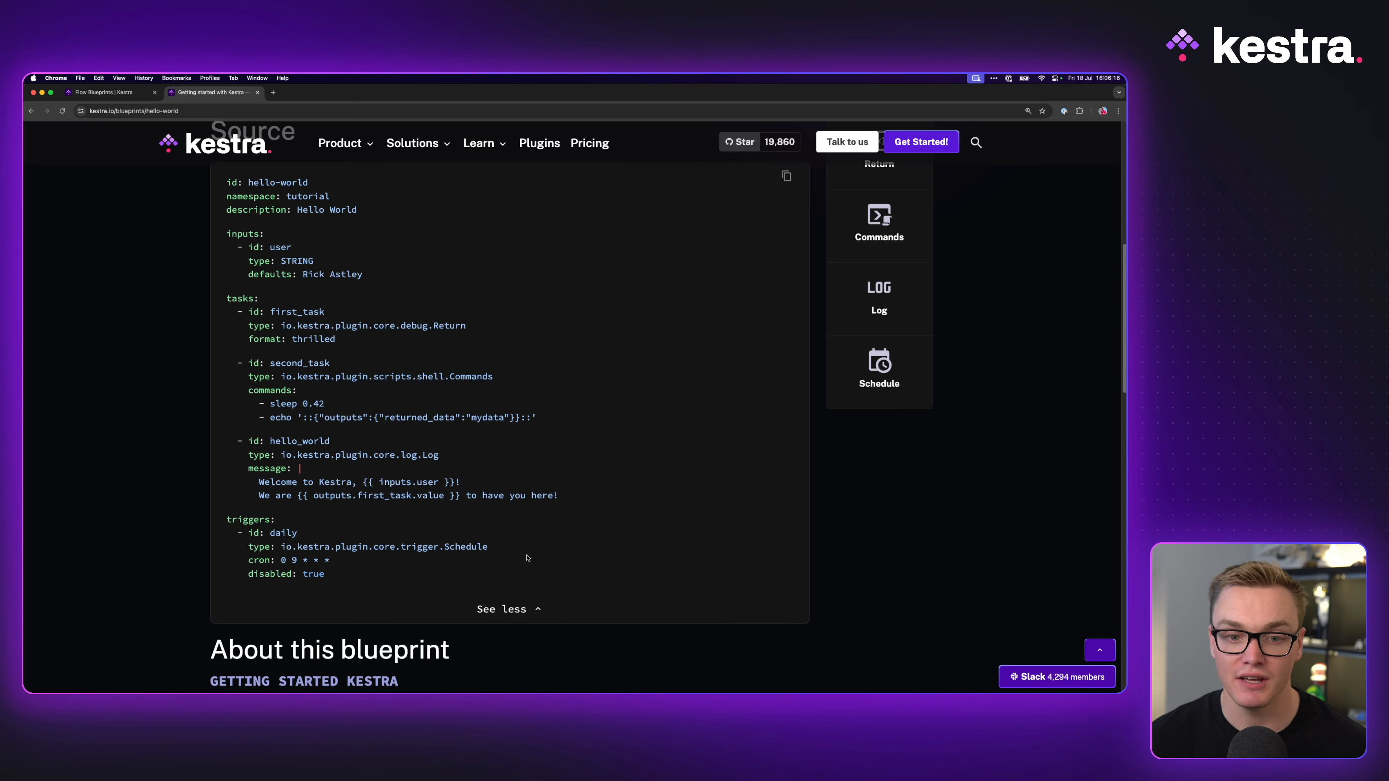
Step: Review the blueprint's description and its full YAML source
scroll(528, 557, up, 2)
click(499, 645)
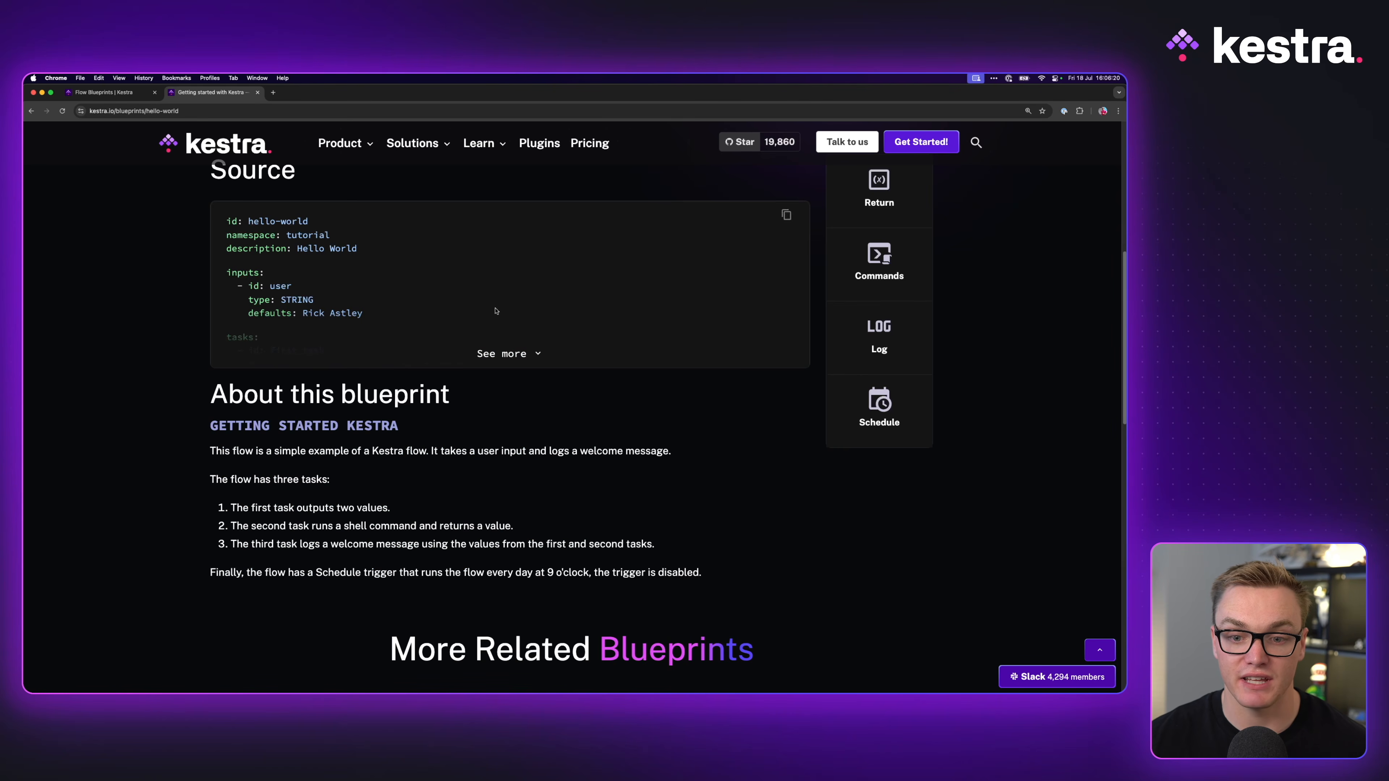
click(503, 355)
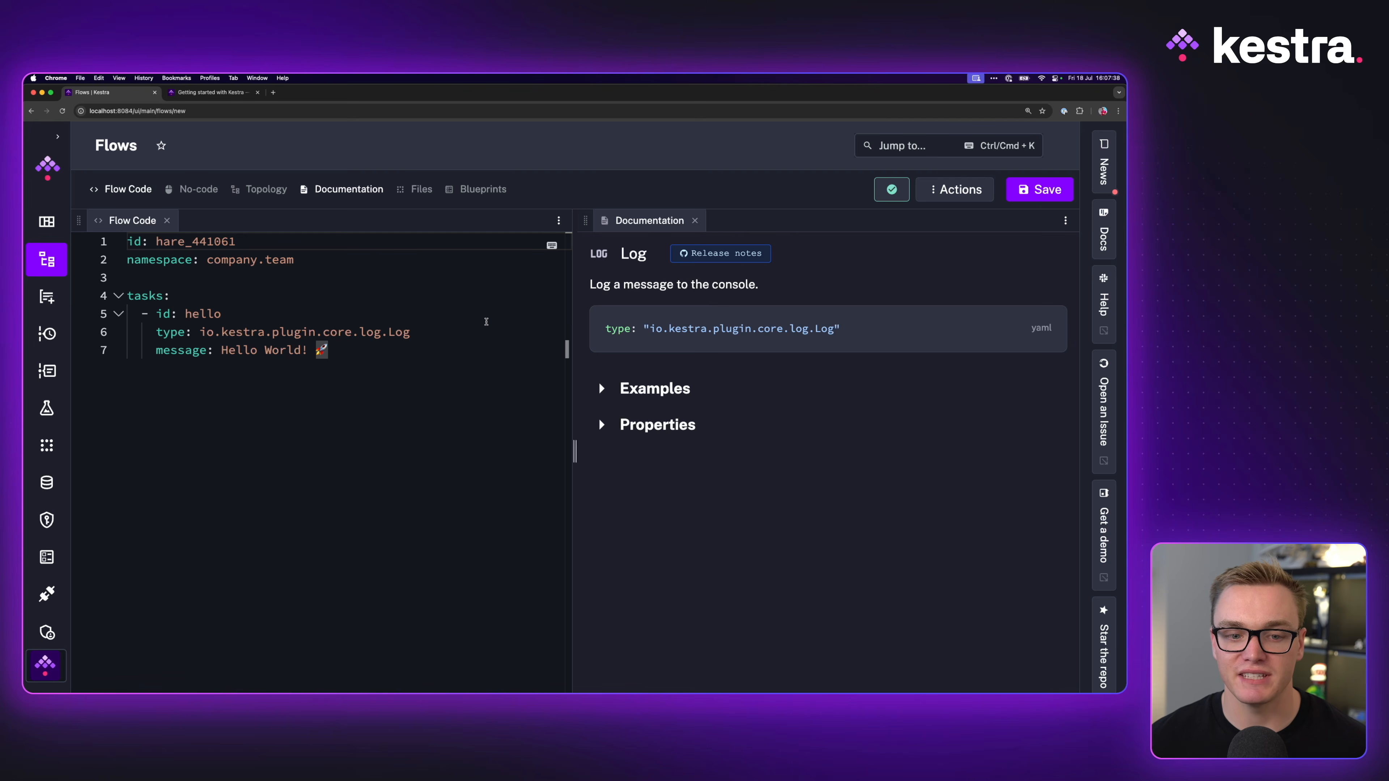
Step: Lay out the no-code form on the left and the topology graph on the right, closing Flow Code
click(198, 188)
drag(803, 221, 236, 231)
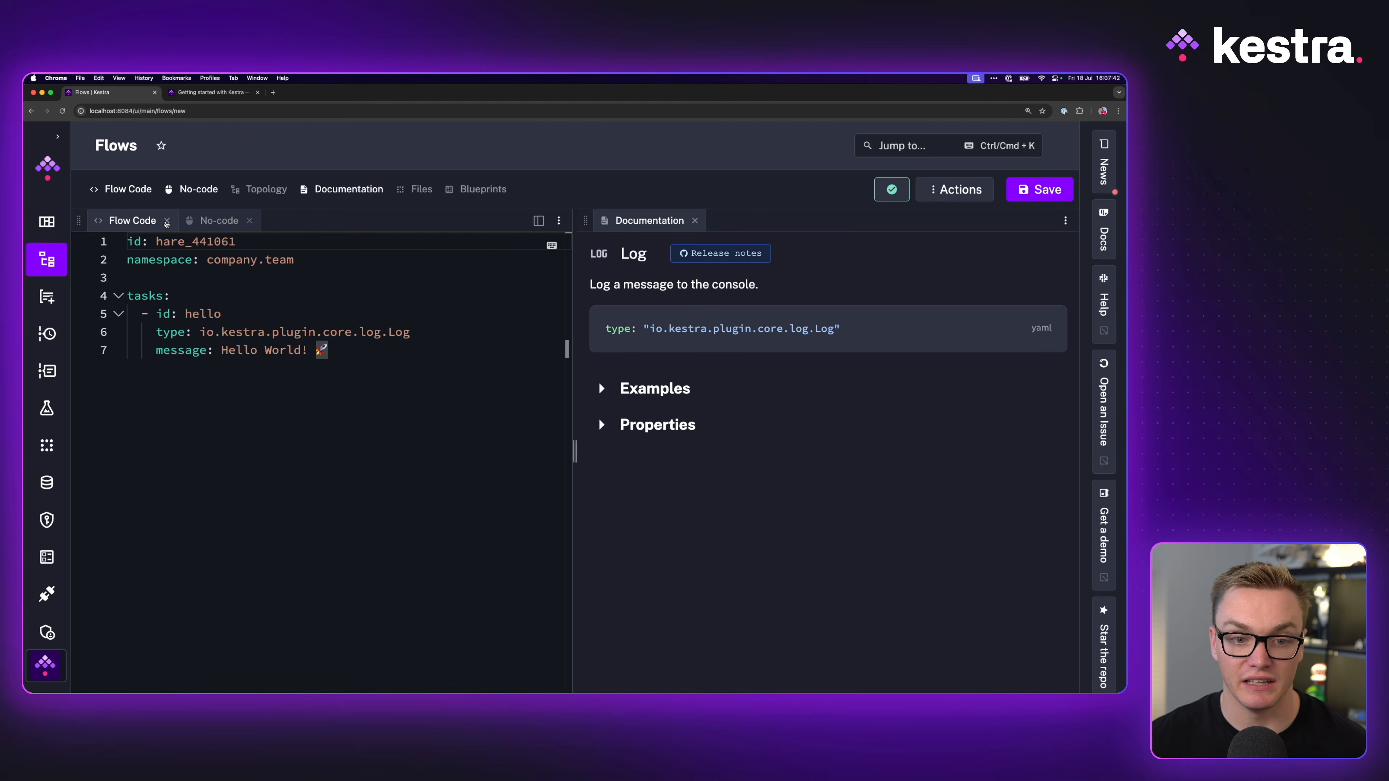
click(166, 221)
drag(236, 296, 126, 287)
click(266, 190)
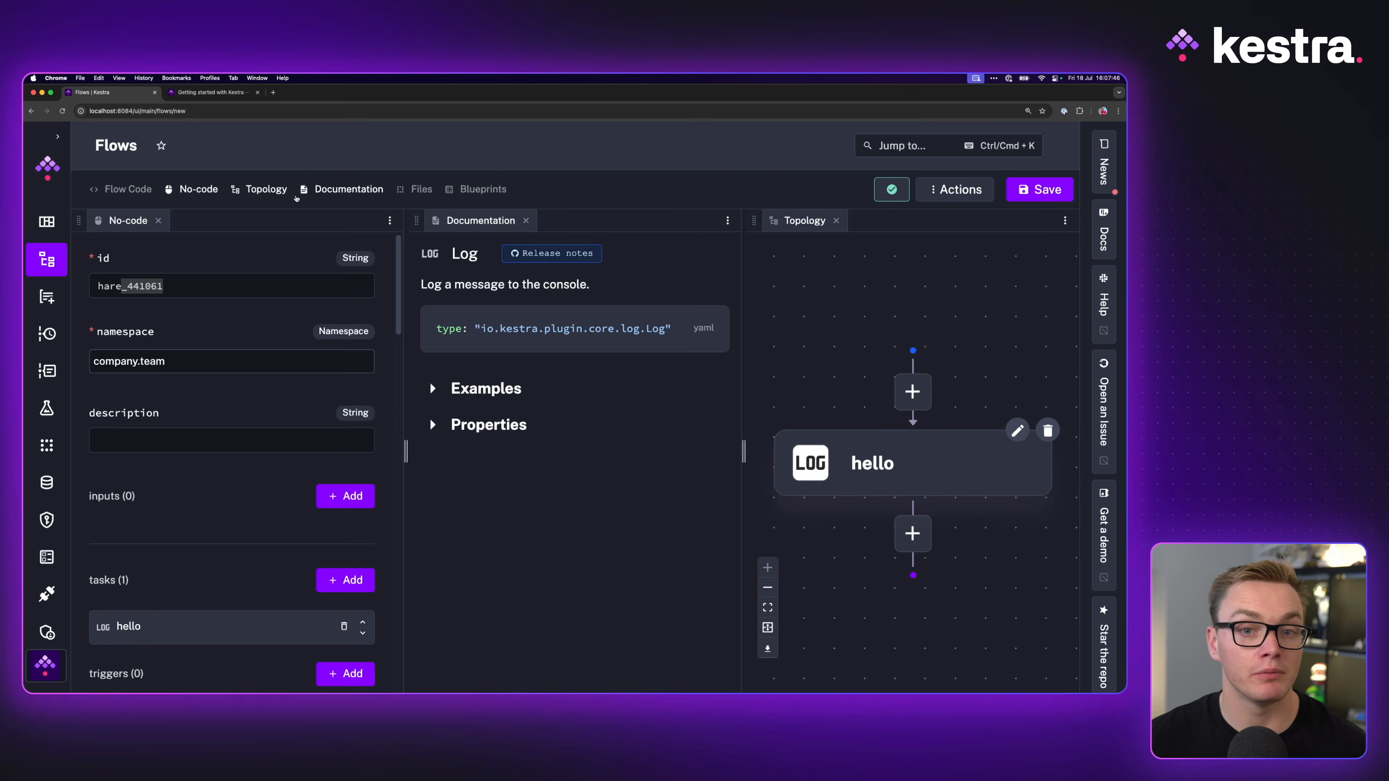
drag(803, 221, 604, 220)
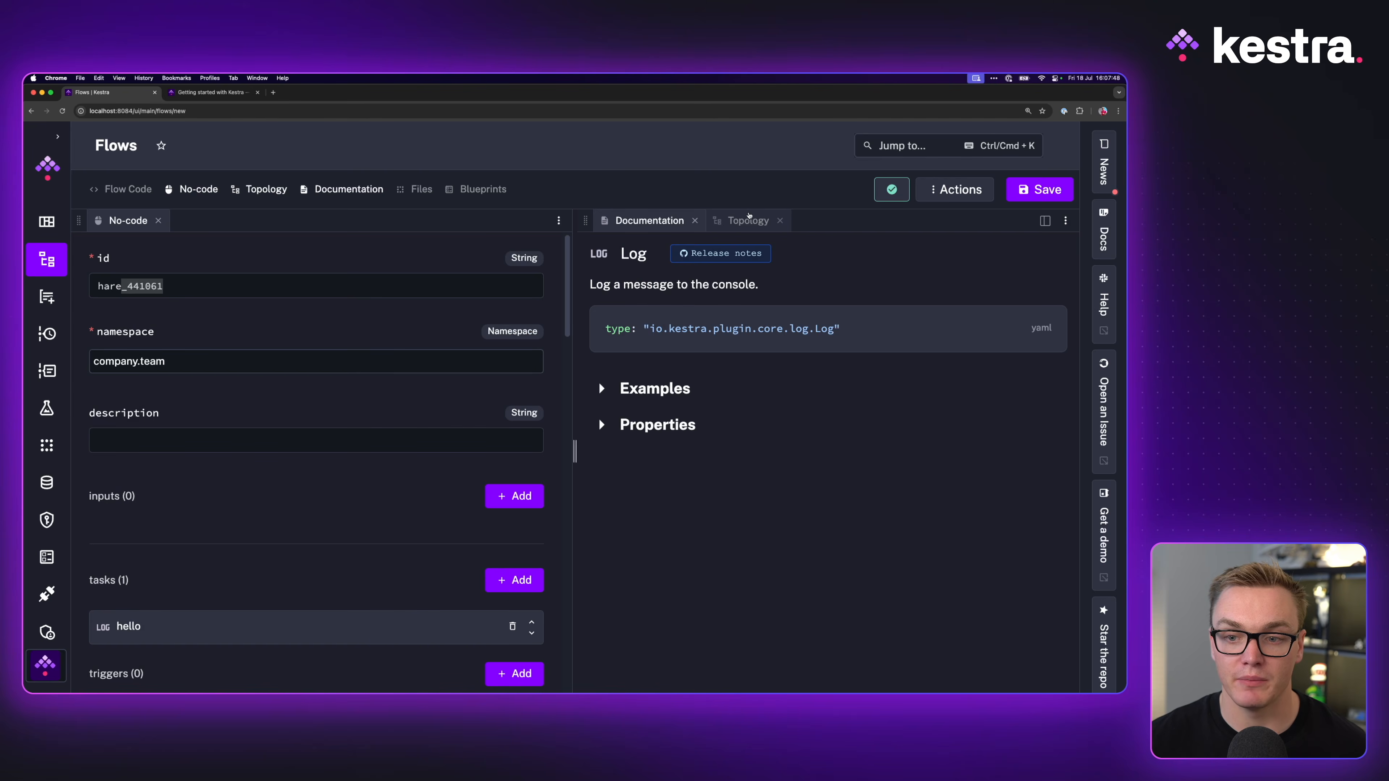
click(748, 220)
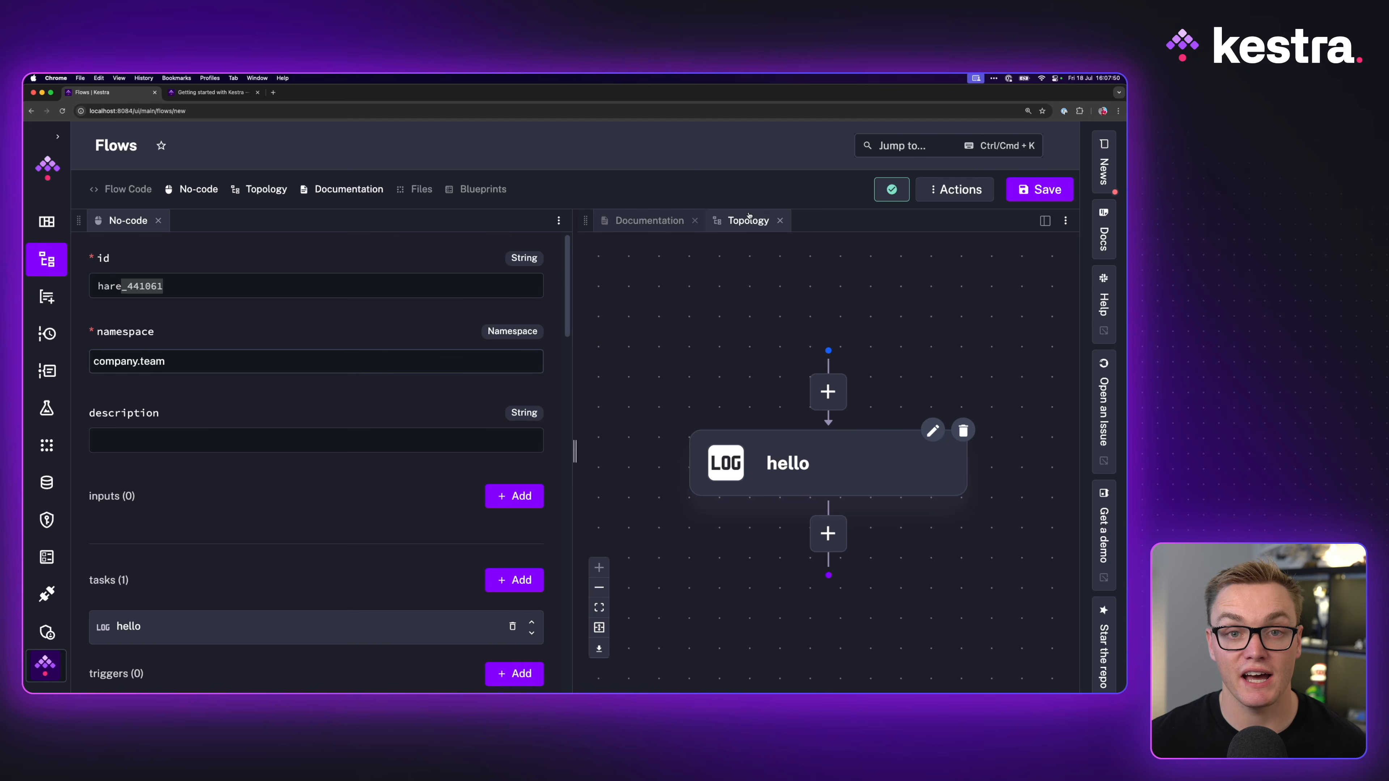
Step: Set the flow id to hello-world and namespace to tutorial, then save
click(306, 291)
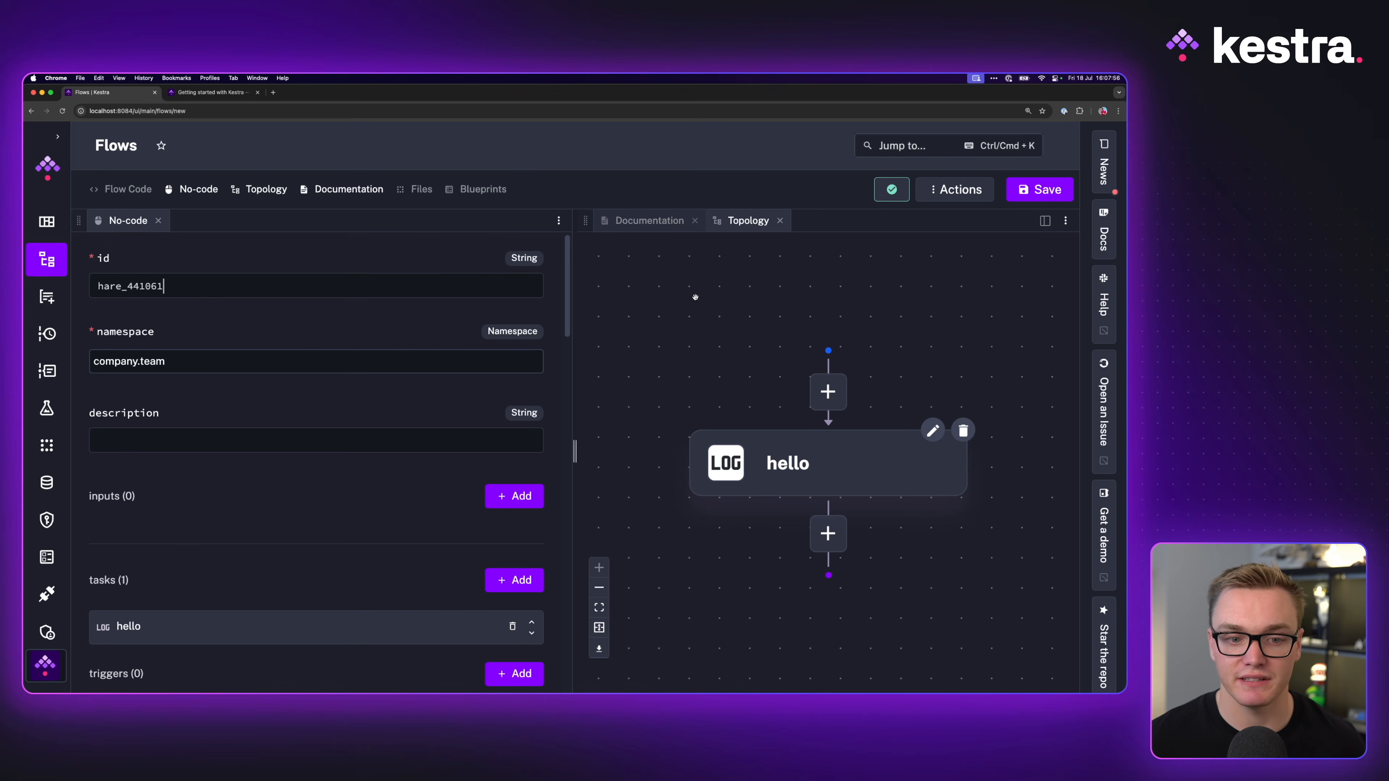
key(super+a)
text(hello-world)
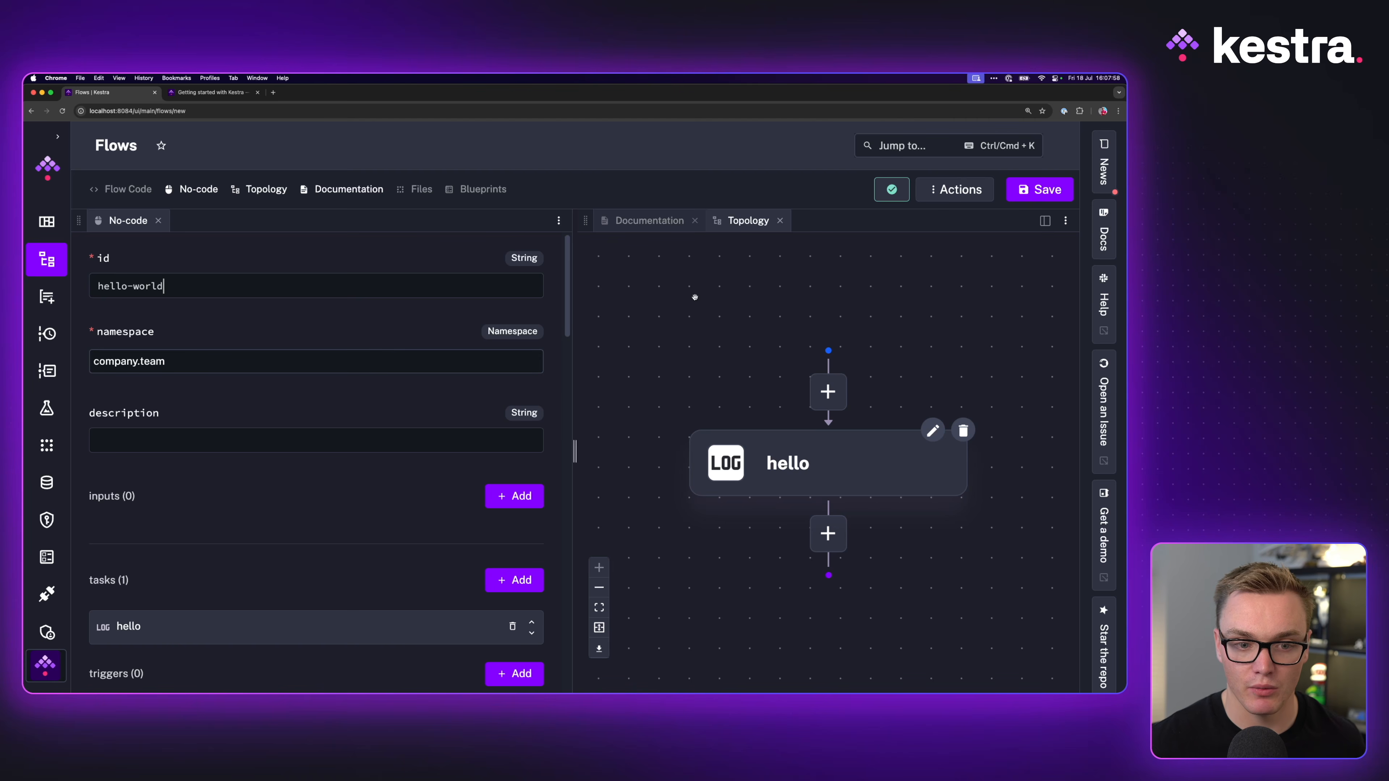
click(330, 365)
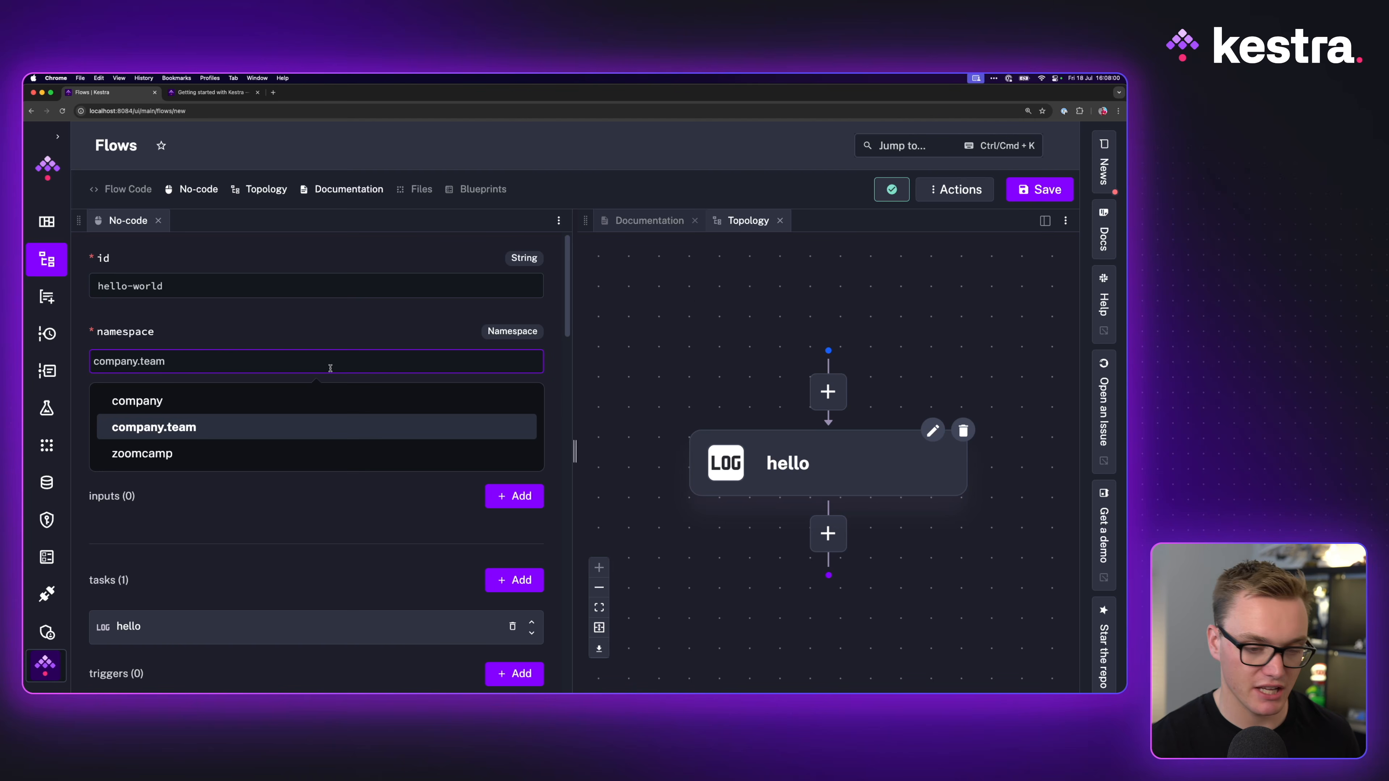
text(tutorial)
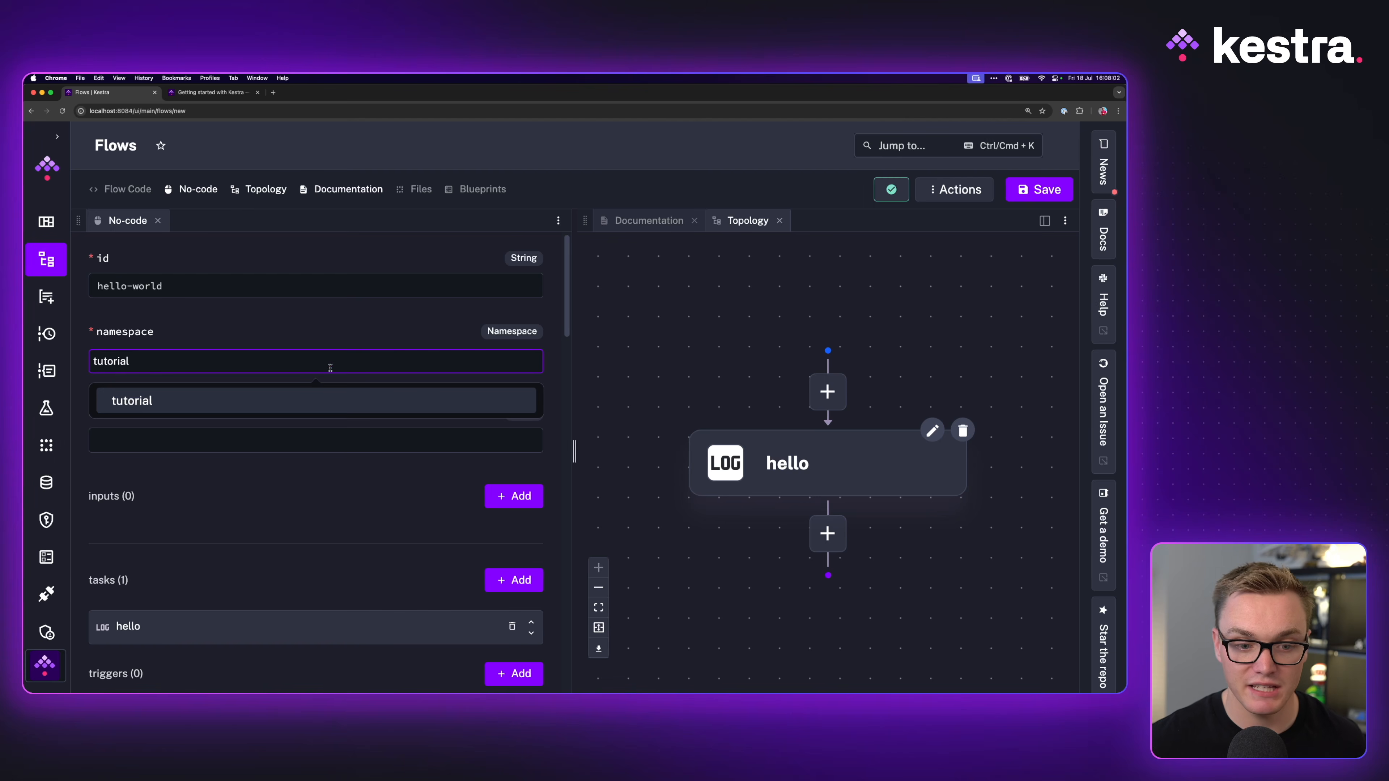
click(182, 404)
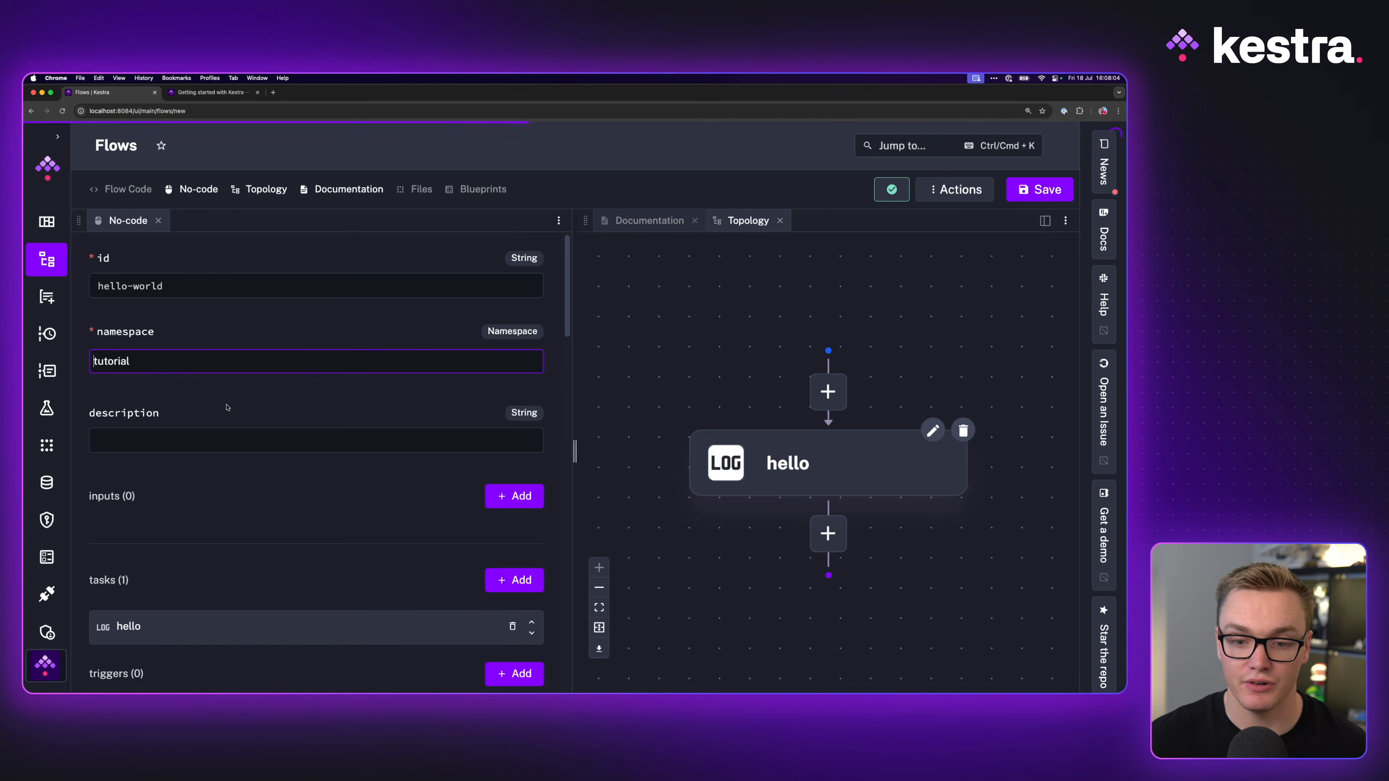
click(1060, 188)
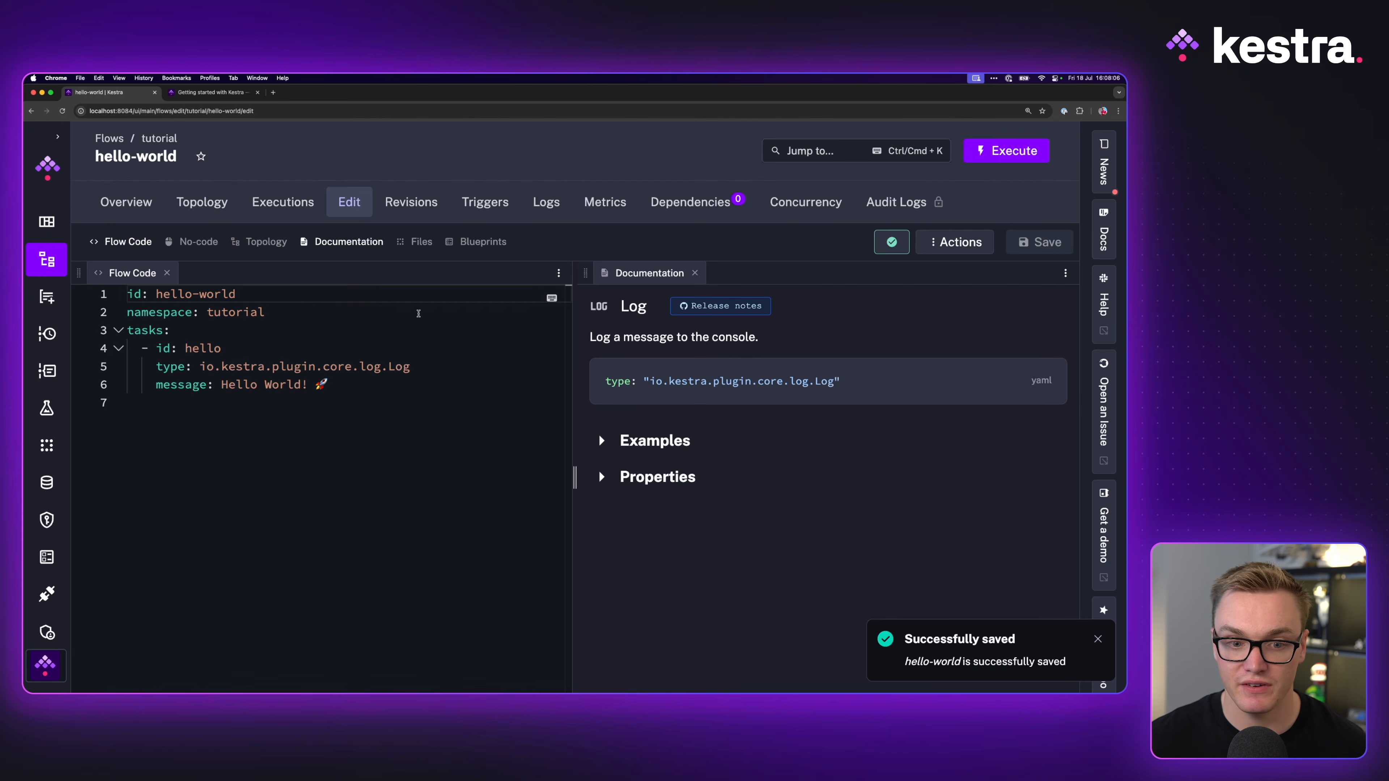
Step: Put the hello-world no-code form on the left and its topology graph on the right, closing Flow Code
click(197, 241)
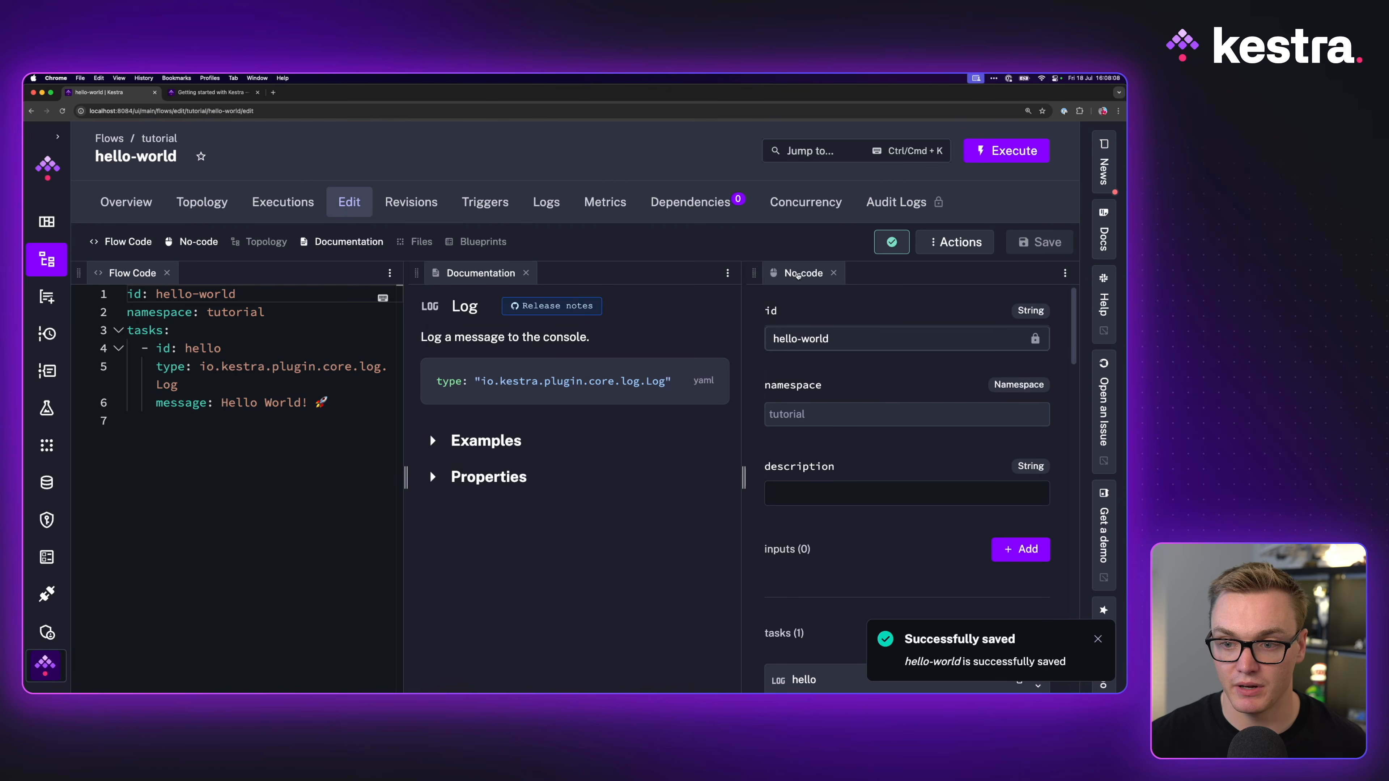
drag(798, 275, 227, 274)
click(167, 273)
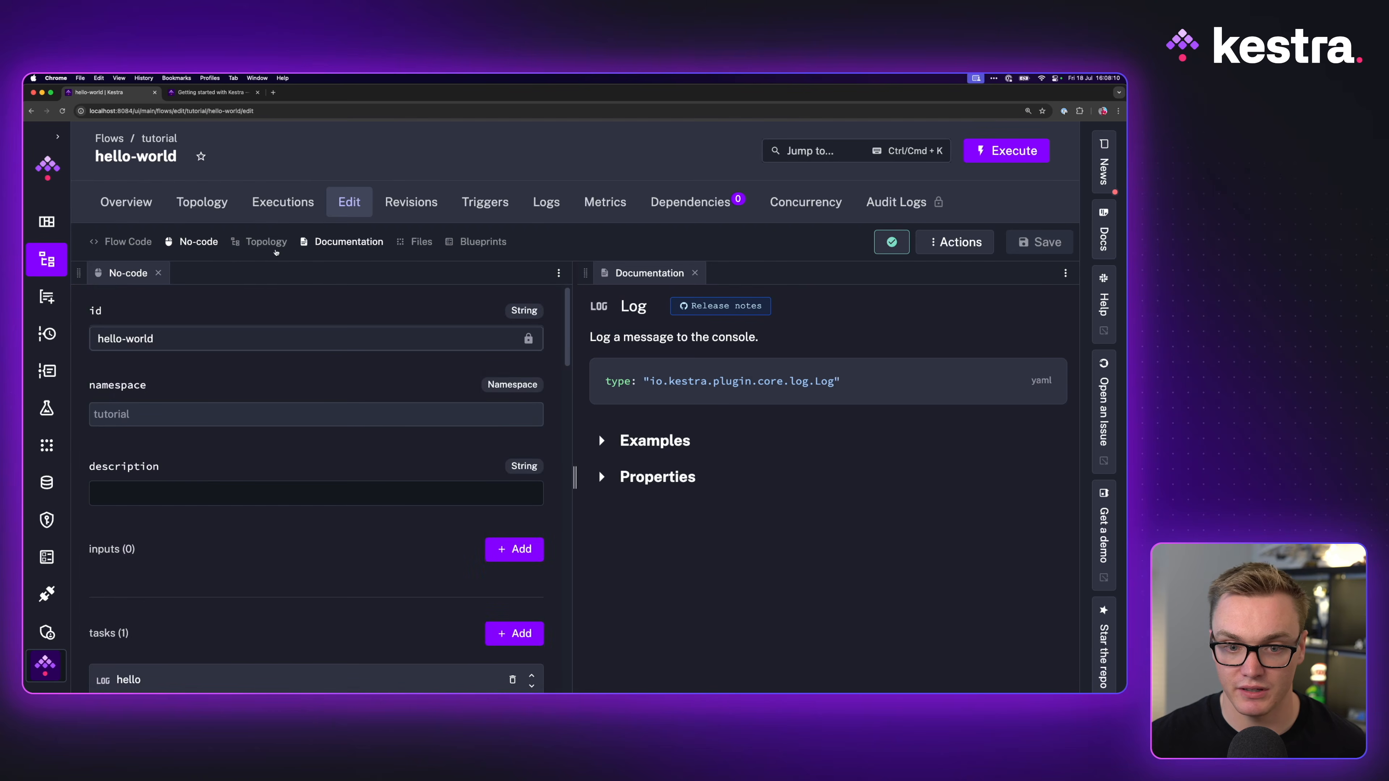
click(266, 241)
drag(800, 272, 714, 279)
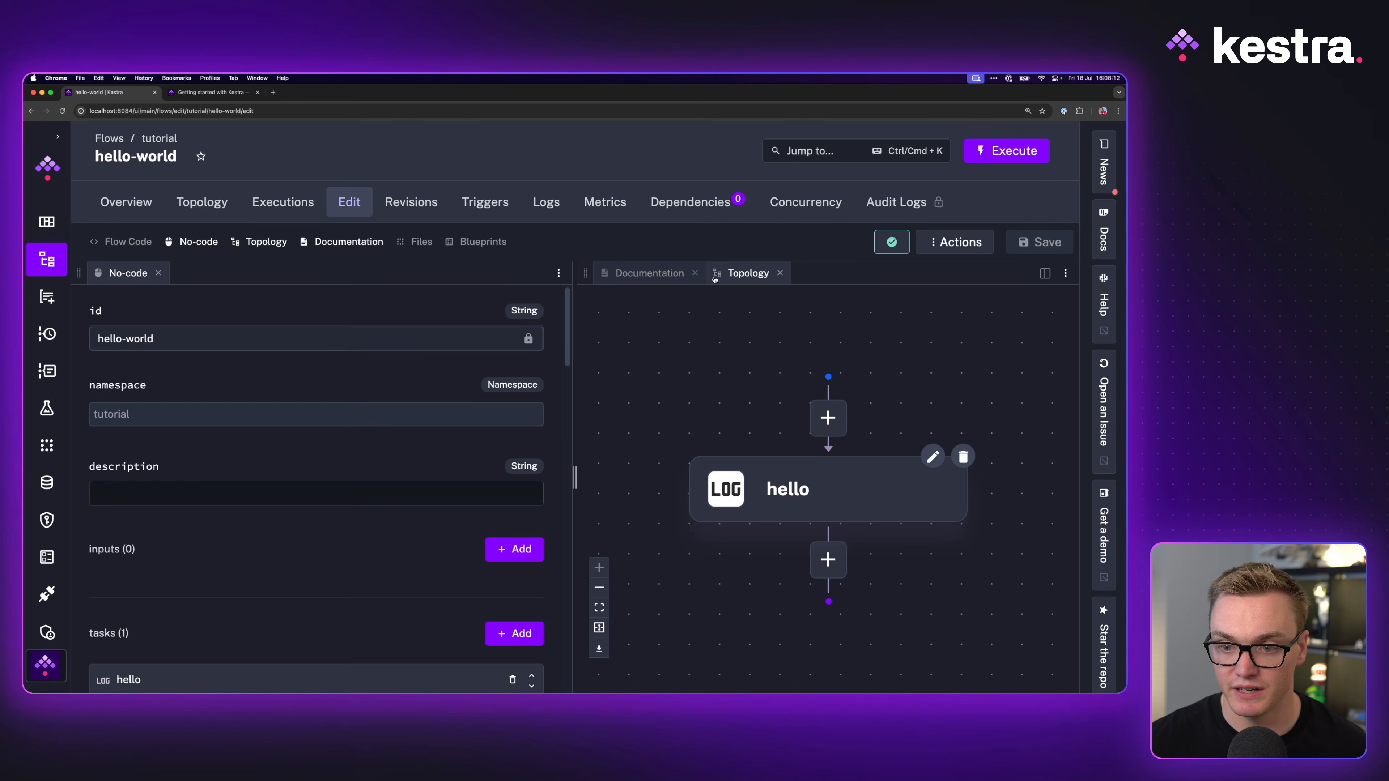
scroll(246, 443, down, 2)
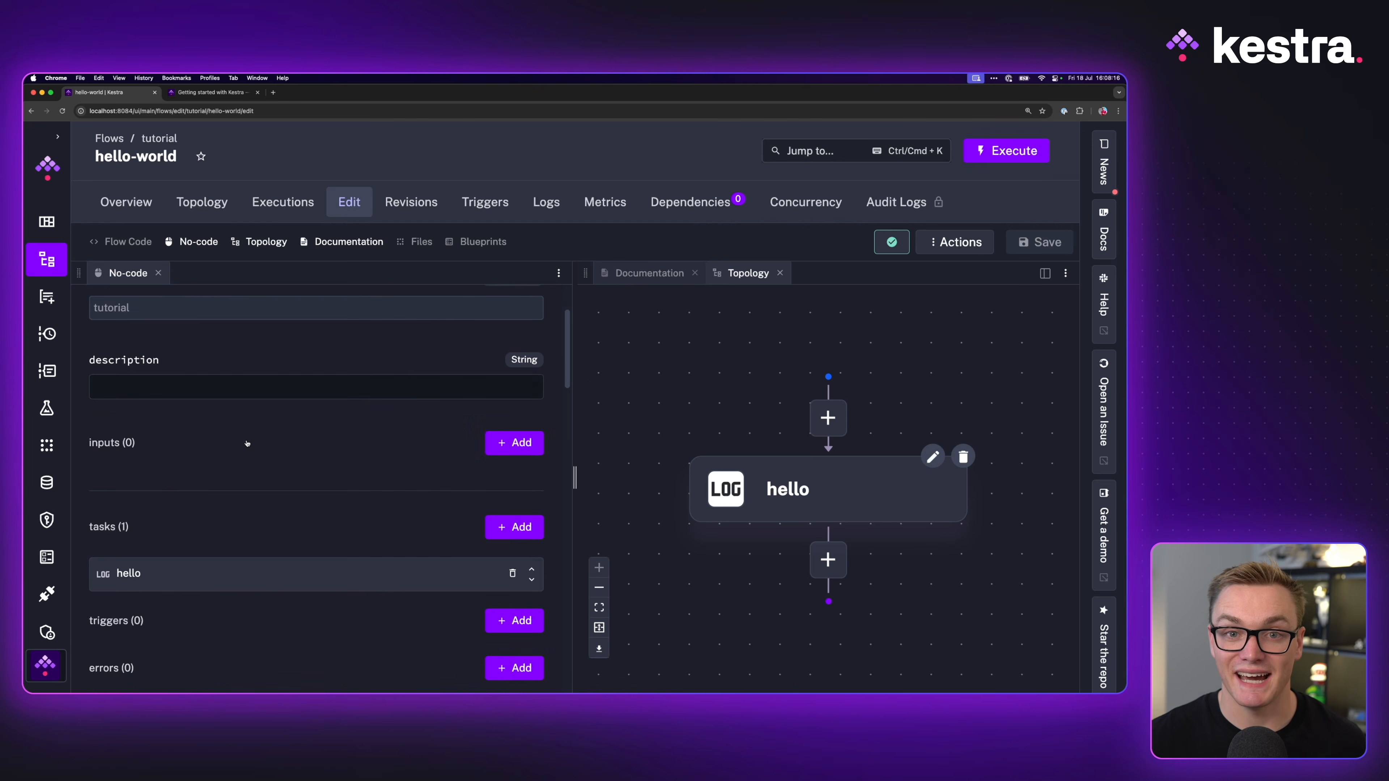
Step: Check the hello-world blueprint, then start adding a new flow input
click(210, 92)
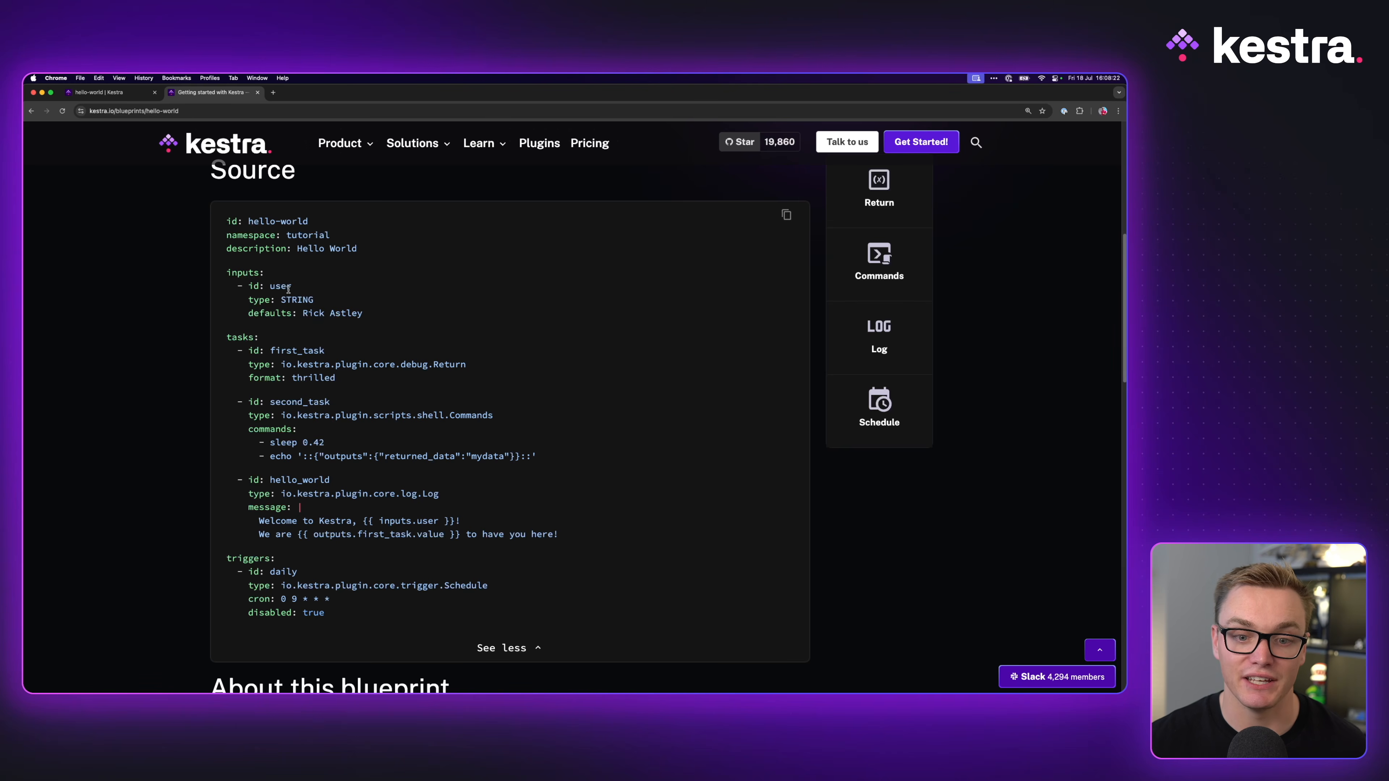
click(101, 93)
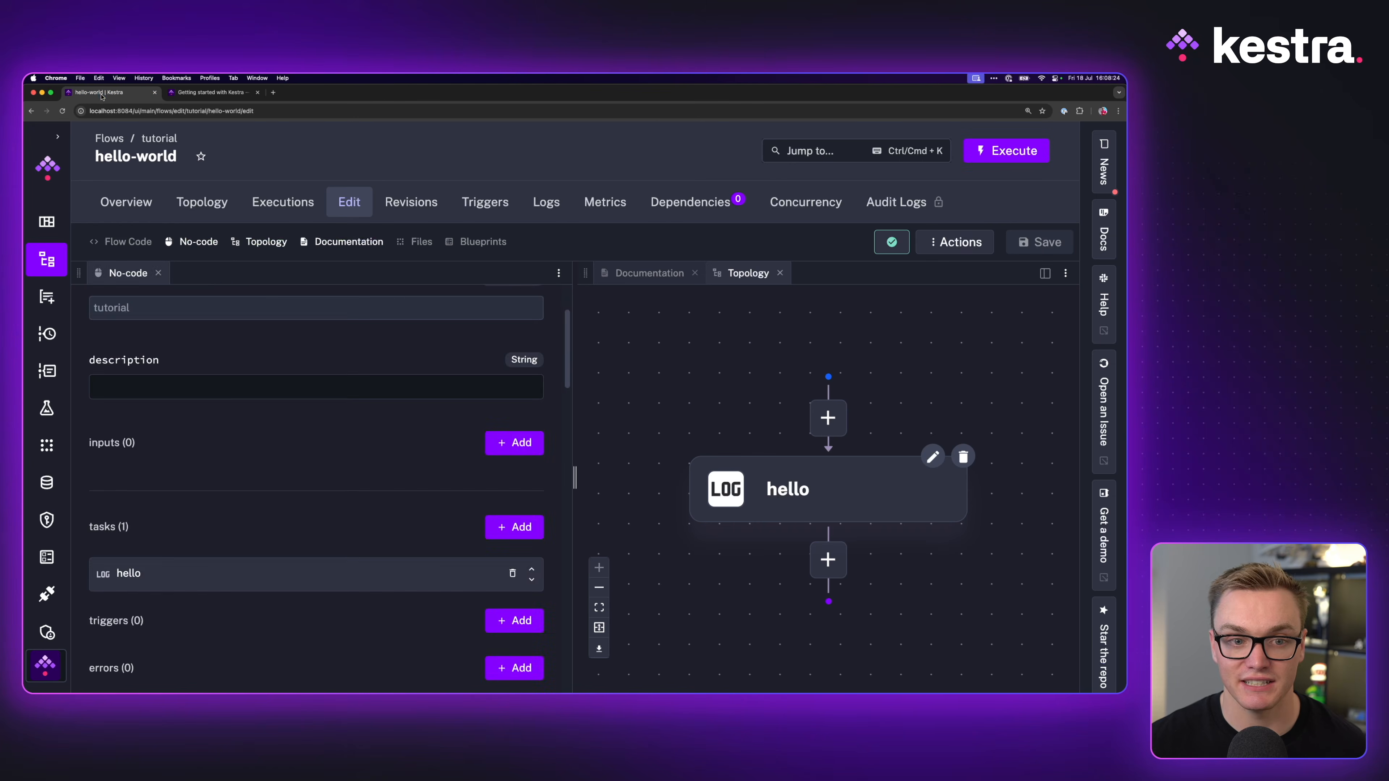
click(500, 442)
Step: Make the new input a STRING type with id user
click(119, 336)
scroll(143, 465, down, 5)
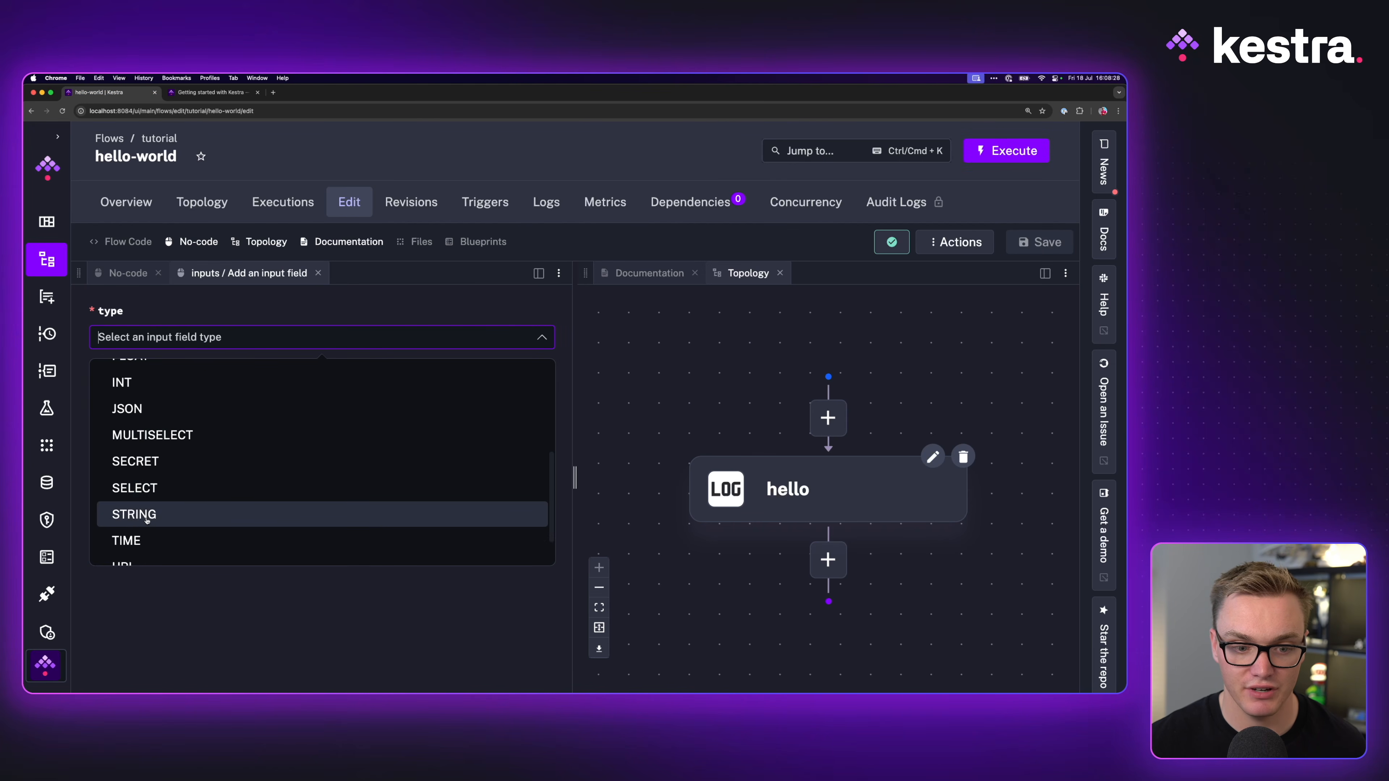
click(145, 517)
click(167, 416)
text(user)
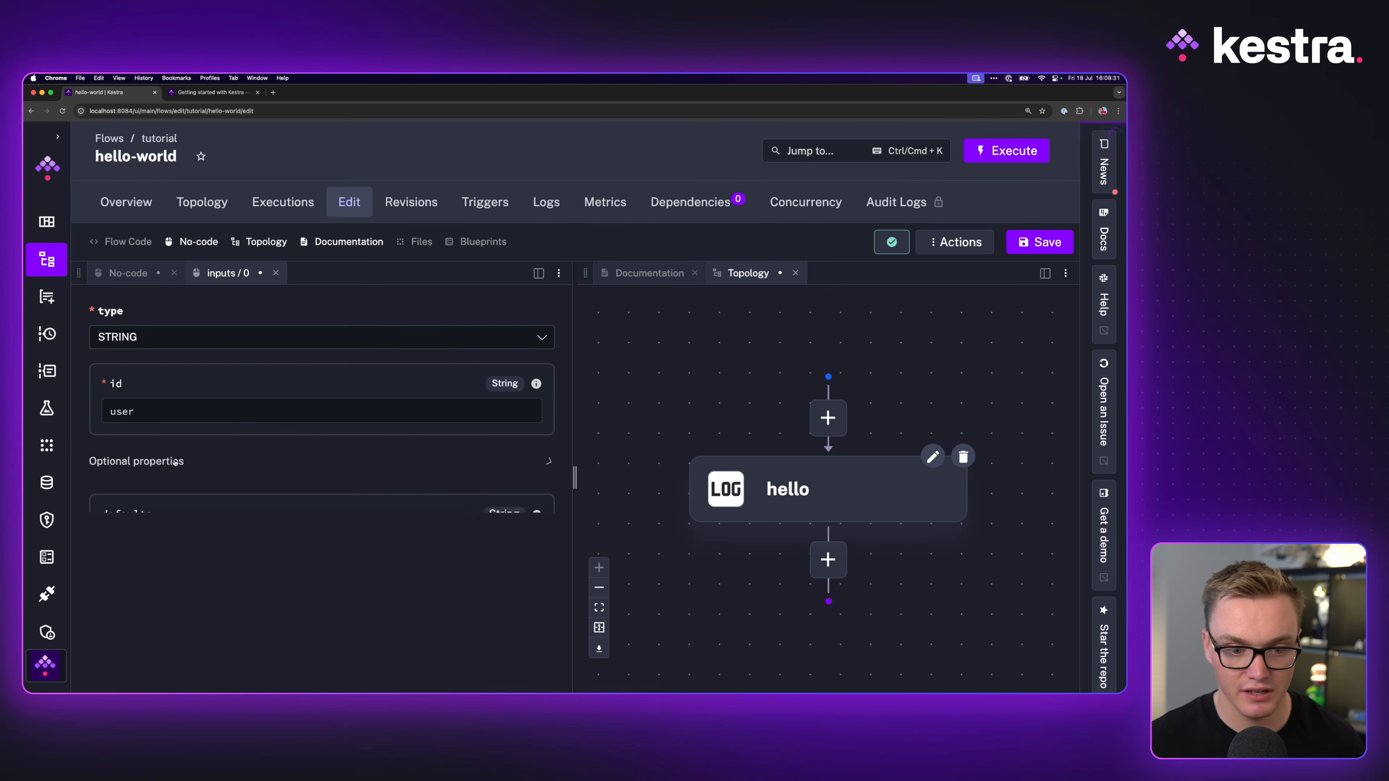
Step: Set the user input's default value to a person's name under Optional properties
click(151, 462)
scroll(151, 538, down, 1)
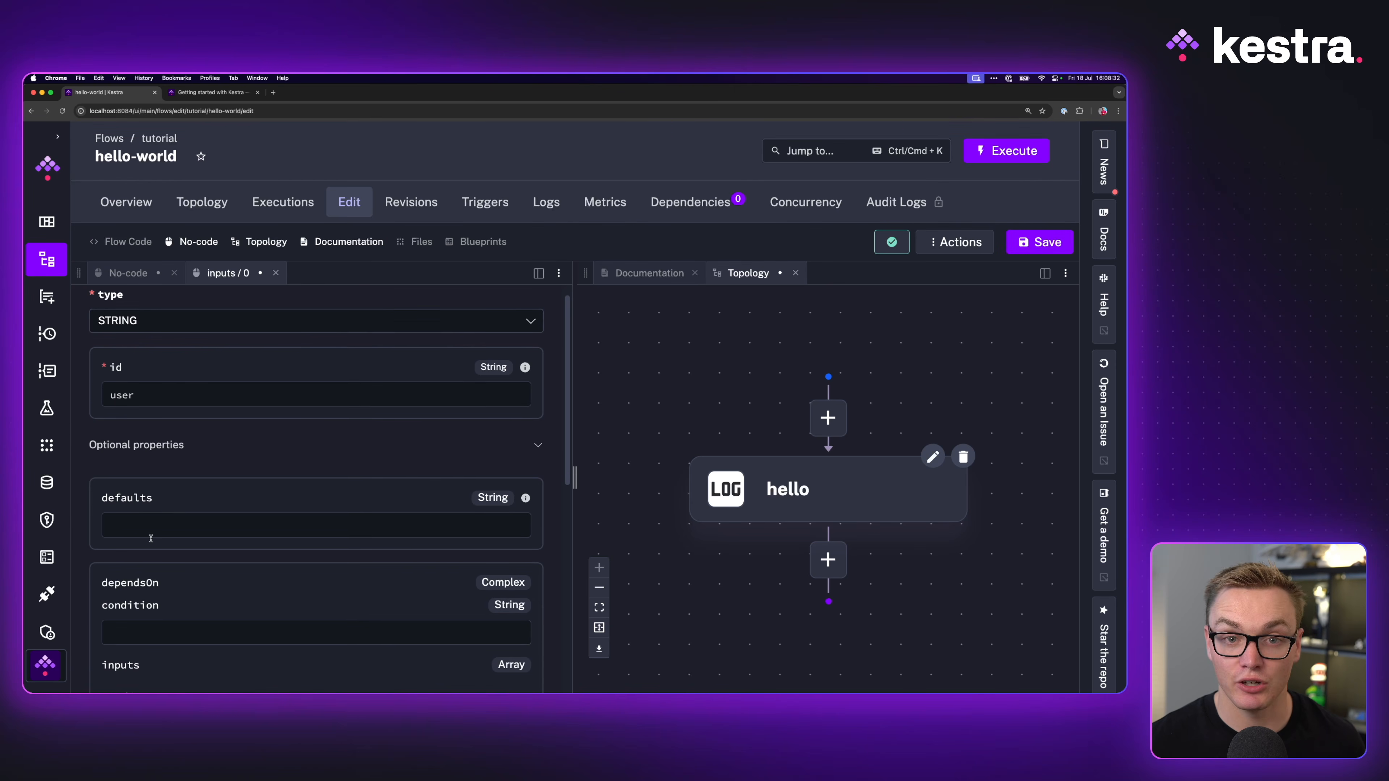
click(150, 503)
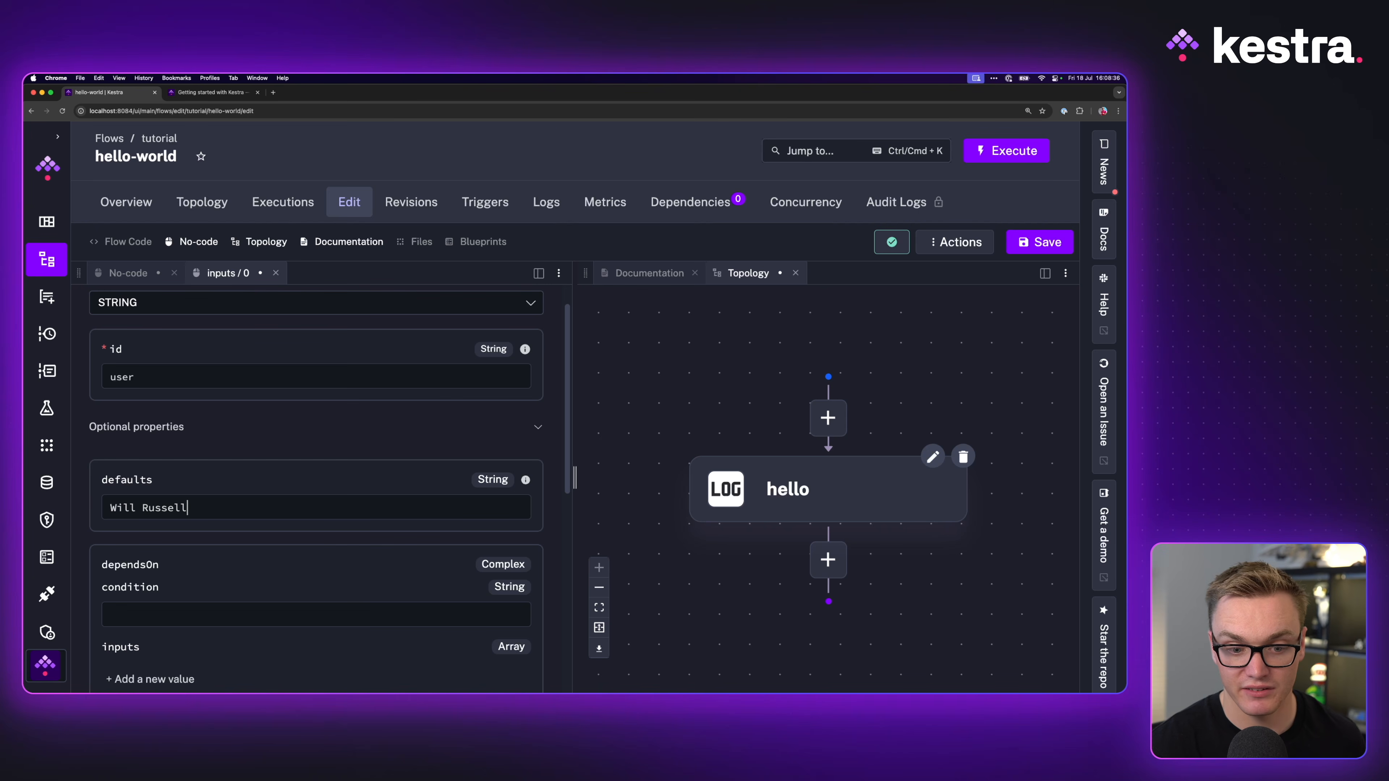
scroll(315, 482, down, 1)
Step: Save the flow and close the input editing panel
click(1043, 243)
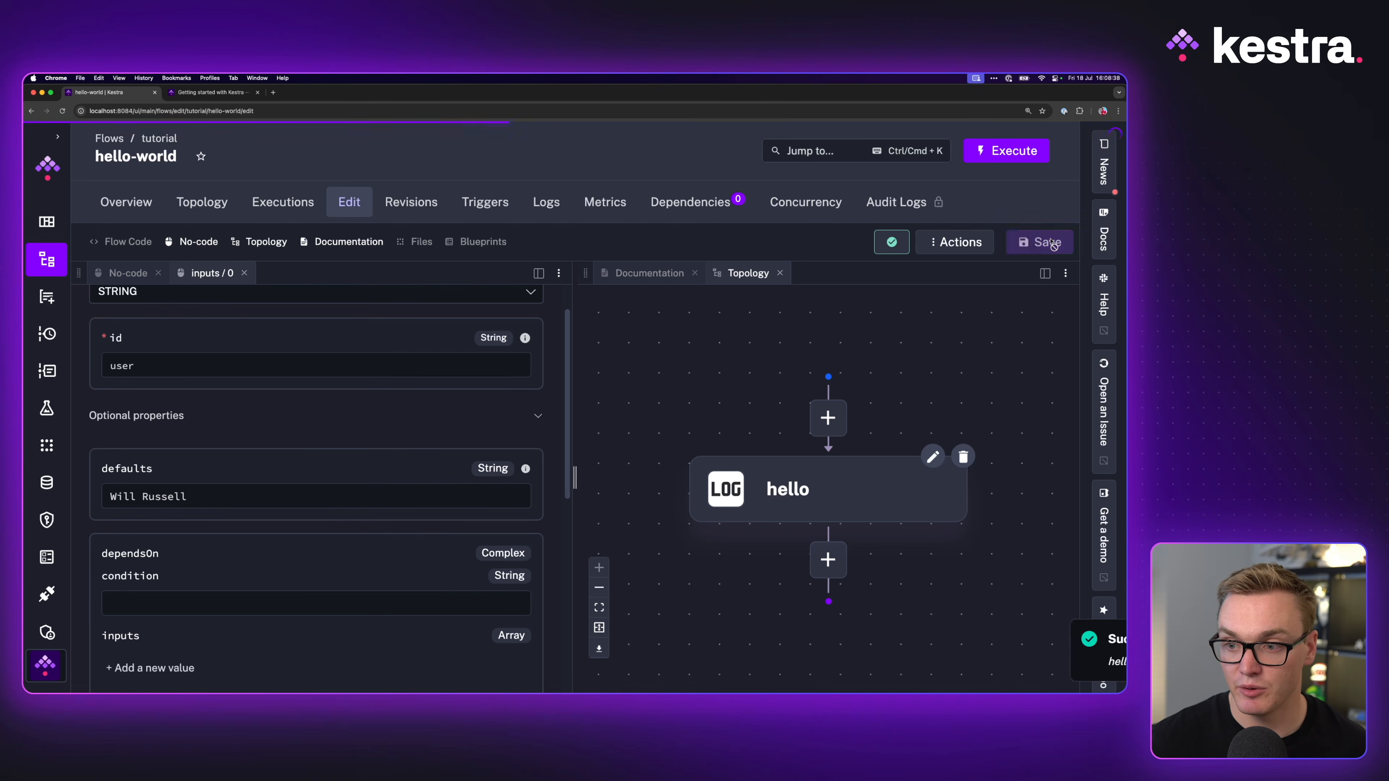
click(136, 273)
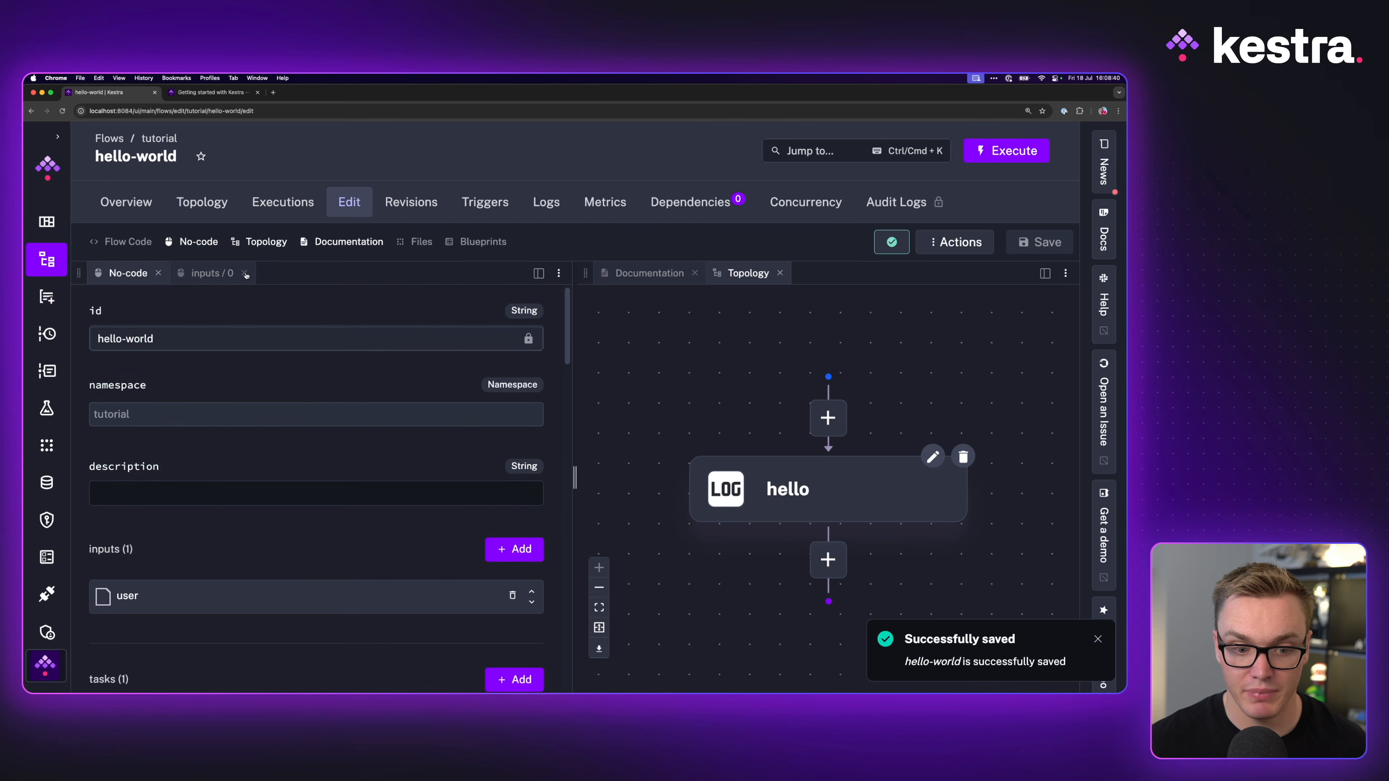
click(243, 273)
scroll(120, 474, down, 5)
scroll(108, 467, down, 1)
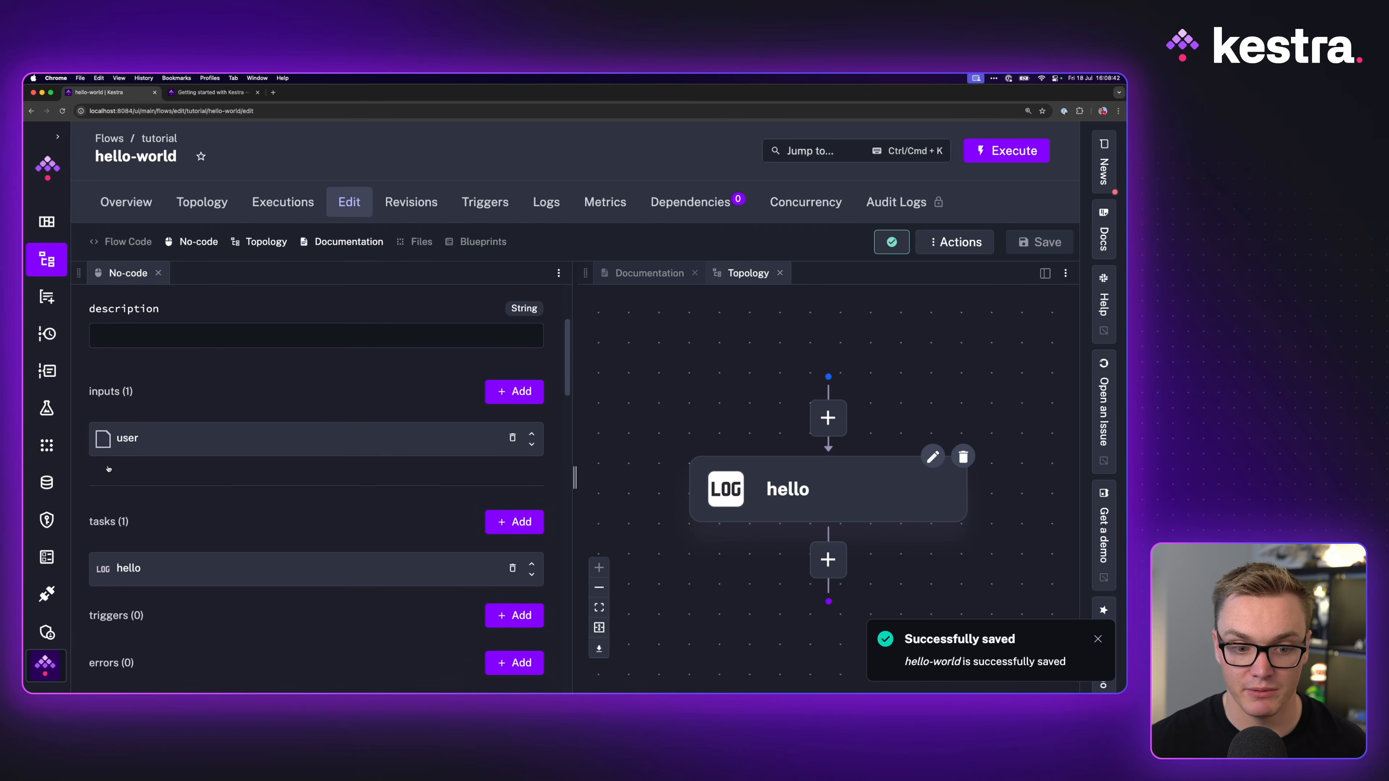
scroll(163, 409, down, 5)
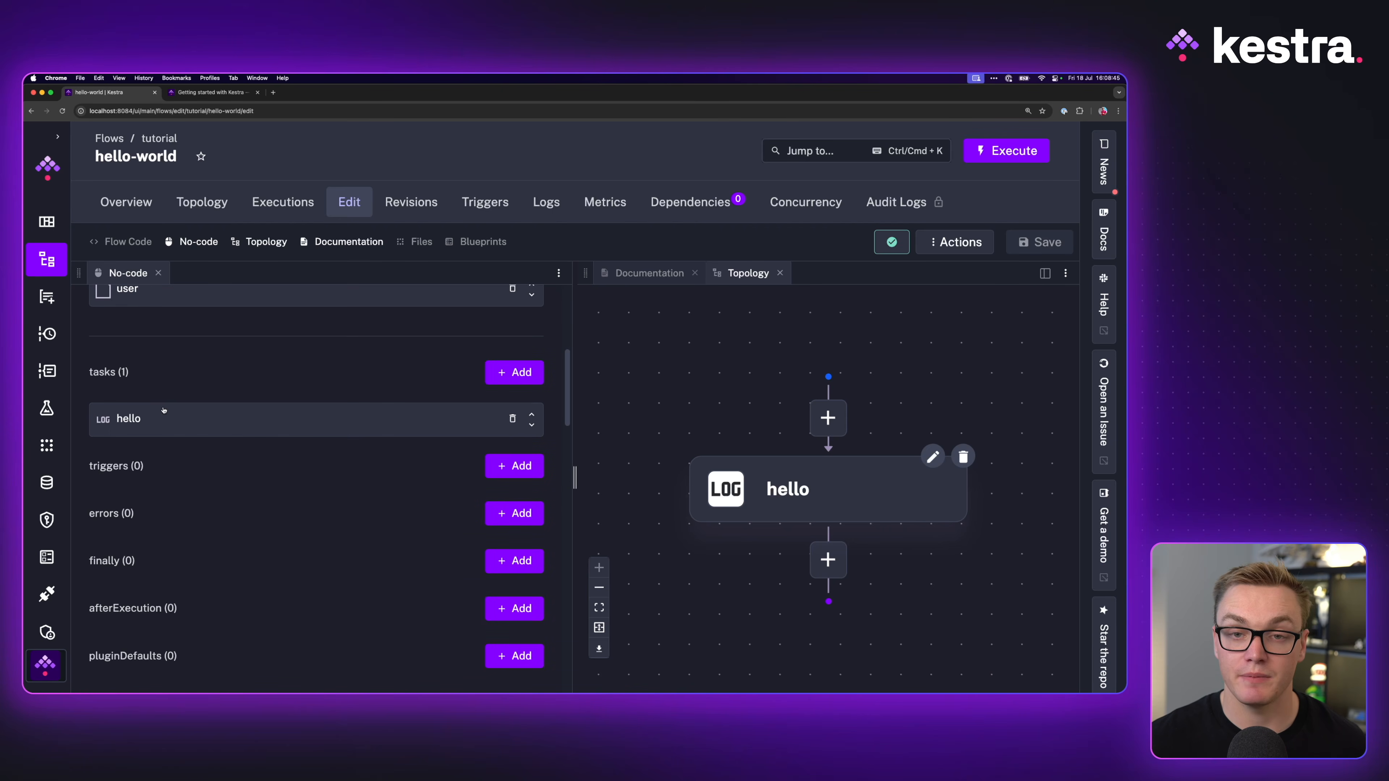
scroll(162, 415, down, 1)
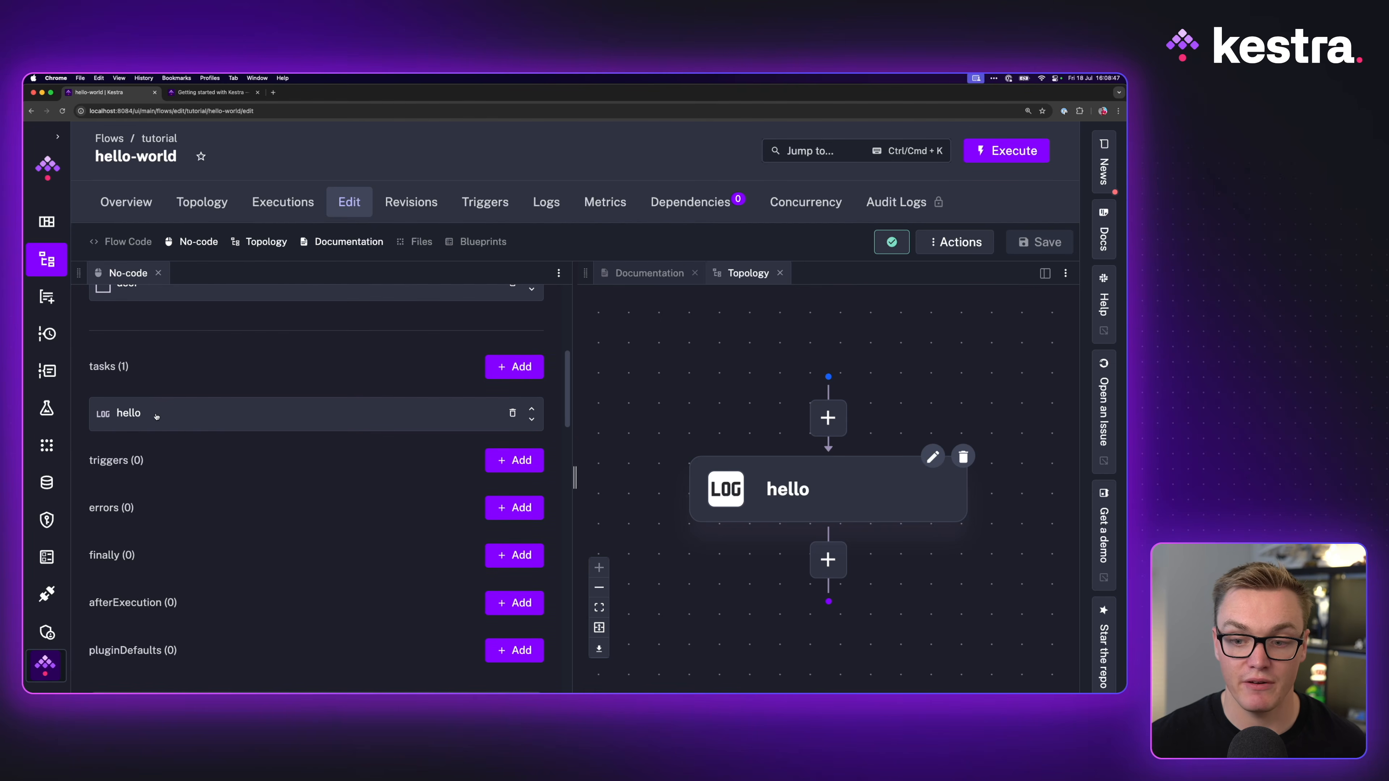
Step: Check the blueprint's task types, then delete the existing hello log task
key(ctrl+Tab)
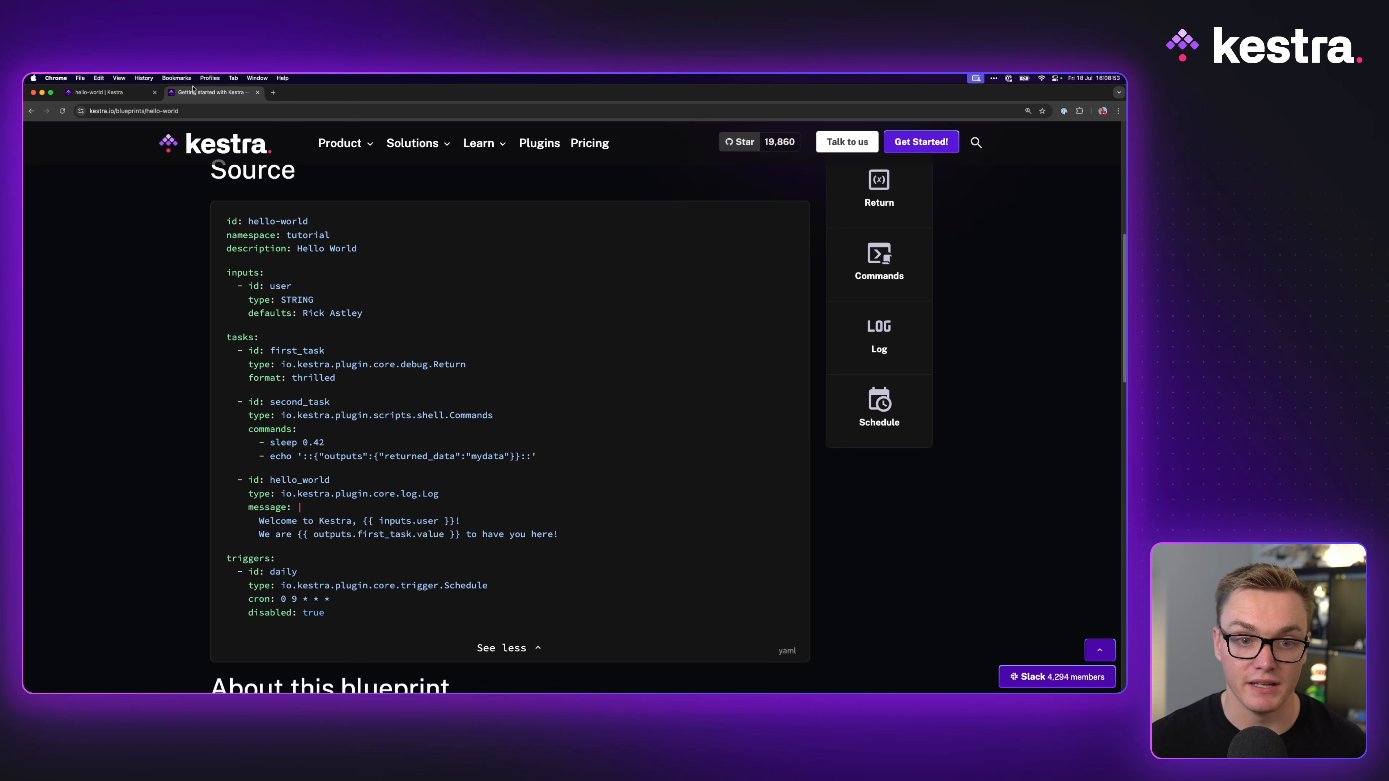
drag(491, 407, 450, 419)
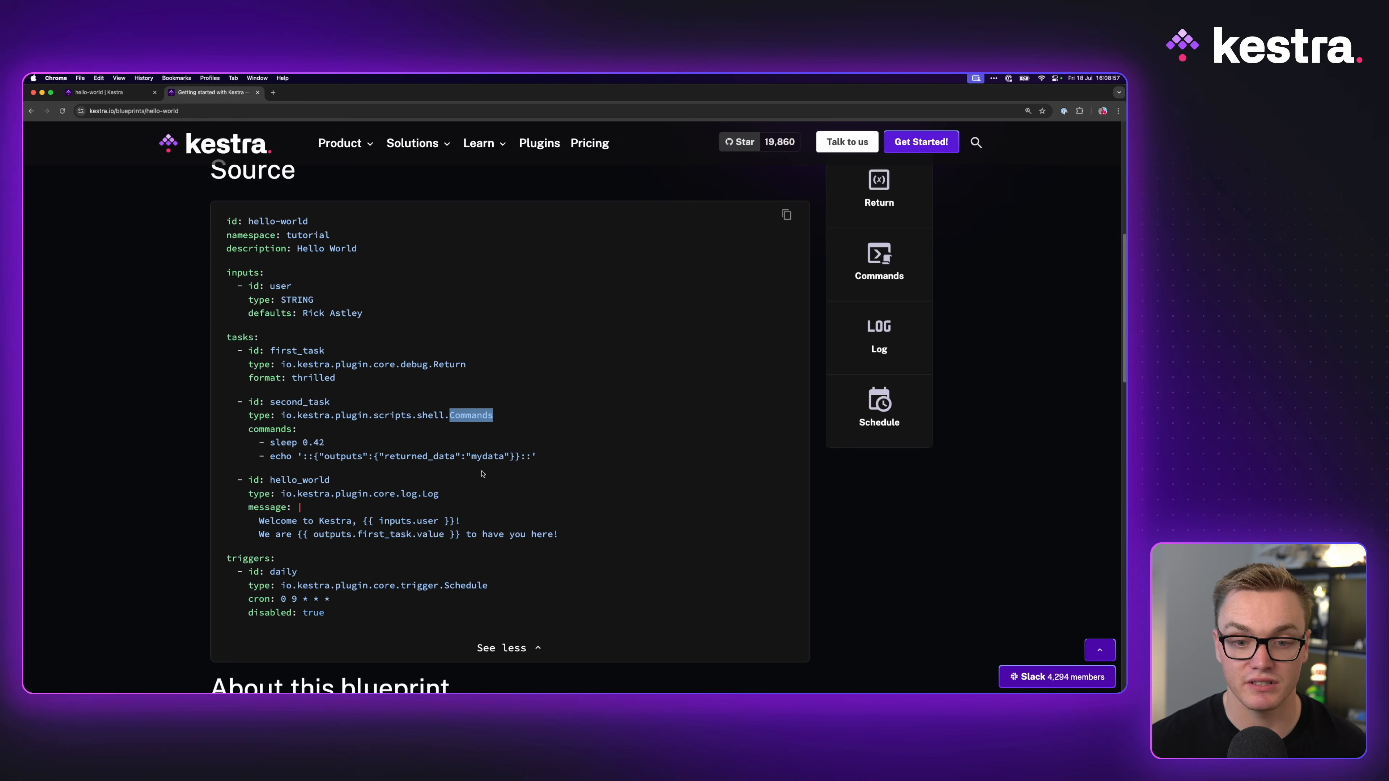
key(ctrl+shift+Tab)
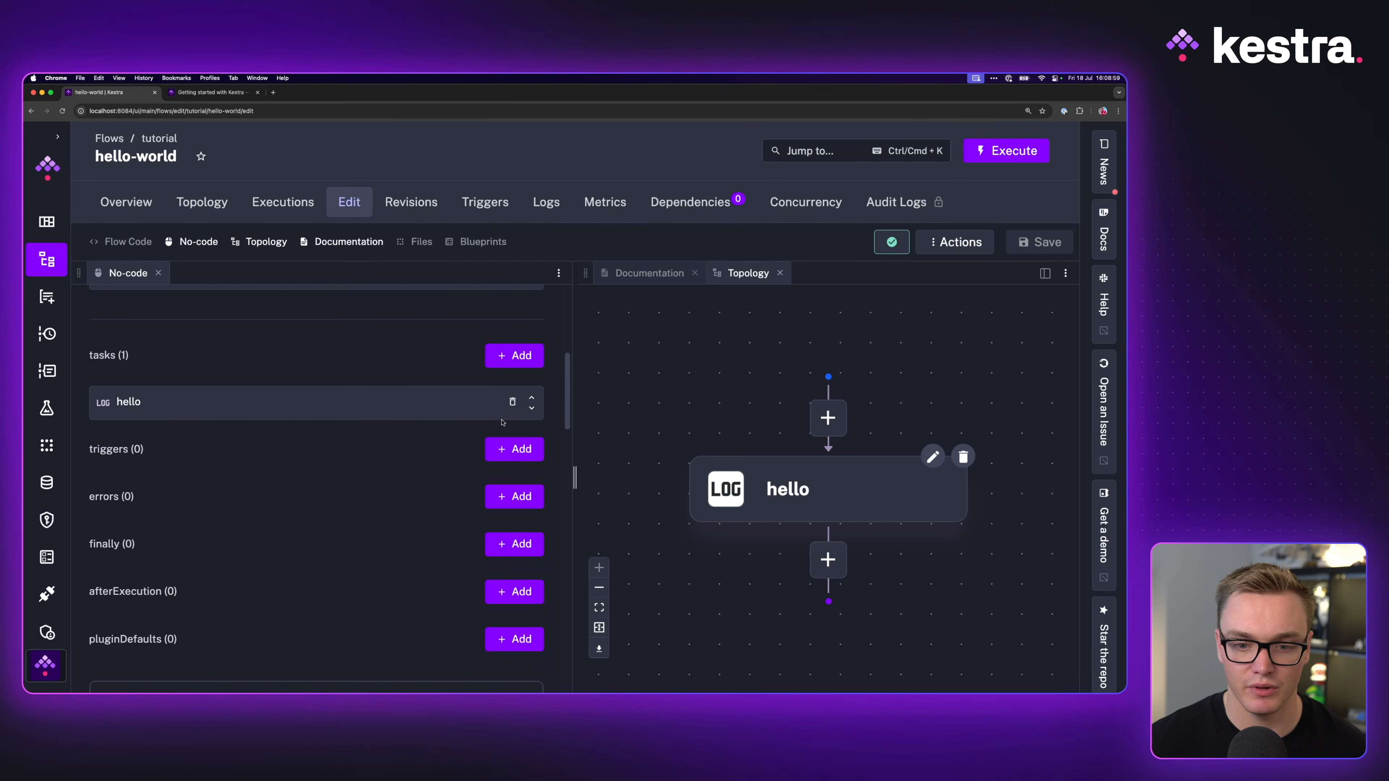
click(513, 401)
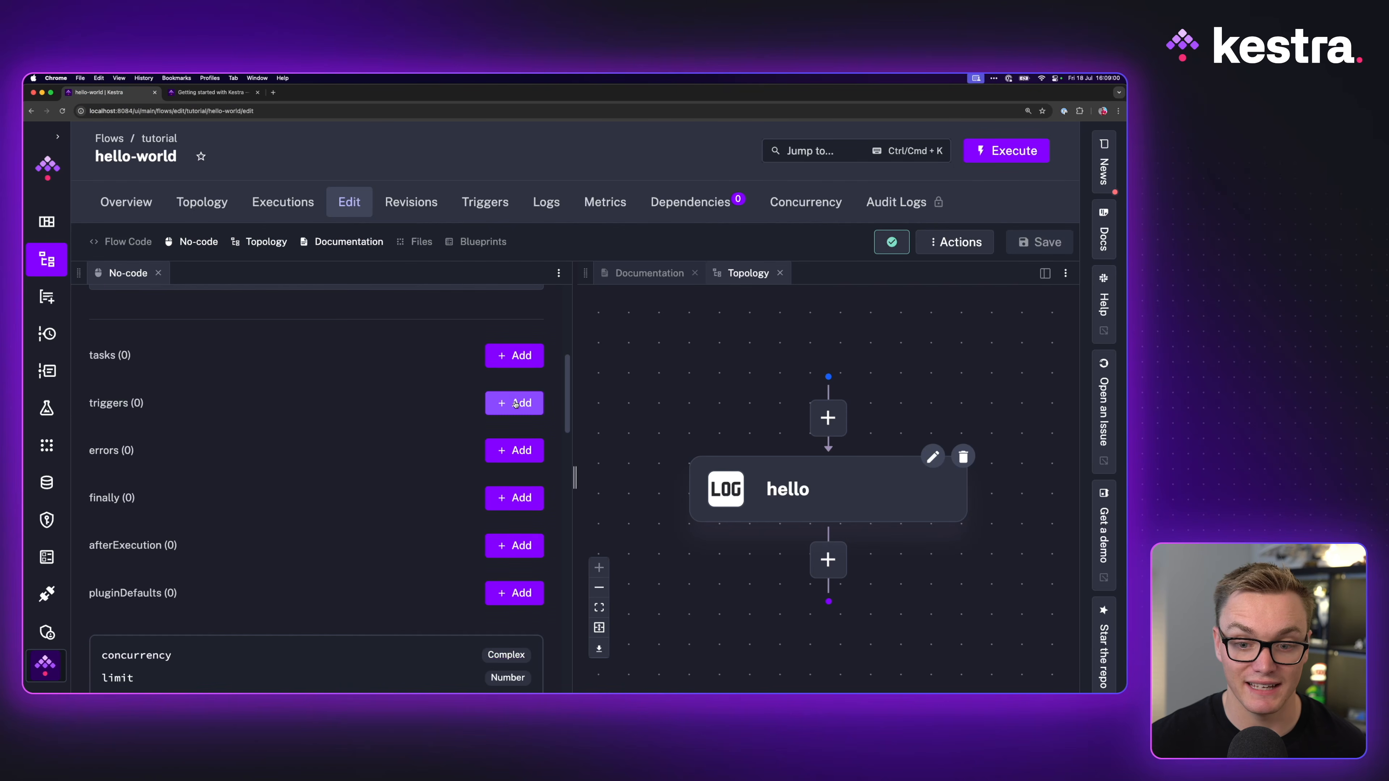
Step: Add a core.debug.Return task with id first_task
click(520, 355)
click(226, 334)
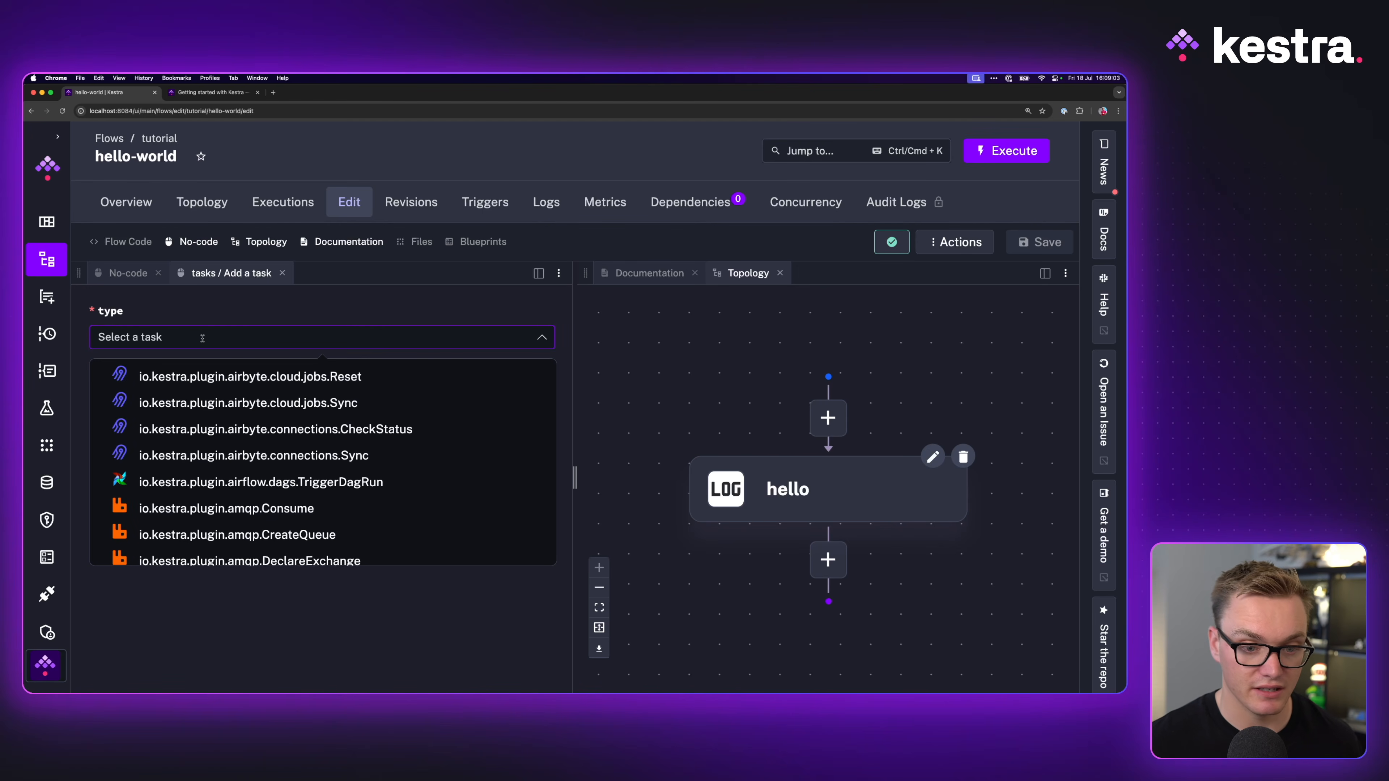
text(return)
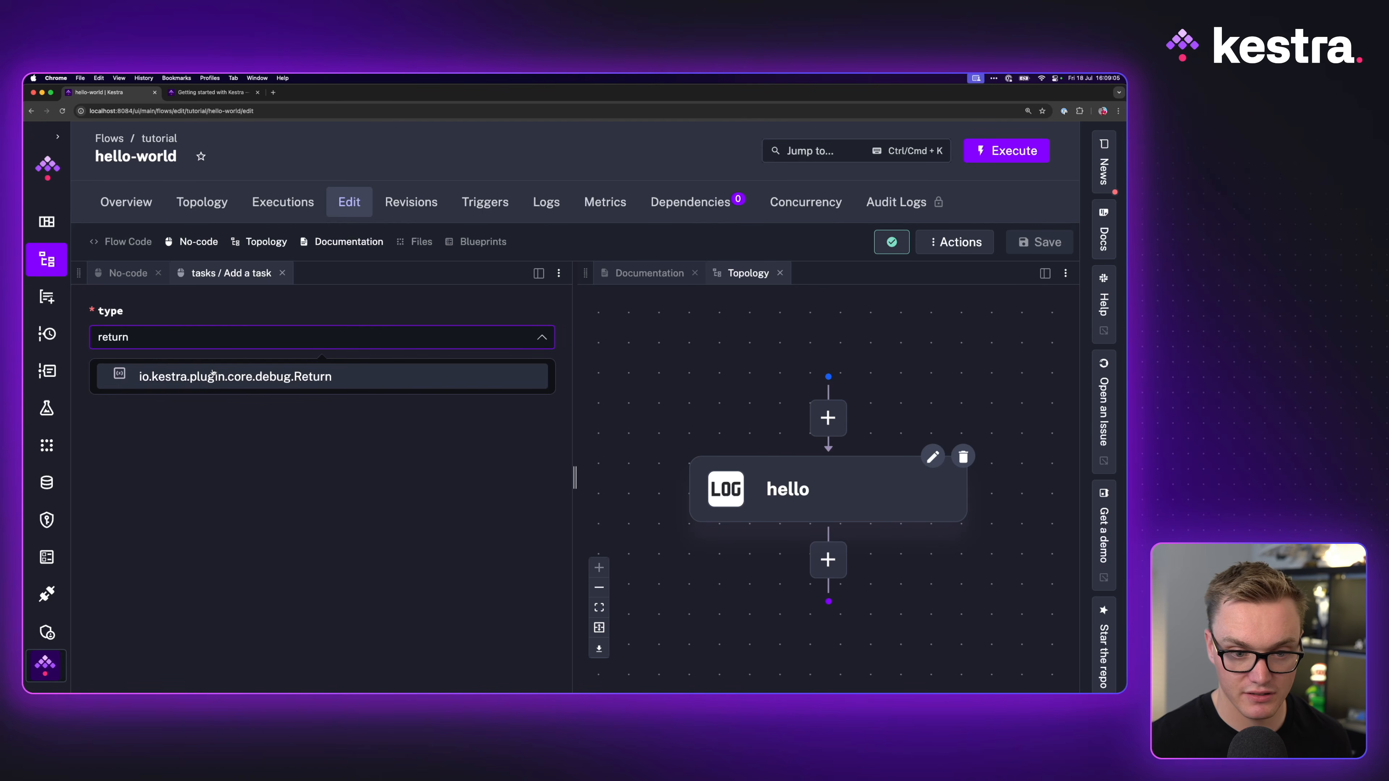
click(209, 378)
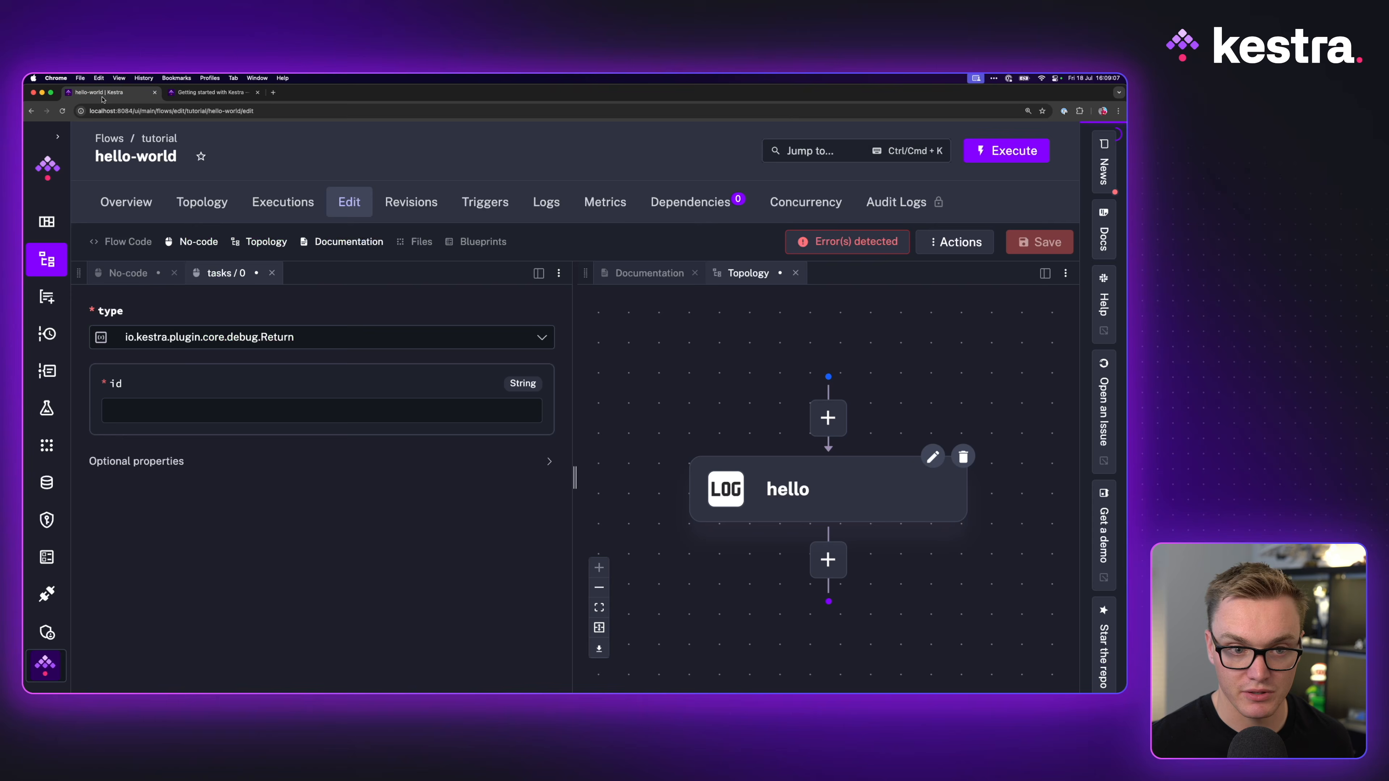
click(195, 409)
text(first_task)
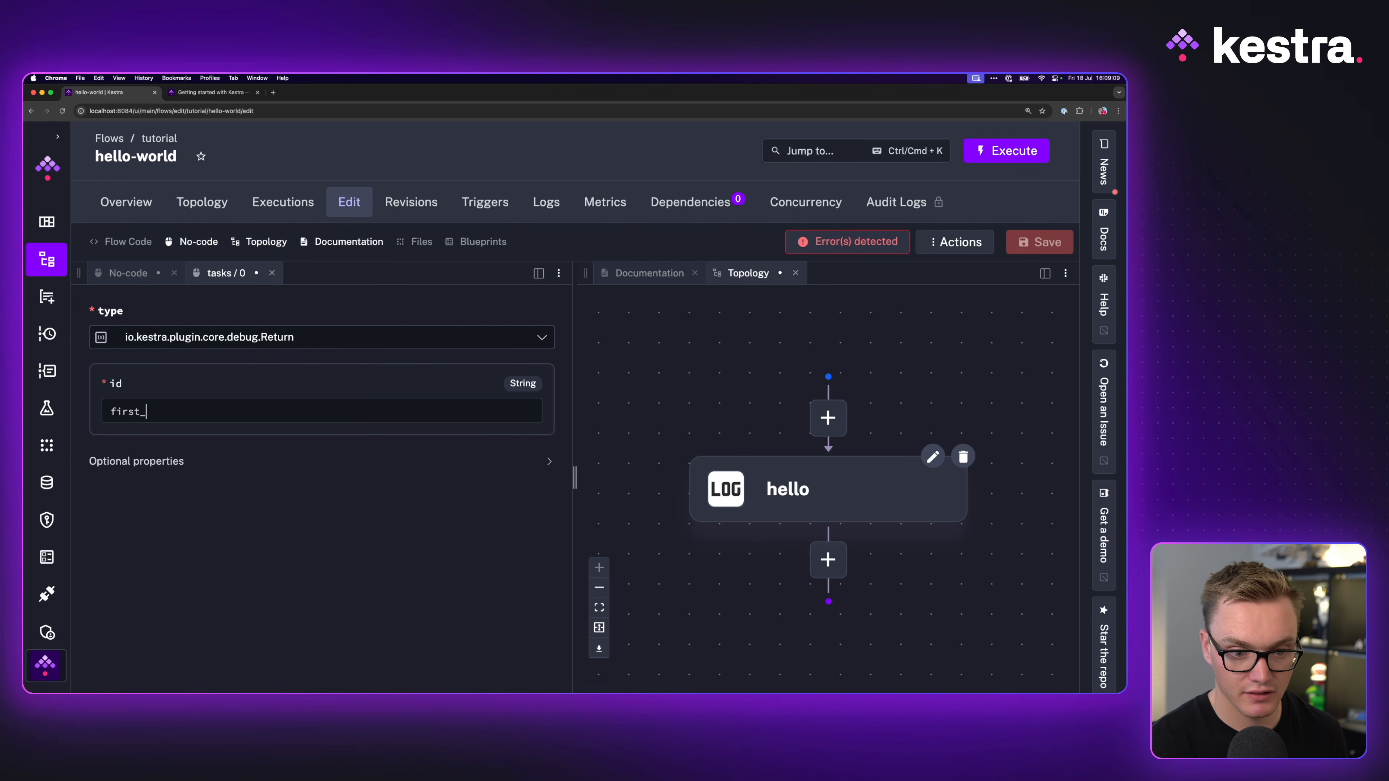
Step: Set first_task's format to thrilled and save the flow
click(142, 463)
scroll(147, 469, down, 2)
scroll(147, 469, down, 1)
click(147, 477)
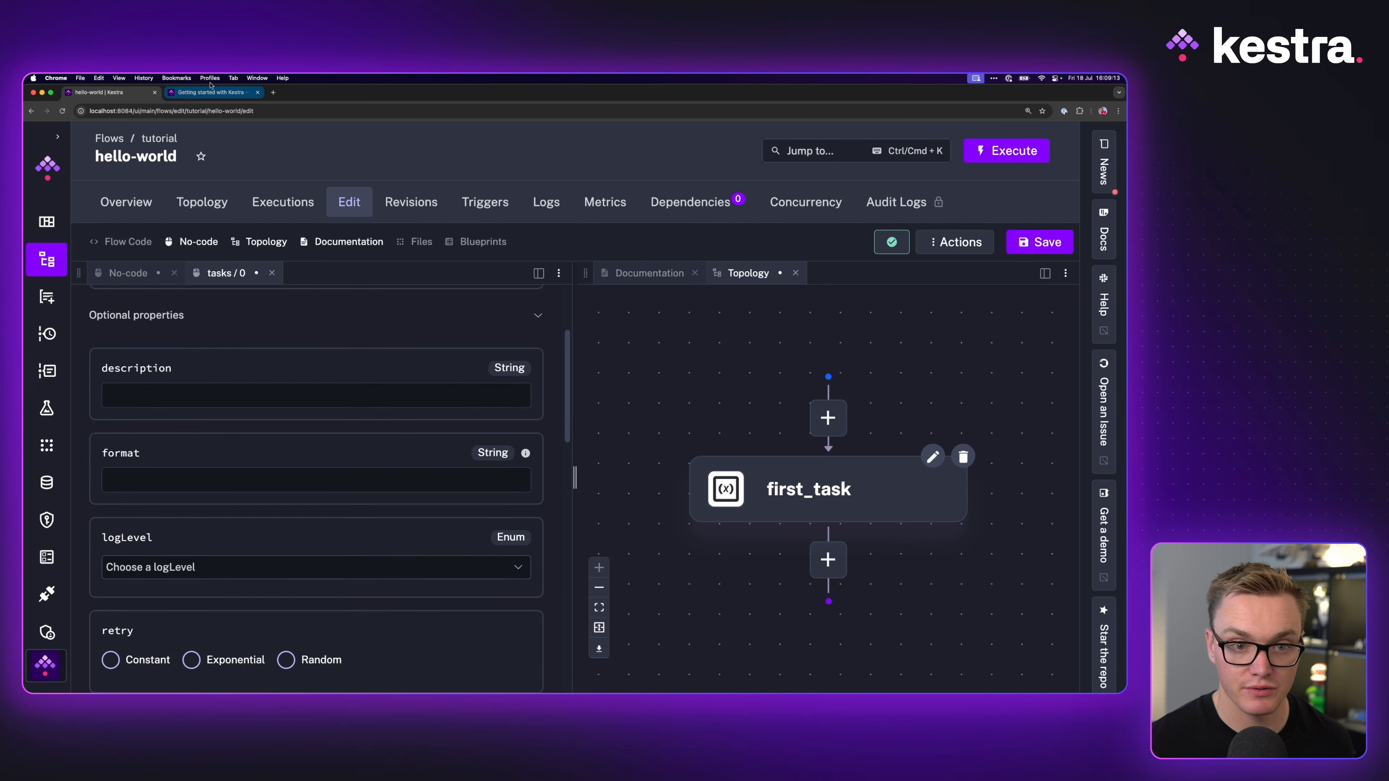
click(205, 93)
click(99, 92)
text(thrilled)
click(1043, 243)
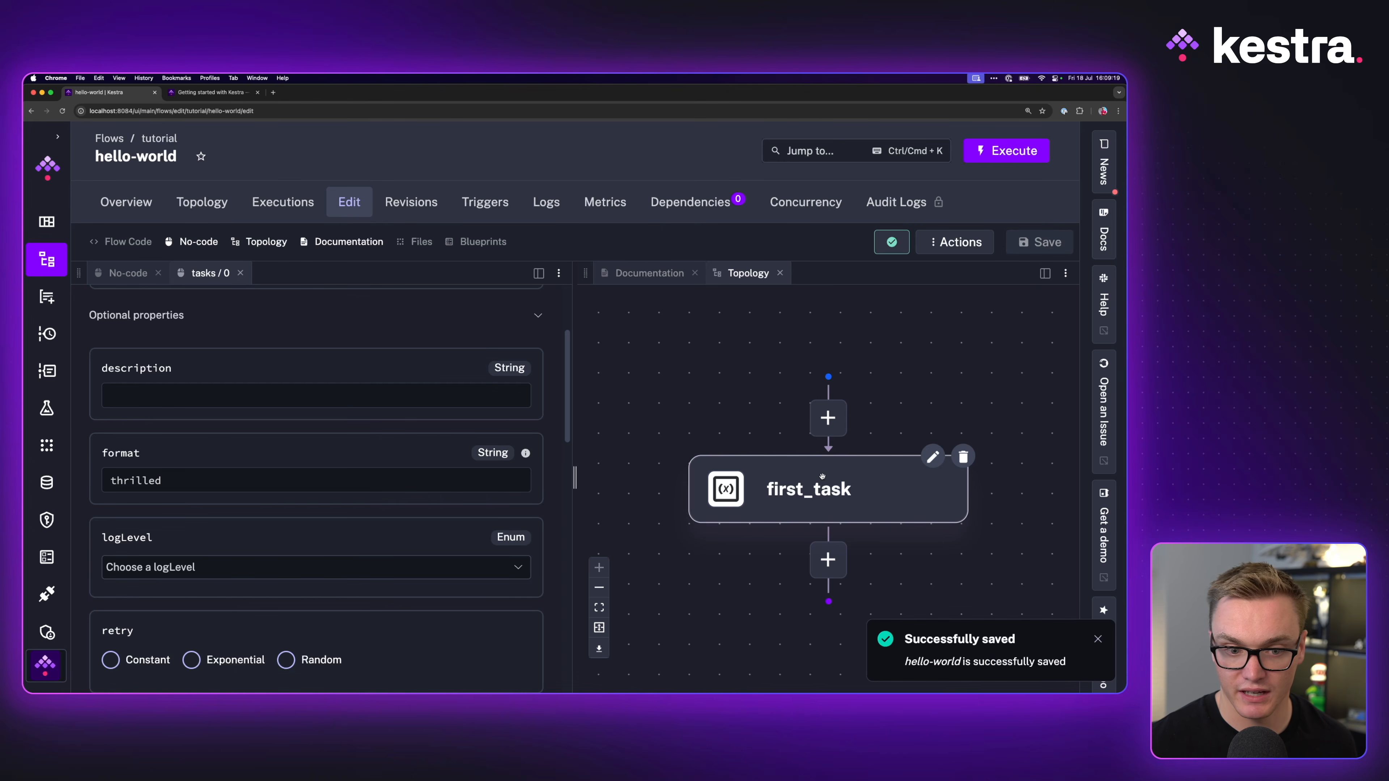
click(129, 273)
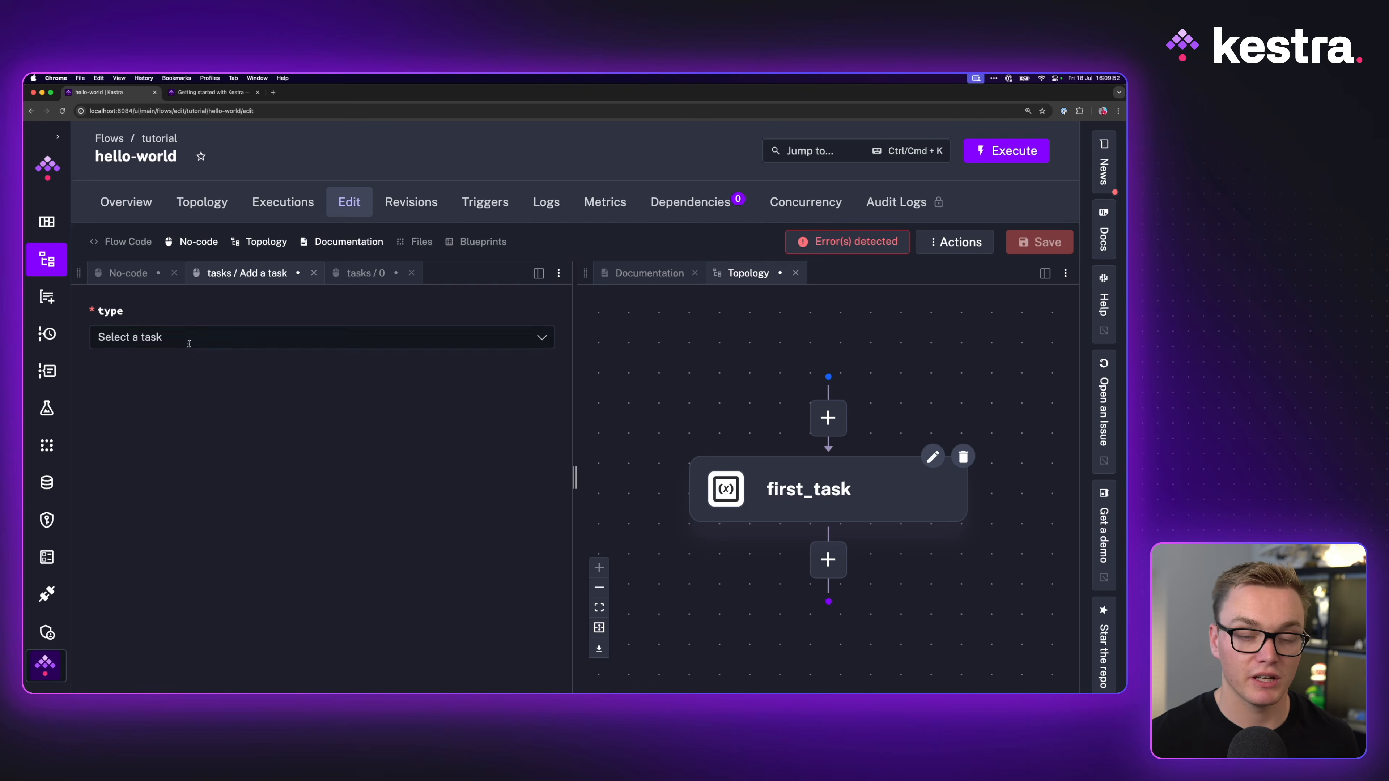
Step: Add a shell Commands task with id second_task
click(186, 339)
text(shekllk)
key(BackSpace)
key(BackSpace)
key(BackSpace)
key(BackSpace)
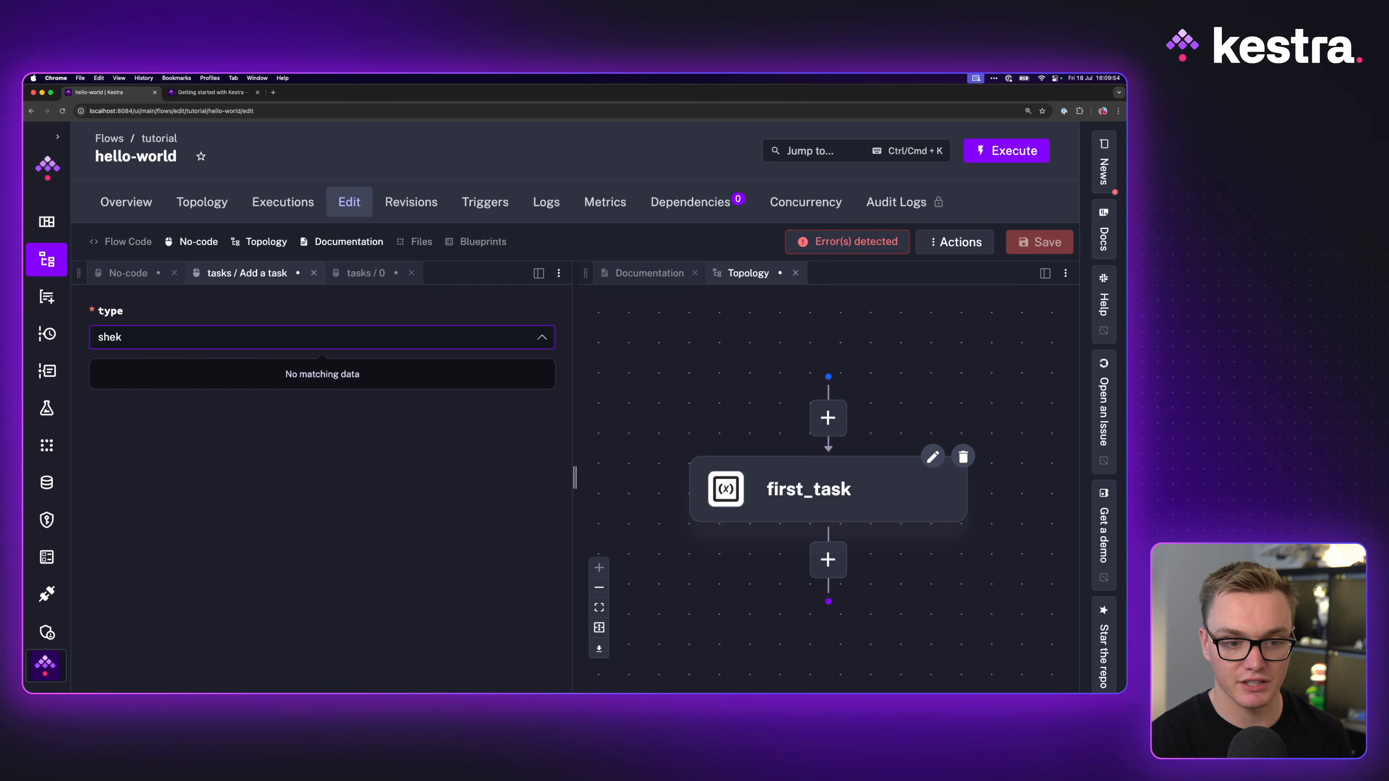
text(ll)
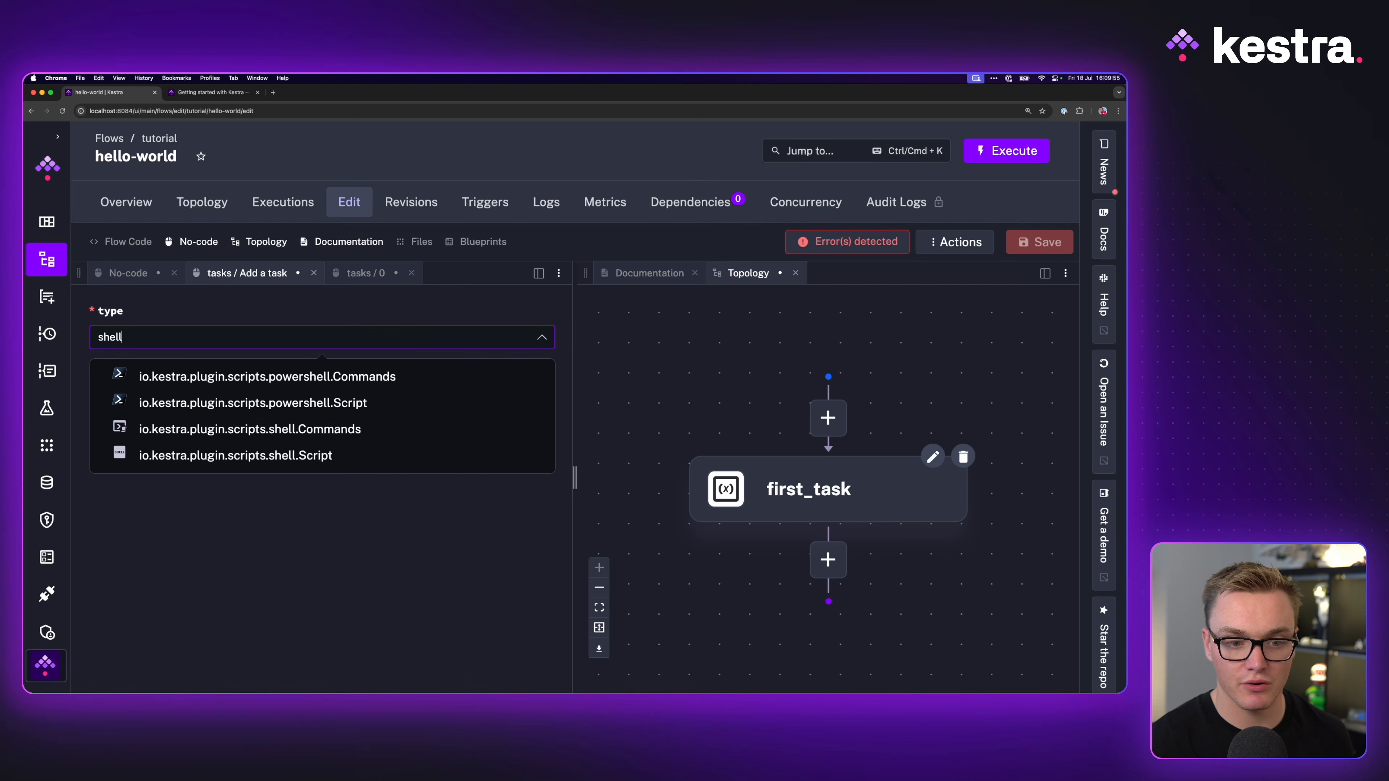
click(251, 437)
text(second_task)
Step: Enter sleep 0.42 as second_task's first command
click(173, 494)
click(209, 92)
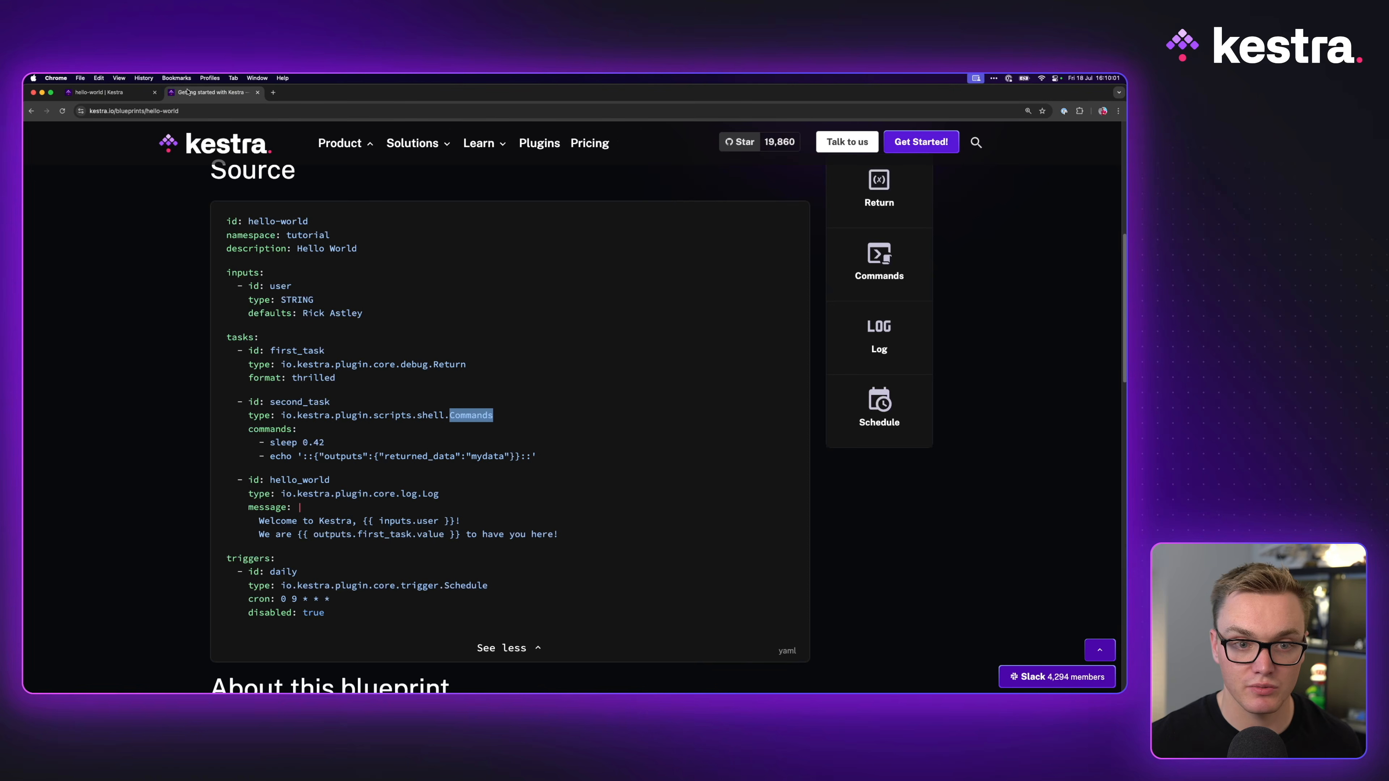
click(100, 93)
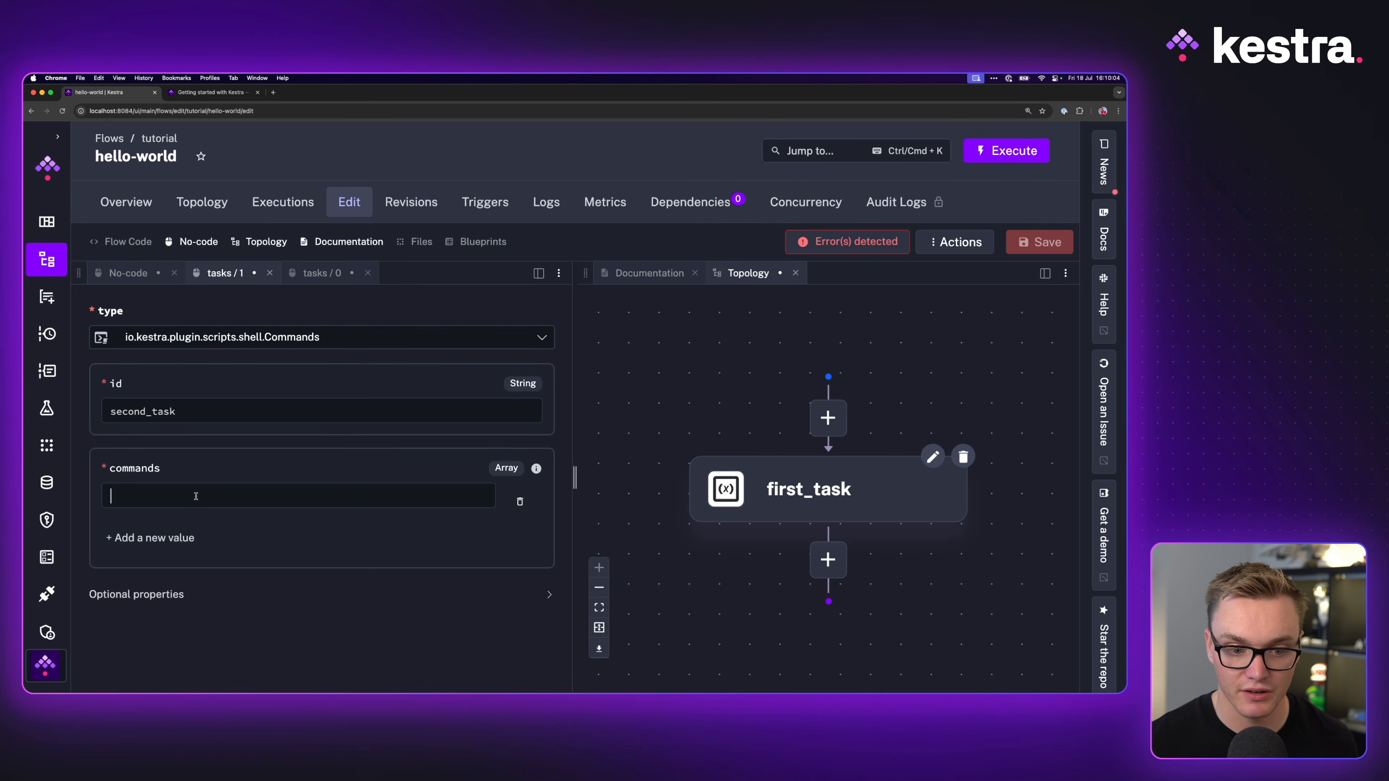
text(sleep -.2)
key(BackSpace)
key(BackSpace)
key(BackSpace)
text(0.2)
text(2)
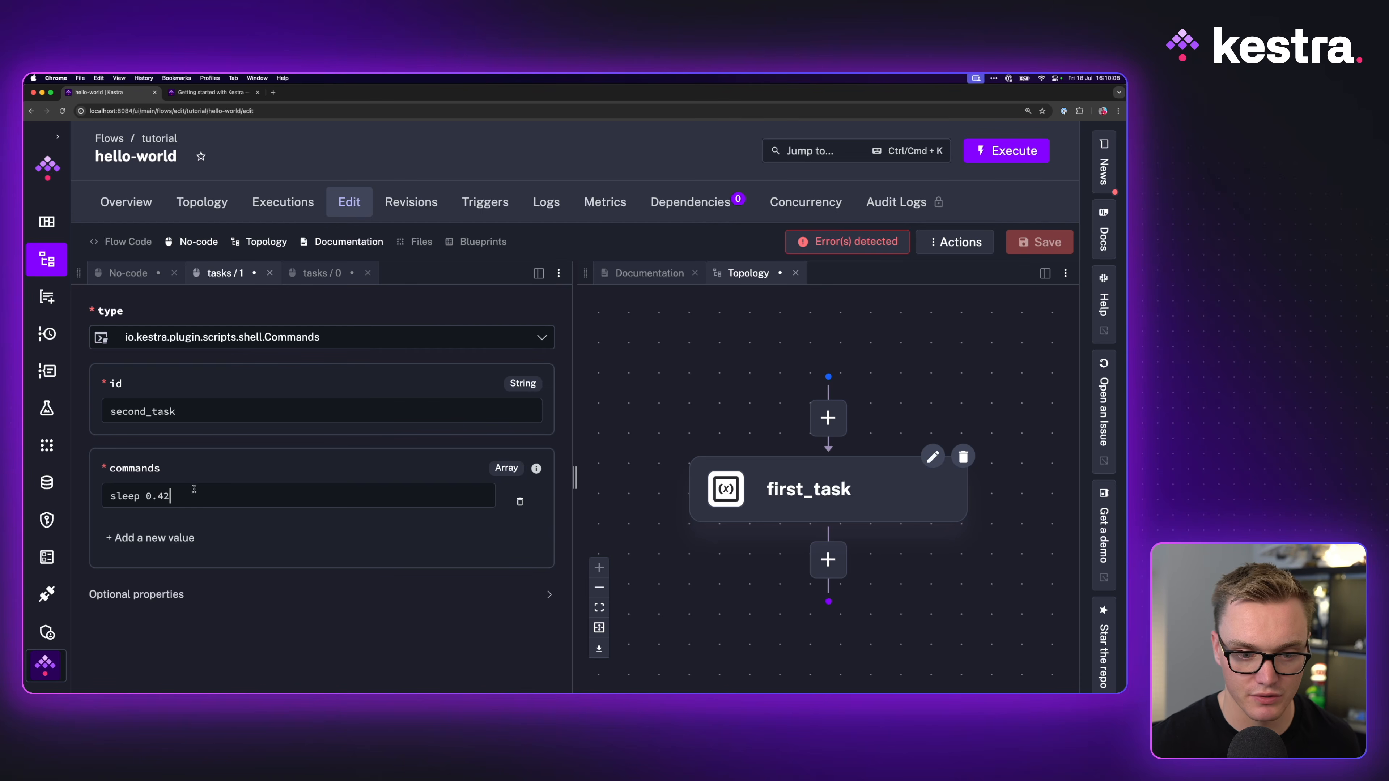
key(Return)
Step: Copy the blueprint's echo line emitting returned_data mydata into the second command
click(226, 96)
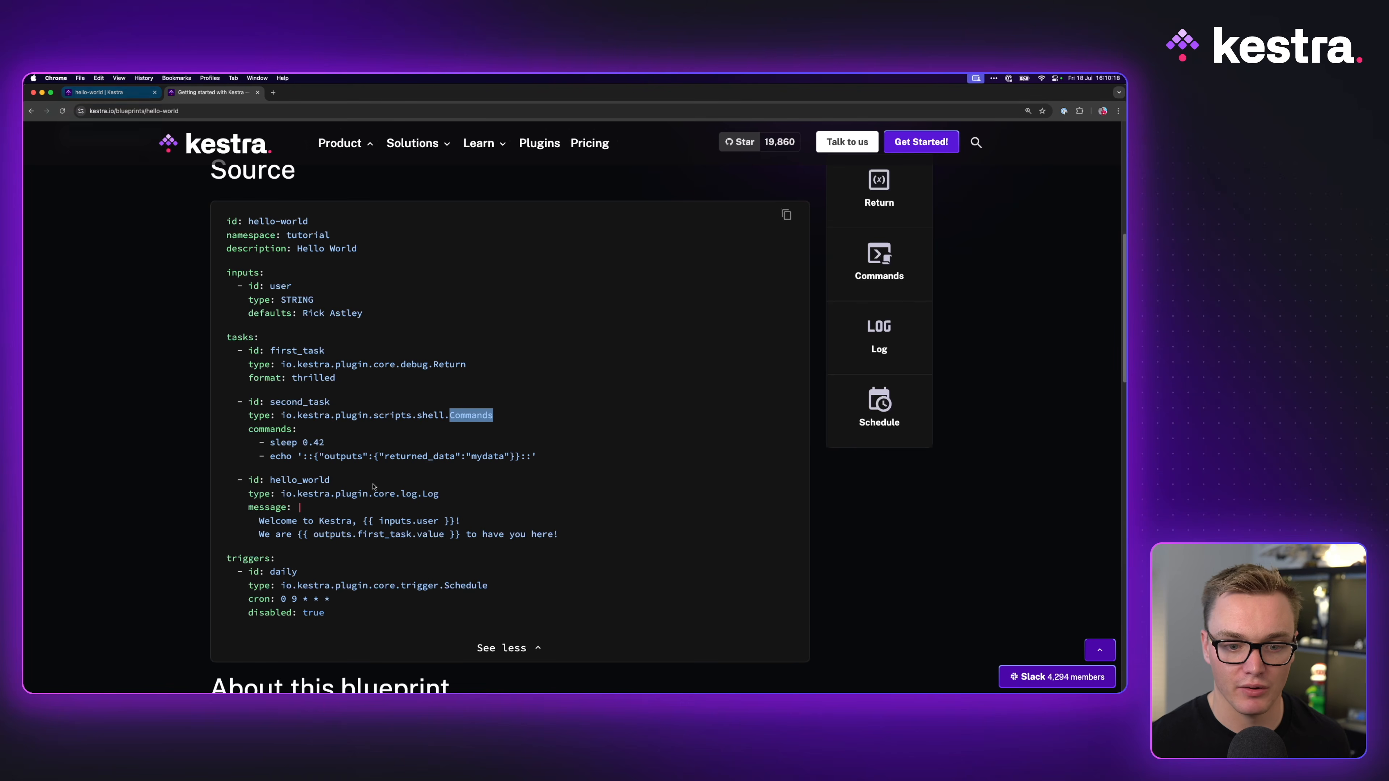
drag(297, 457, 587, 461)
right_click(505, 456)
click(520, 477)
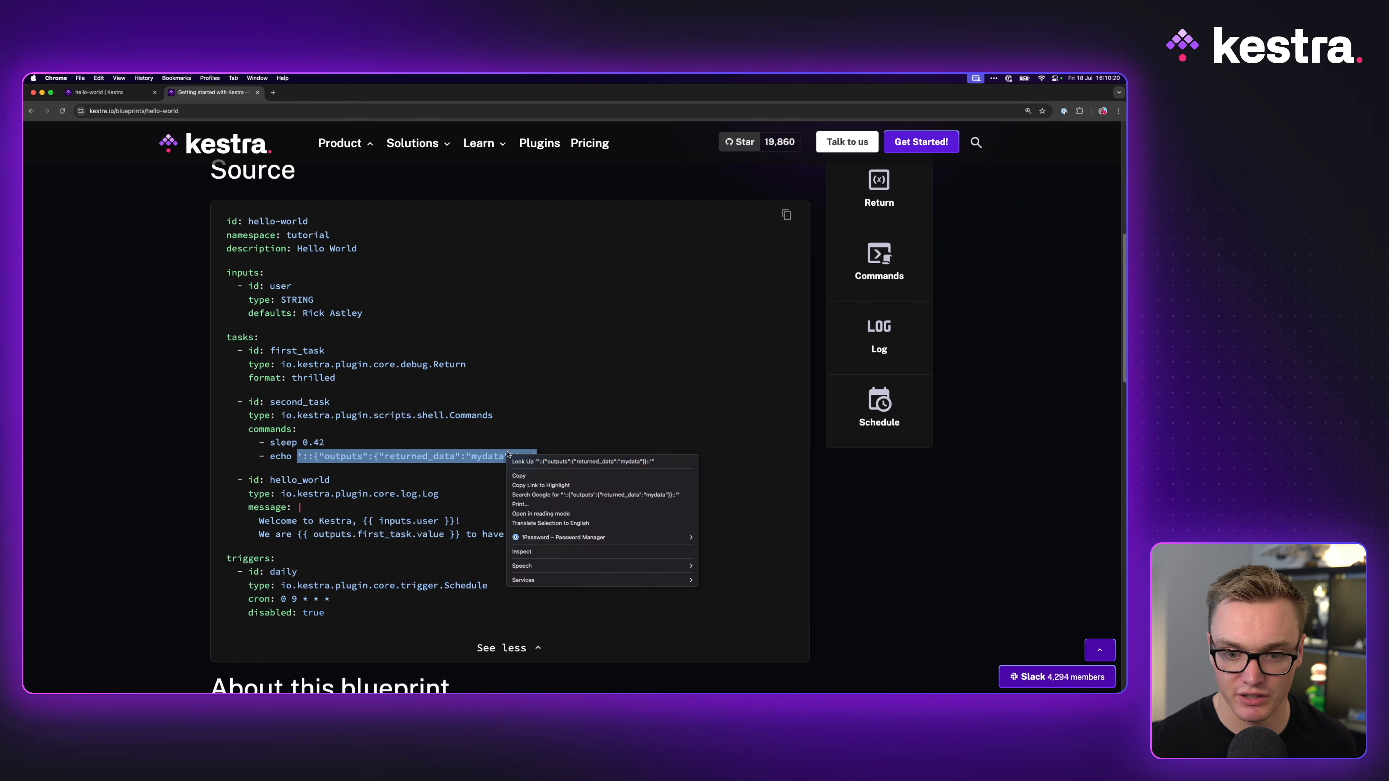
click(99, 93)
key(super+v)
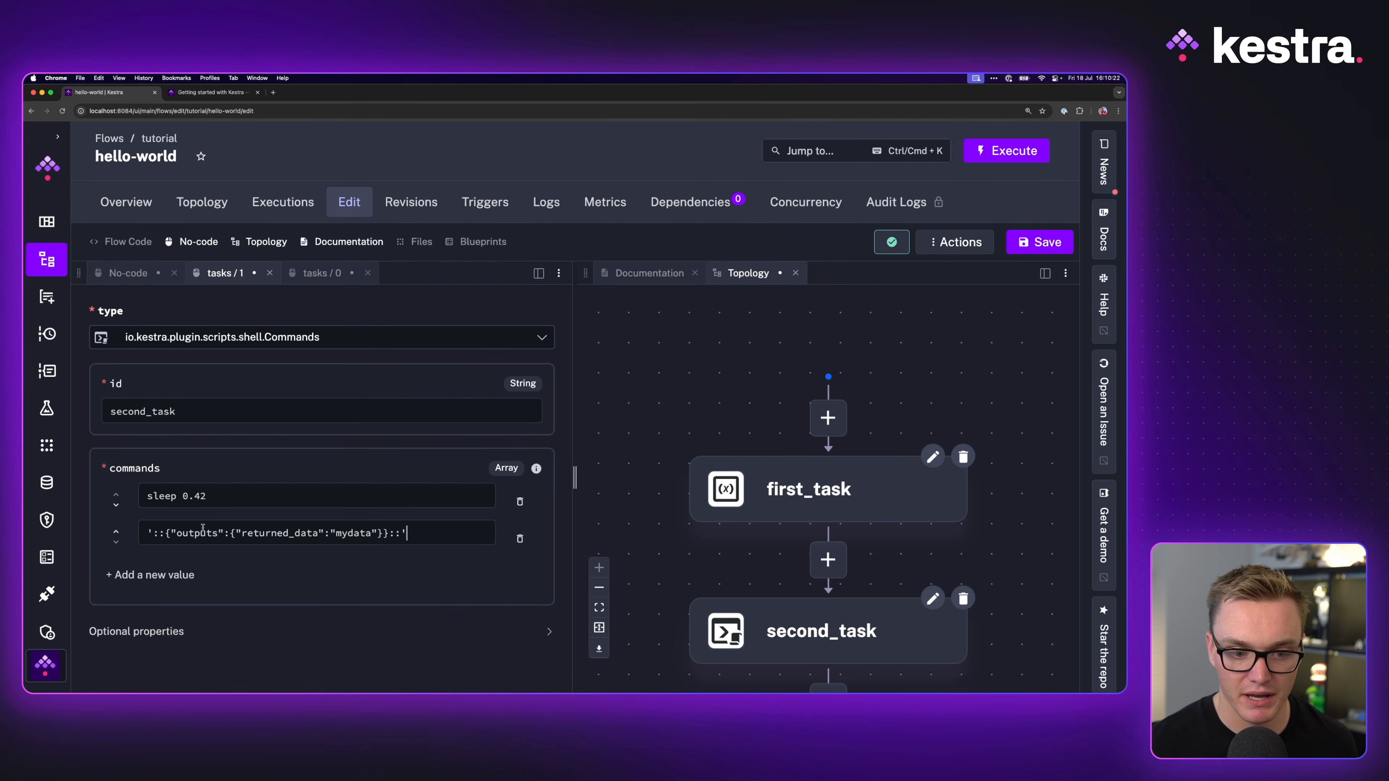
drag(408, 533, 165, 534)
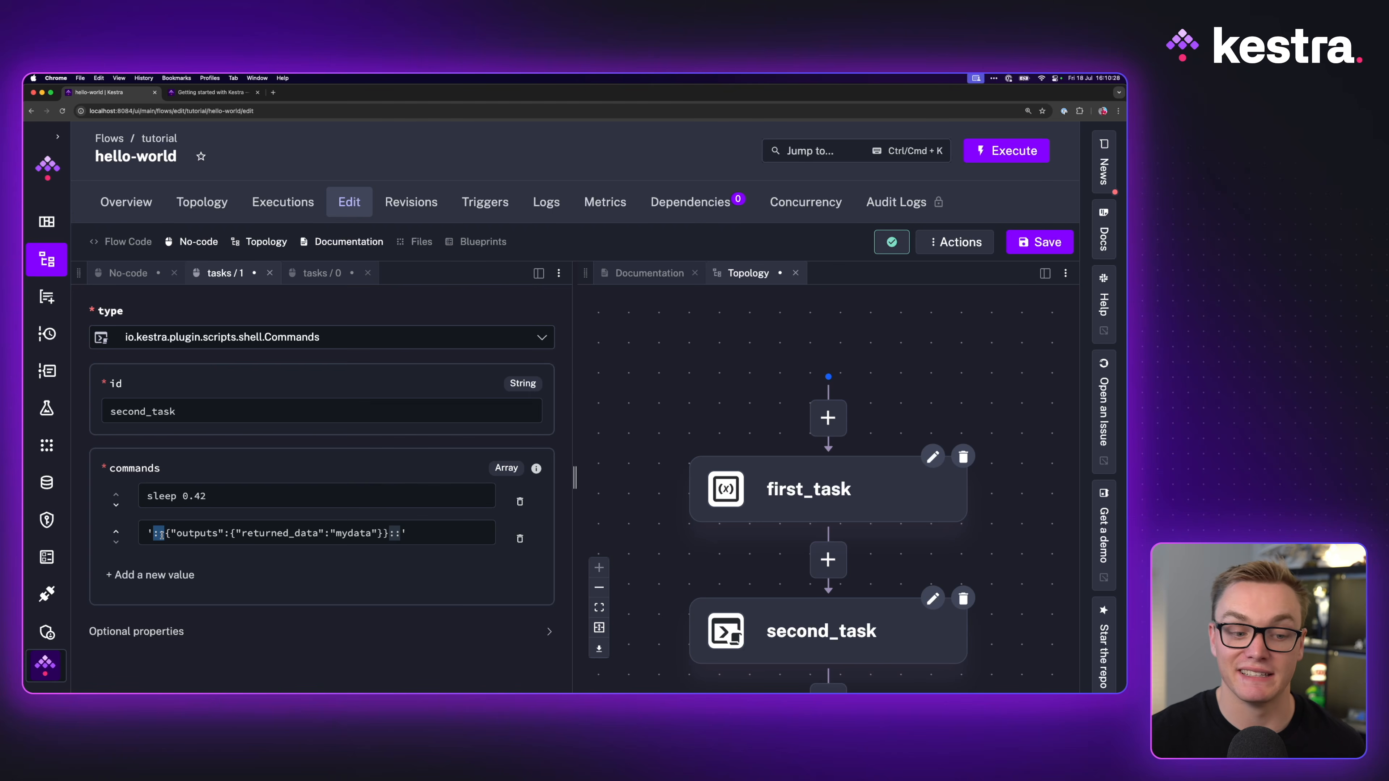
click(161, 534)
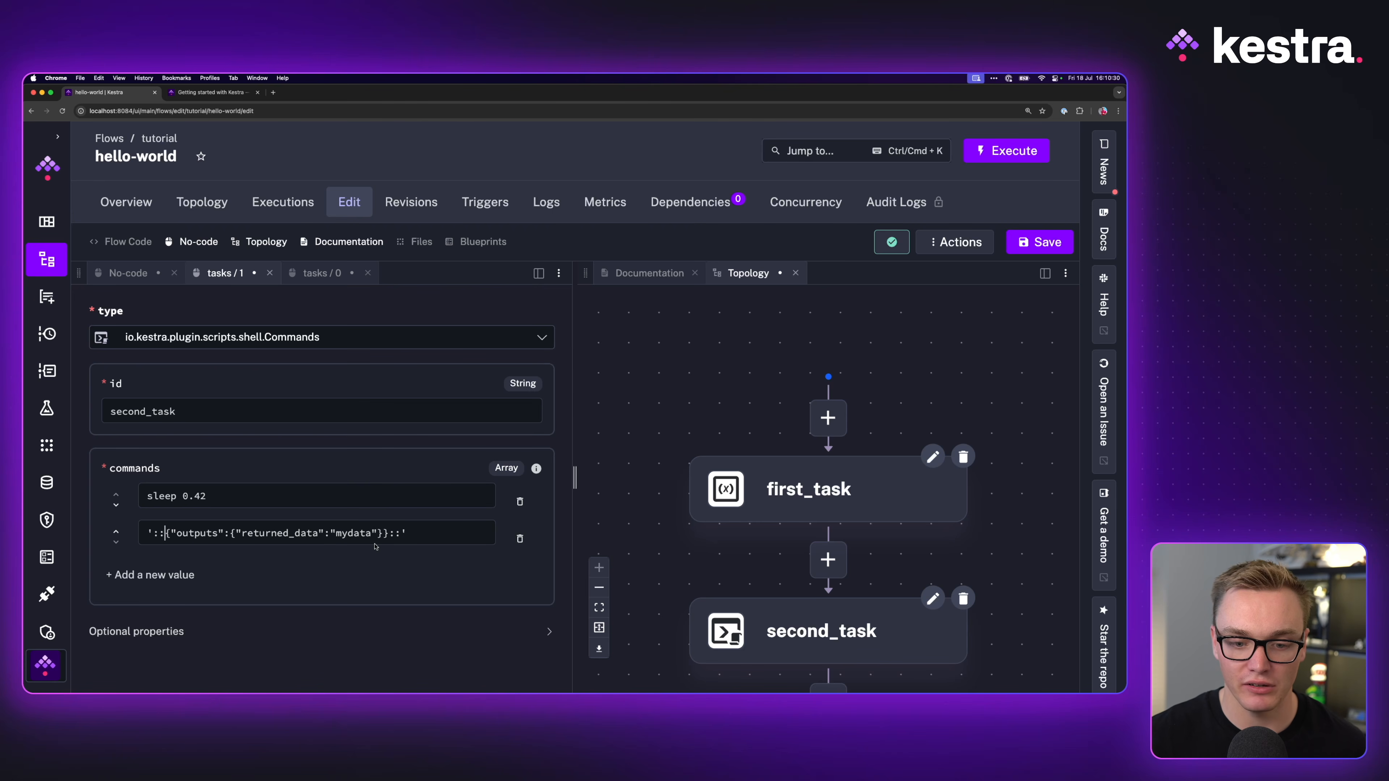
drag(167, 535, 219, 535)
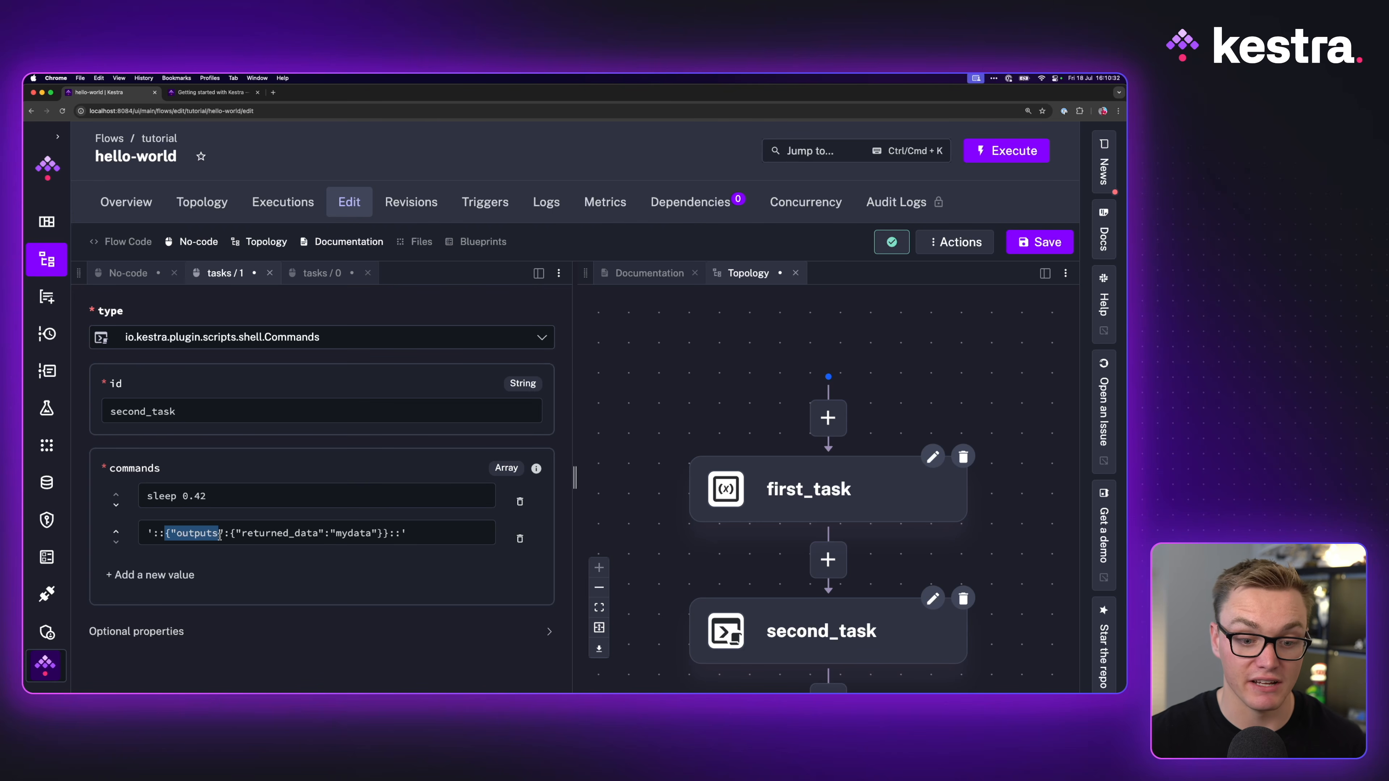
click(205, 534)
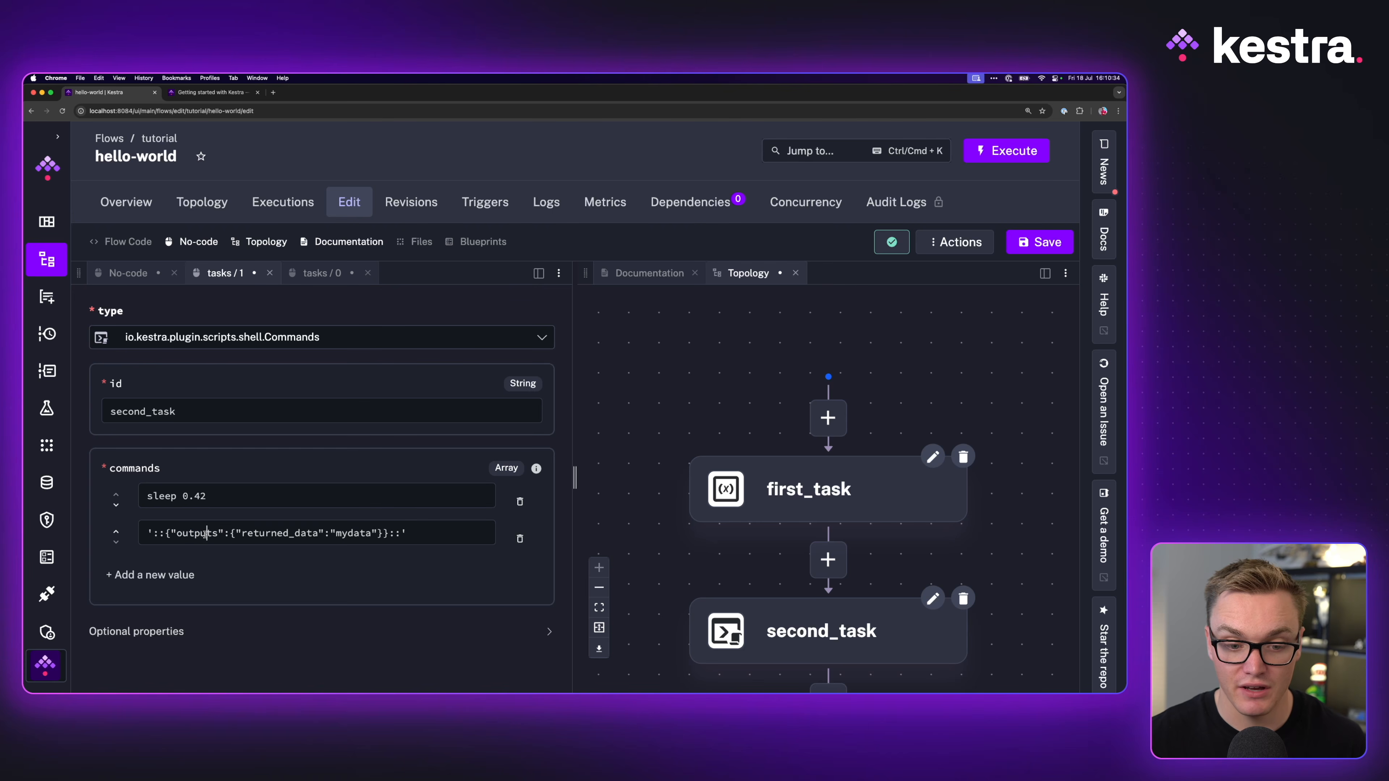
drag(230, 534, 372, 533)
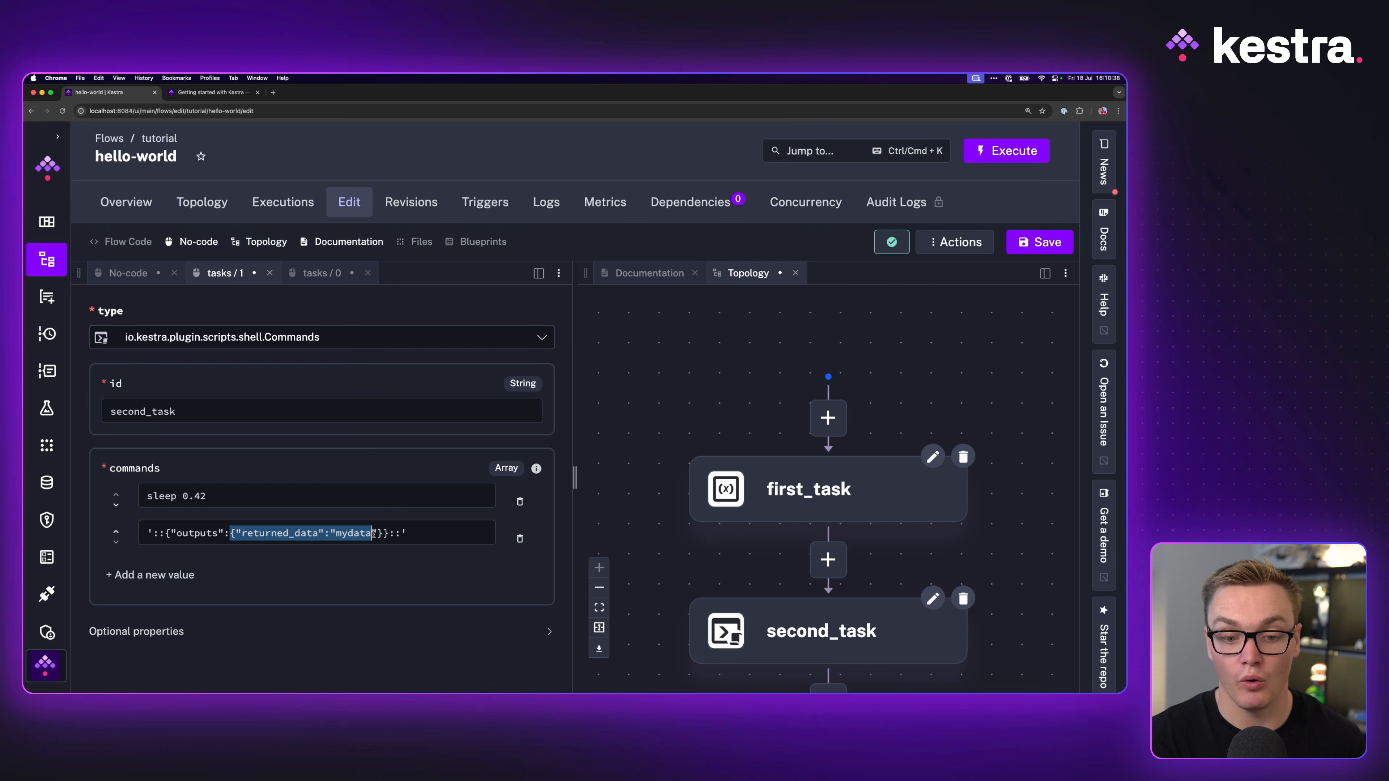
Step: Save the flow and fit the whole flow in the topology view
key(super+s)
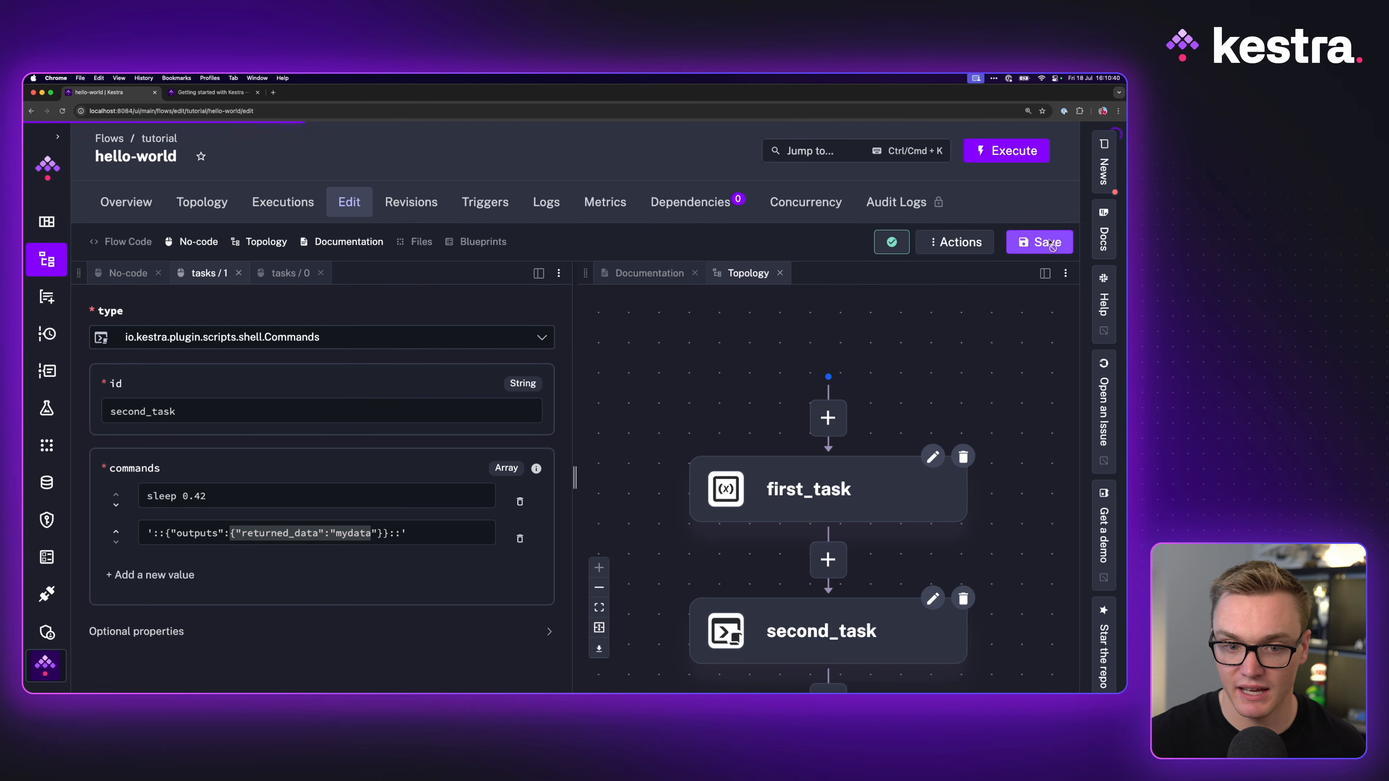
click(130, 272)
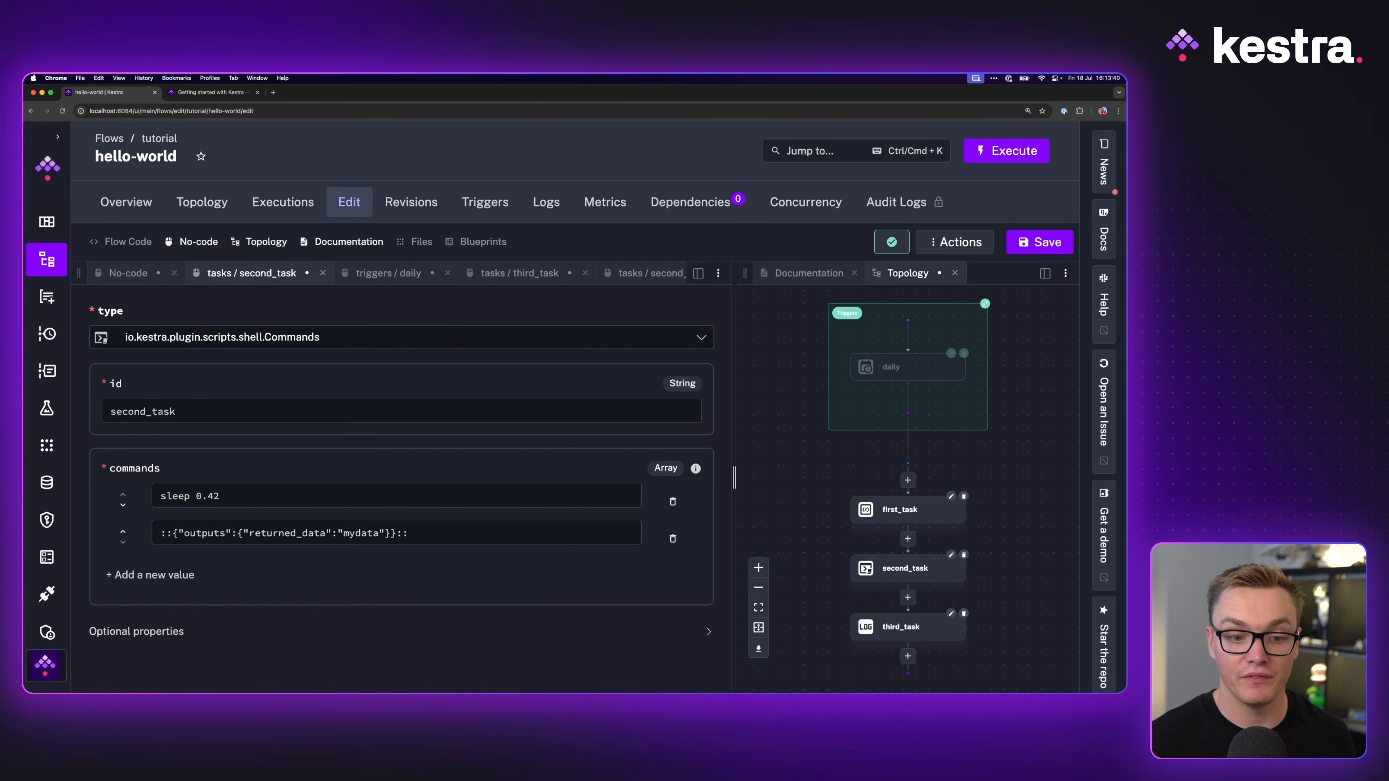
text(echo ')
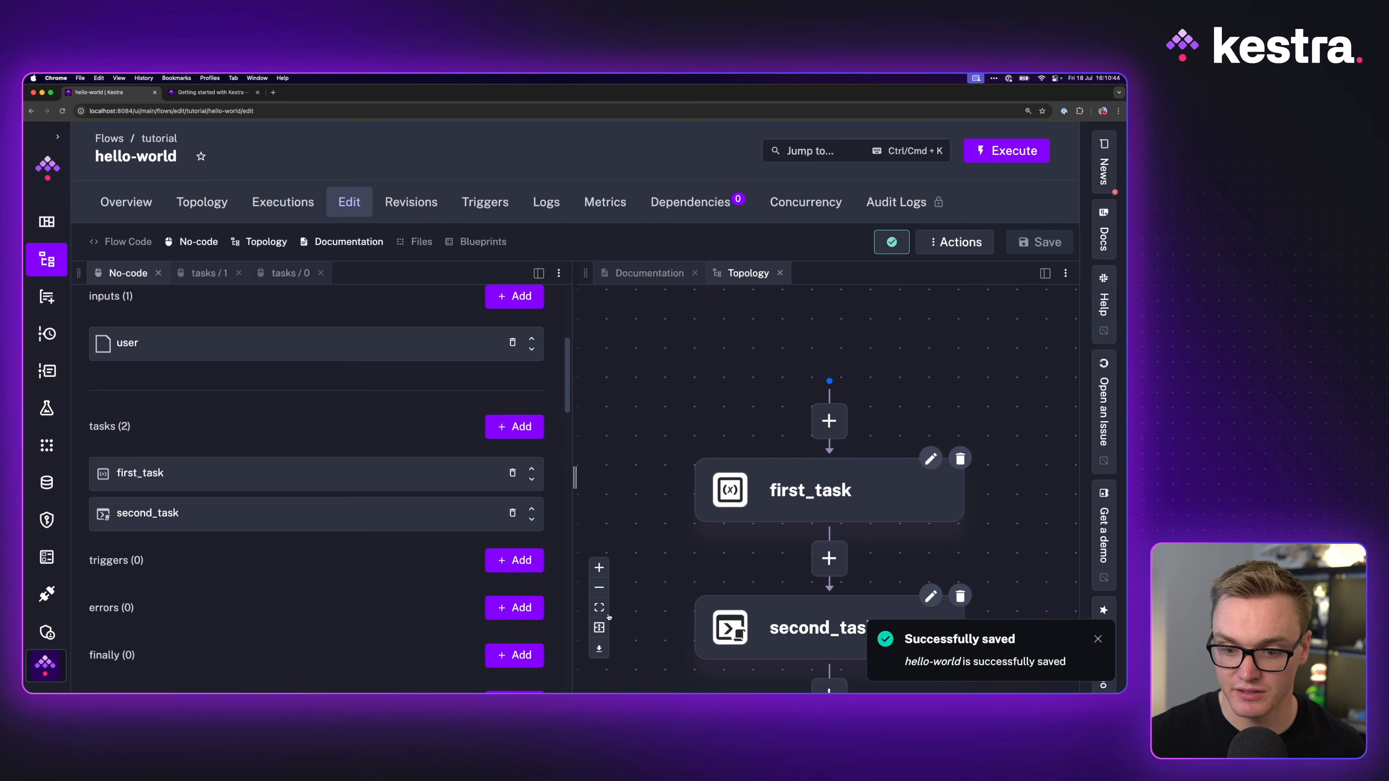
click(603, 613)
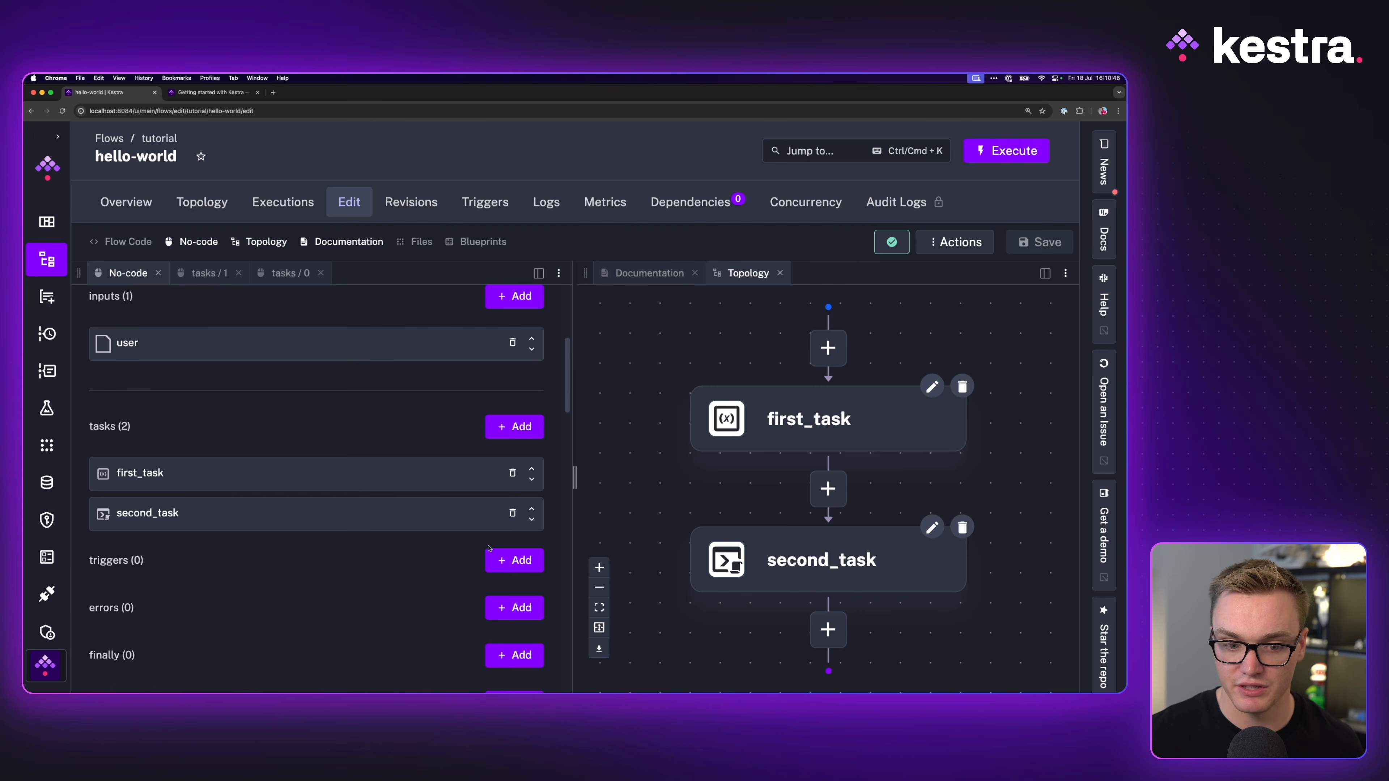
Step: Add a core.log.Log task with id third_task
click(513, 426)
click(146, 336)
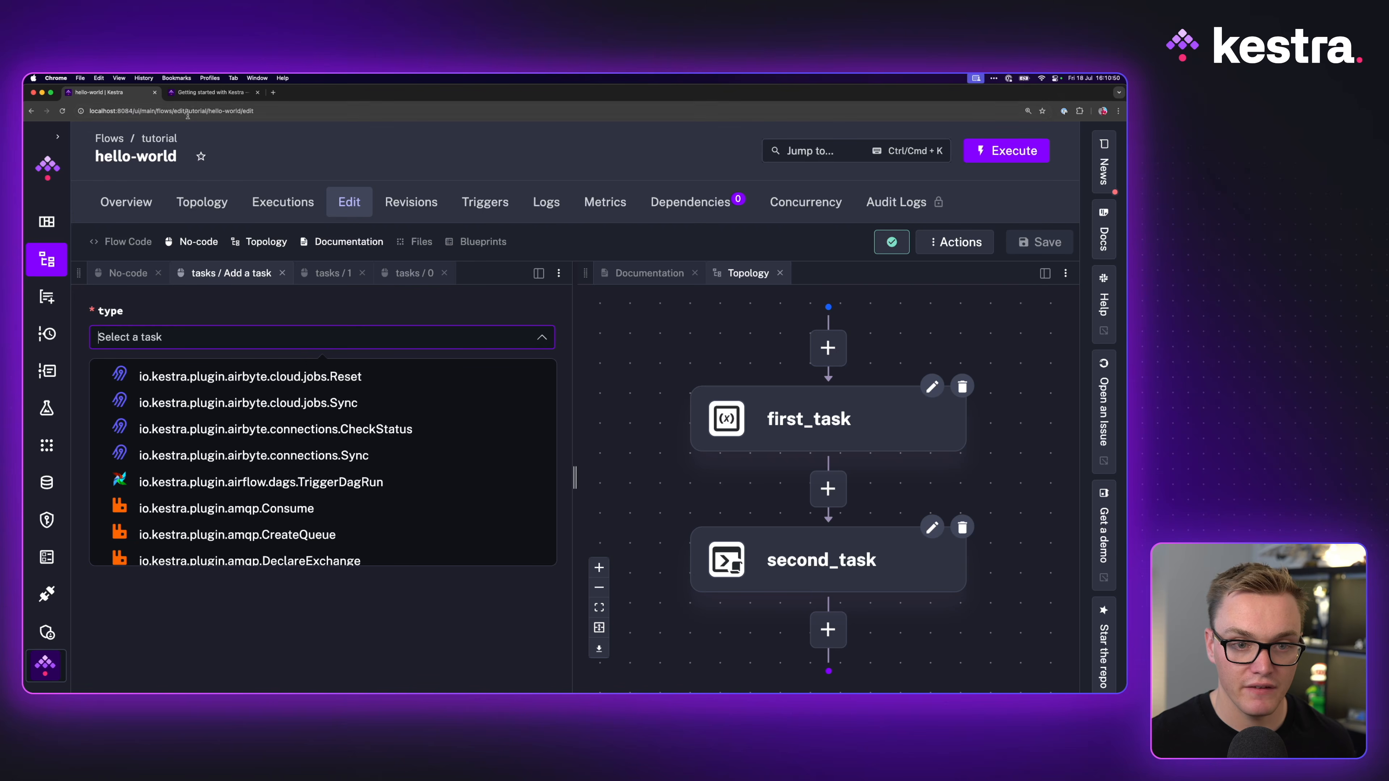
text(log)
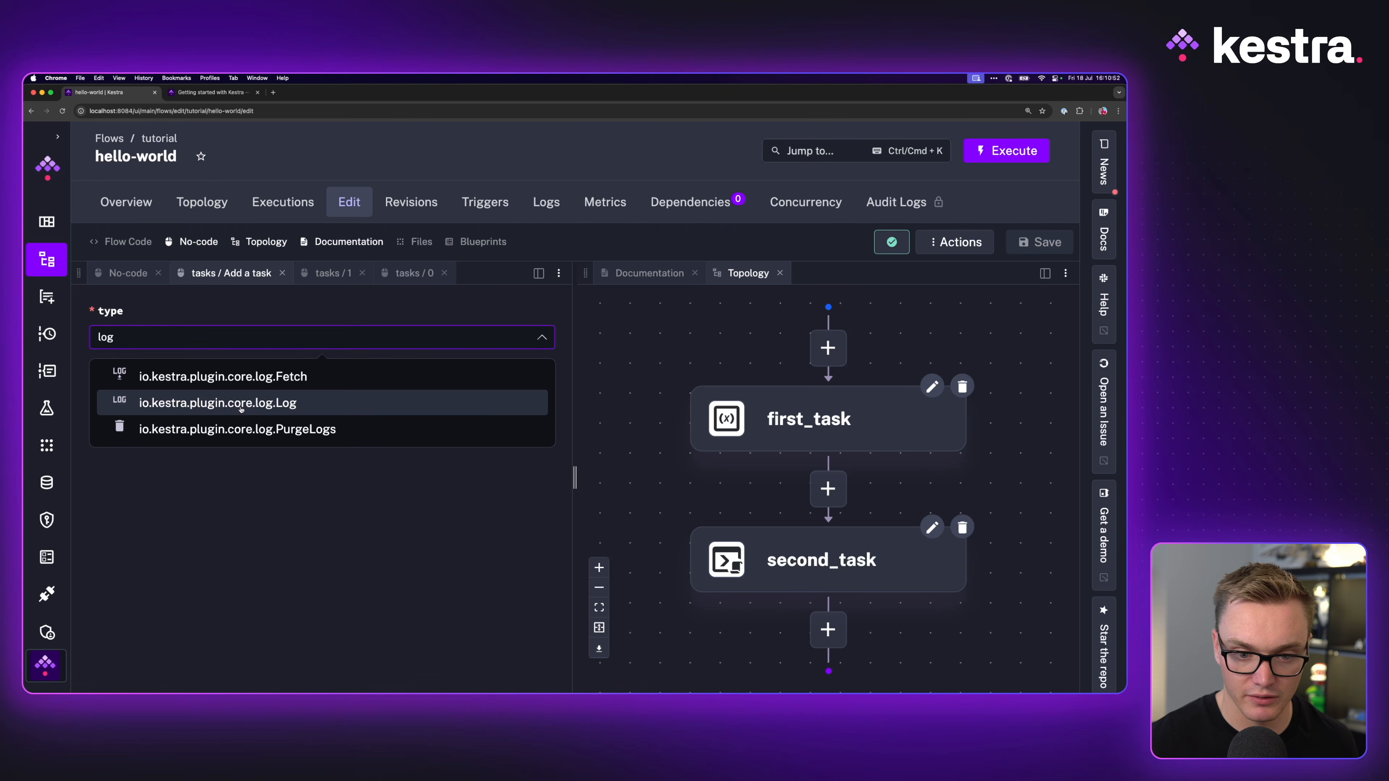
click(218, 402)
click(163, 414)
text(third_task)
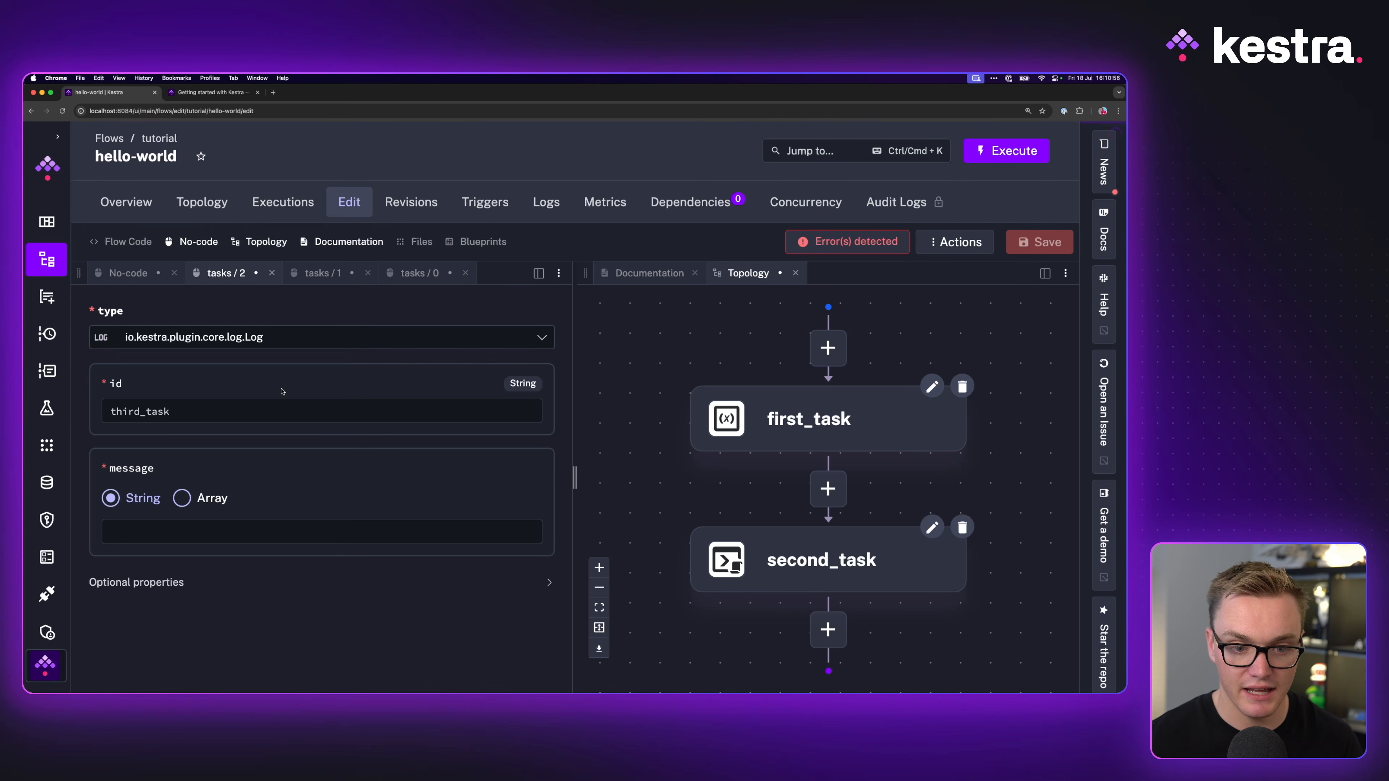
Step: Write the message's first line welcoming {{ inputs.user }} to Kestra
click(192, 94)
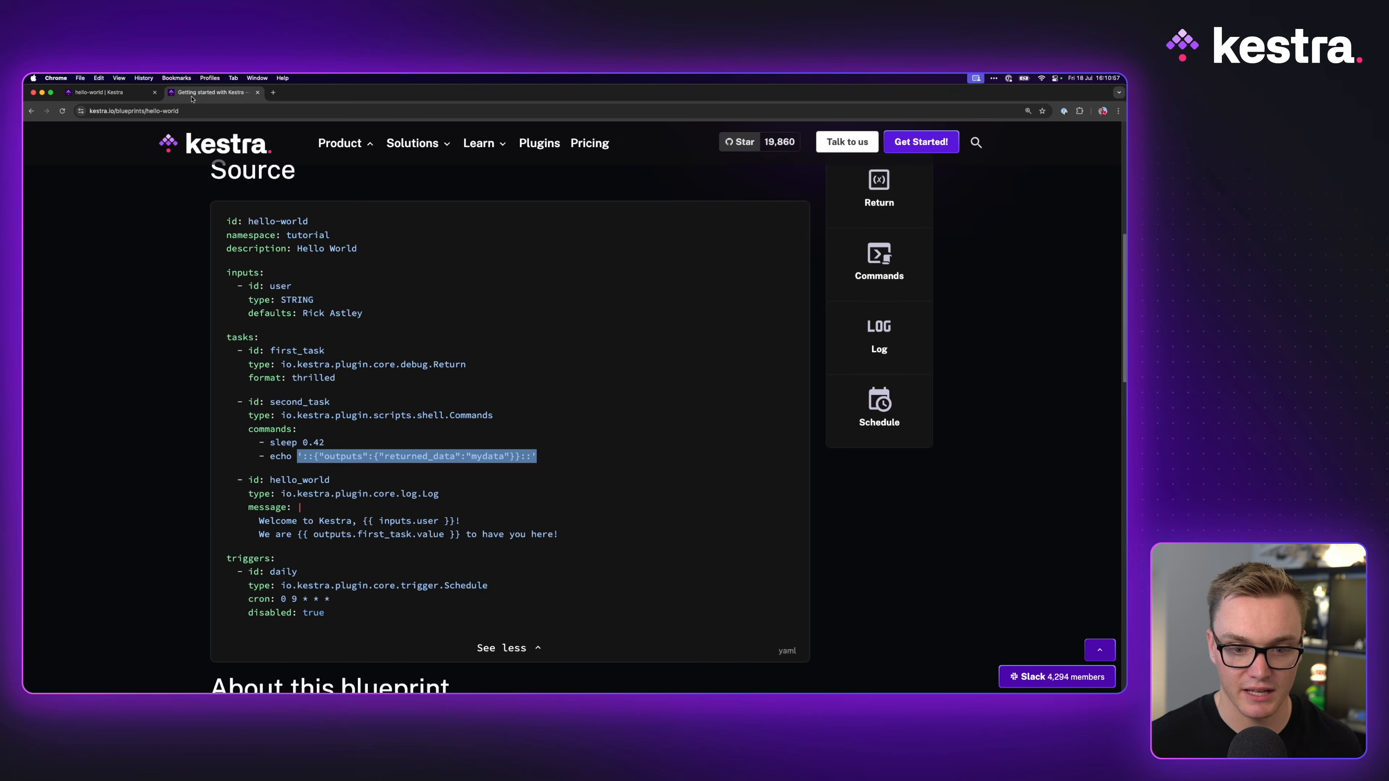
click(119, 94)
click(158, 528)
text(w)
text(to K)
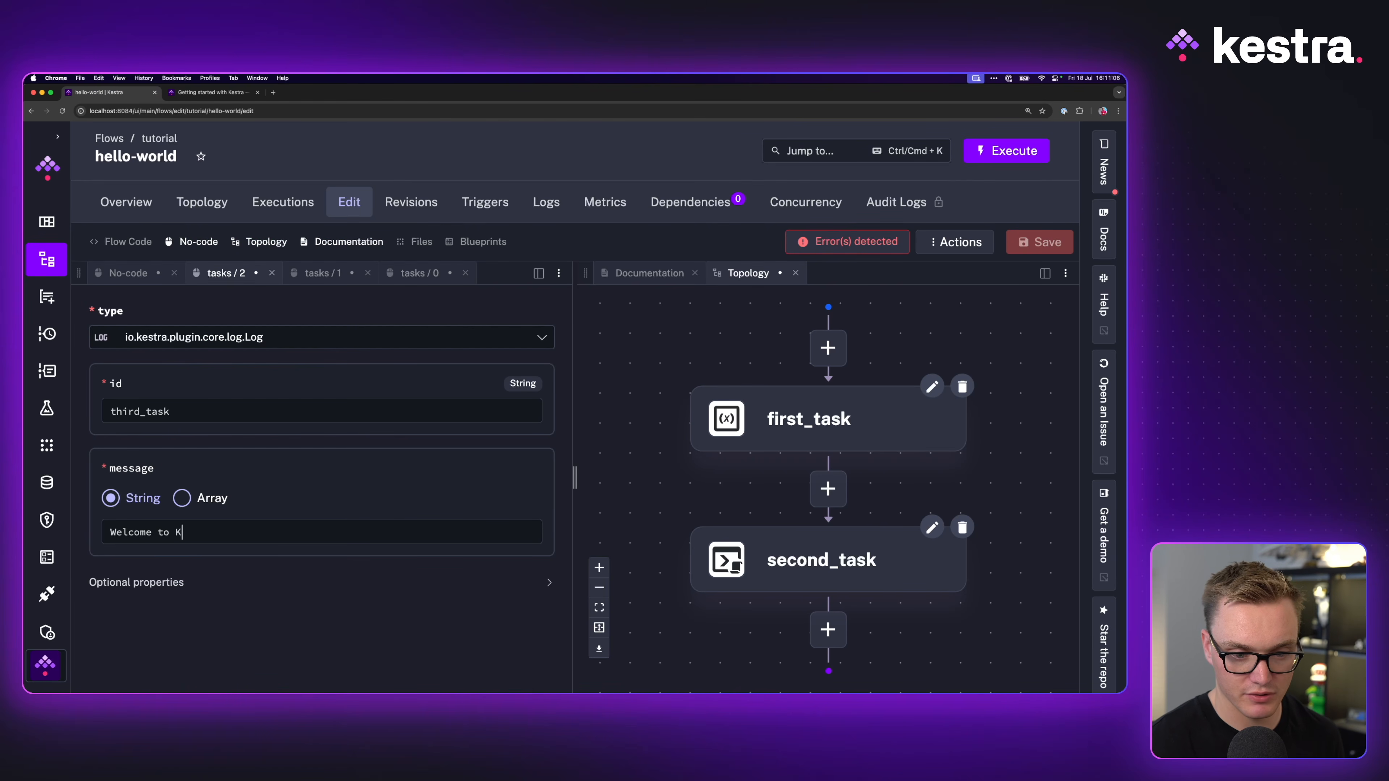
text(estra, {{ o)
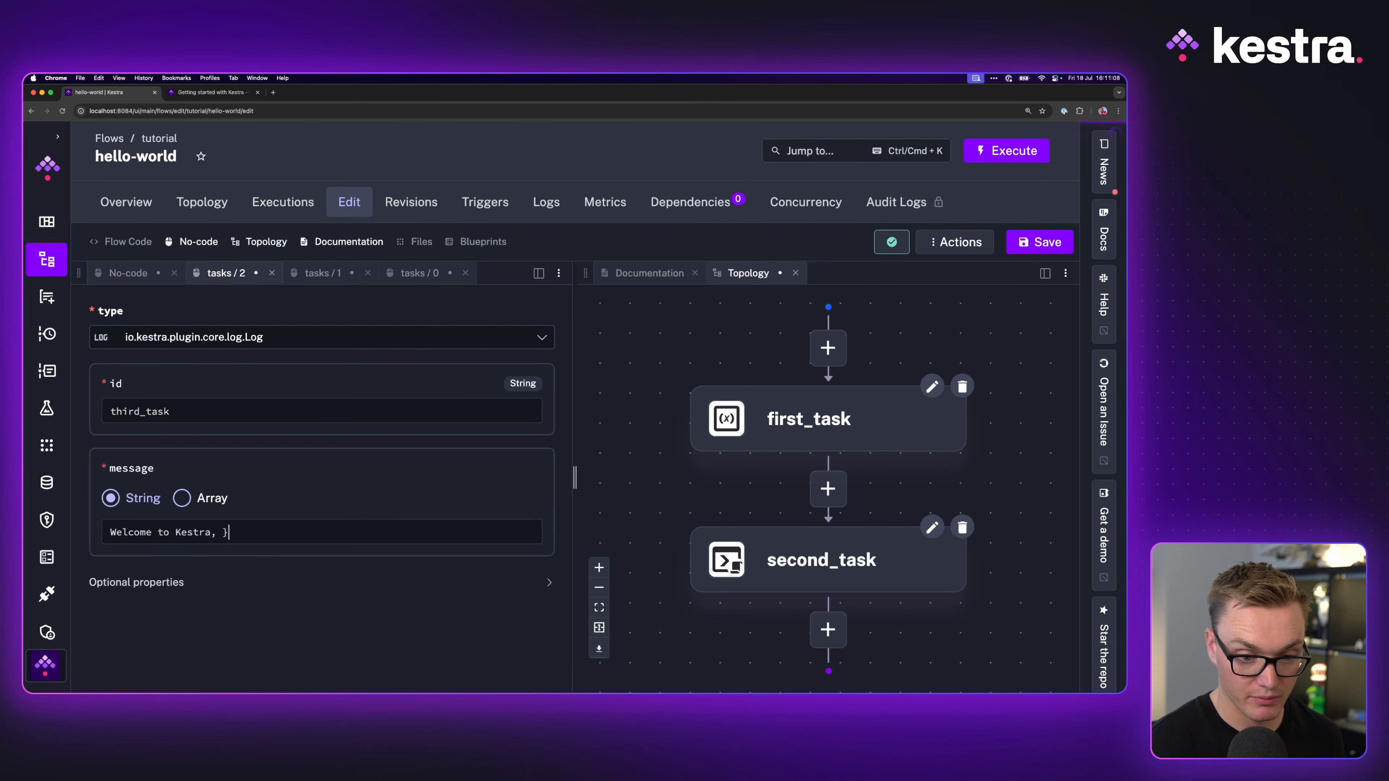
key(BackSpace)
text(inopu)
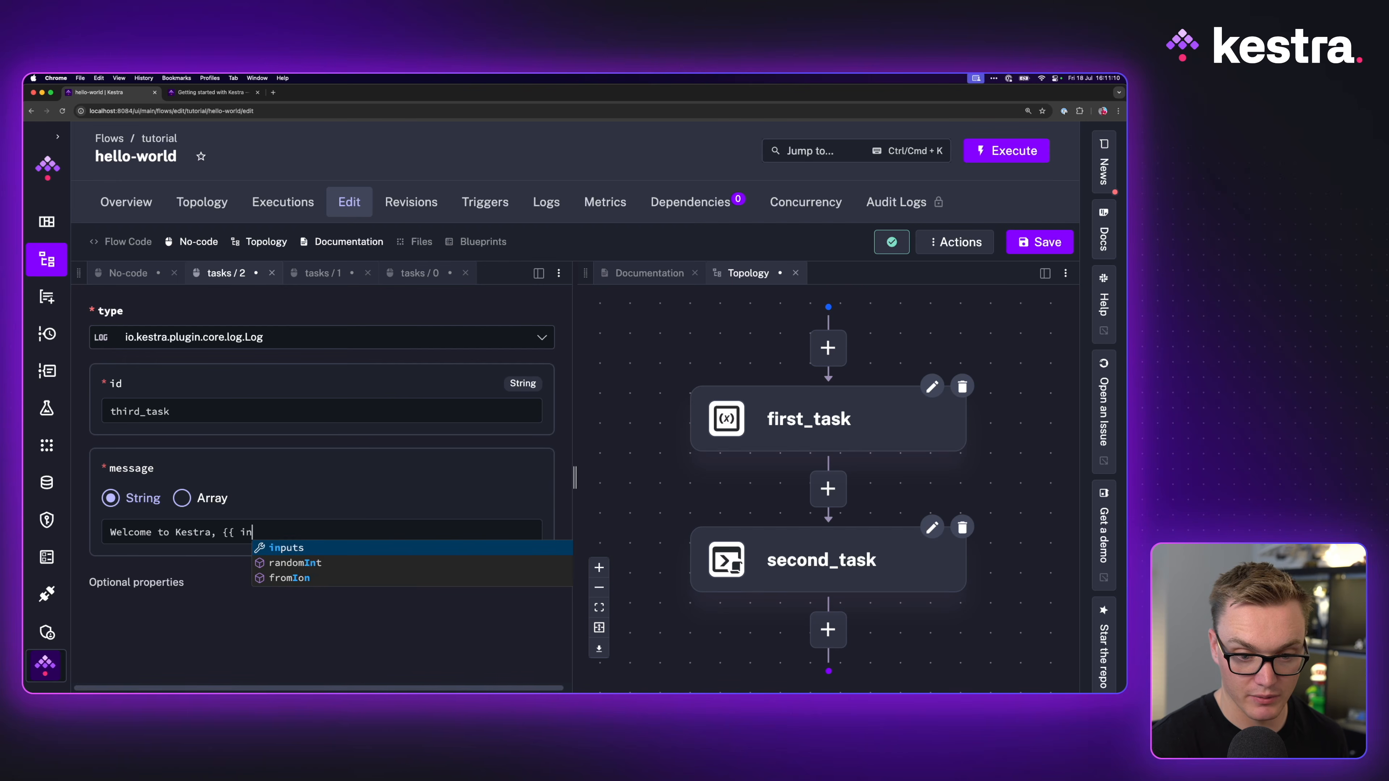
key(BackSpace)
key(BackSpace)
key(BackSpace)
text(puts.user }})
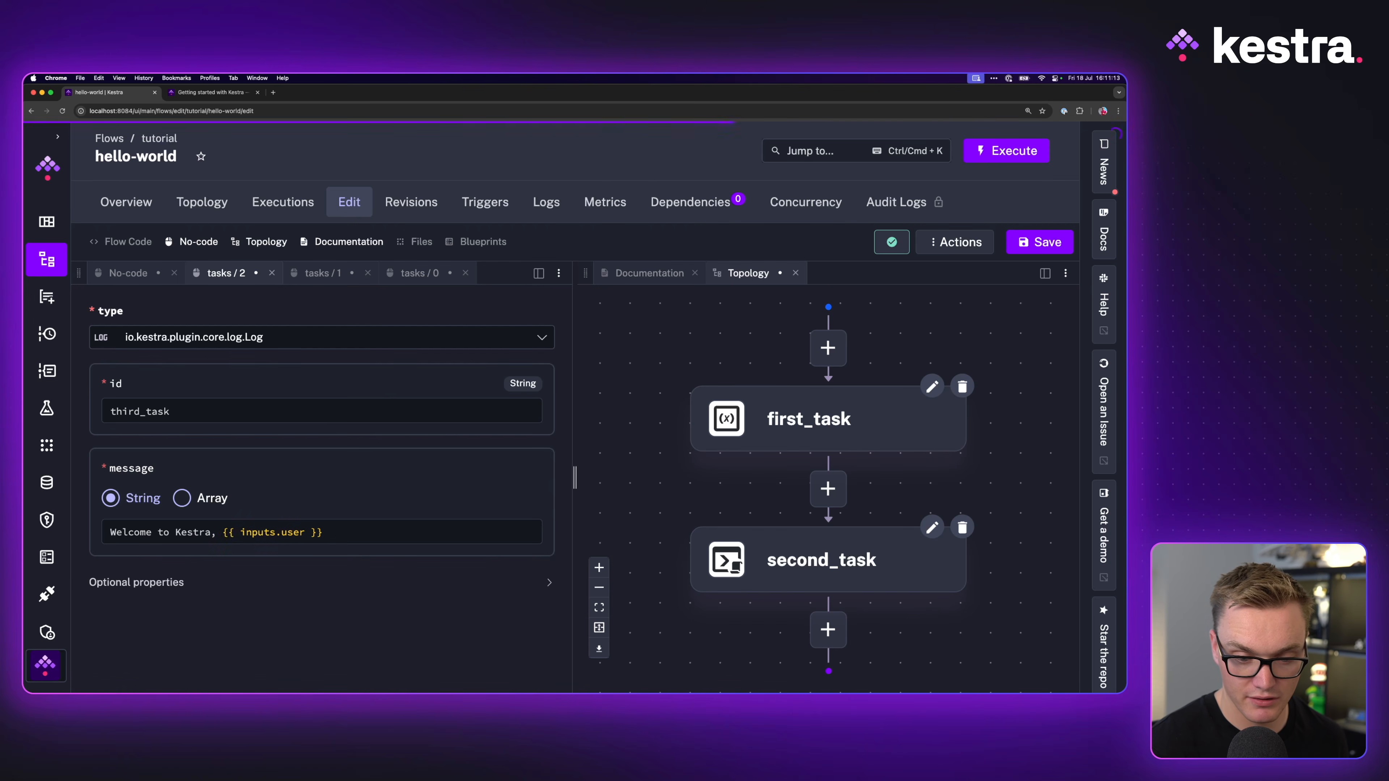
key(Return)
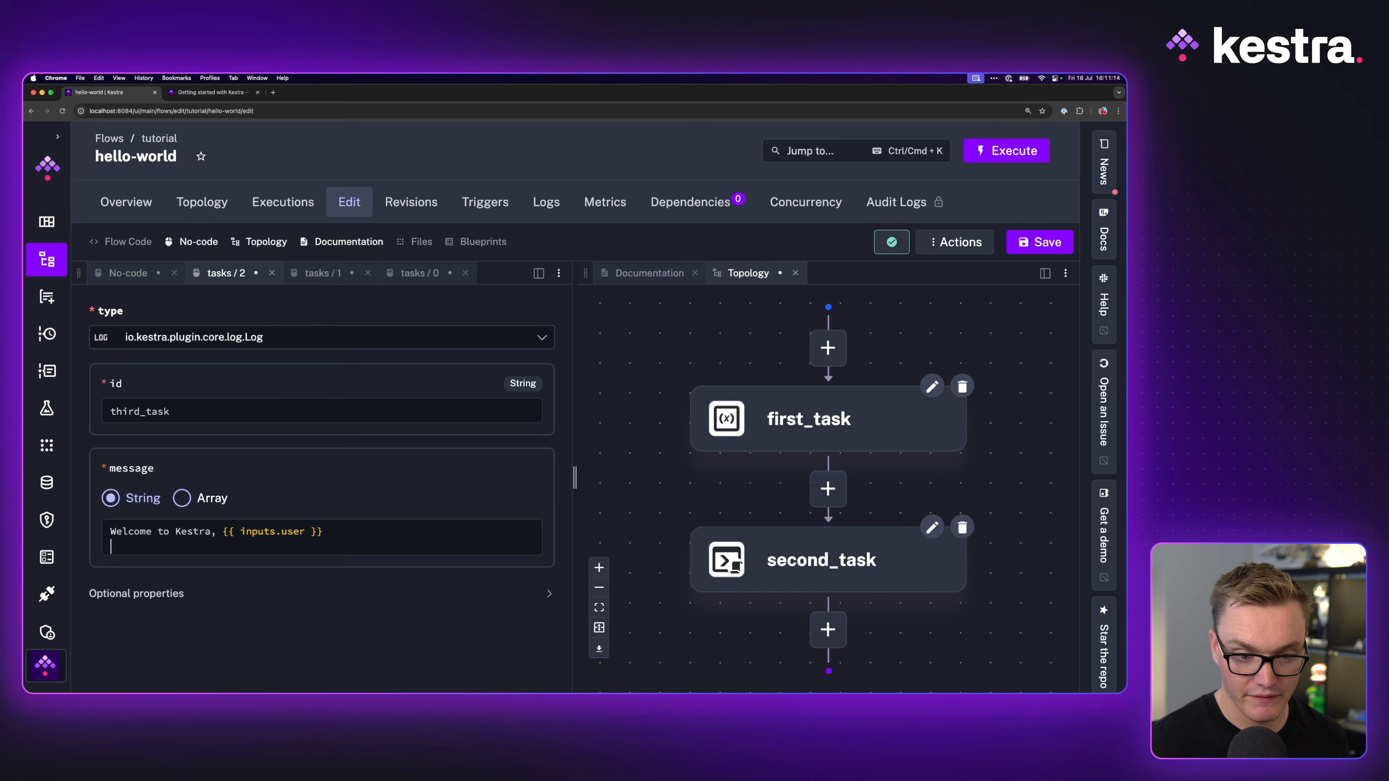
Step: Add the second line 'We are {{ outputs.first_task.value }} to have you here!'
click(201, 92)
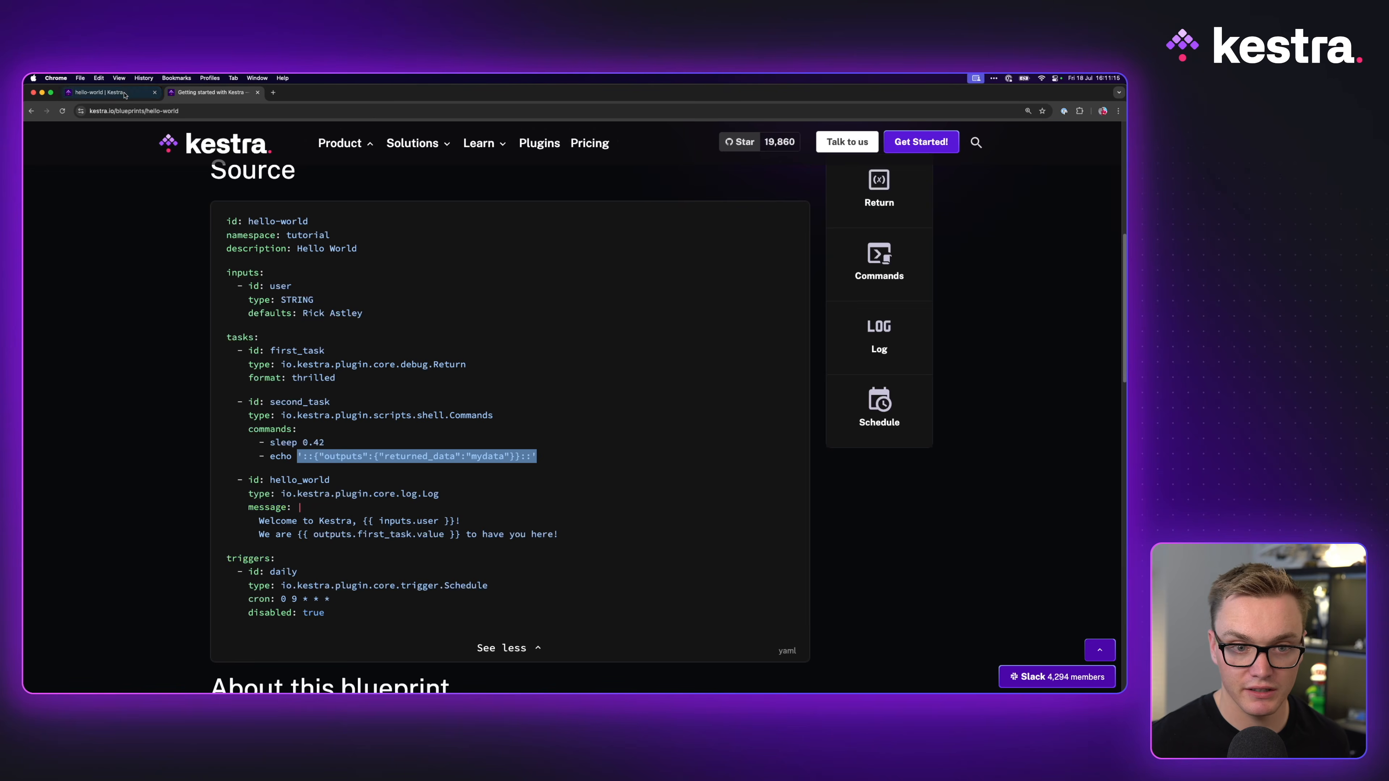
click(96, 93)
text(We a)
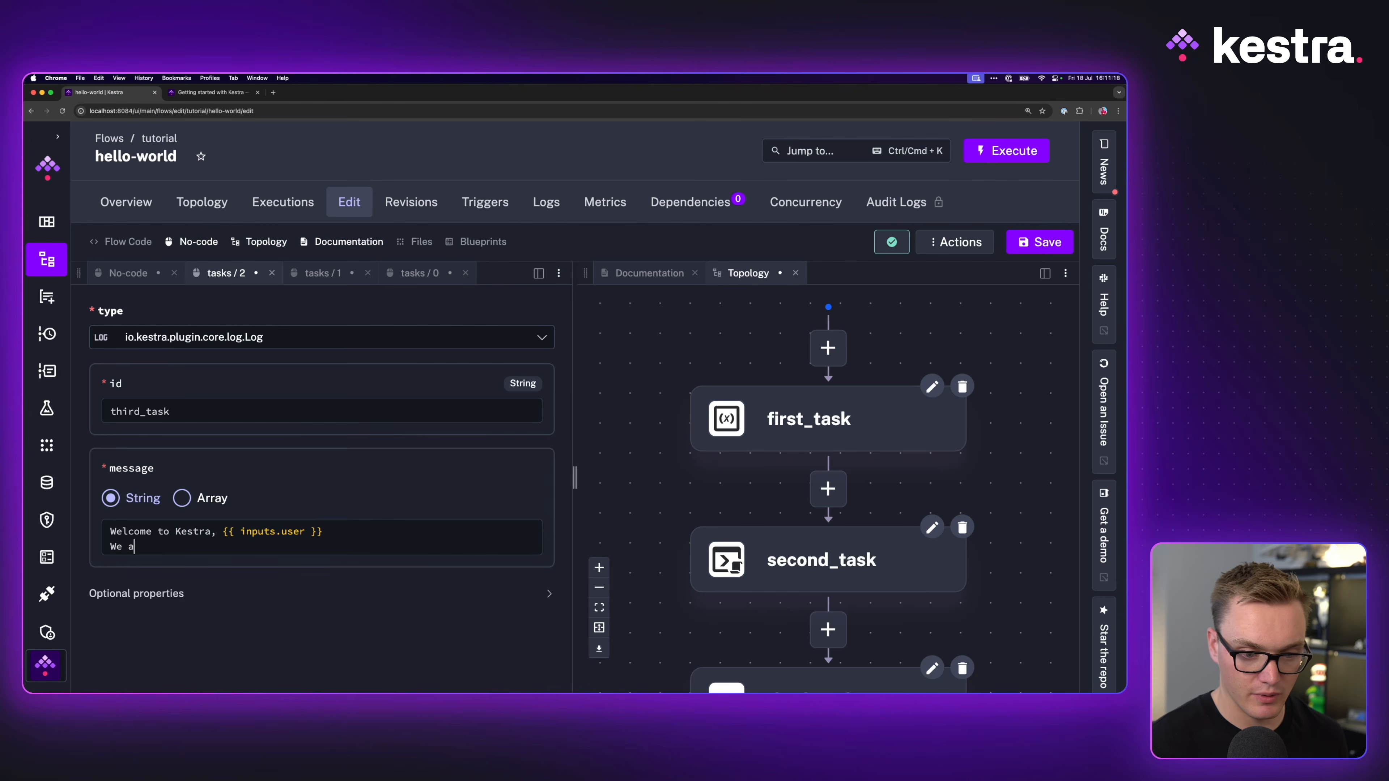
text(re {{outputs.)
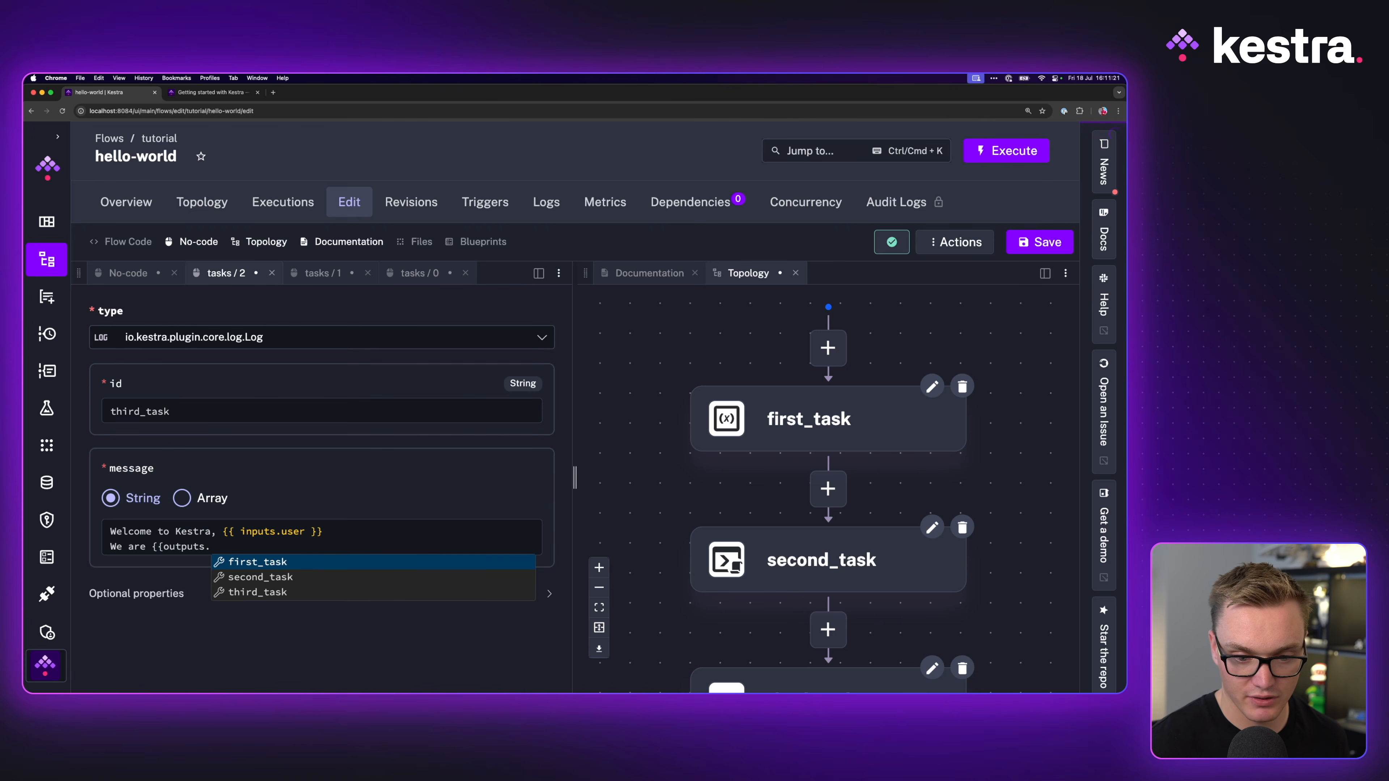
key(Return)
text(.first_task.)
key(Return)
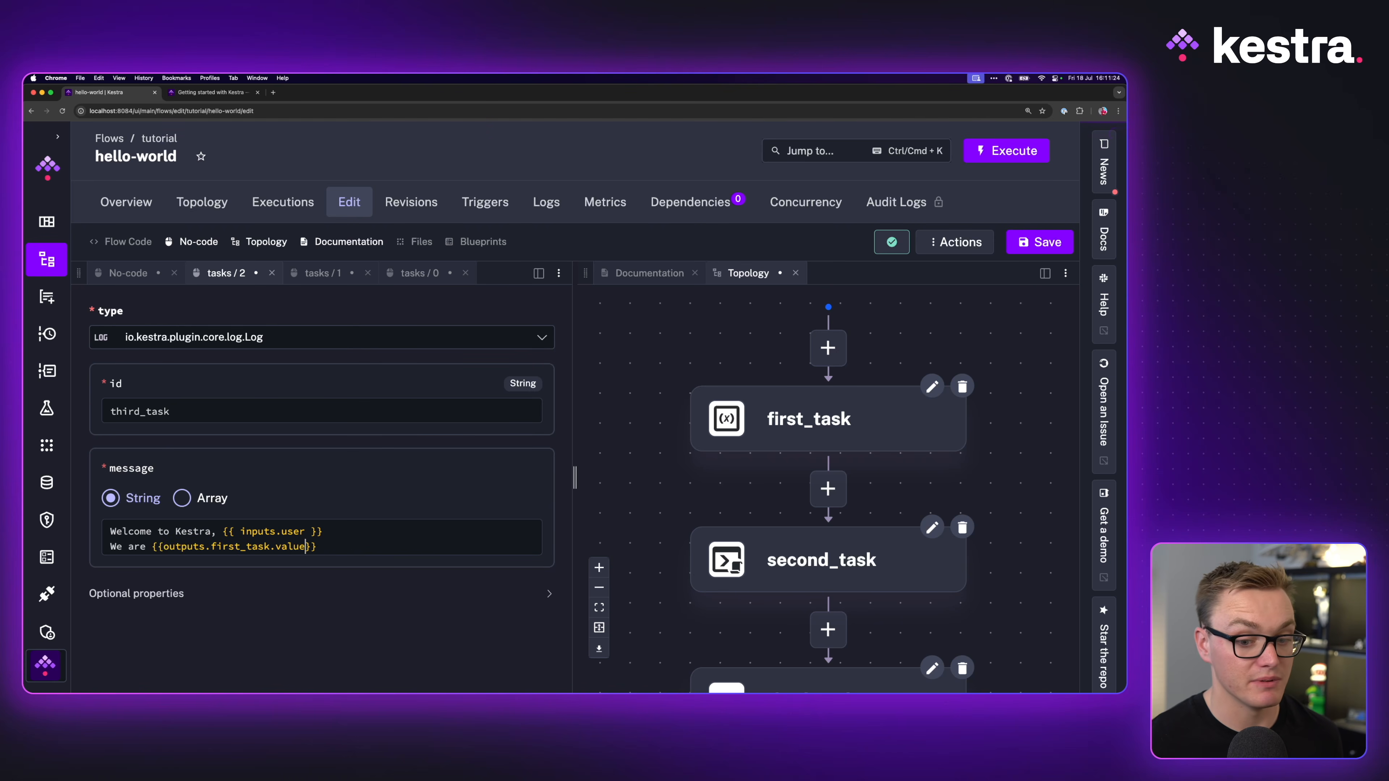
click(165, 547)
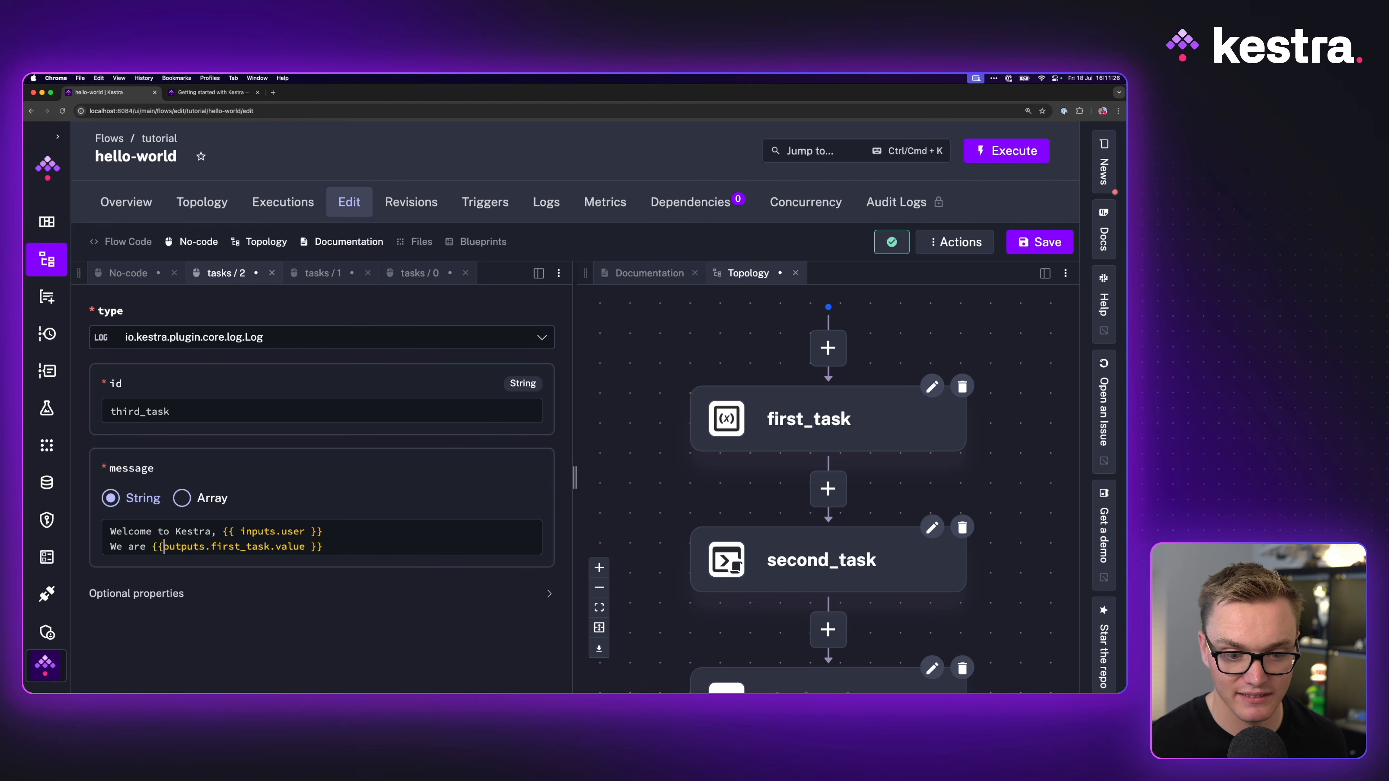
click(225, 94)
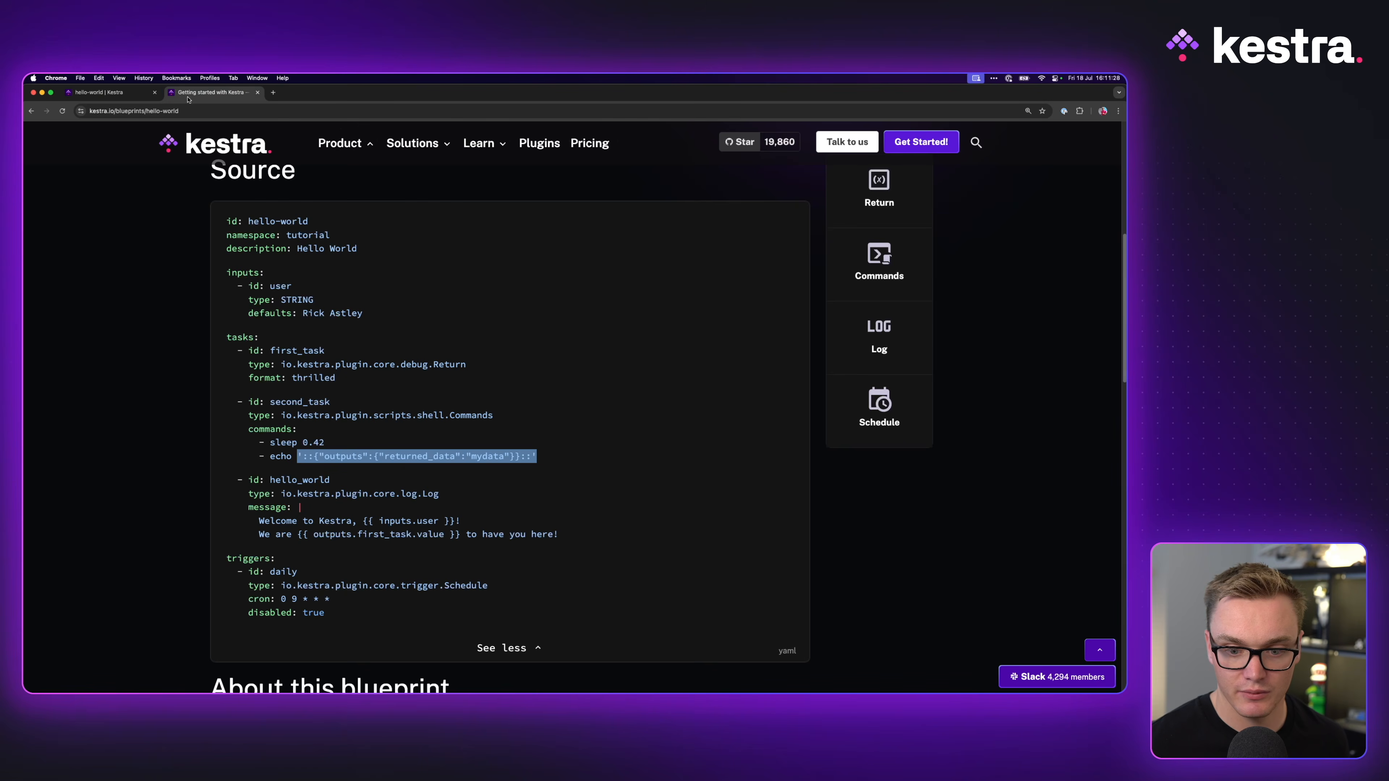
click(101, 92)
text(to have you here!)
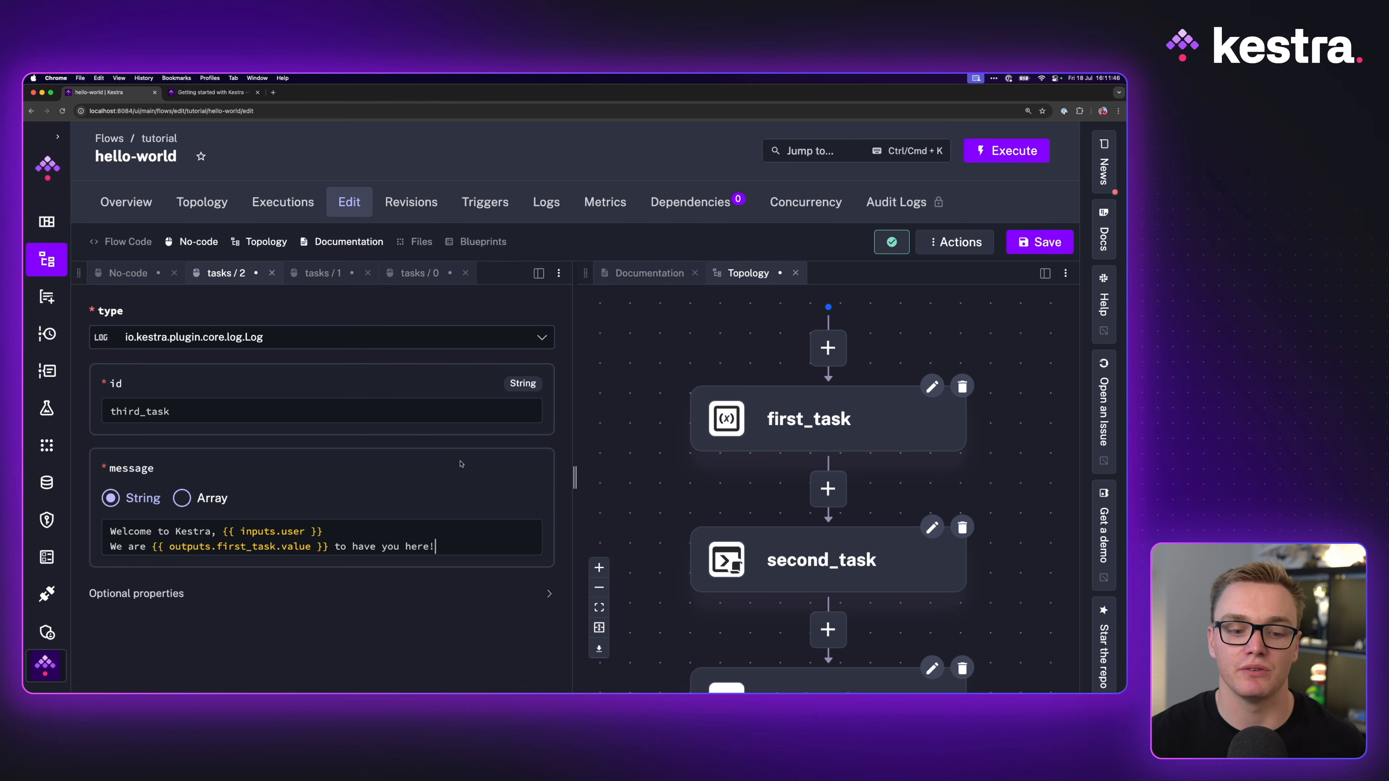
click(219, 93)
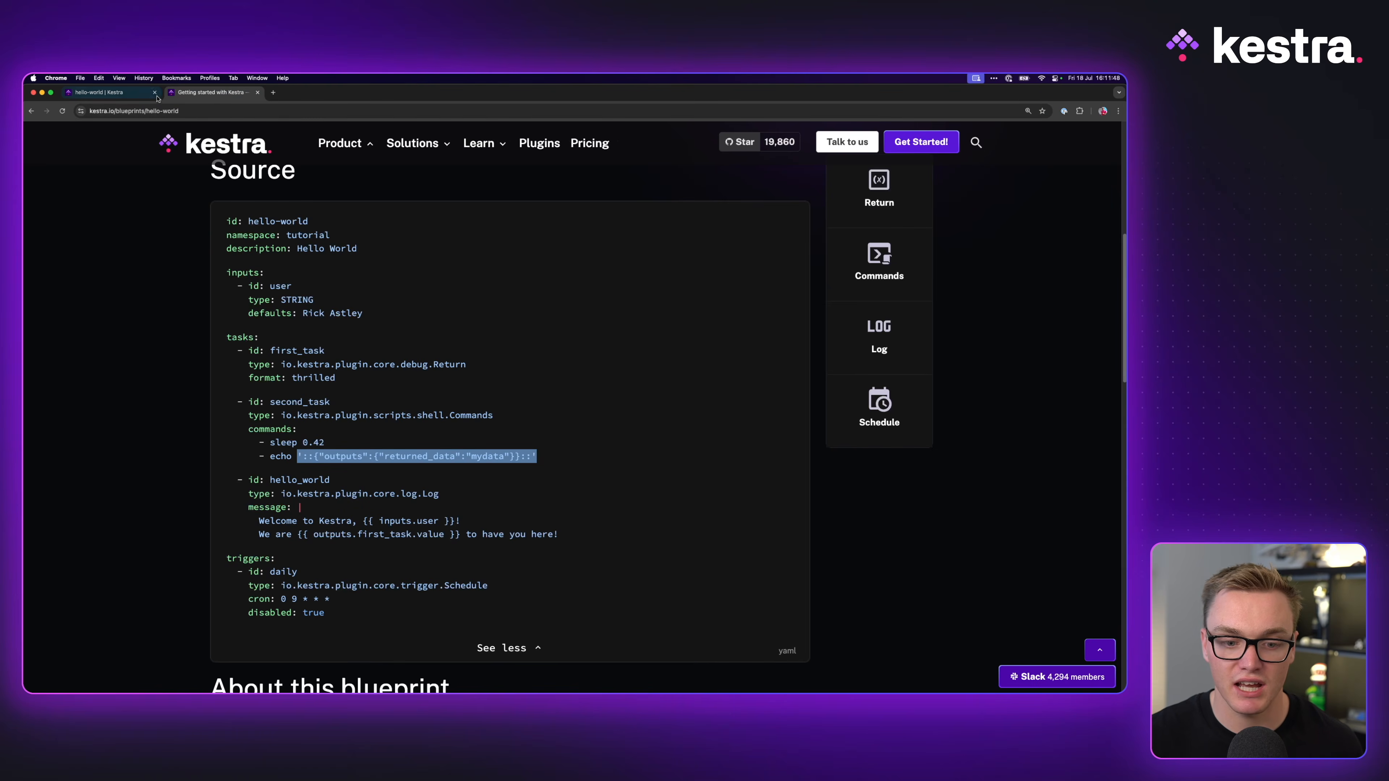
click(117, 94)
Step: Save the flow and add a core.trigger.Schedule trigger
key(super+s)
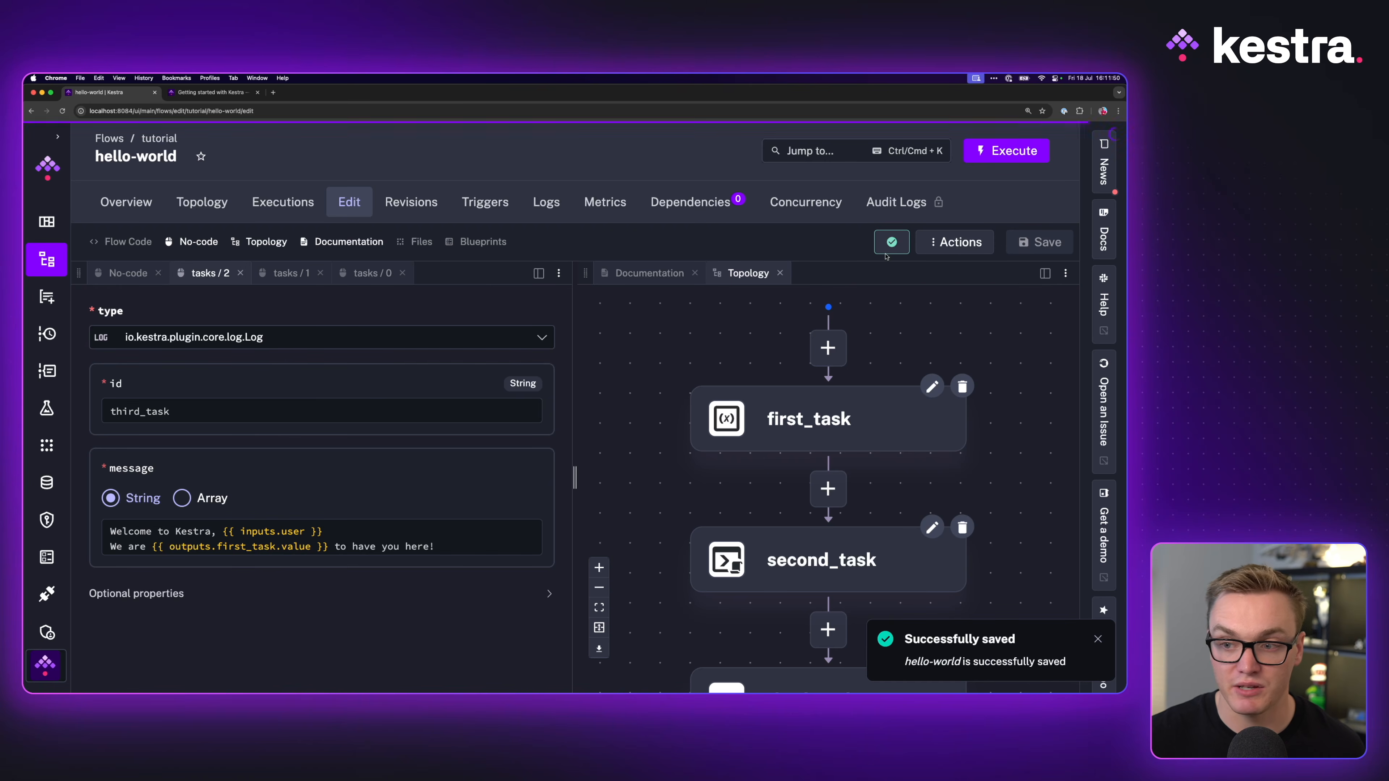
click(159, 279)
scroll(307, 544, down, 8)
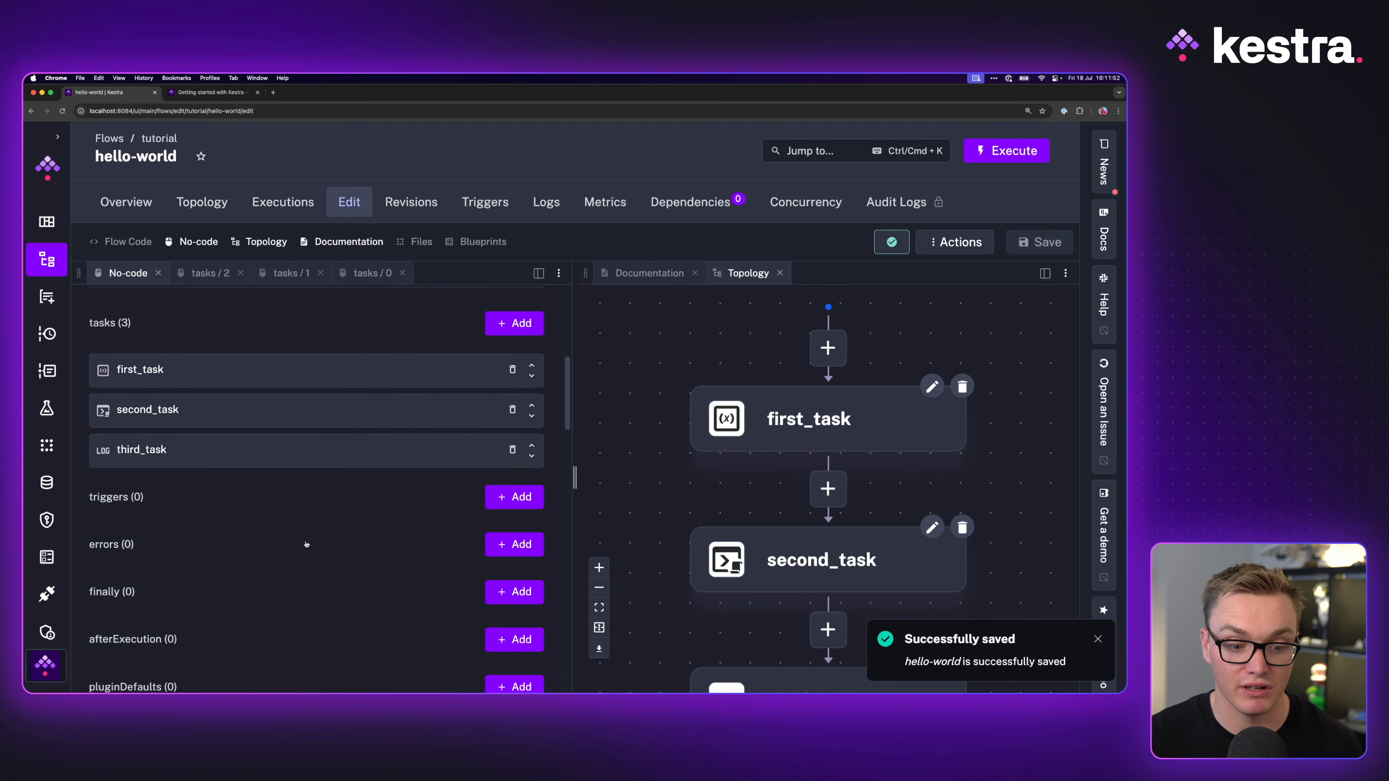
click(506, 496)
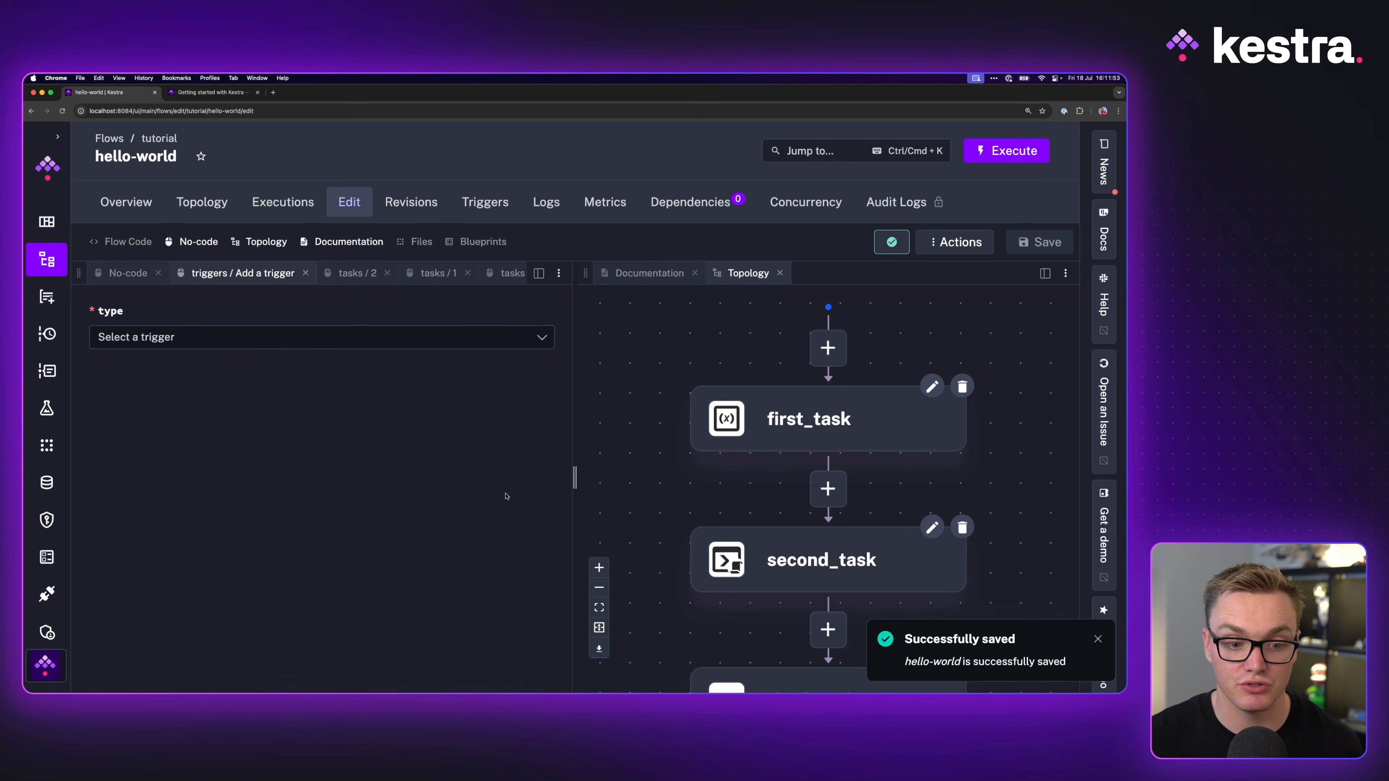
click(175, 338)
text(sched)
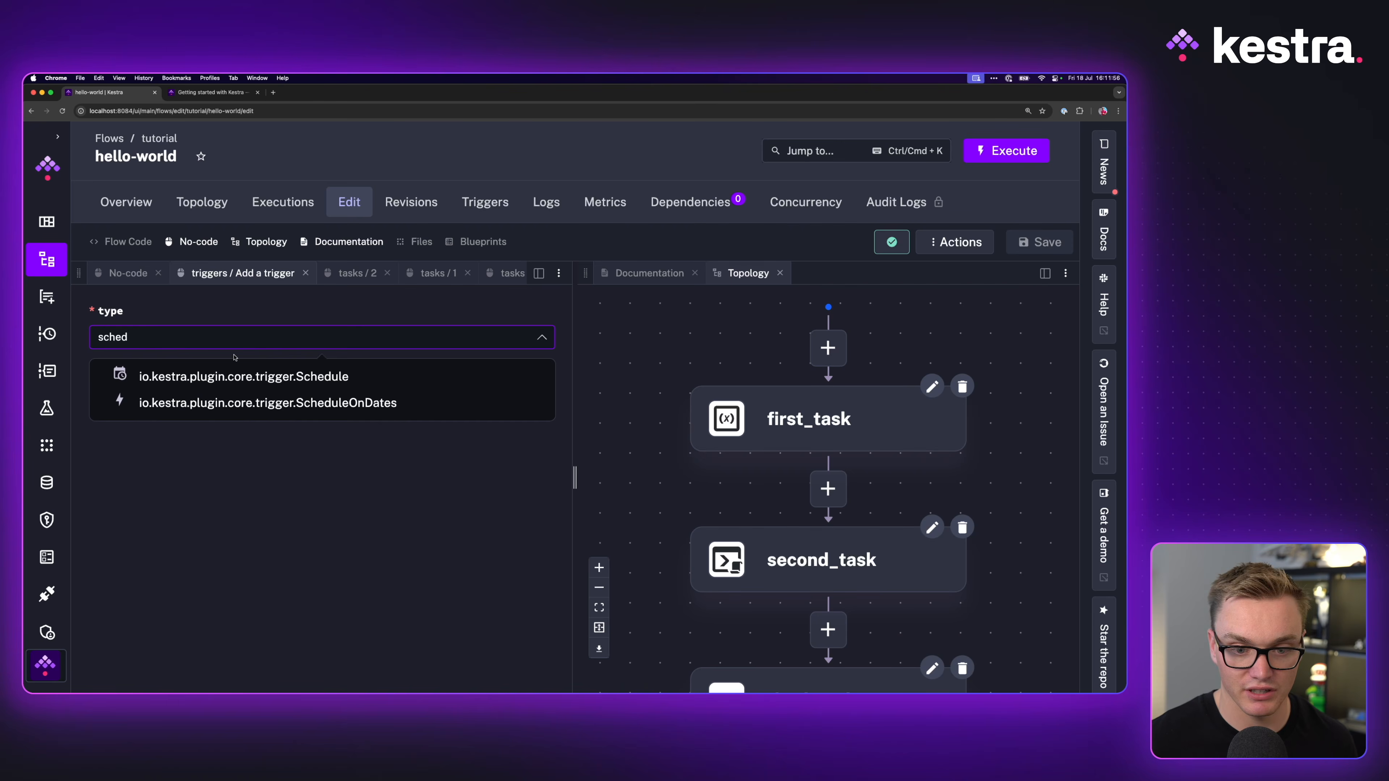
click(197, 376)
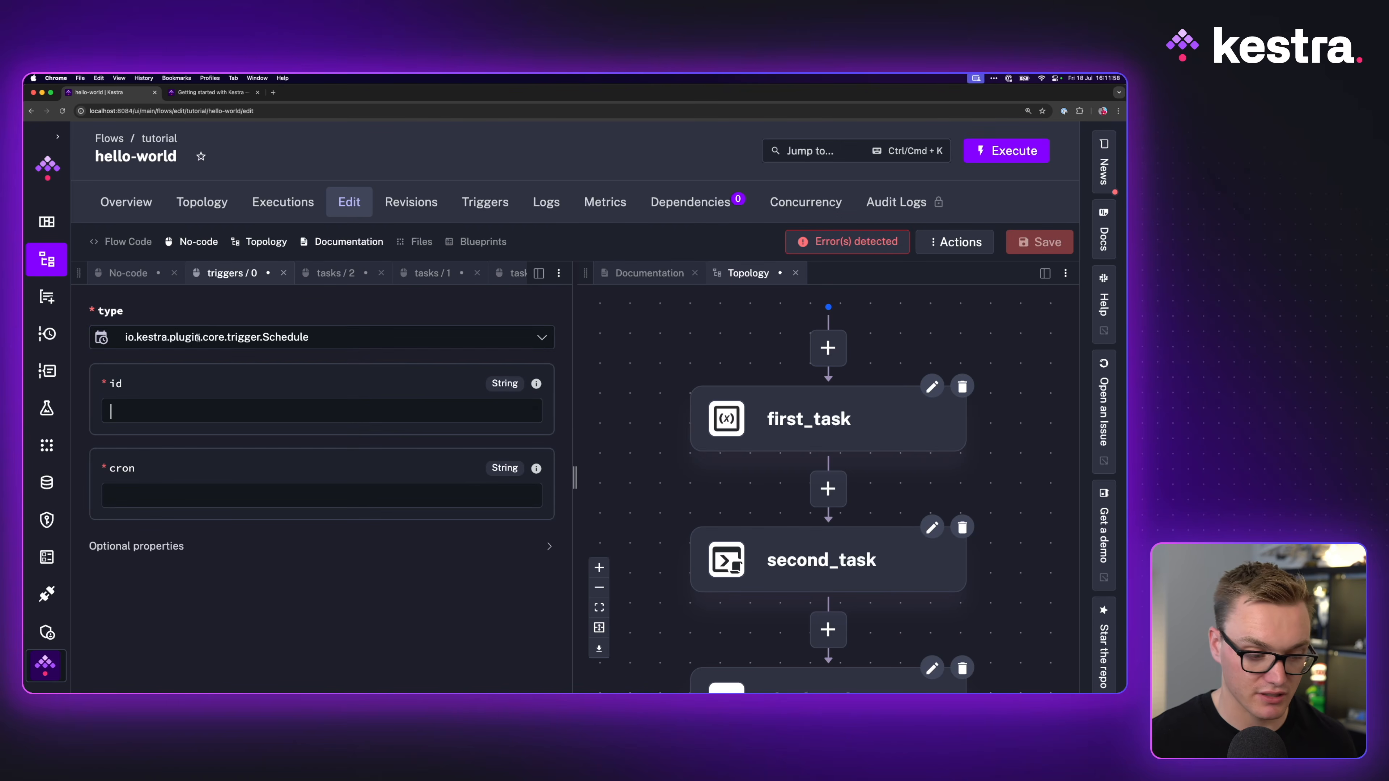
Step: Set the Schedule trigger's cron to 0 9 * * *
click(210, 92)
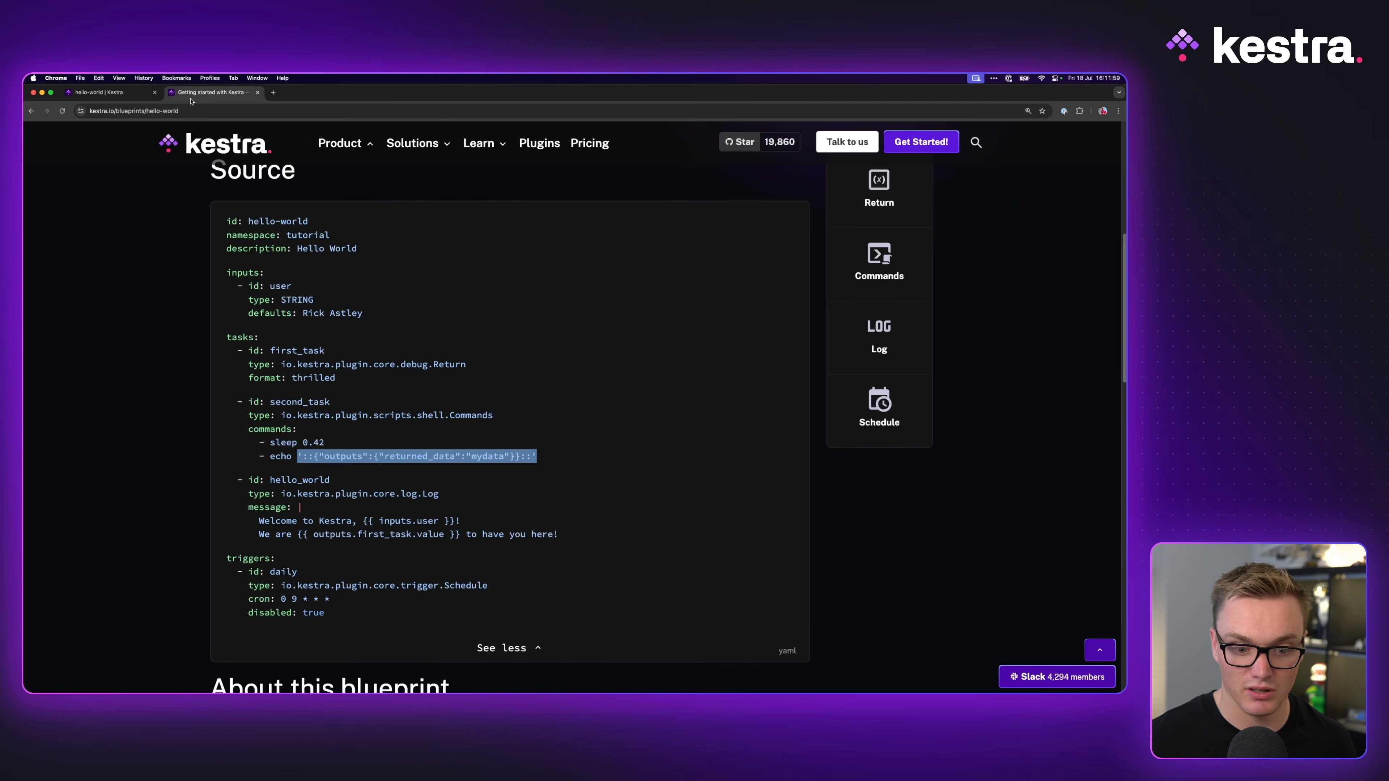
click(109, 95)
click(155, 495)
text(0 9 * )
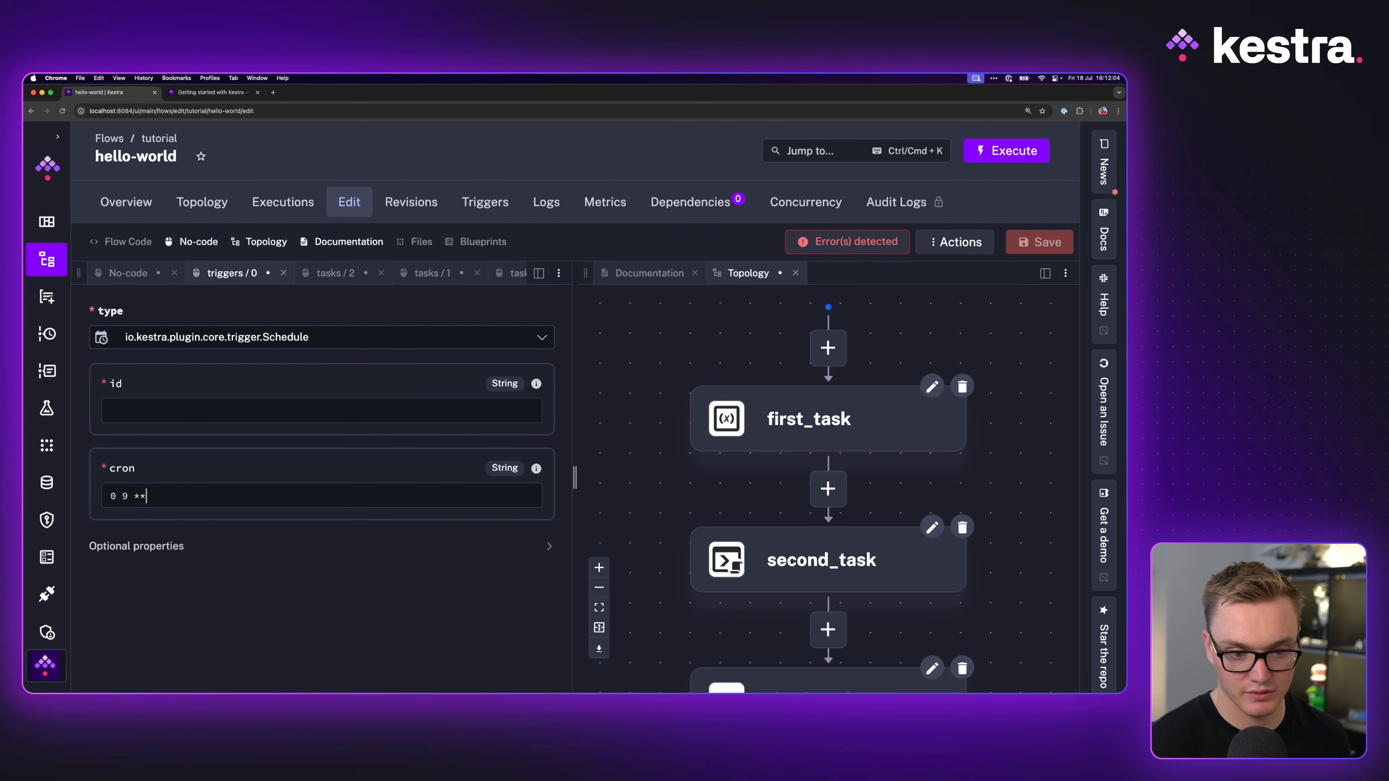
text(* *)
key(super+a)
key(super+c)
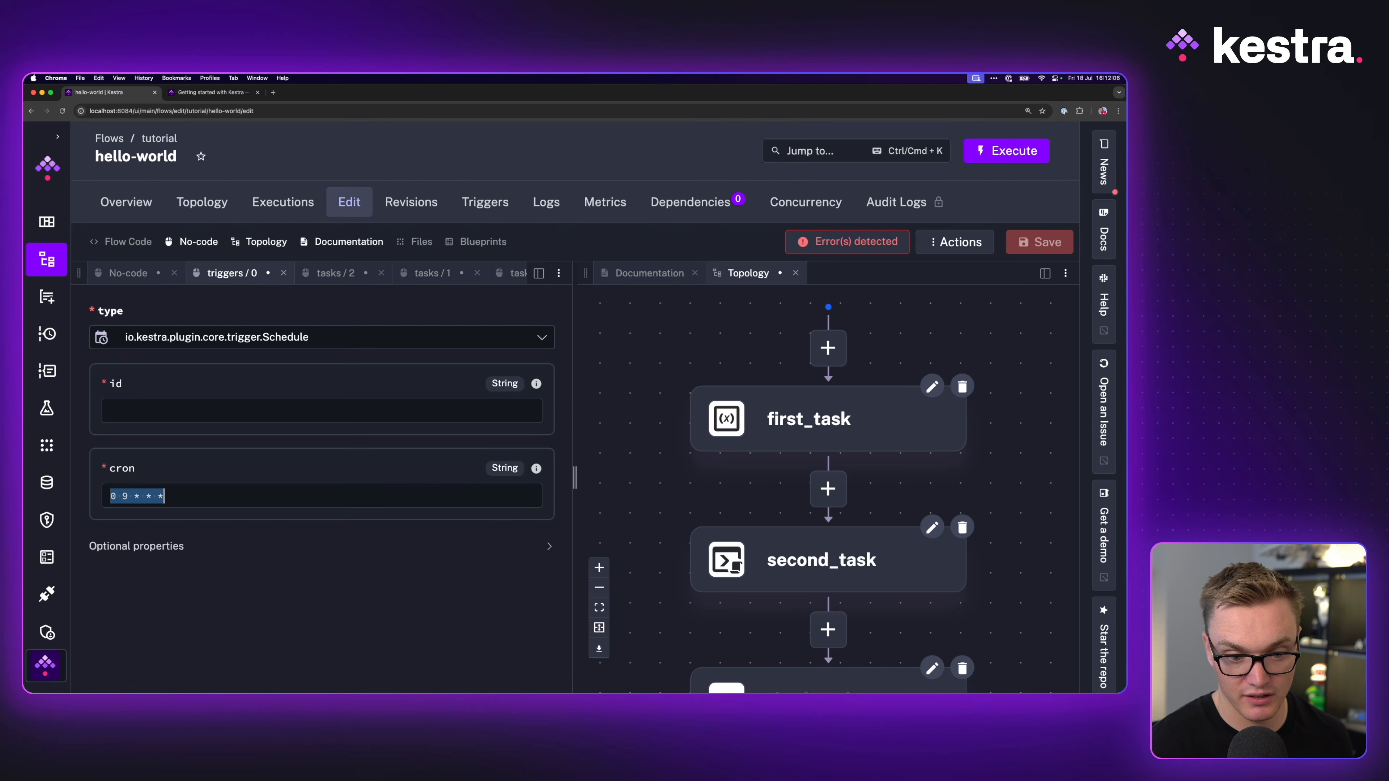
Step: Check on crontab.guru that the cron 0 9 * * * reads 'At 09:00.', then close that tab
key(super+t)
text(c)
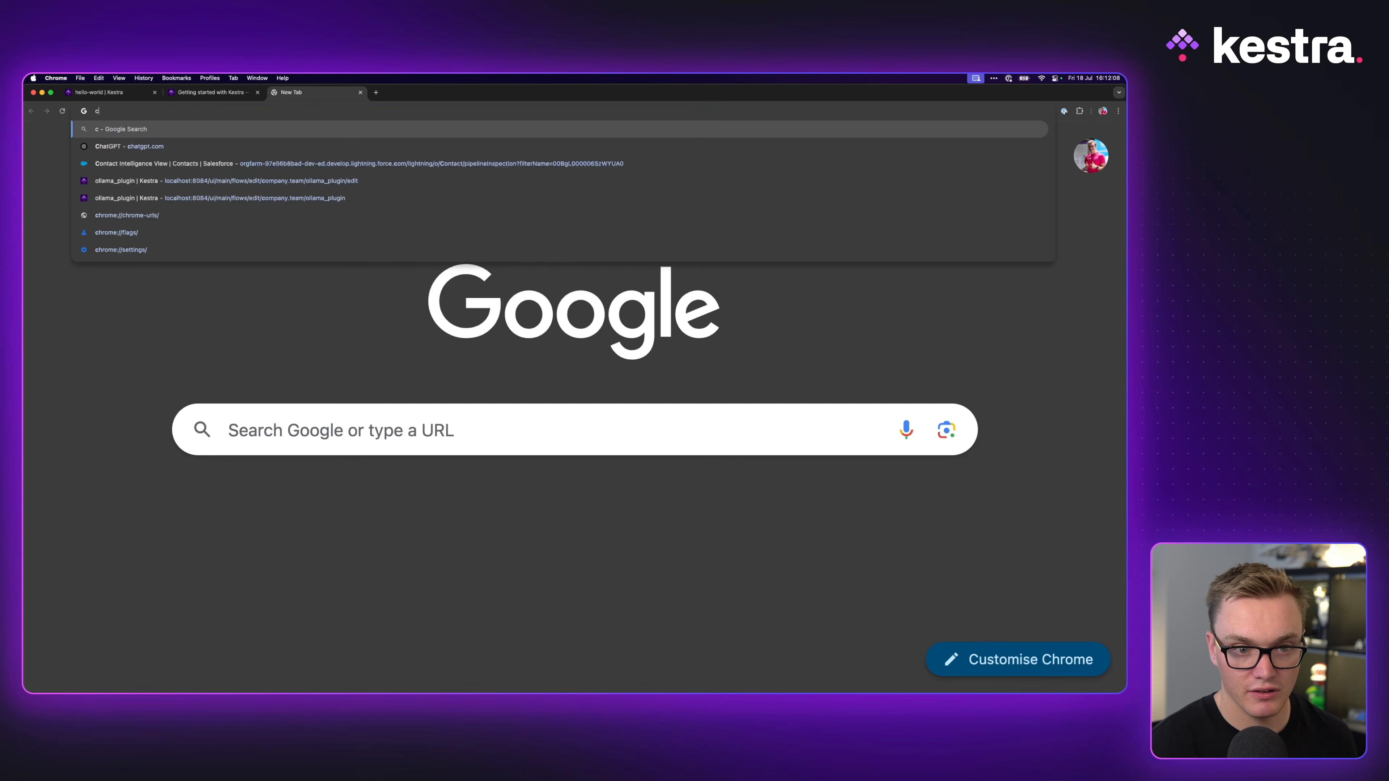
text(rontab.guru)
key(Return)
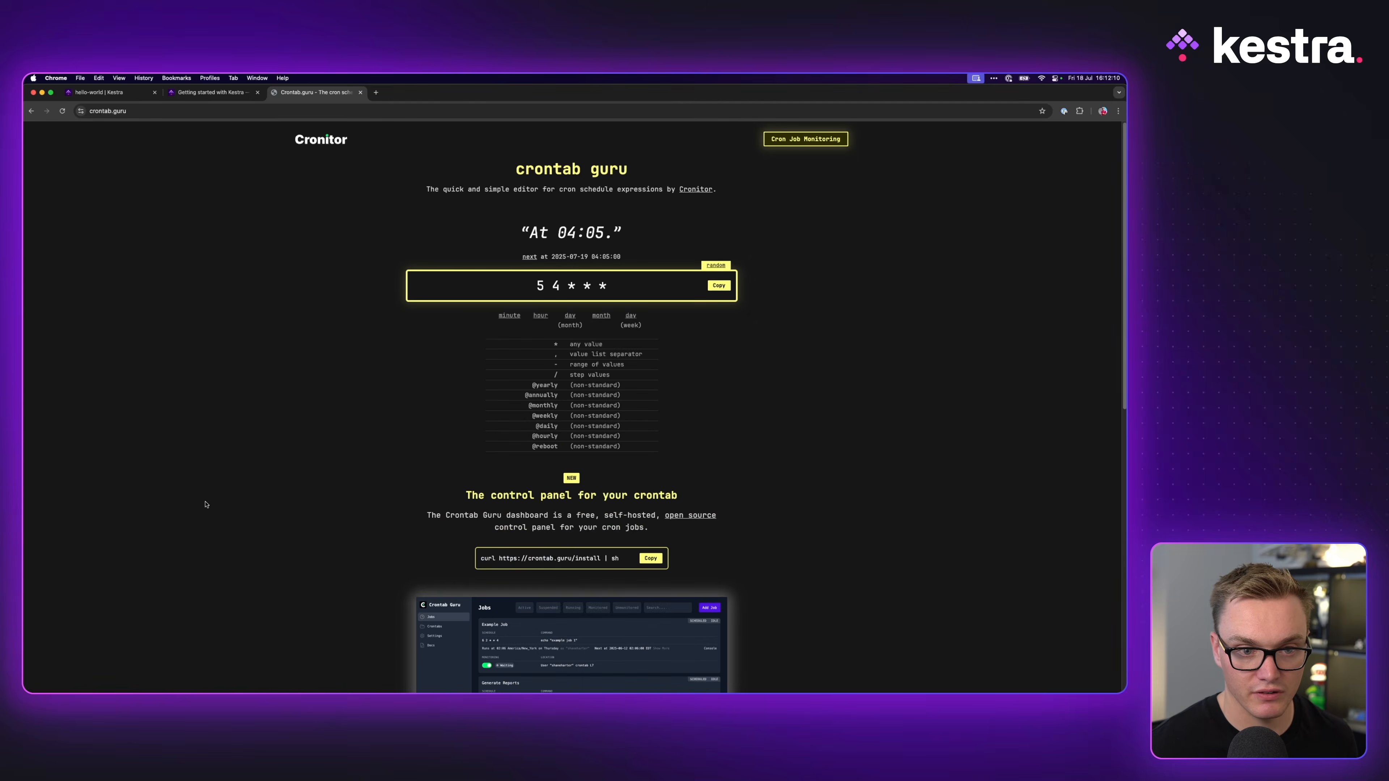
key(super+a)
key(super+v)
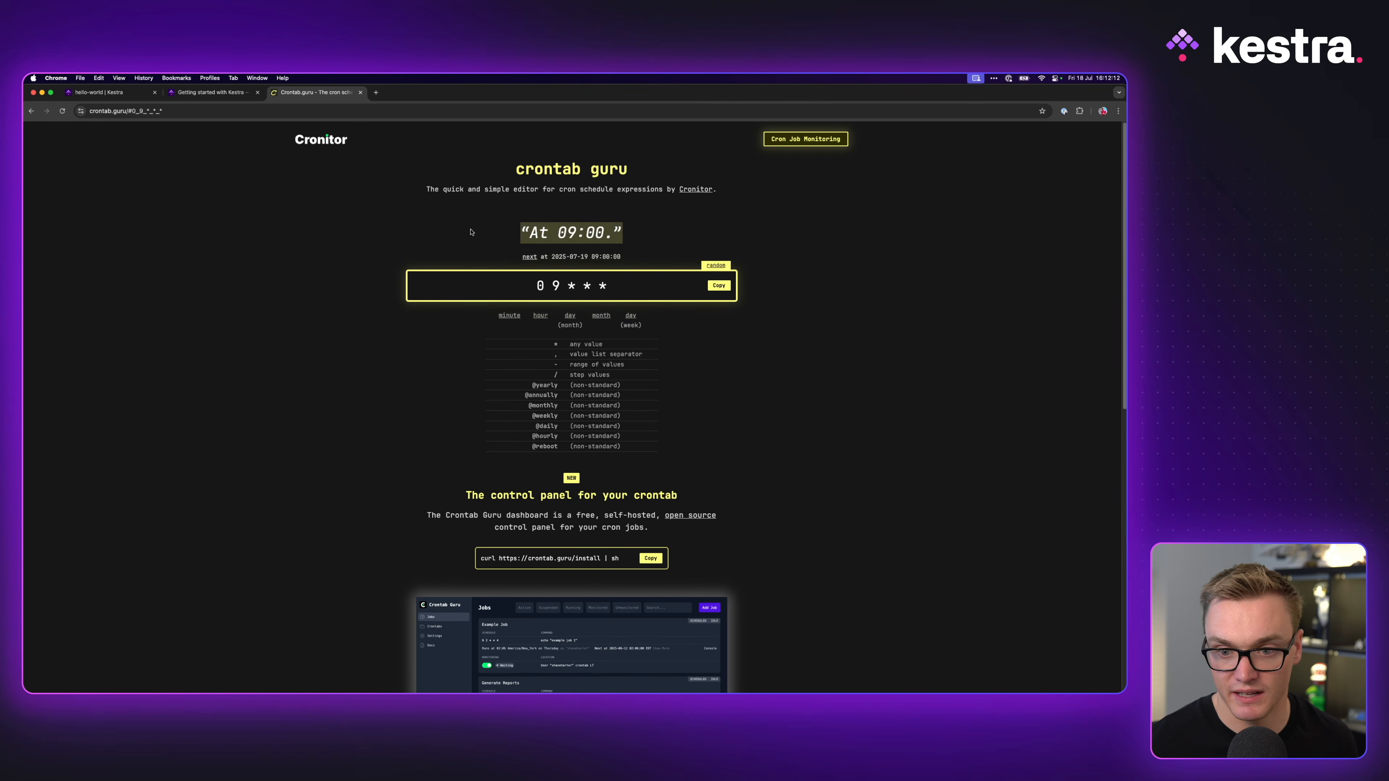
key(super+w)
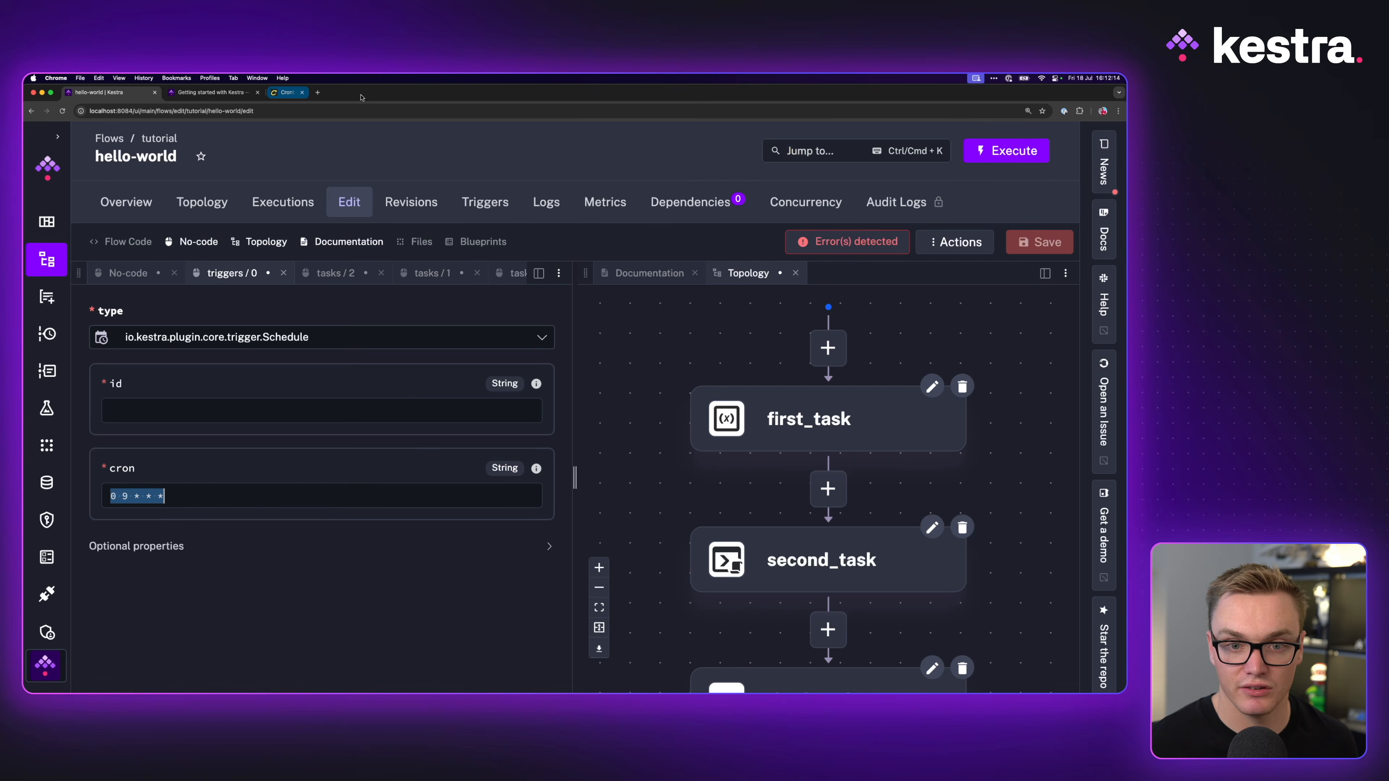
Step: Name the schedule trigger 'daily', save the flow and fit the diagram in view
click(160, 407)
text(daily)
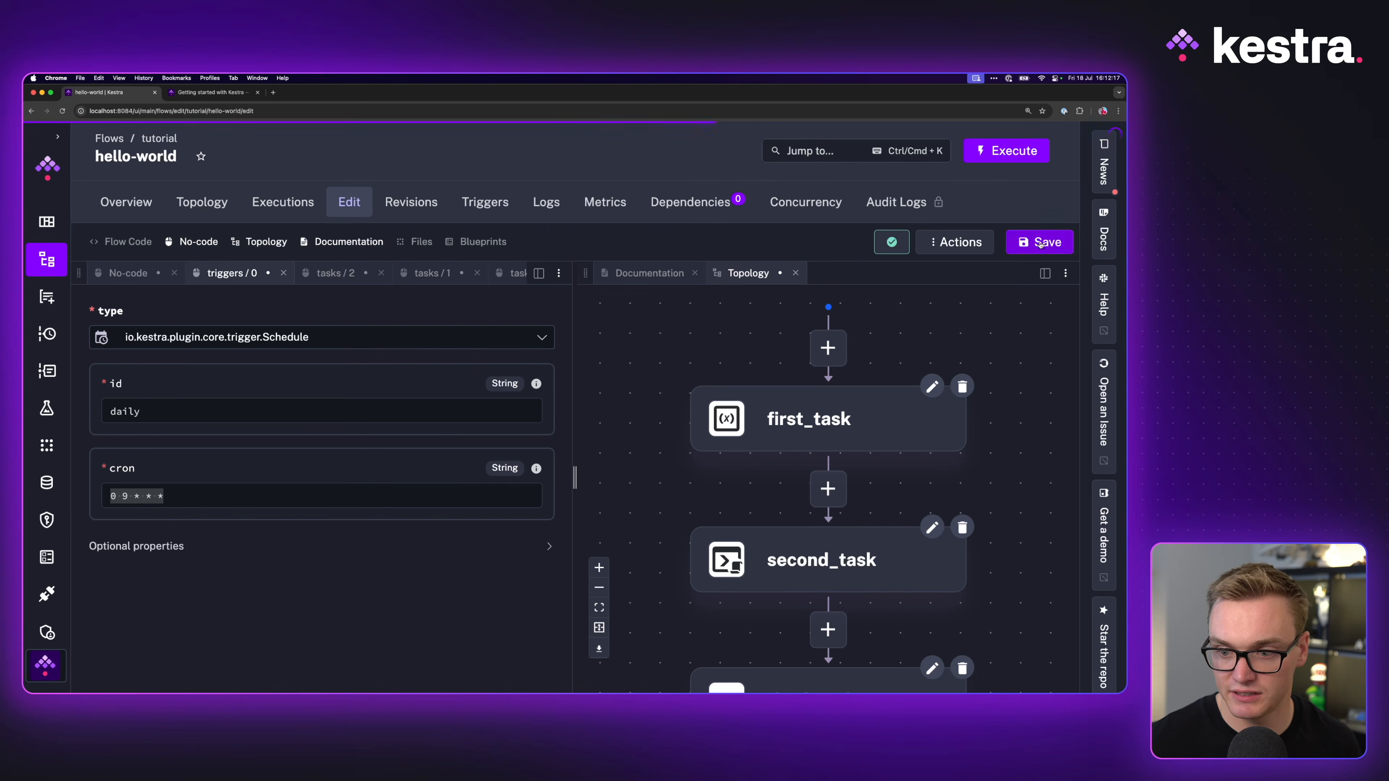
click(1039, 243)
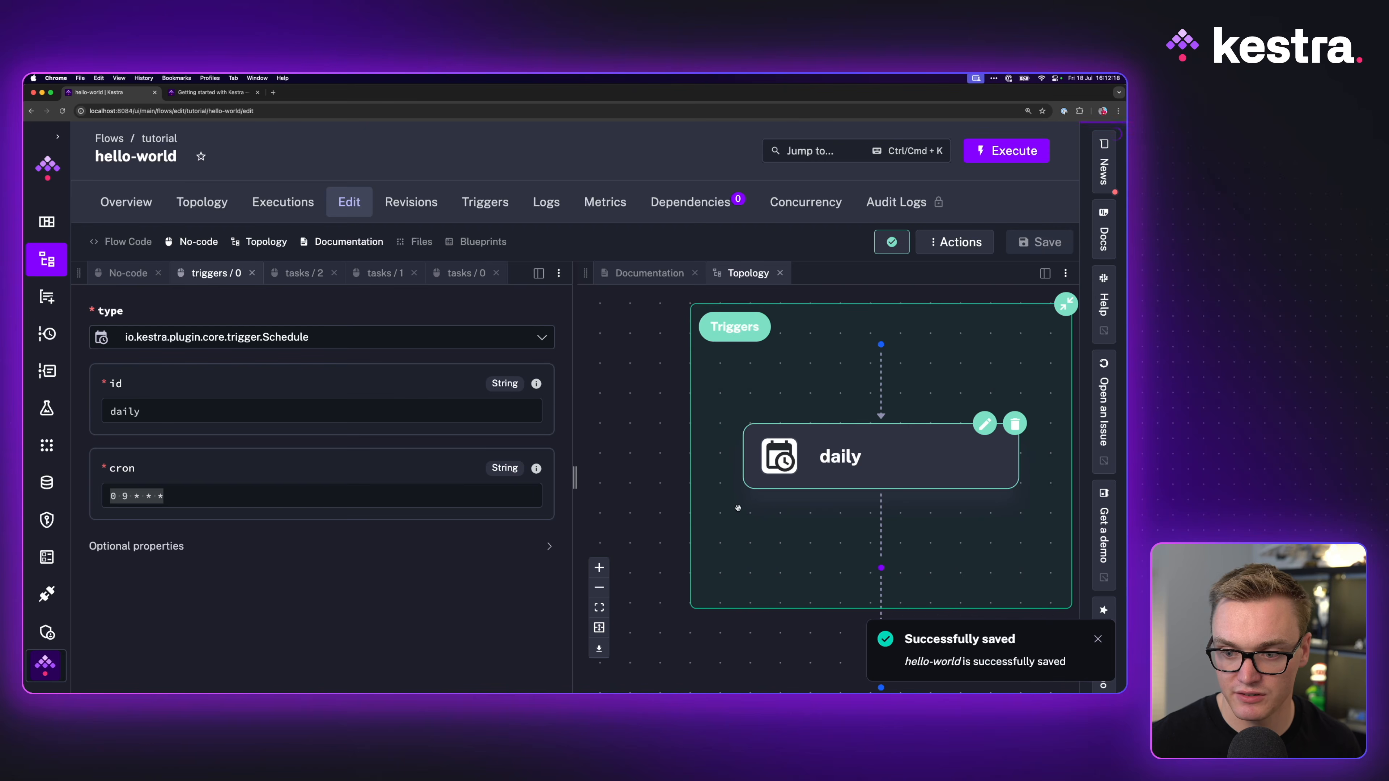
click(599, 626)
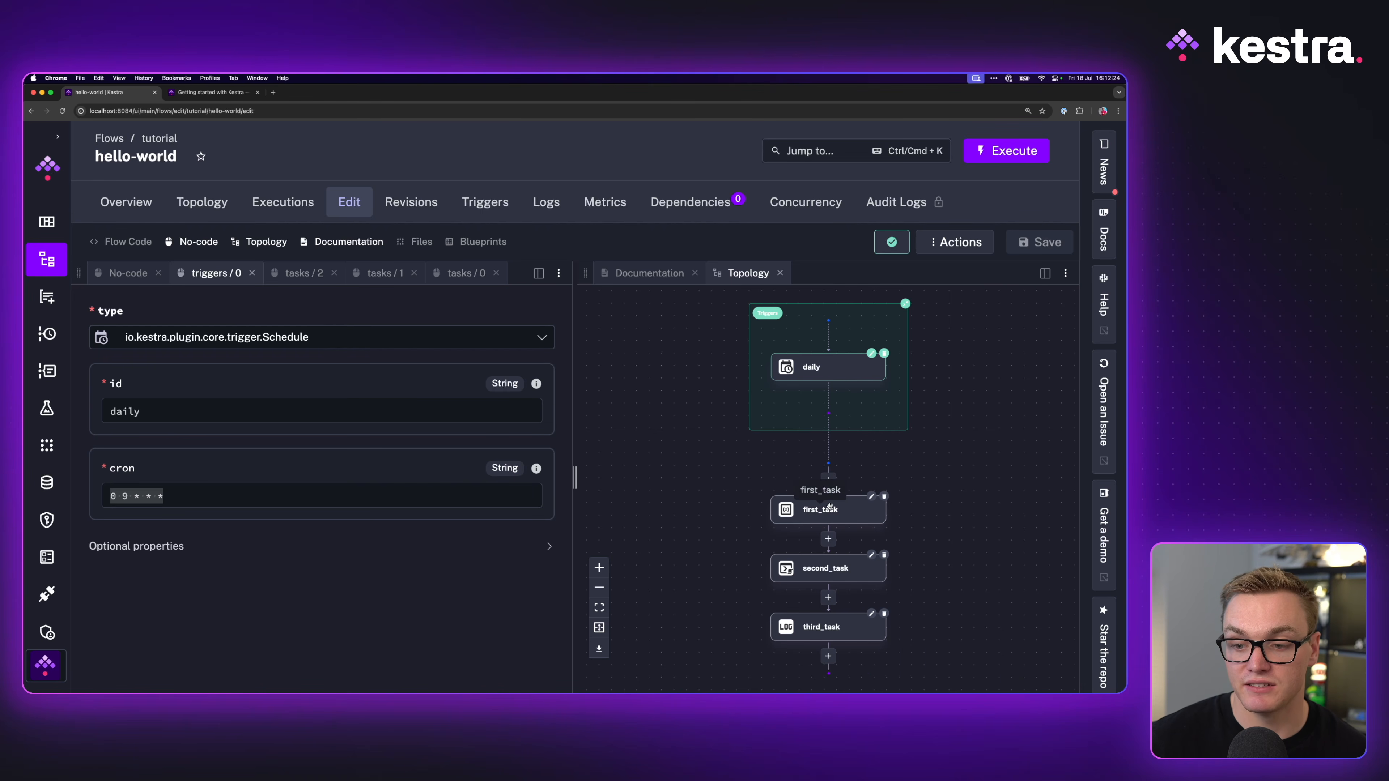
Step: Set the daily trigger to disabled in its optional properties and save the flow
click(224, 546)
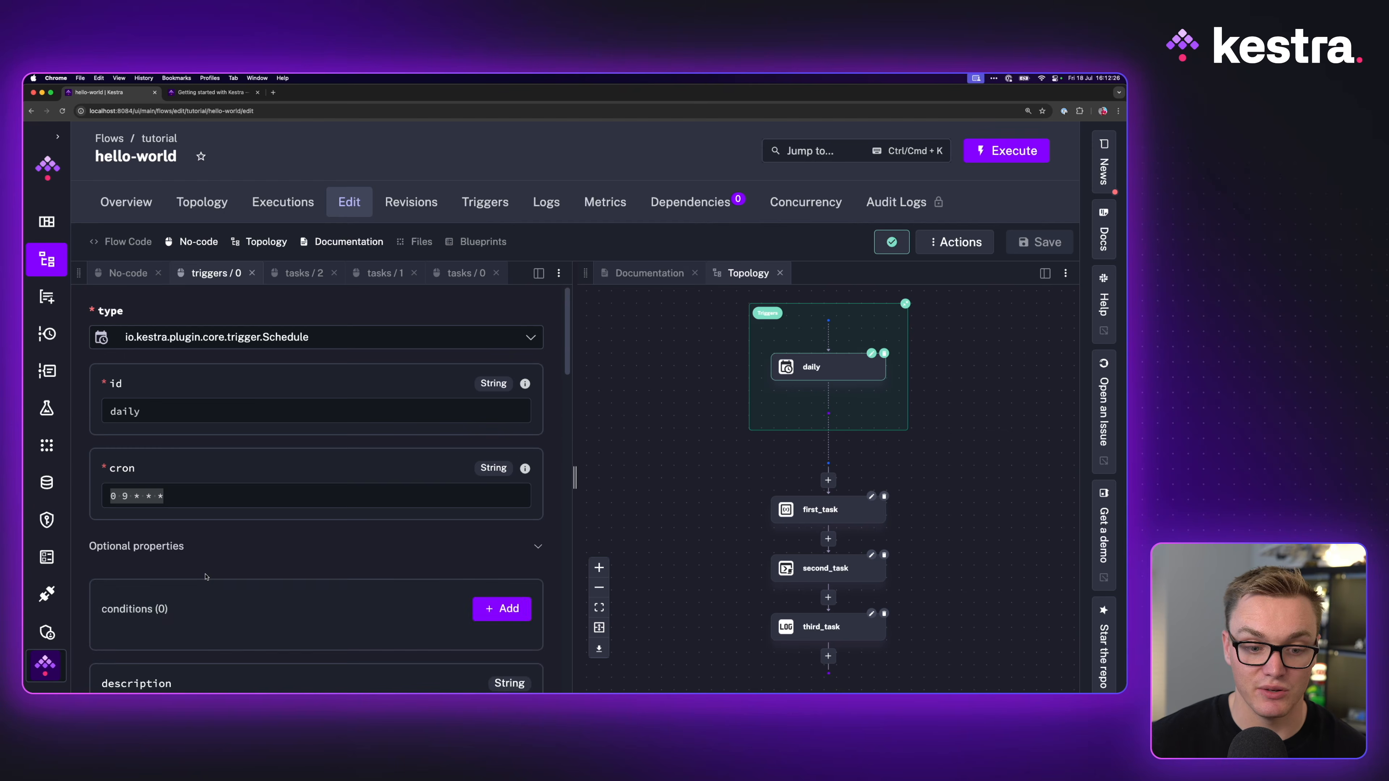
scroll(225, 581, down, 5)
scroll(224, 581, down, 10)
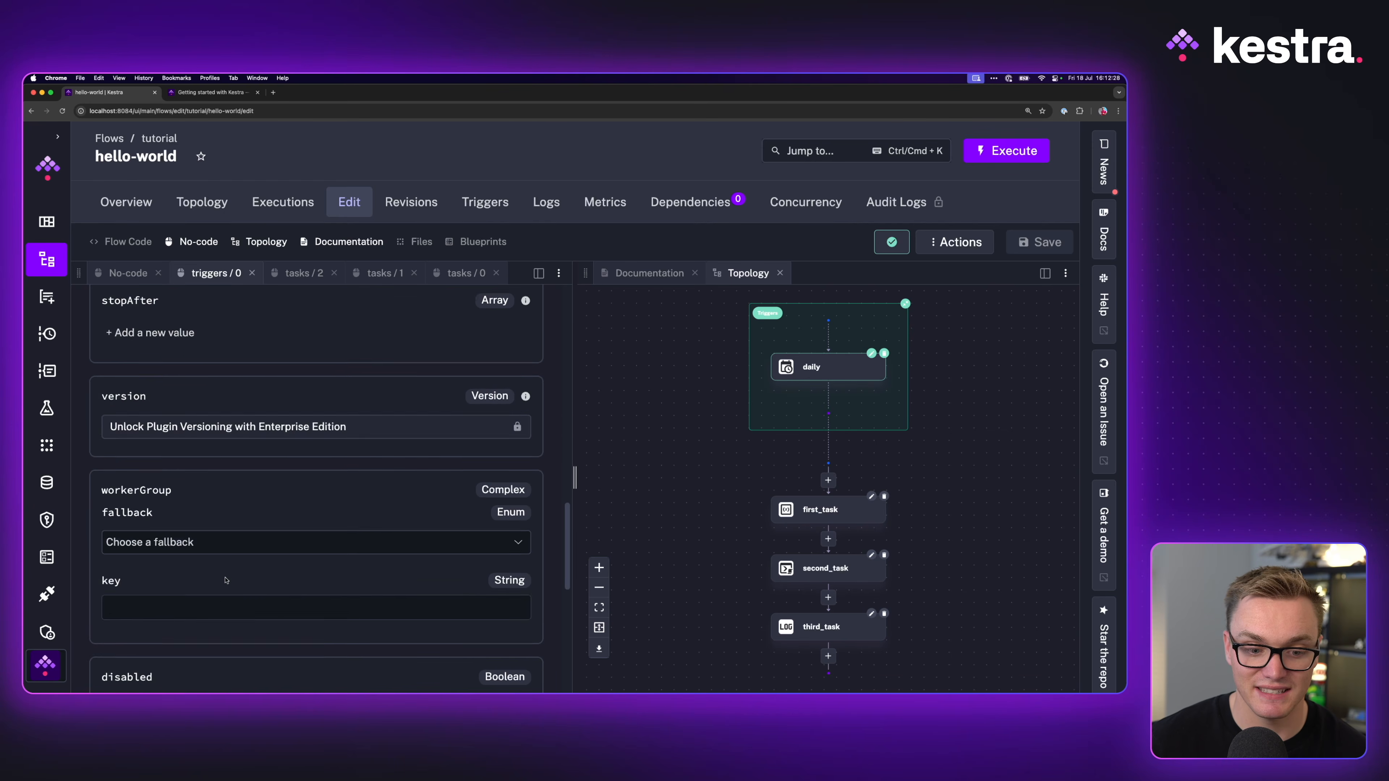
click(119, 559)
click(119, 559)
click(119, 559)
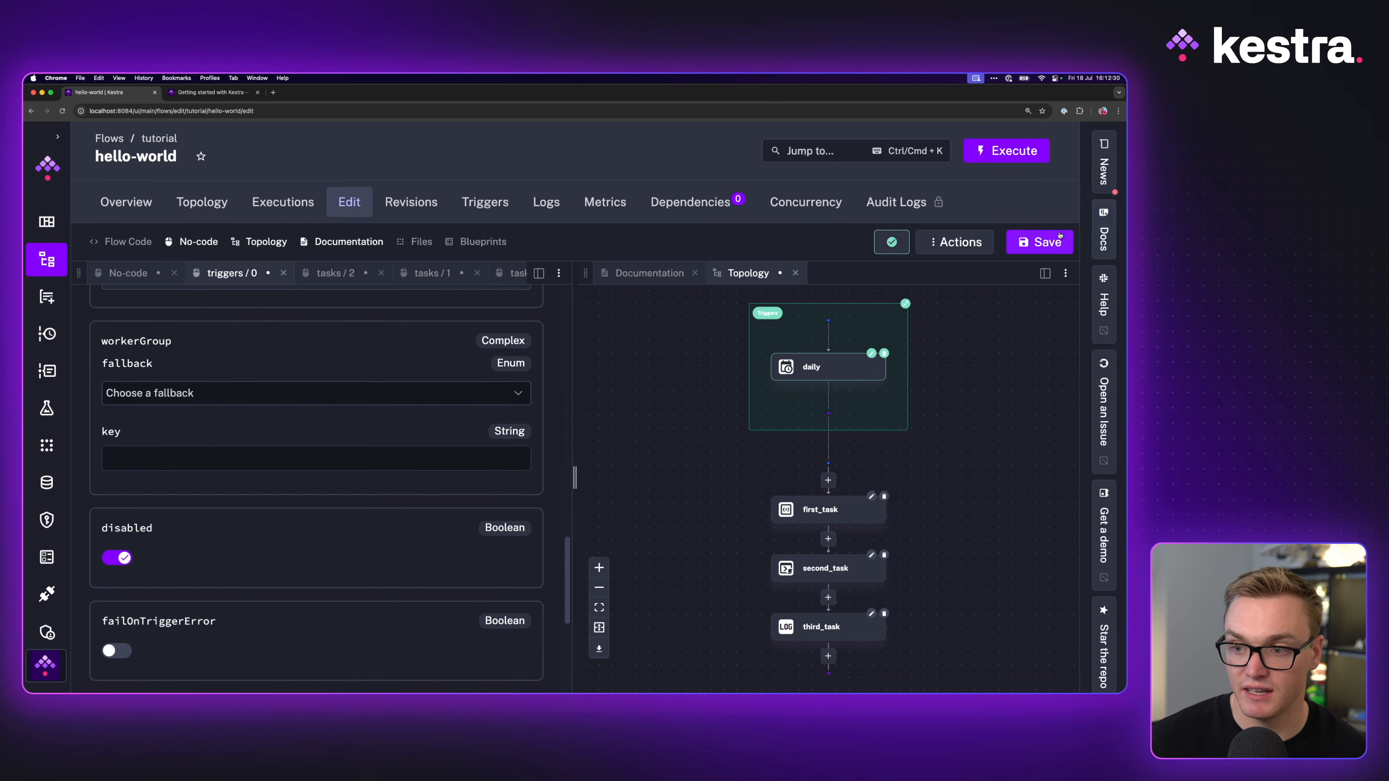
click(1052, 240)
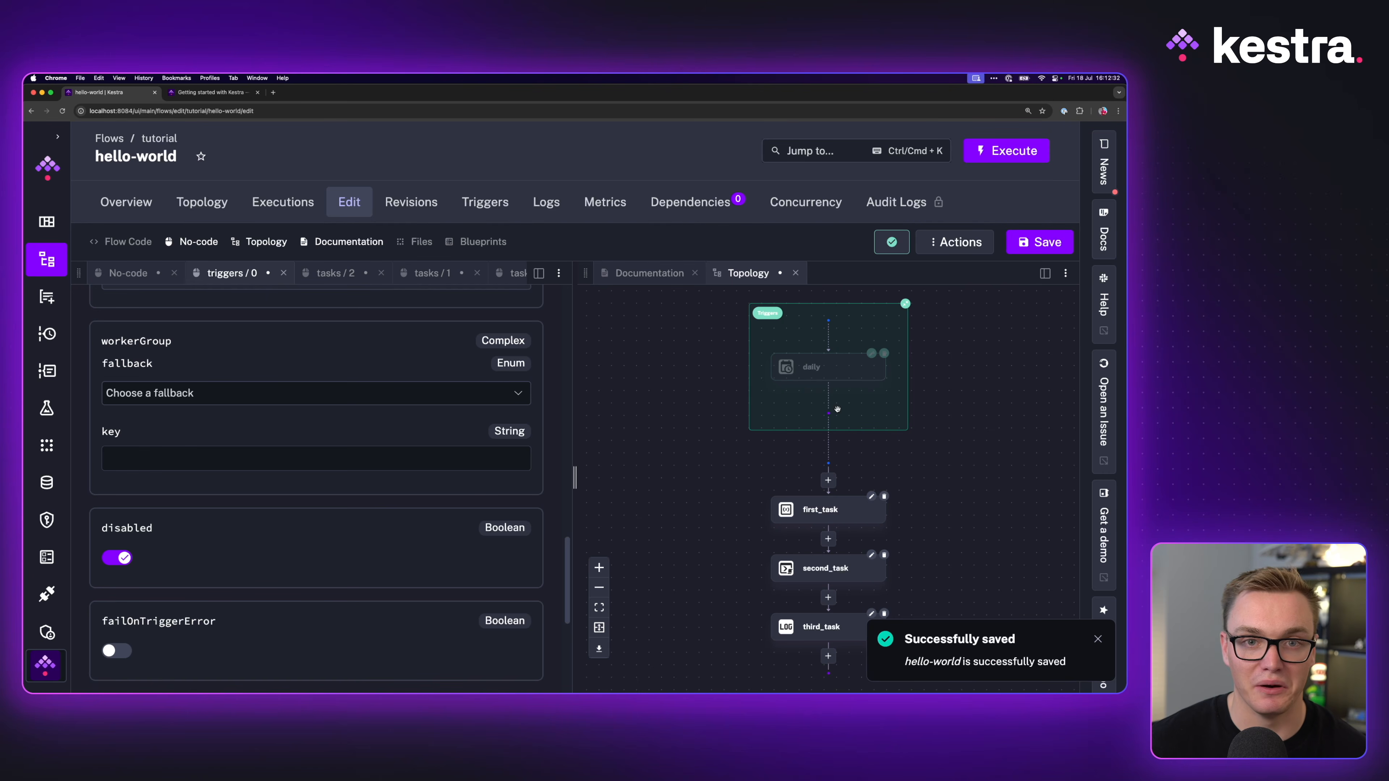
Step: Open the Flow Code view and dock it beside the no-code form
scroll(274, 598, up, 10)
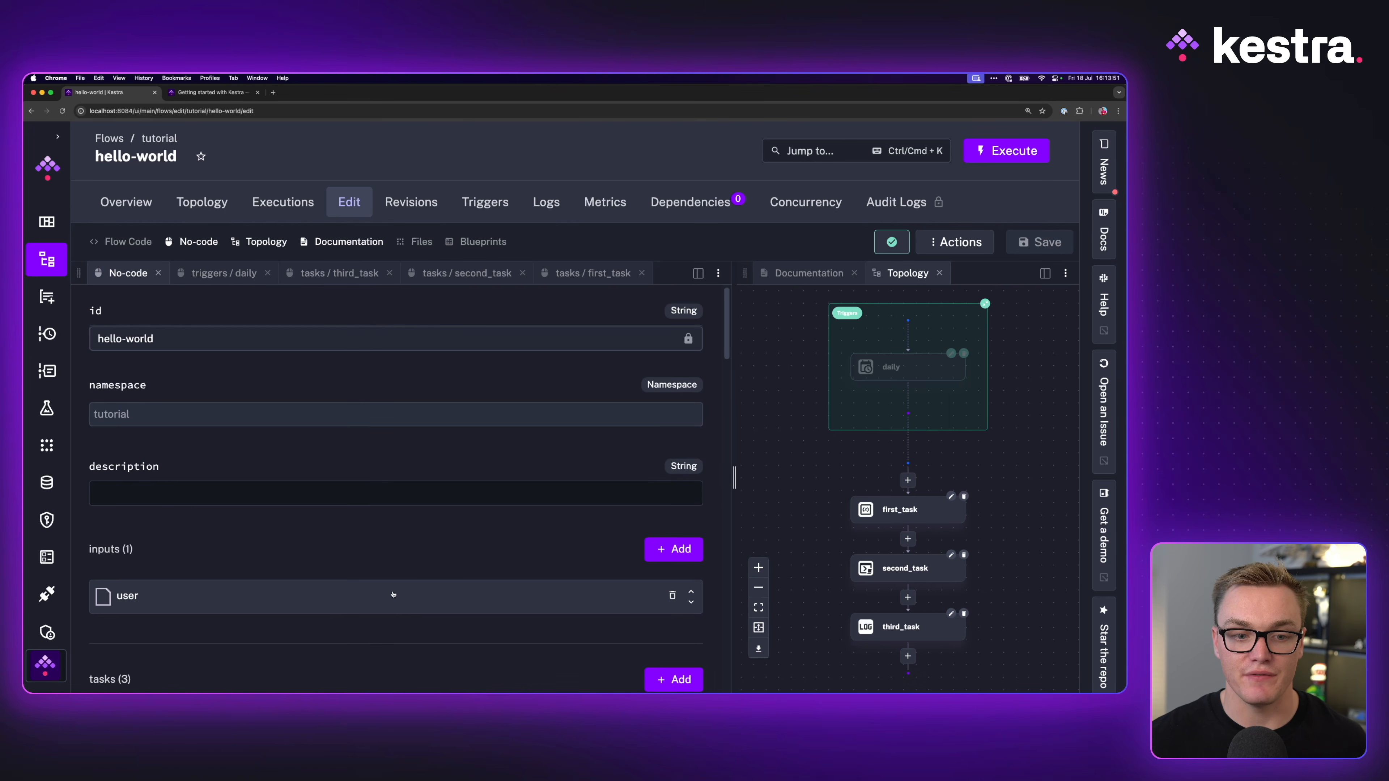
scroll(293, 610, down, 4)
scroll(178, 558, down, 2)
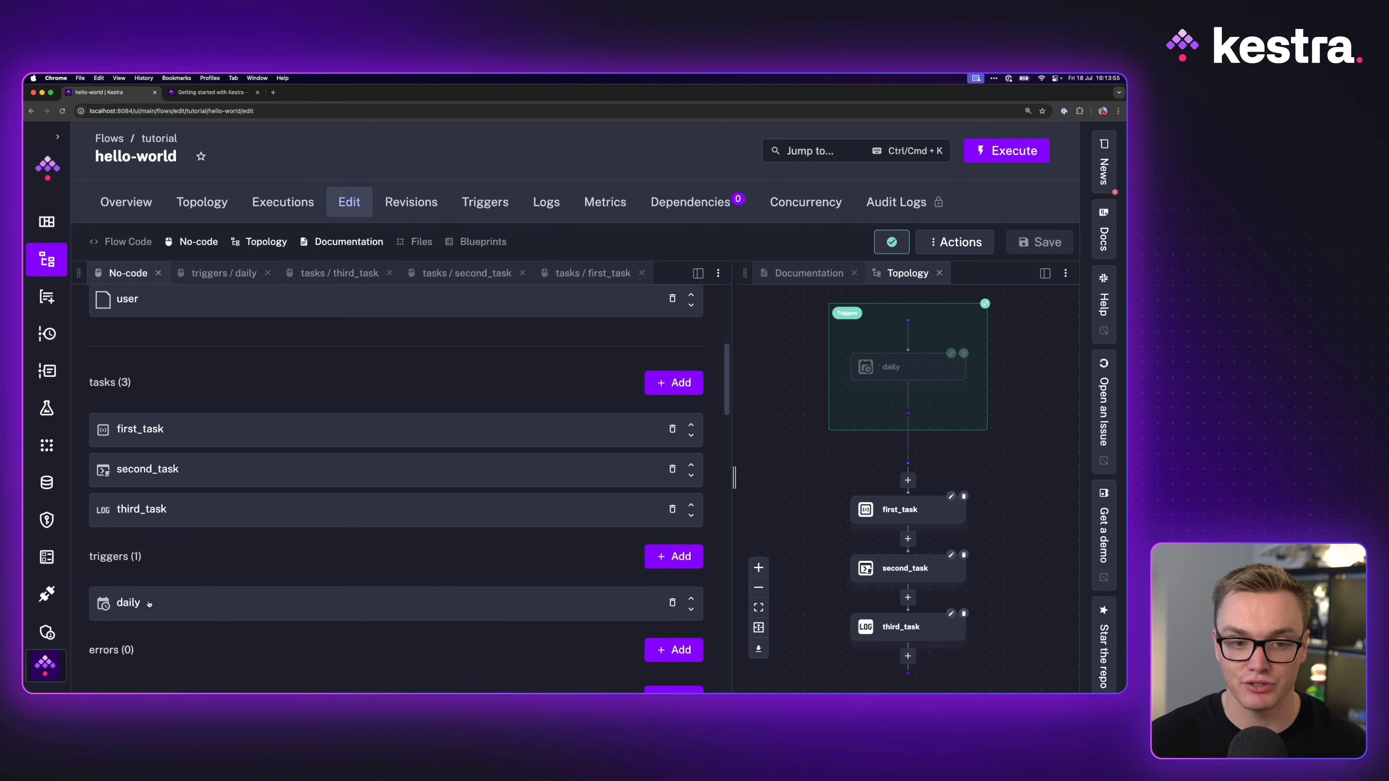
click(128, 241)
drag(803, 273, 214, 274)
Step: Review the hello-world YAML, highlighting second_task's echo command and 0.42 sleep, then open Execute
click(317, 273)
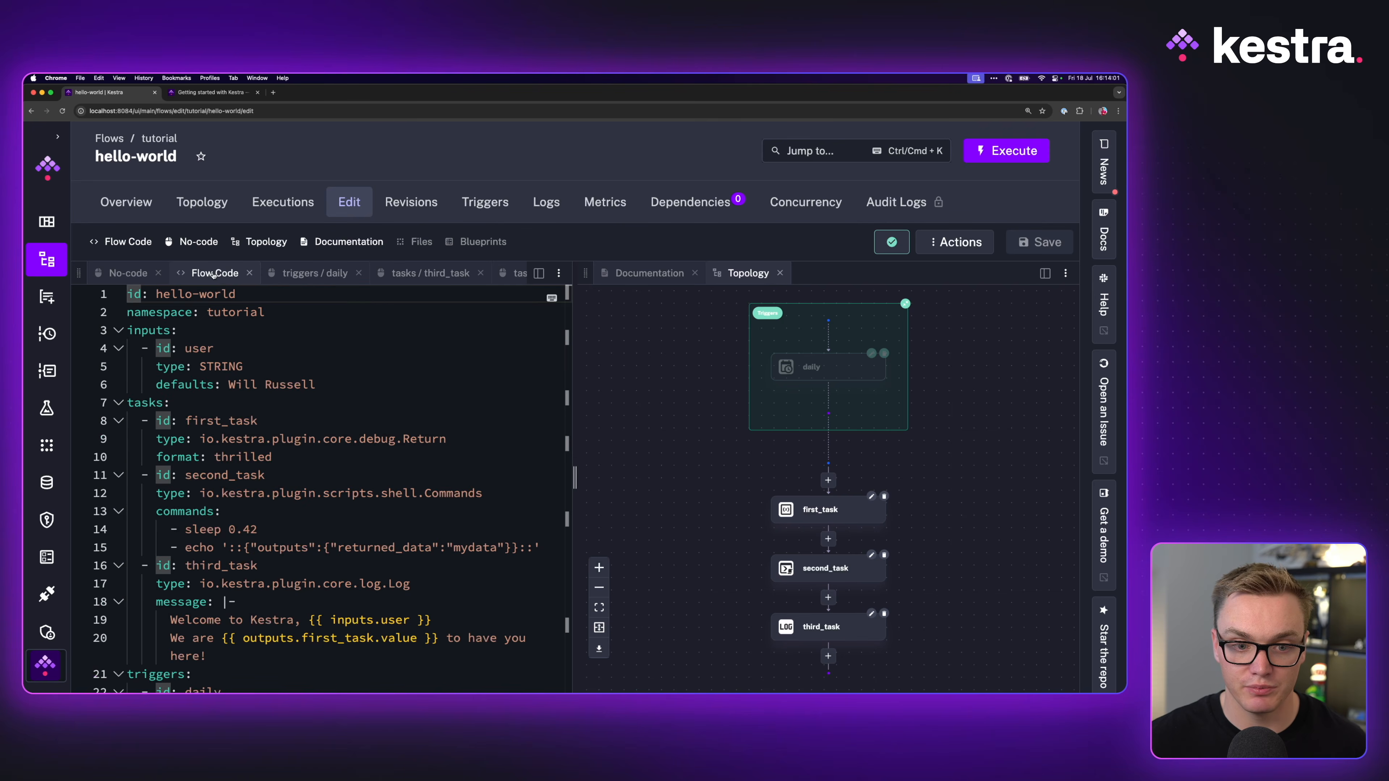
scroll(284, 540, down, 1)
drag(163, 405, 390, 437)
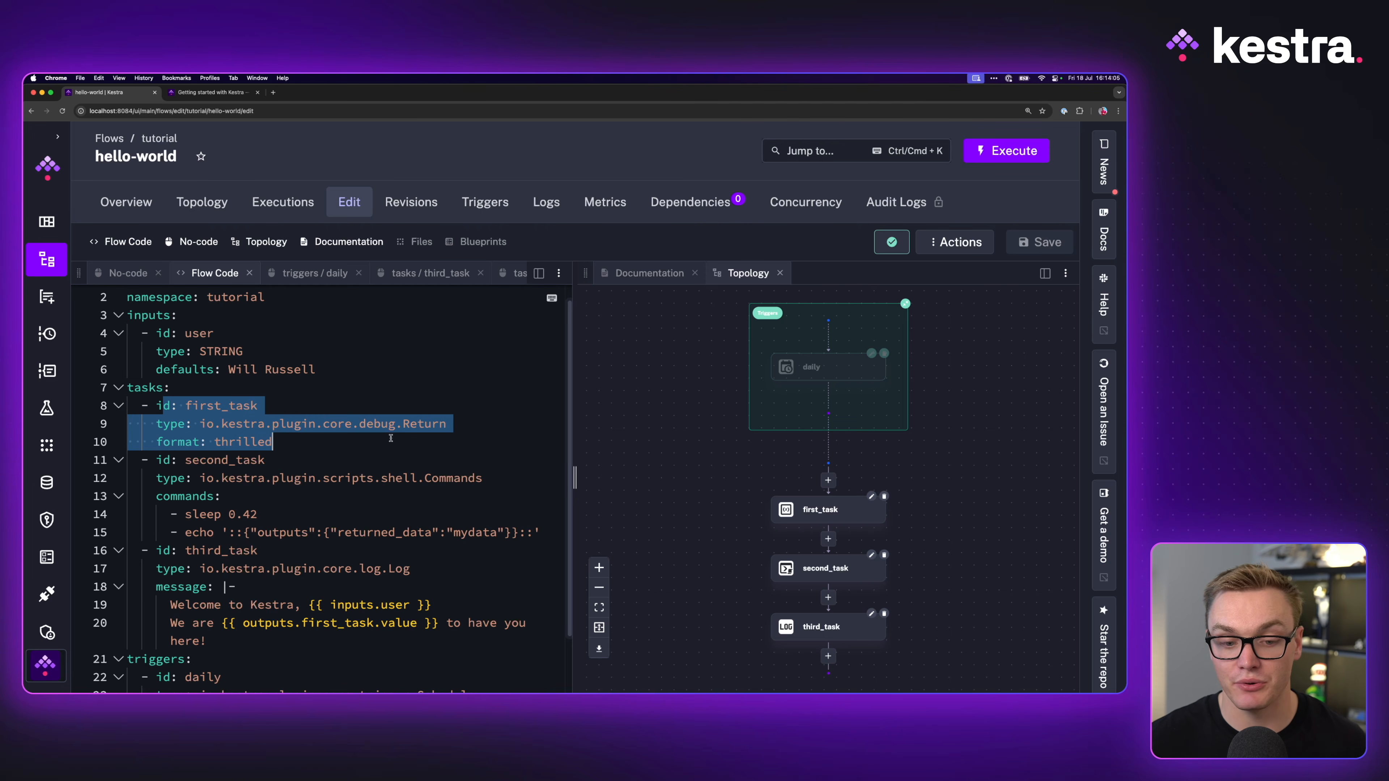
drag(169, 534, 612, 532)
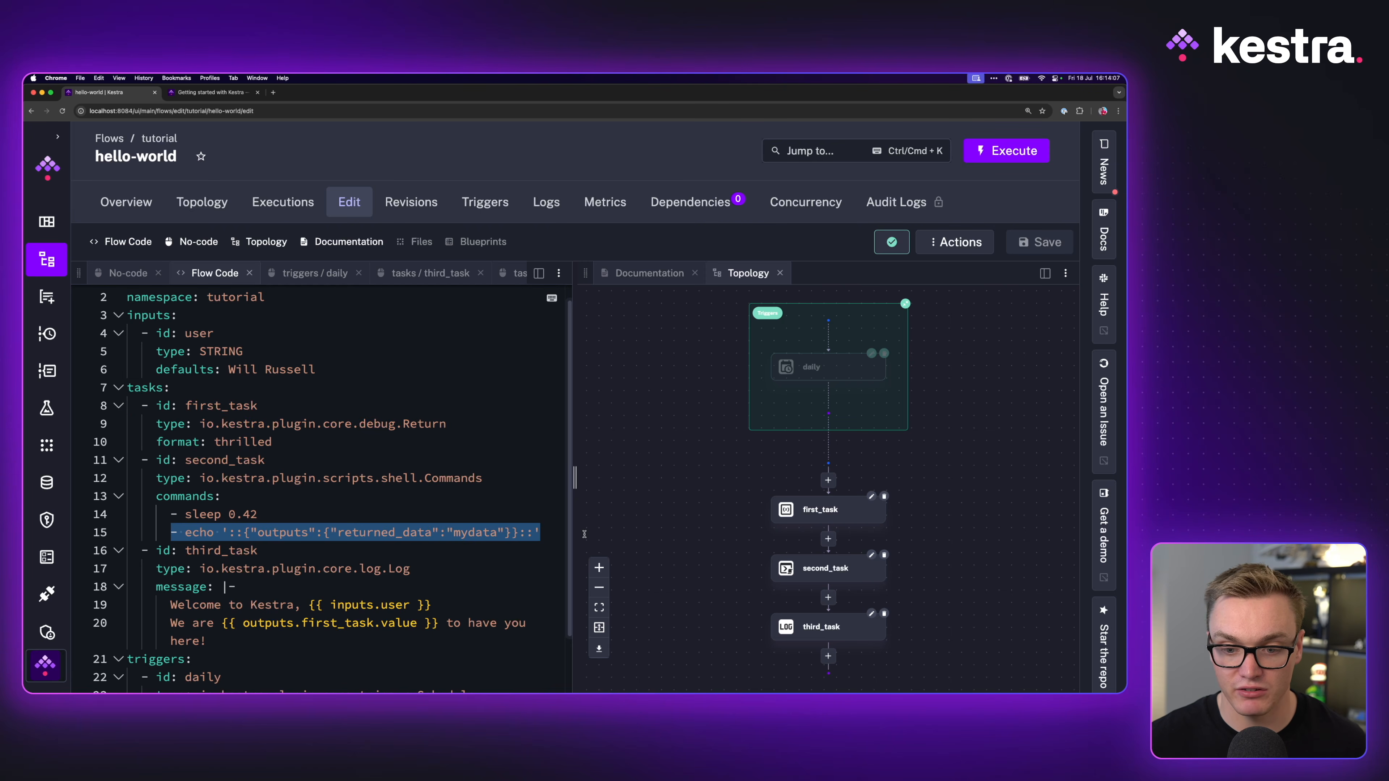
click(342, 518)
double_click(242, 514)
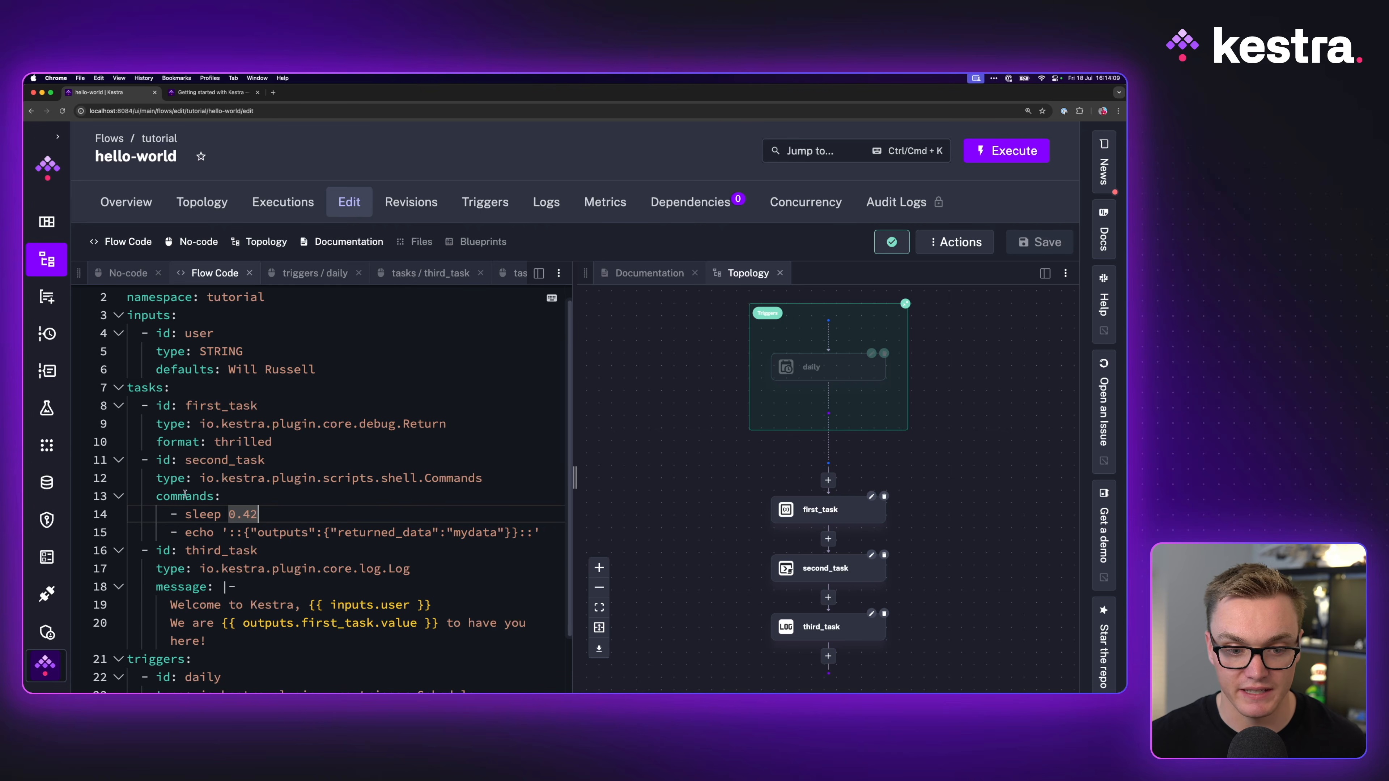
scroll(236, 542, down, 3)
click(1006, 150)
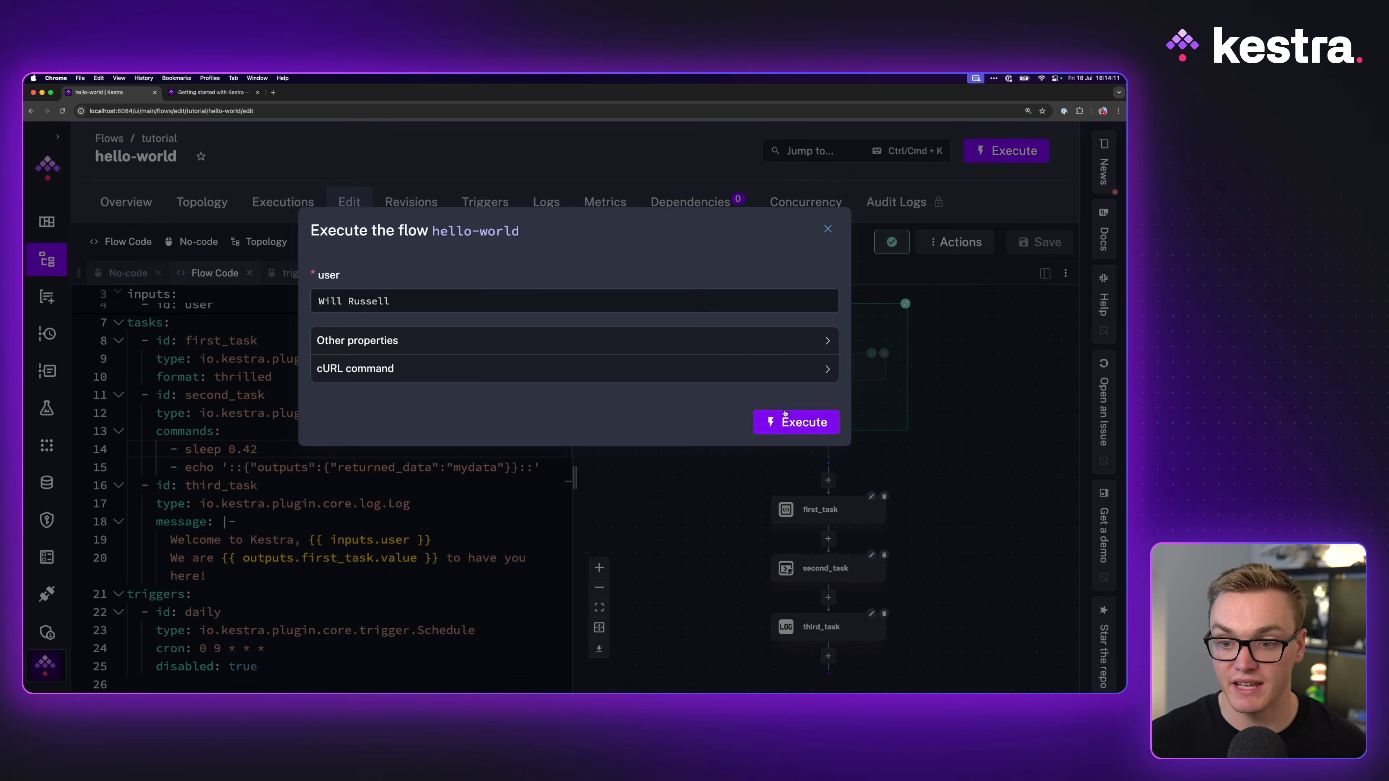
Step: Run hello-world with the default user and read its logs, including the user's name and 'thrilled'
click(787, 414)
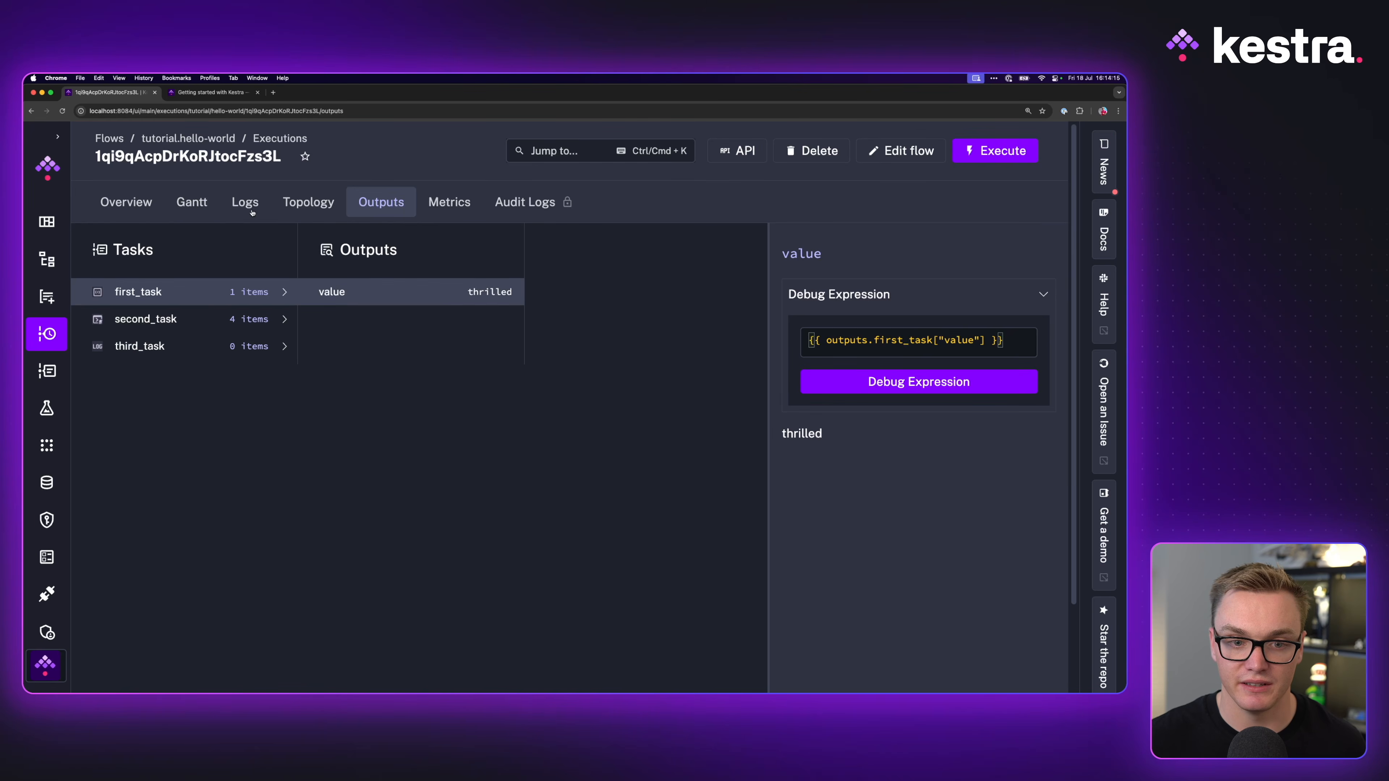
click(245, 202)
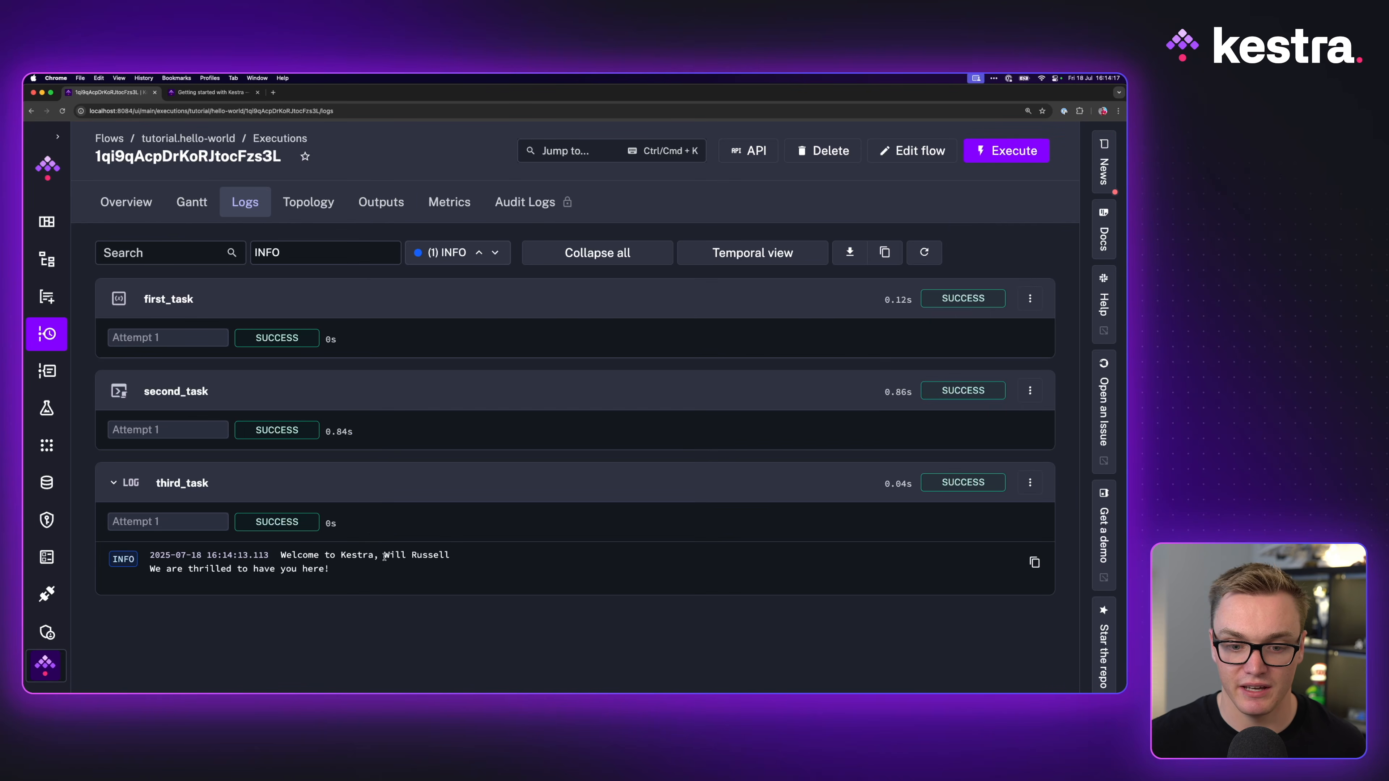
drag(383, 555, 464, 558)
drag(188, 568, 231, 569)
Step: In Outputs, inspect second_task > vars > returned_data showing the value mydata
click(381, 202)
click(145, 319)
click(389, 299)
click(601, 241)
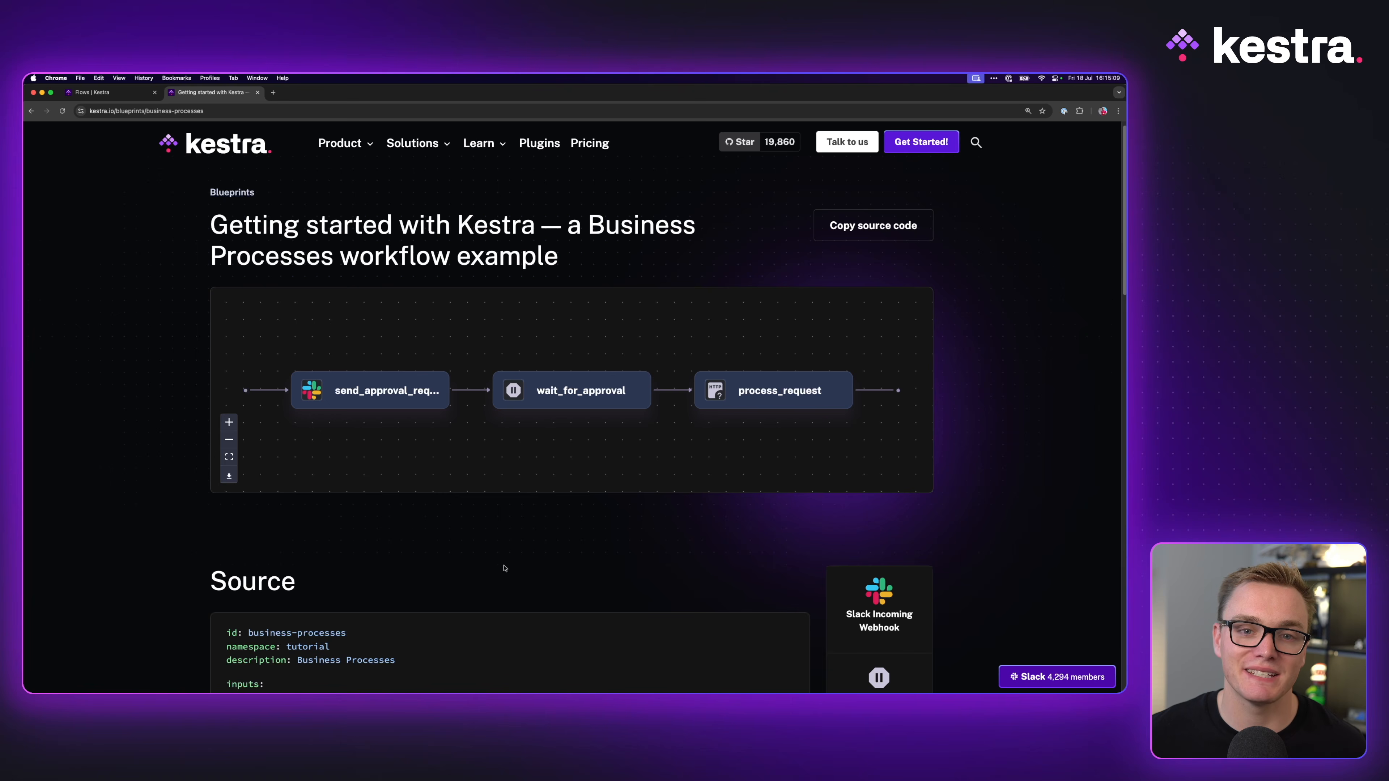
Step: Expand the blueprint's full source and go over its inputs block
scroll(499, 551, down, 5)
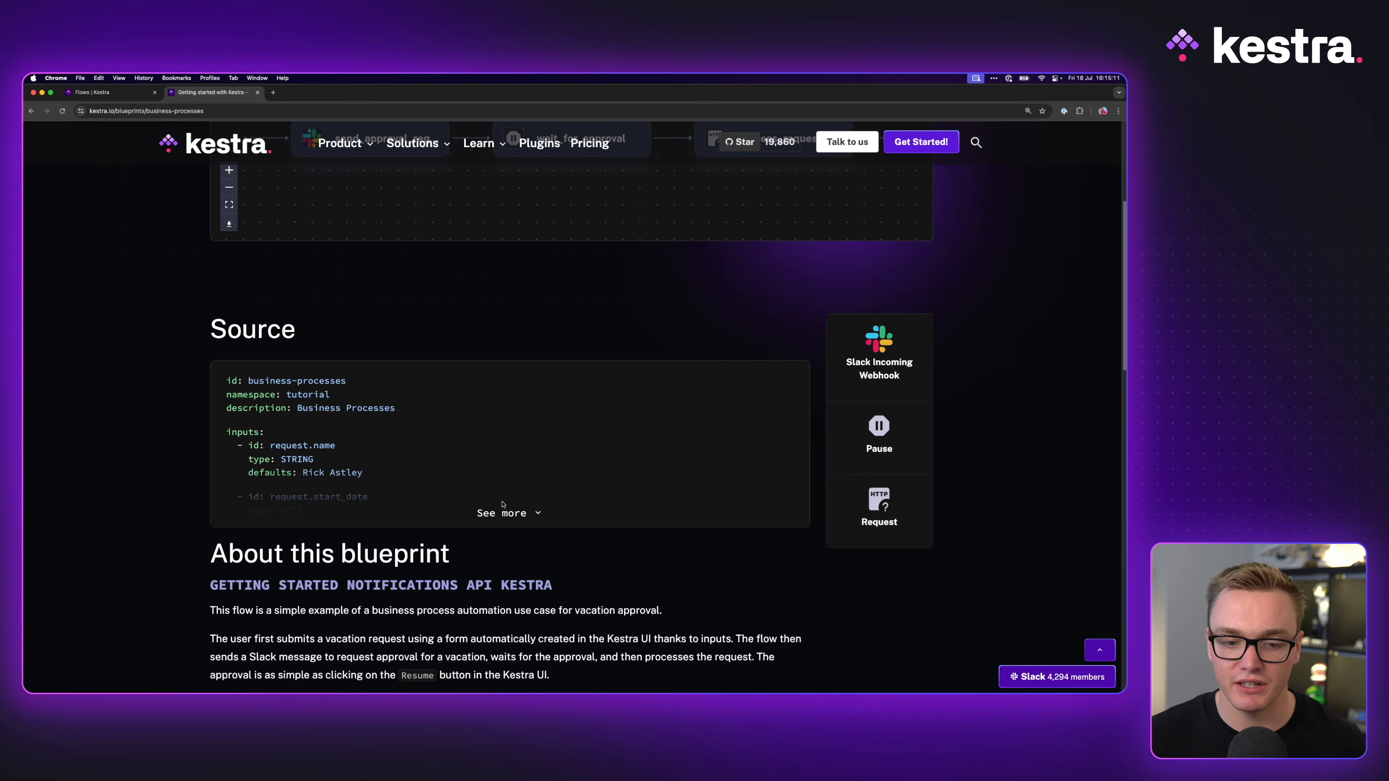
click(503, 512)
scroll(474, 524, down, 3)
scroll(475, 524, down, 3)
scroll(481, 523, up, 10)
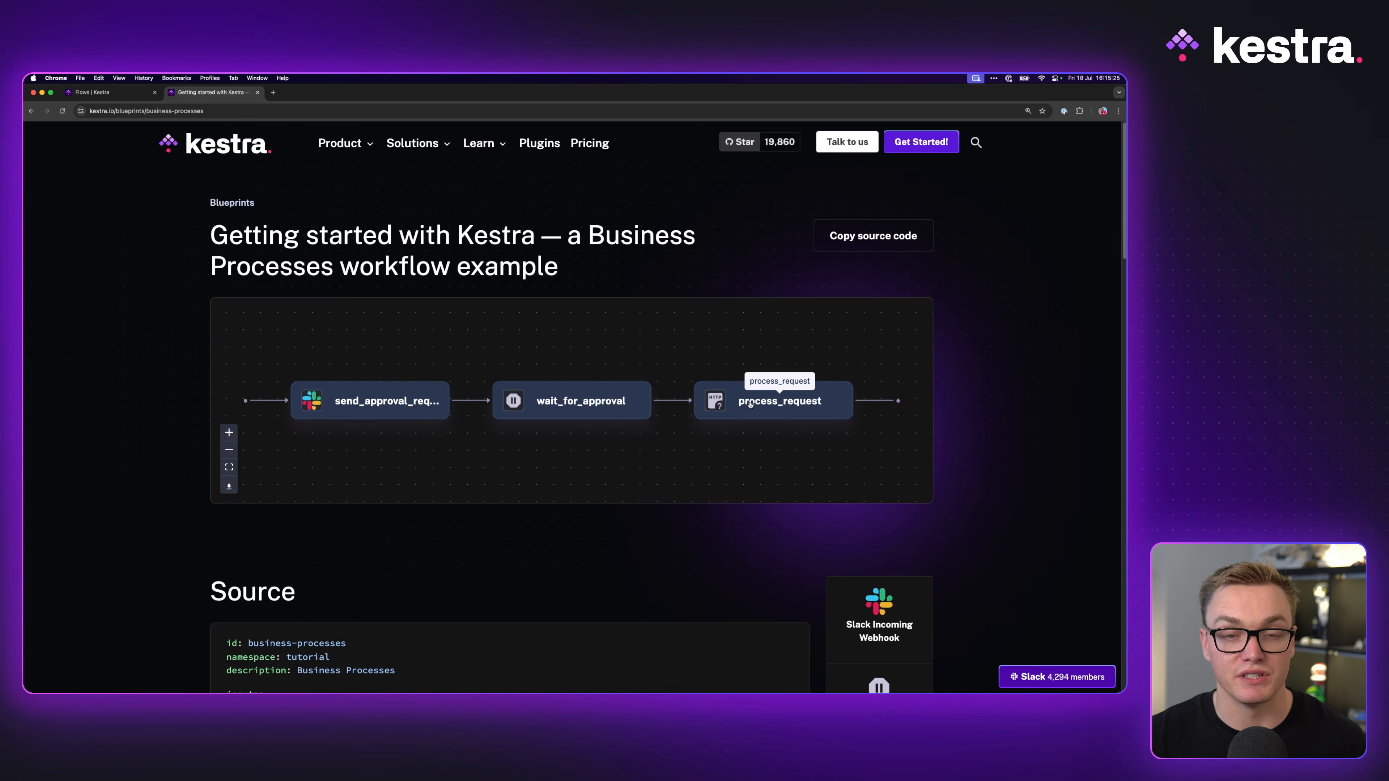
scroll(430, 481, down, 3)
scroll(208, 508, down, 6)
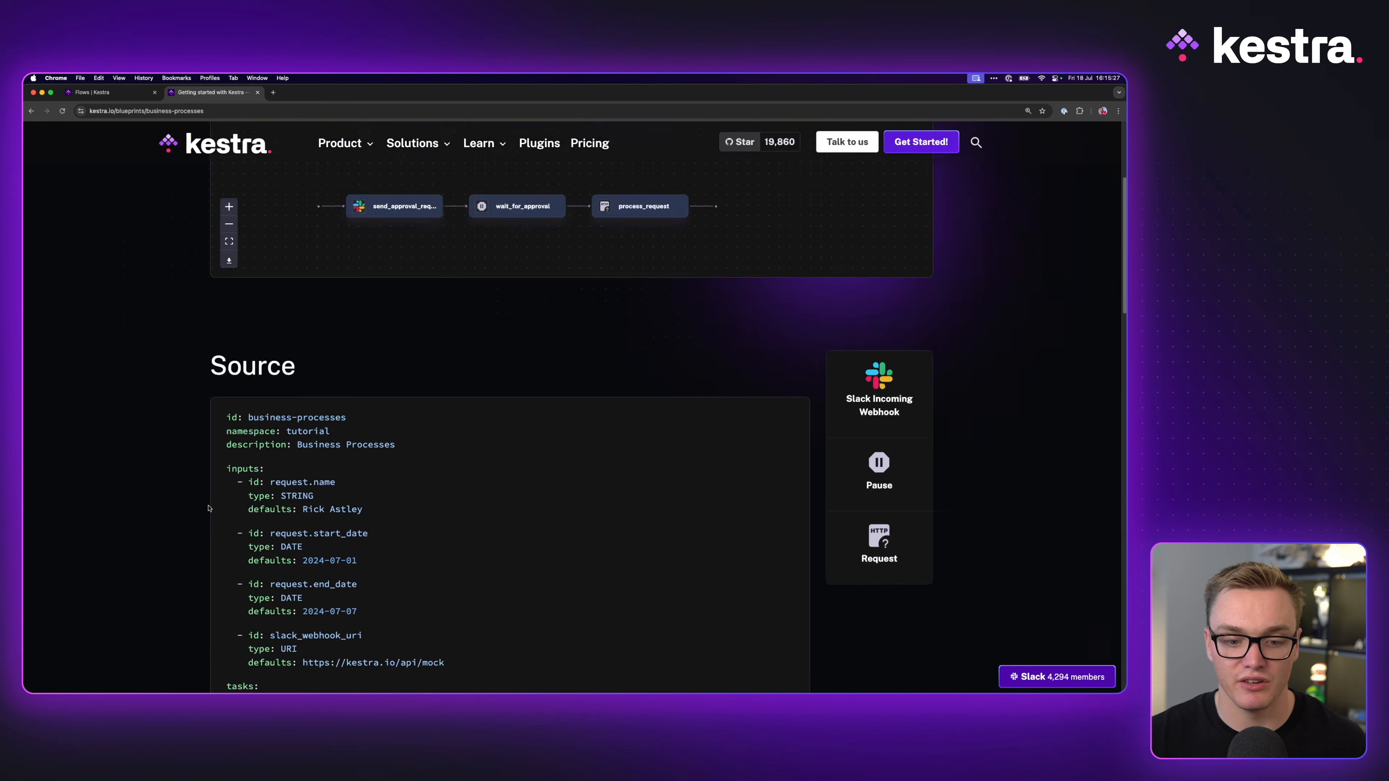
scroll(208, 508, down, 3)
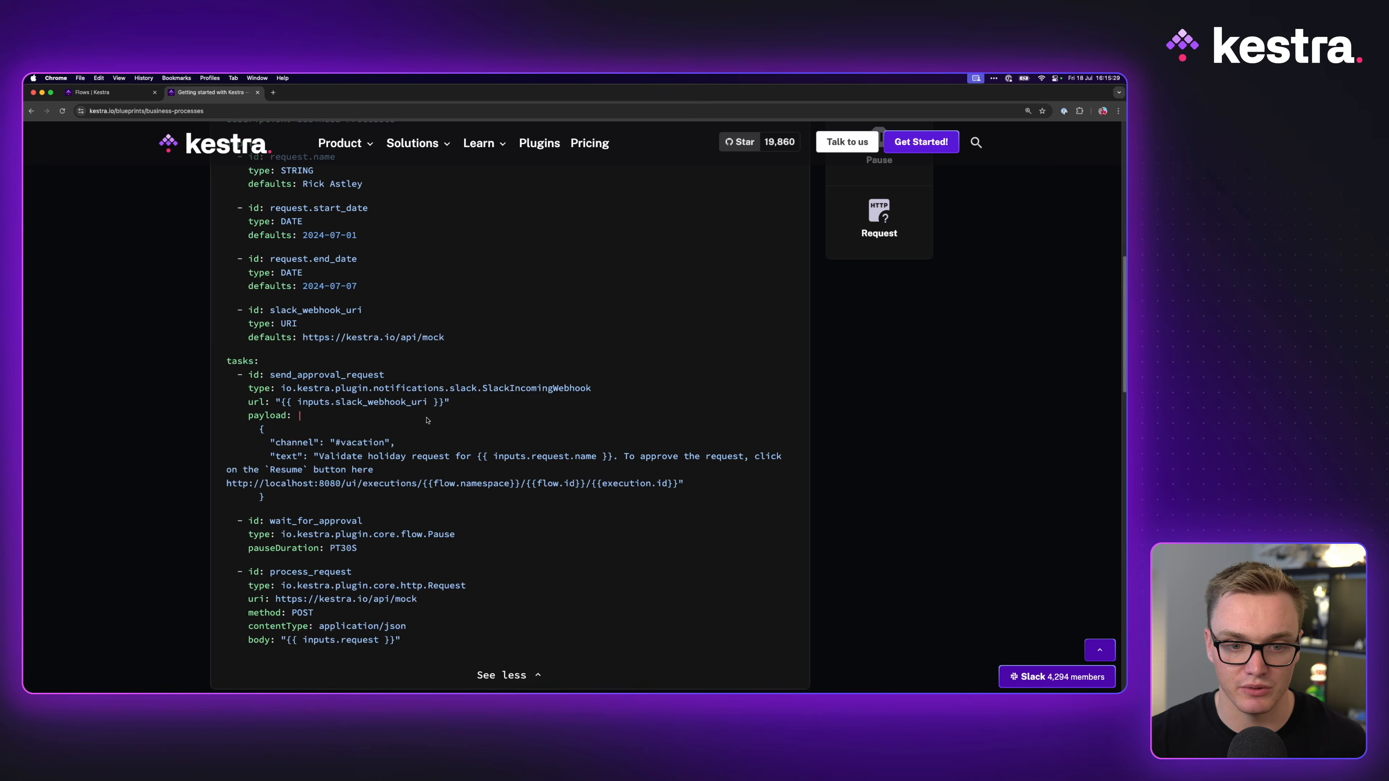
scroll(427, 420, up, 2)
drag(255, 270, 356, 452)
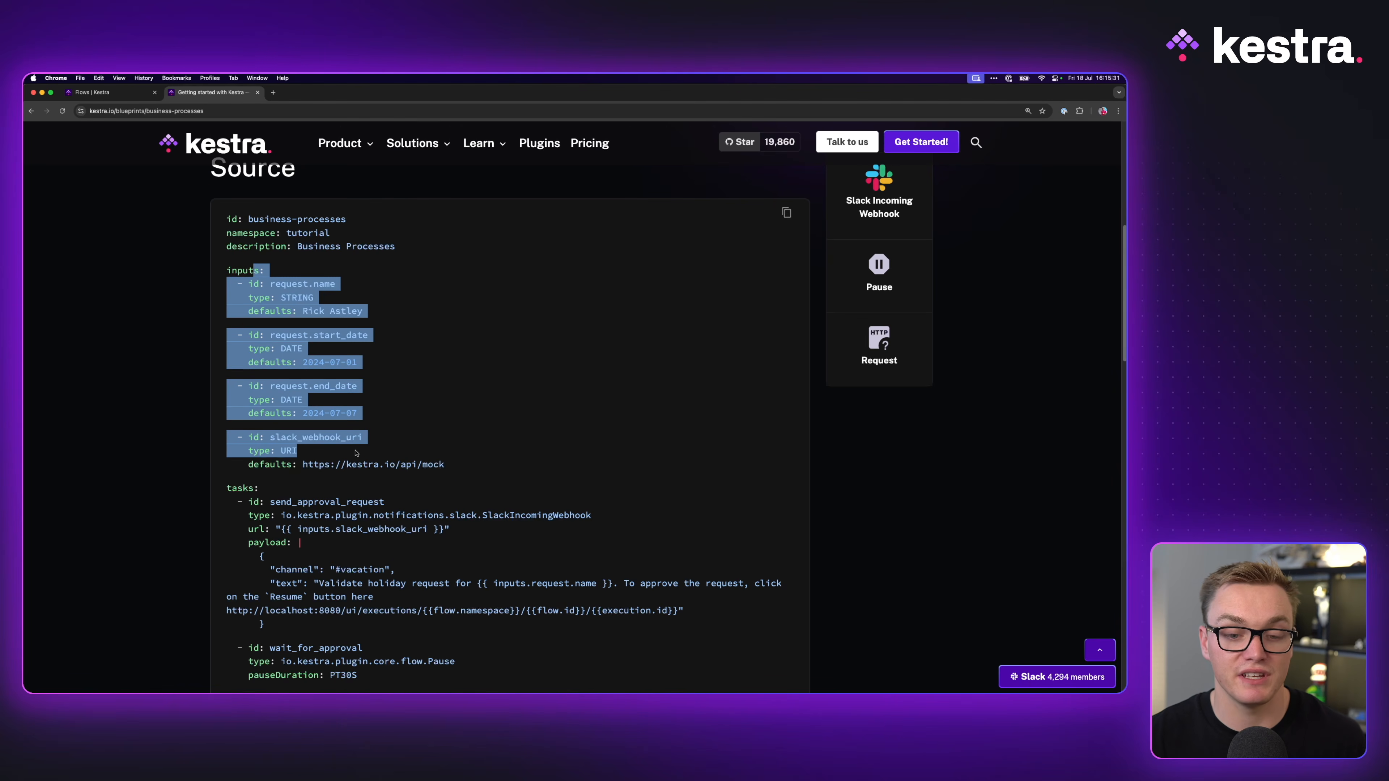
click(320, 346)
Step: Go over the Slack approval message and the process_request task, then return to the new Kestra flow
scroll(322, 394, down, 3)
drag(265, 333, 392, 424)
click(319, 401)
drag(318, 401, 164, 355)
click(272, 427)
scroll(272, 428, down, 2)
drag(404, 471, 224, 398)
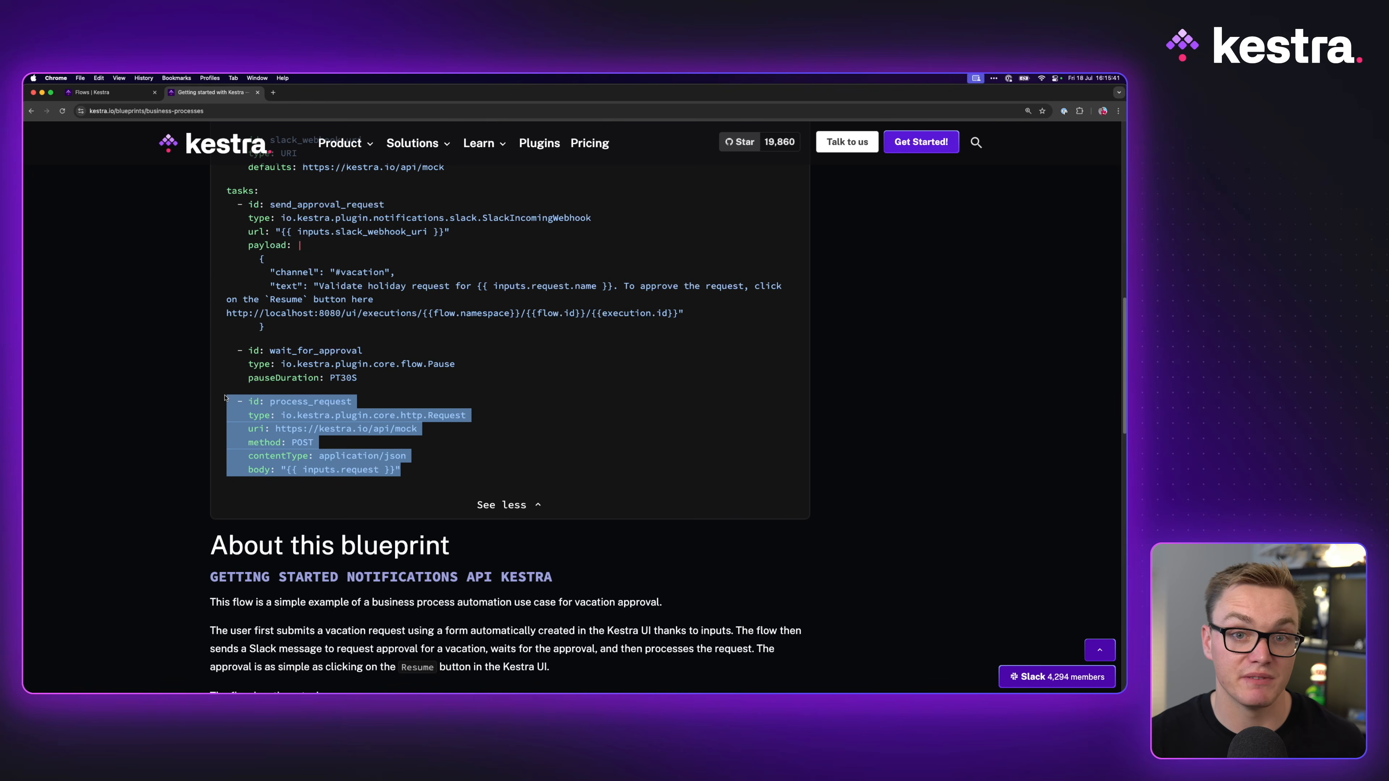
click(443, 432)
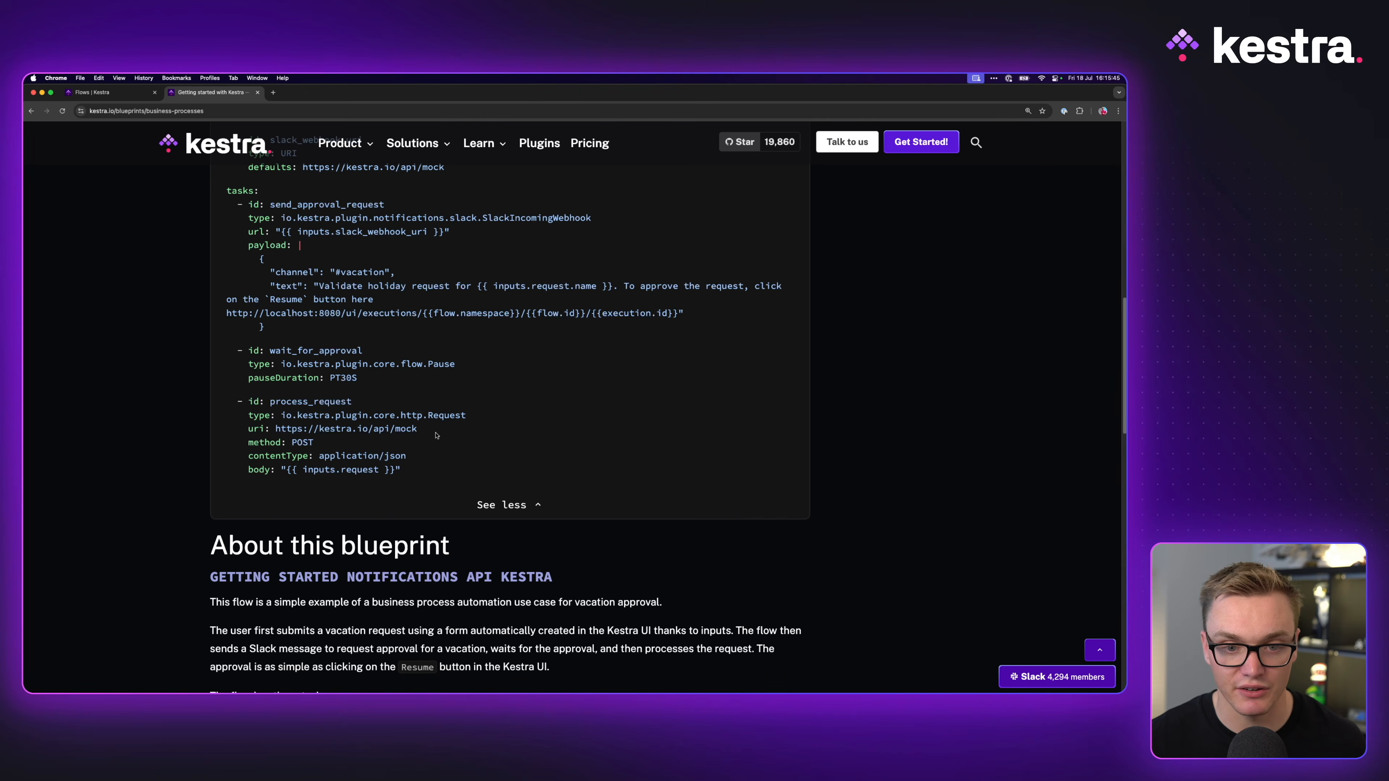
scroll(436, 435, up, 3)
click(94, 96)
Step: Set the new flow's id to business-processes in the tutorial namespace and save it with Ctrl+S
click(314, 311)
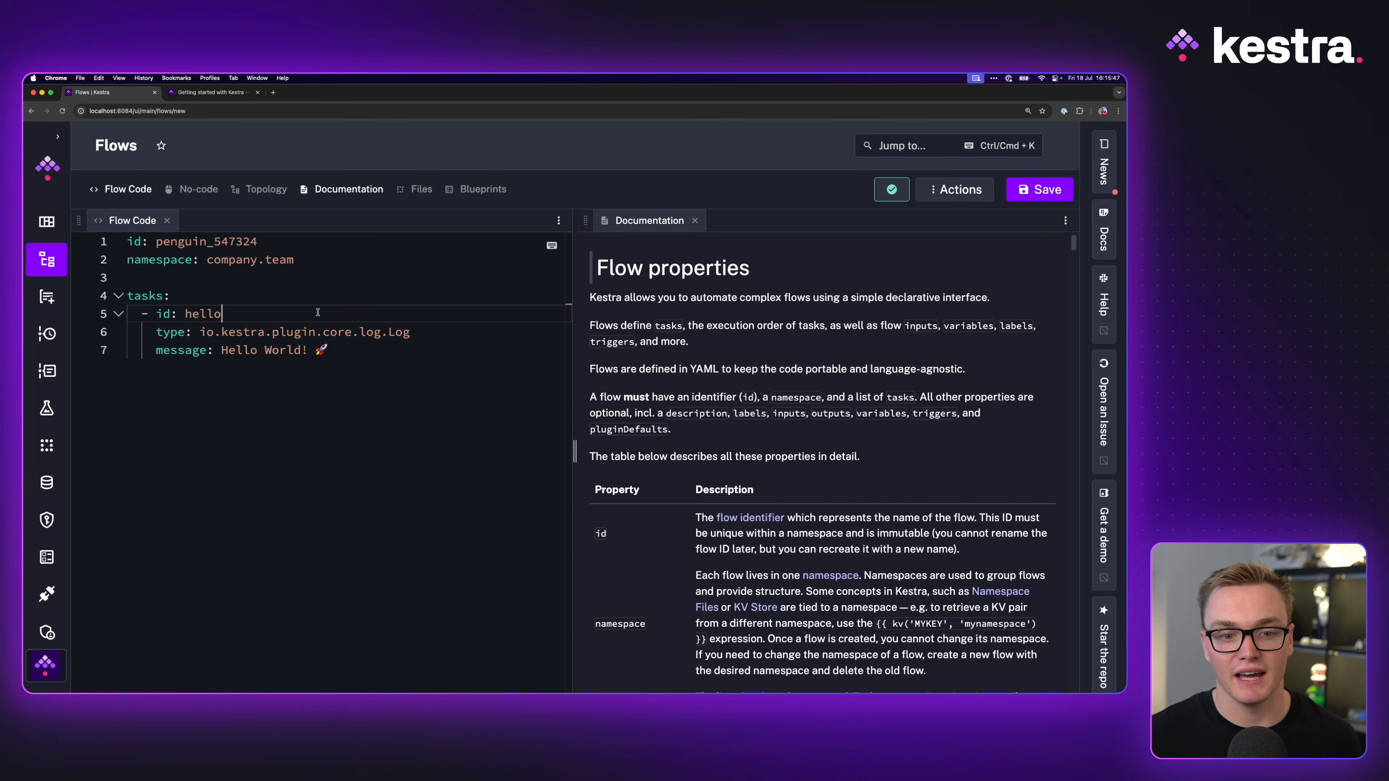
click(197, 190)
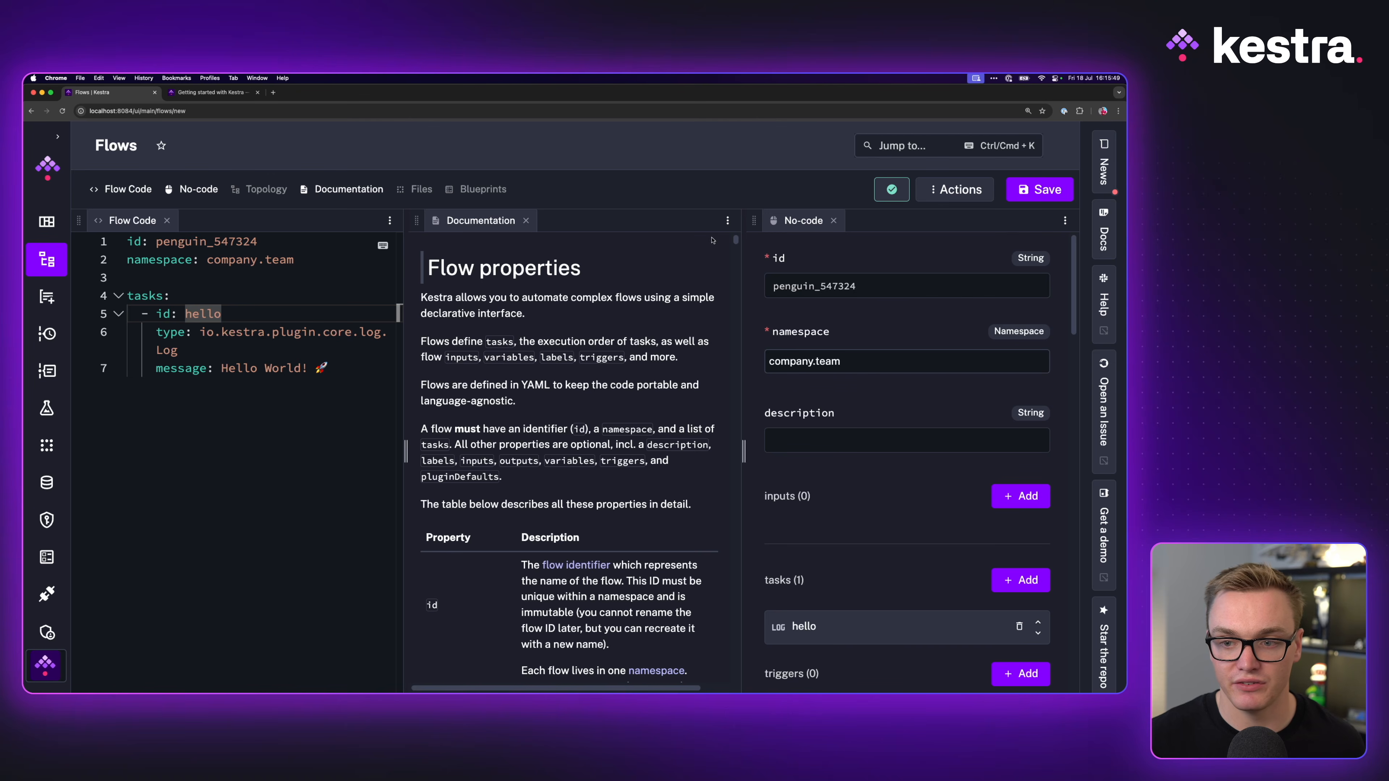
click(168, 221)
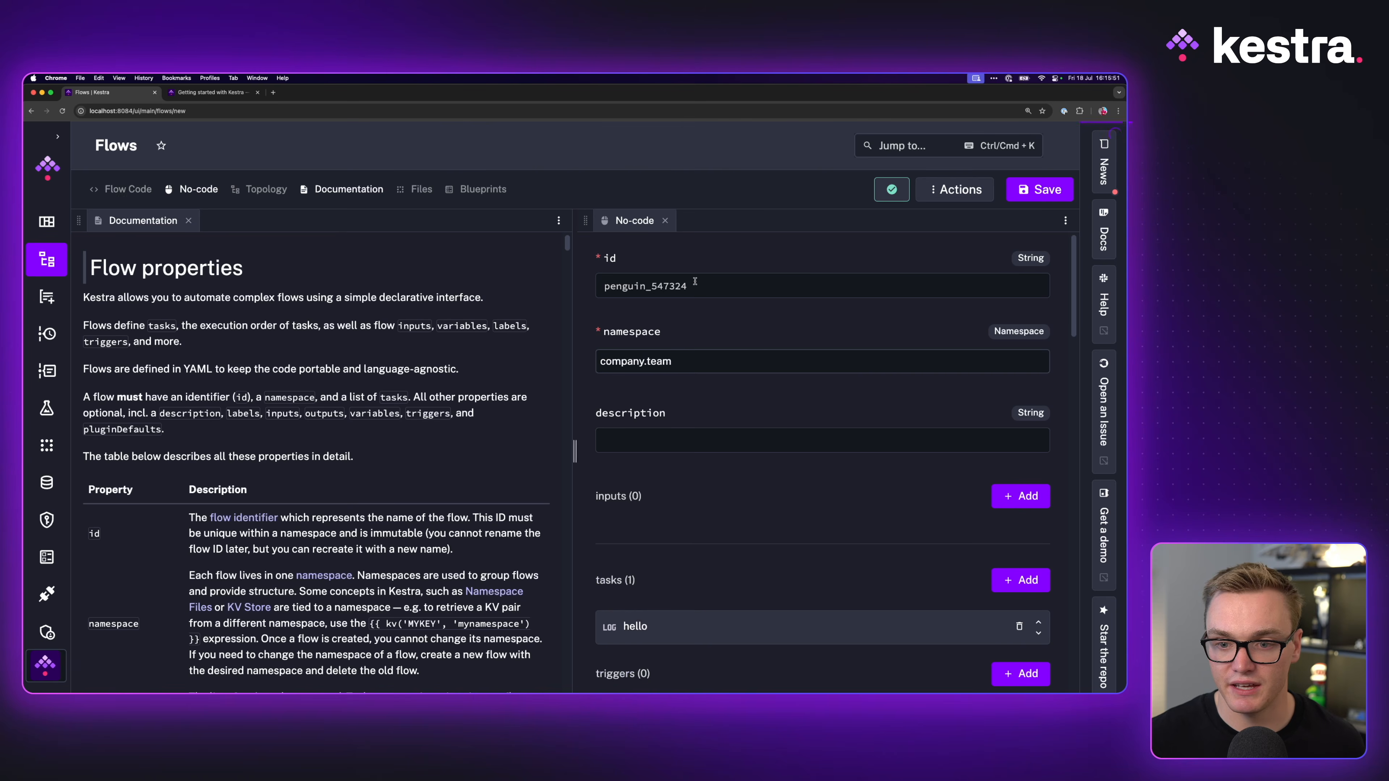
text(b)
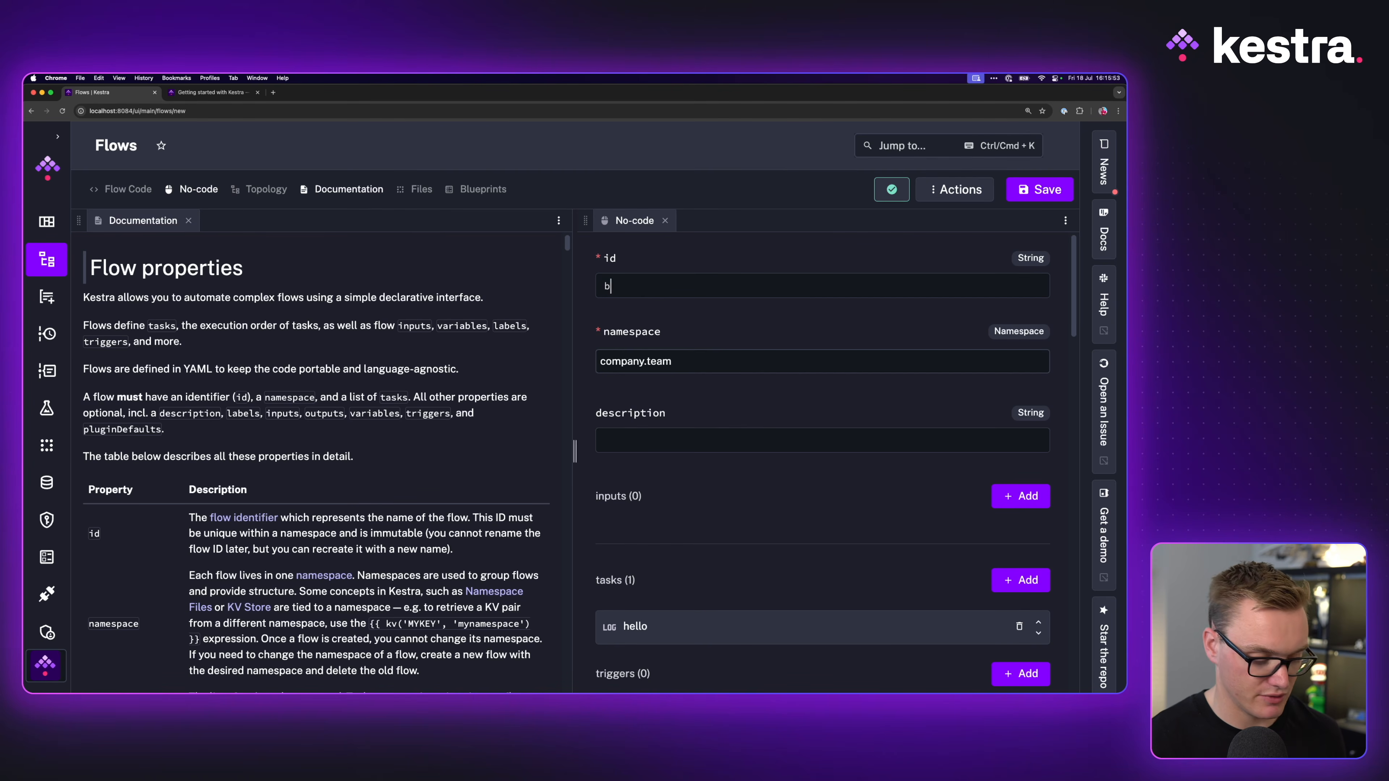
text(usiness-processes)
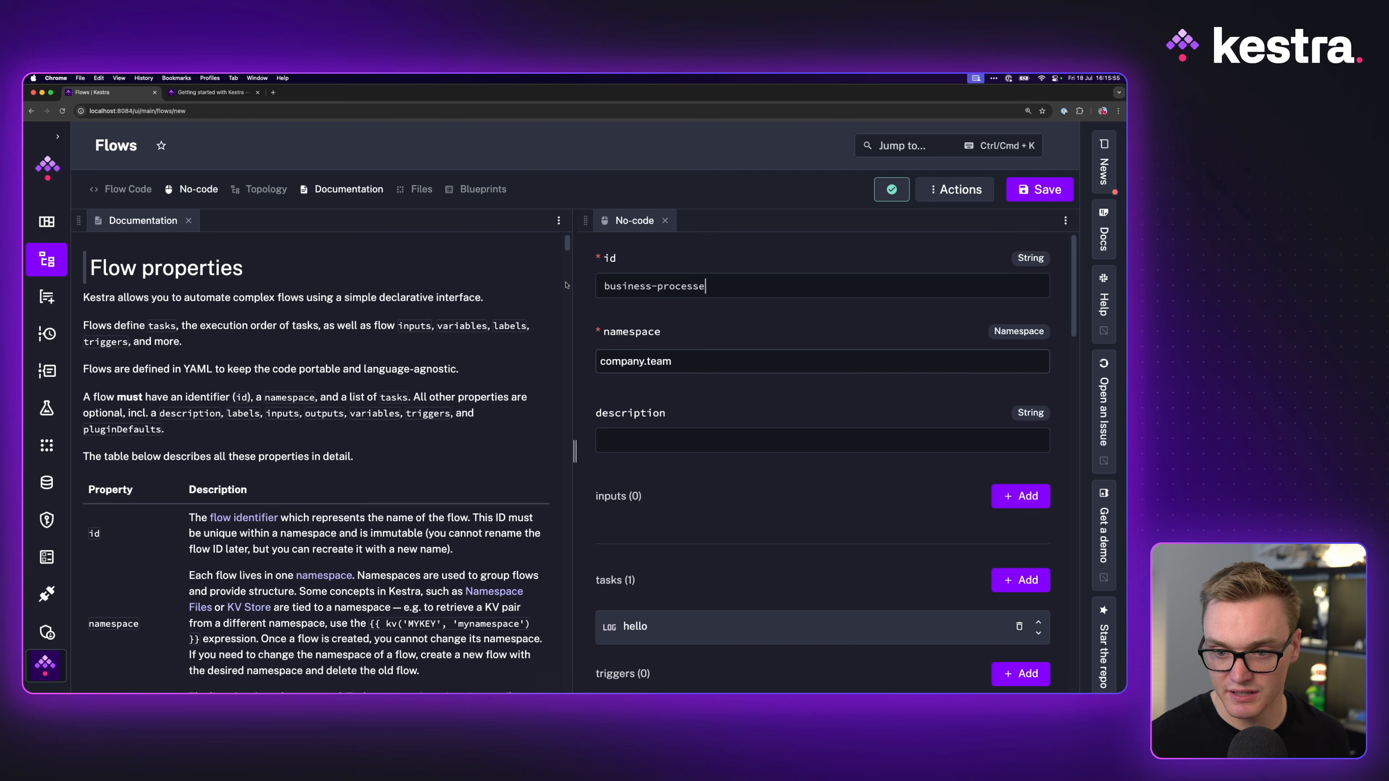
click(658, 361)
key(ctrl+s)
Step: Arrange the editor to show the no-code form beside the topology graph
click(191, 243)
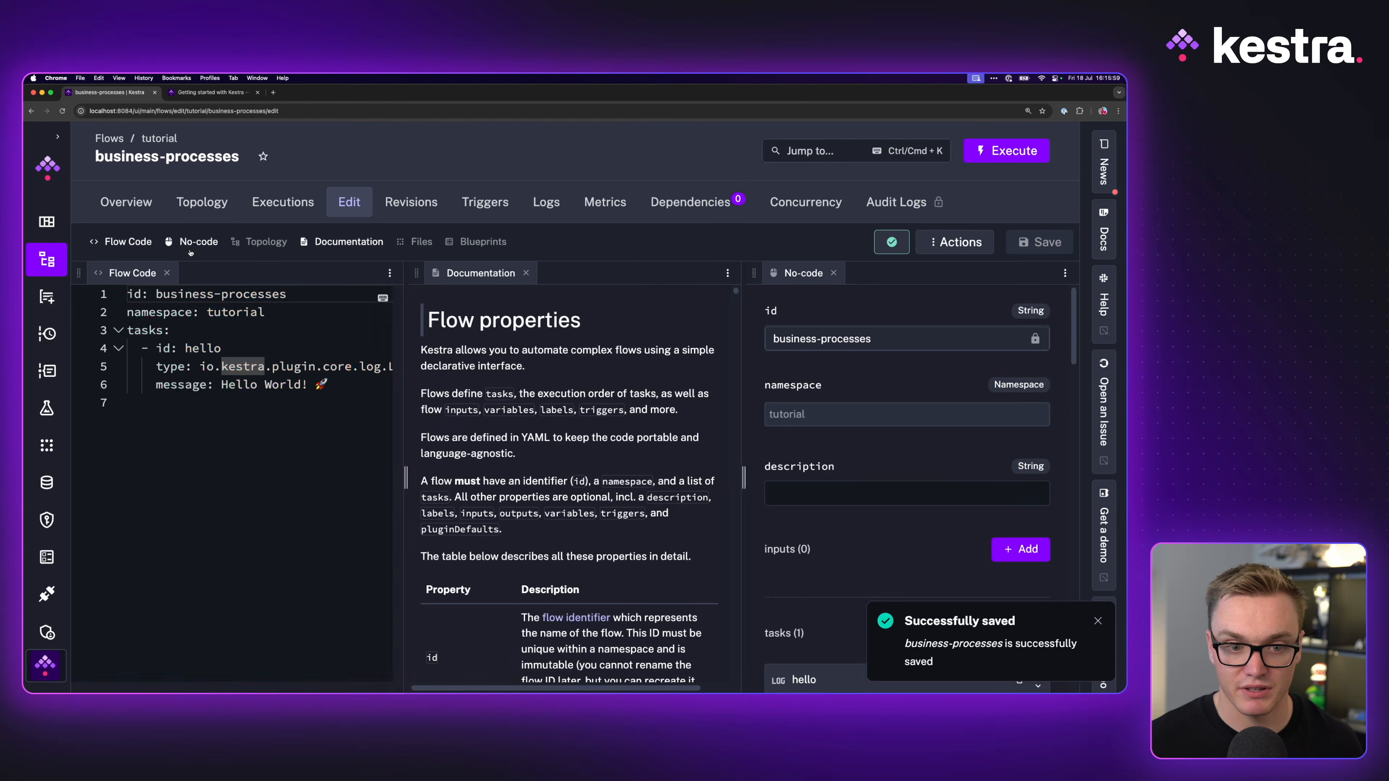
drag(800, 273, 230, 276)
click(166, 273)
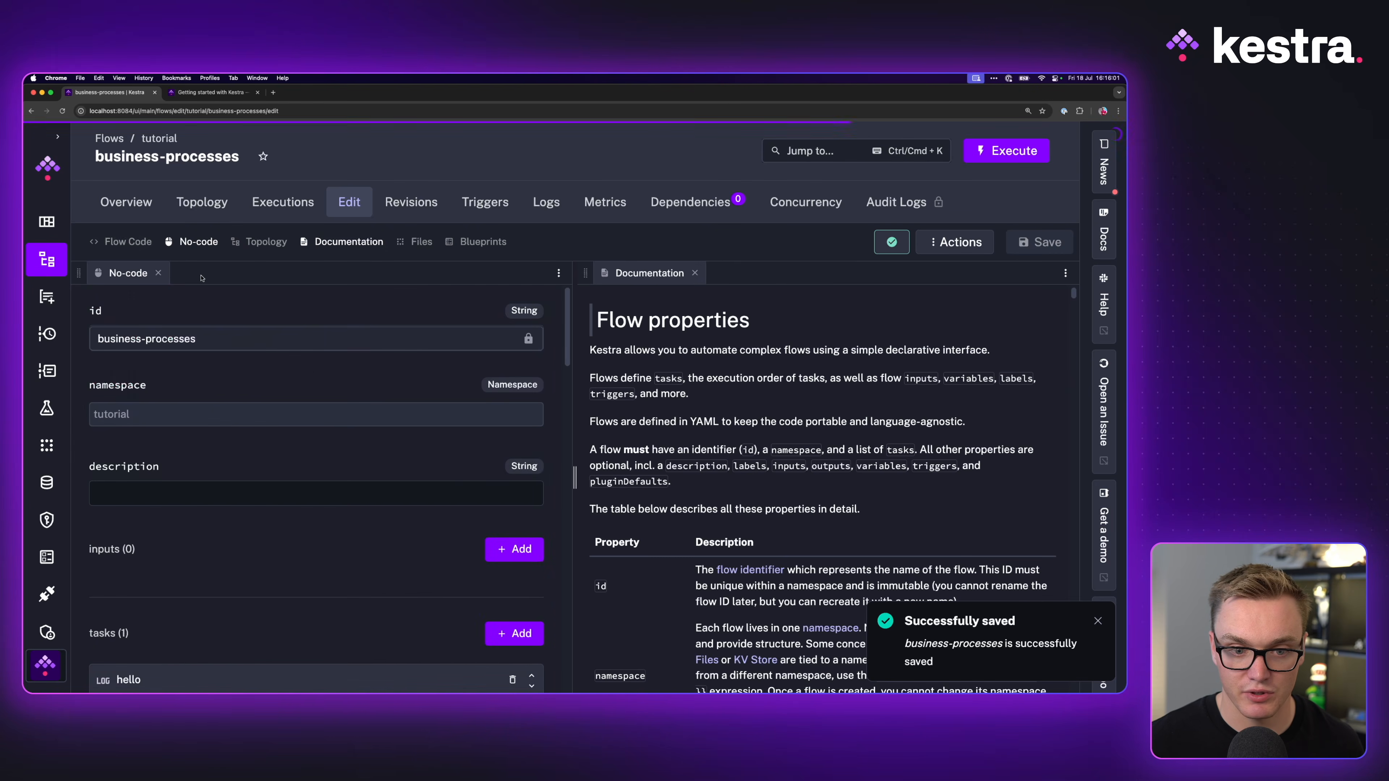
click(259, 241)
drag(814, 272, 602, 283)
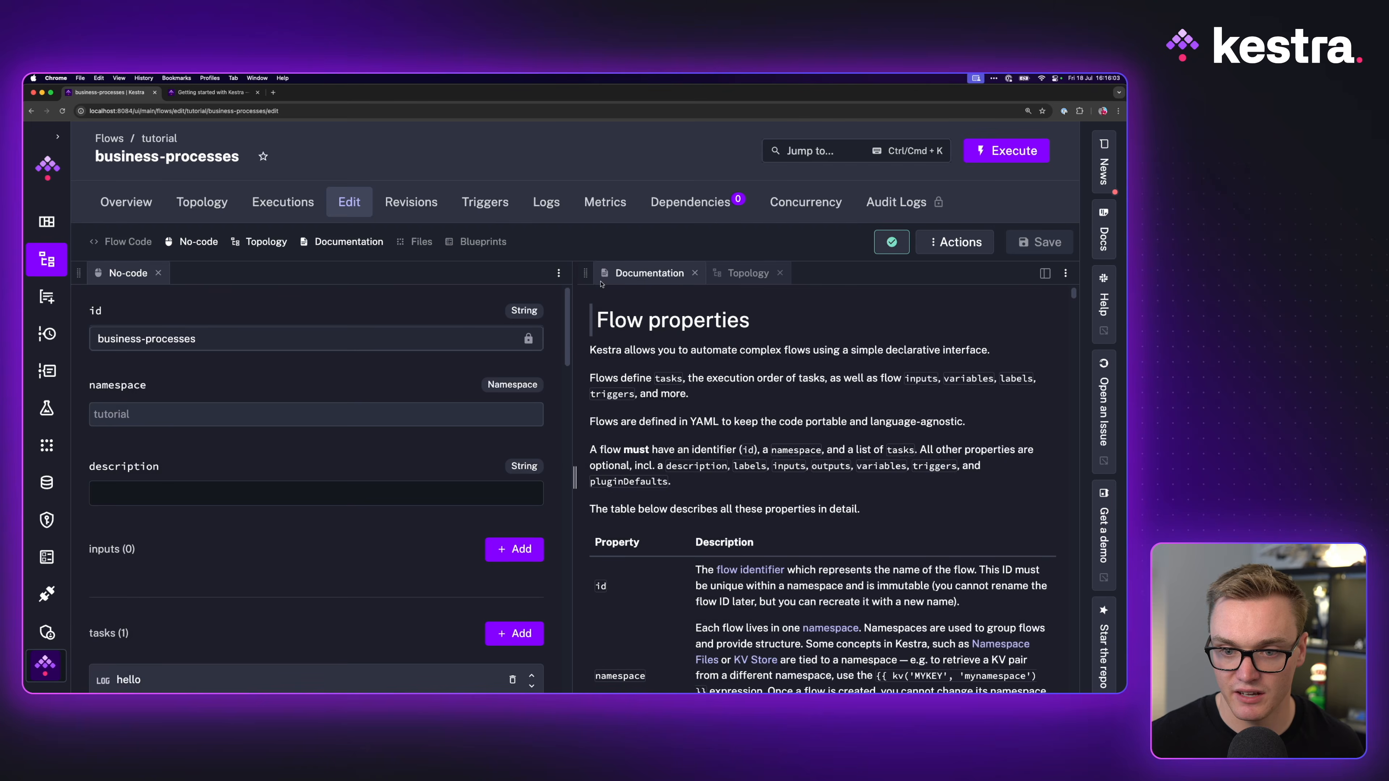
click(728, 273)
scroll(205, 514, down, 3)
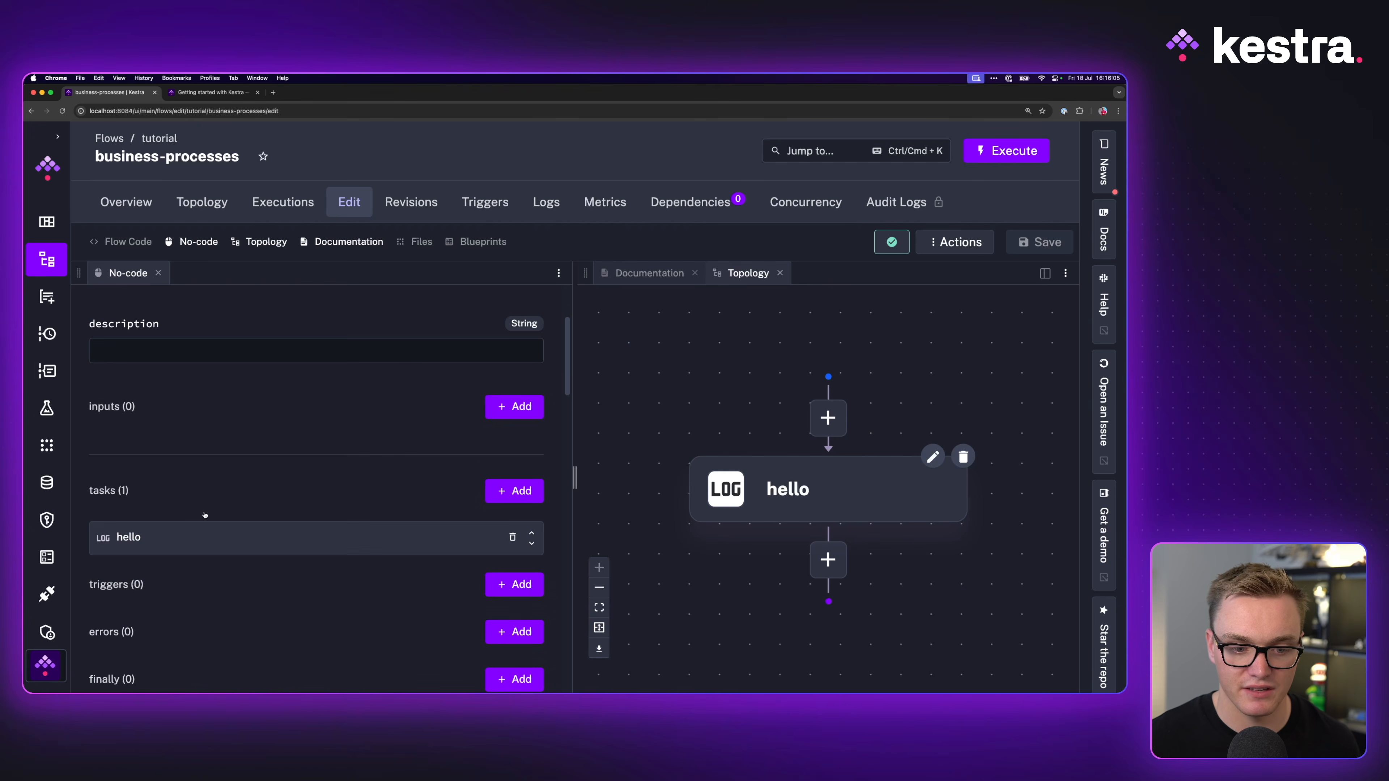
click(200, 93)
Step: Add a new flow input of type STRING
scroll(293, 377, up, 3)
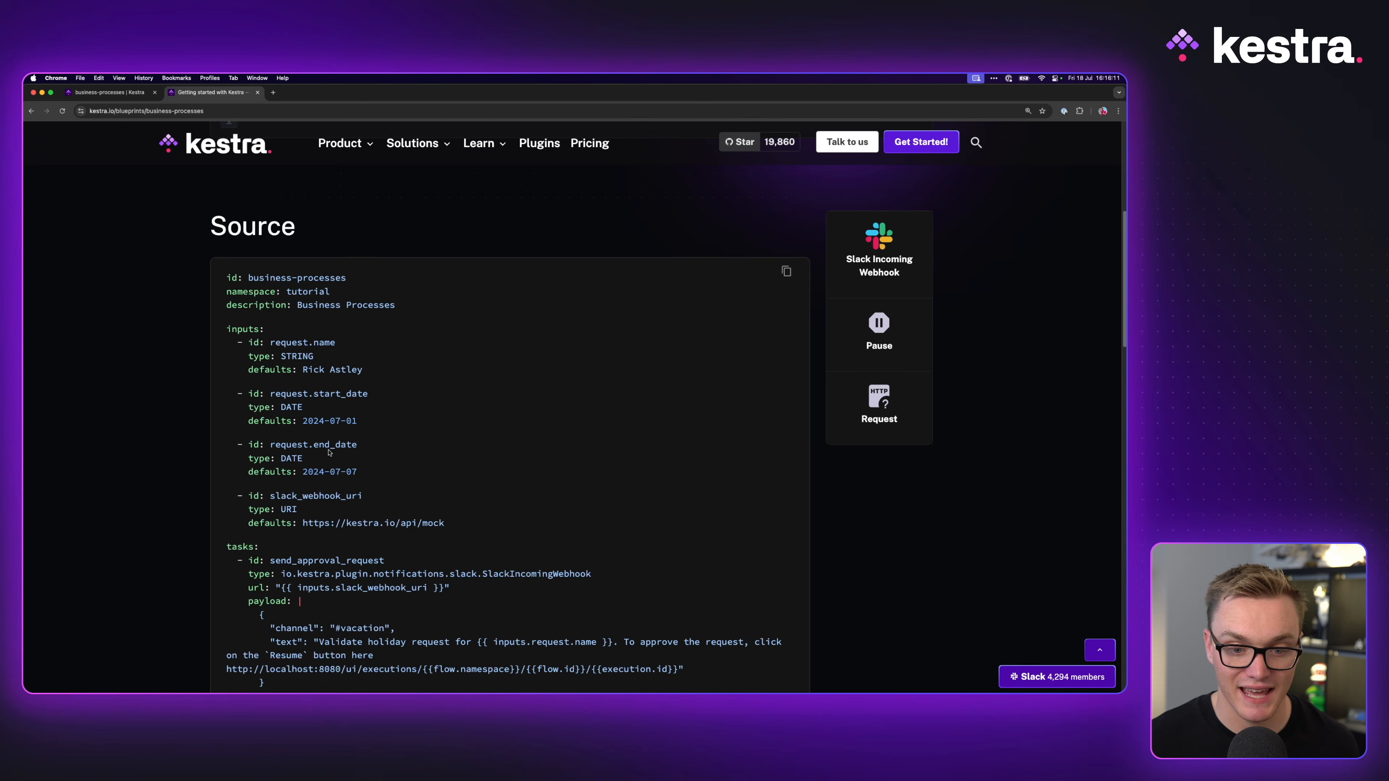
click(87, 95)
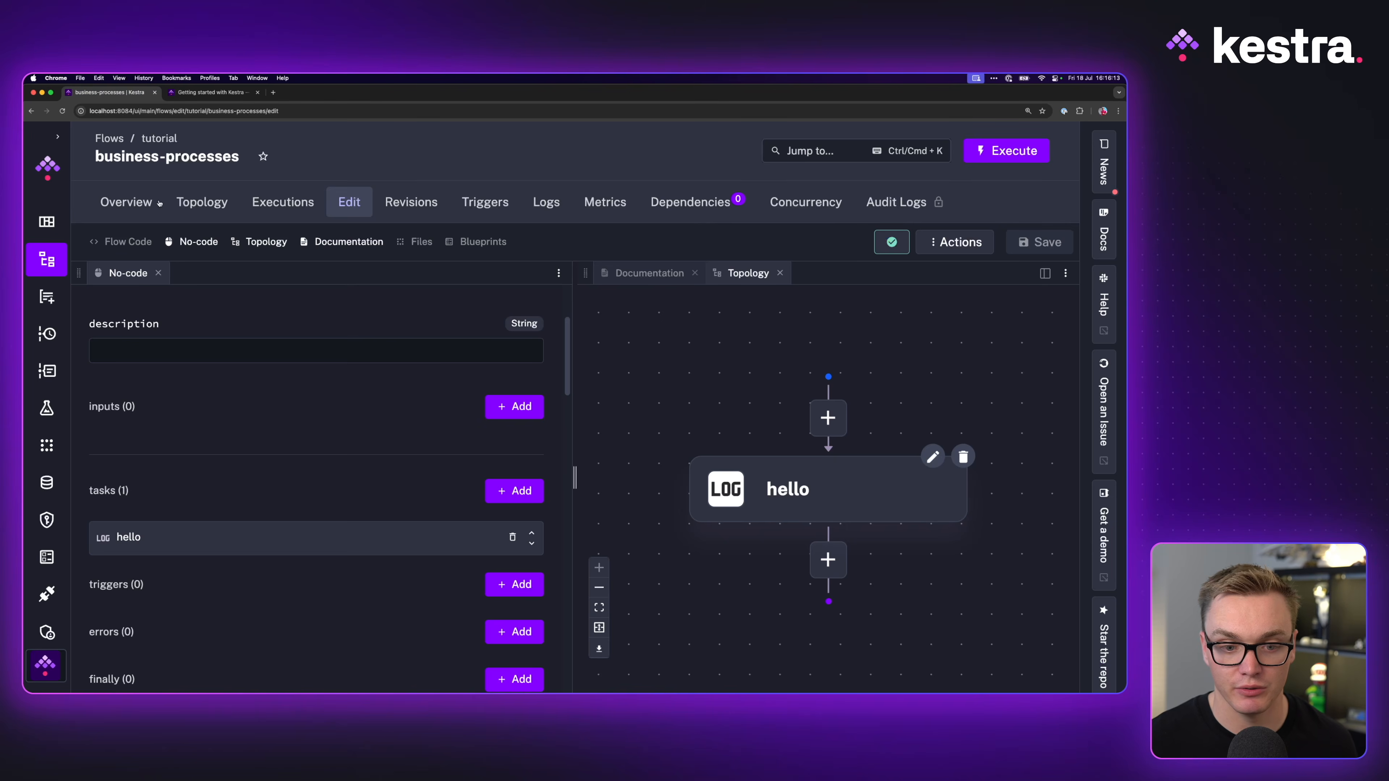
click(514, 405)
click(136, 333)
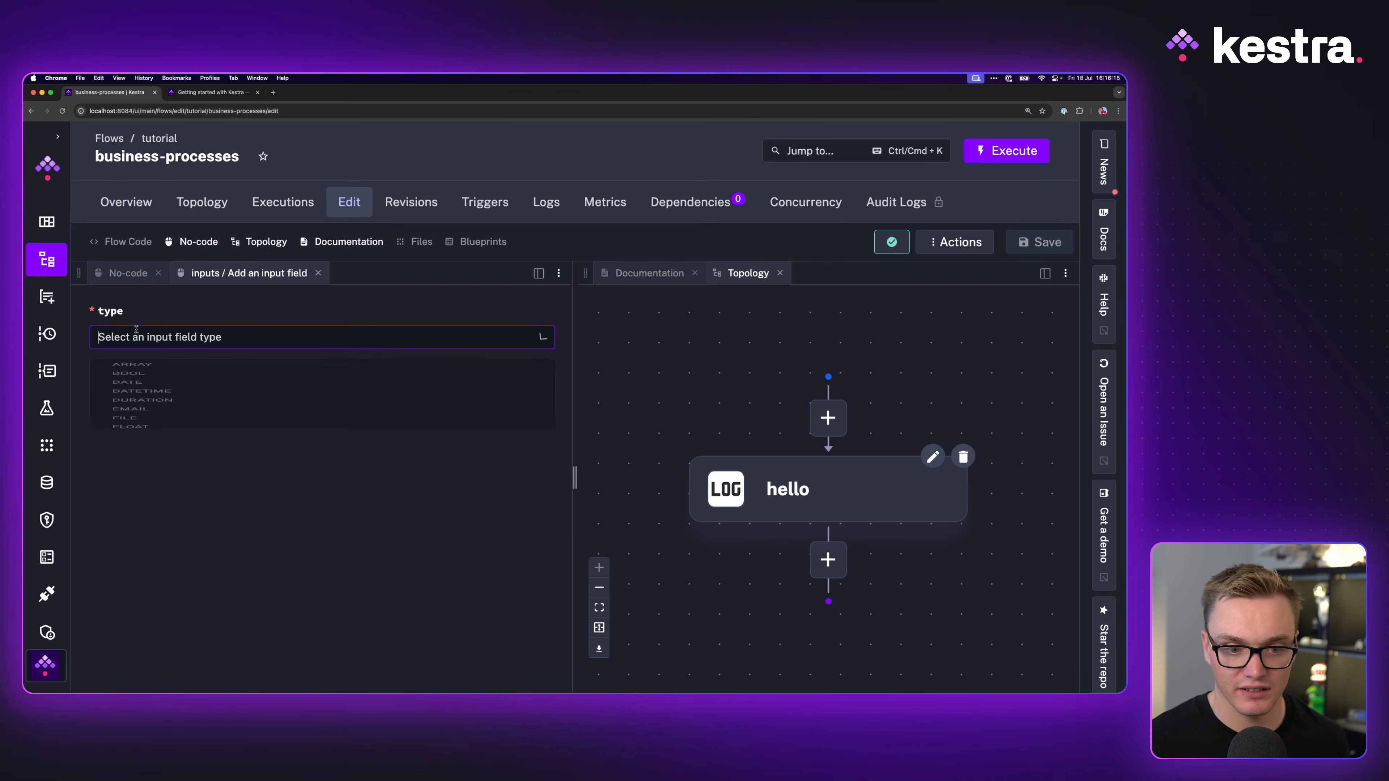
click(207, 92)
click(109, 91)
click(164, 337)
text(str)
click(164, 376)
Step: Give the input id request.name with a person's name as its default, and save the flow
click(167, 412)
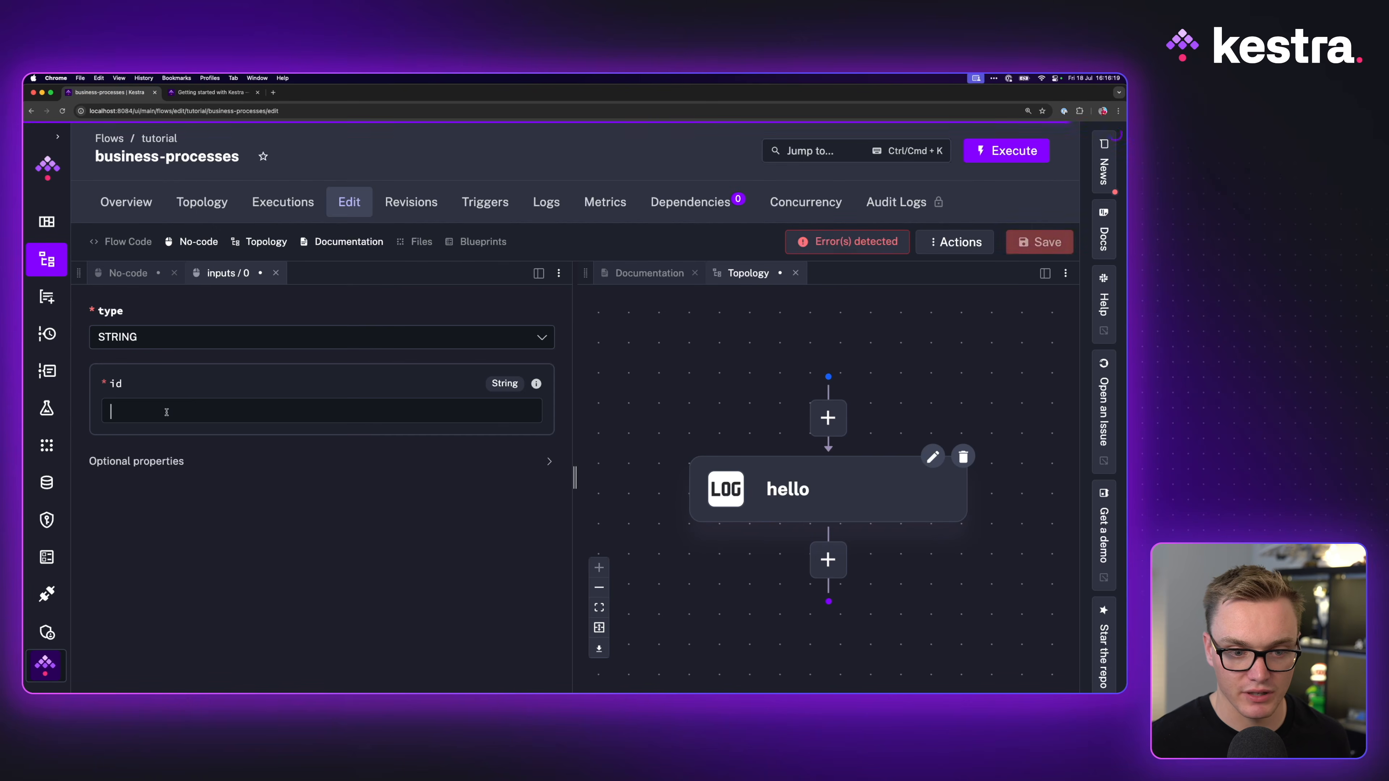
text(requ)
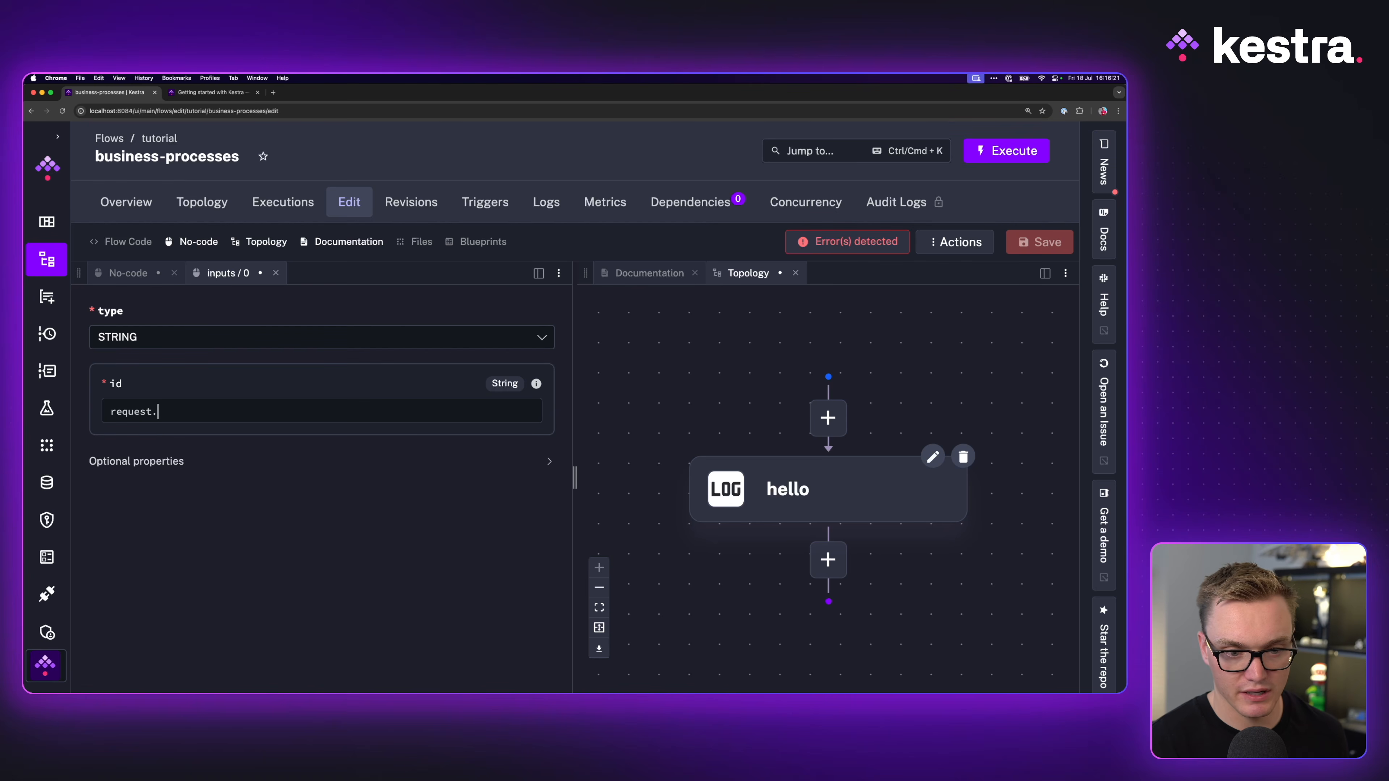
text(est.)
click(189, 92)
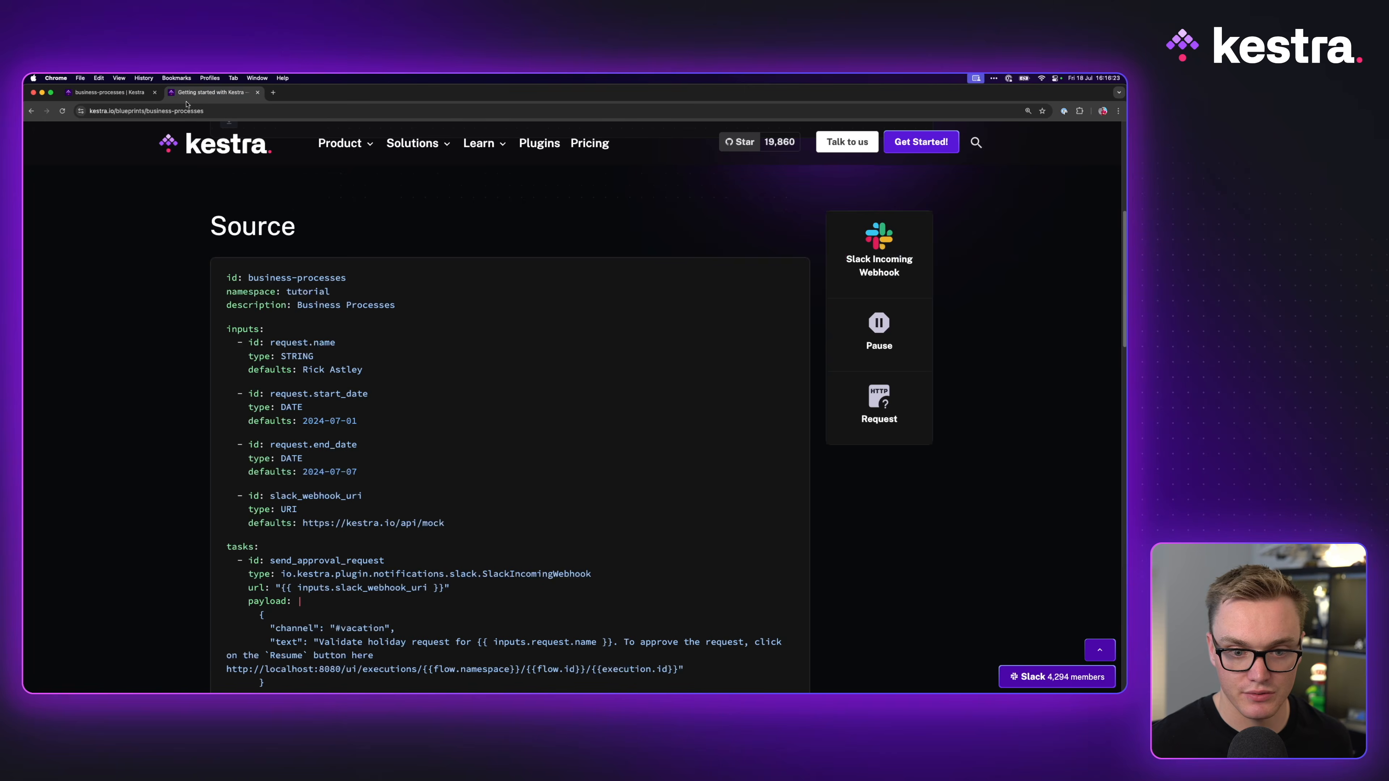
click(109, 93)
text(name)
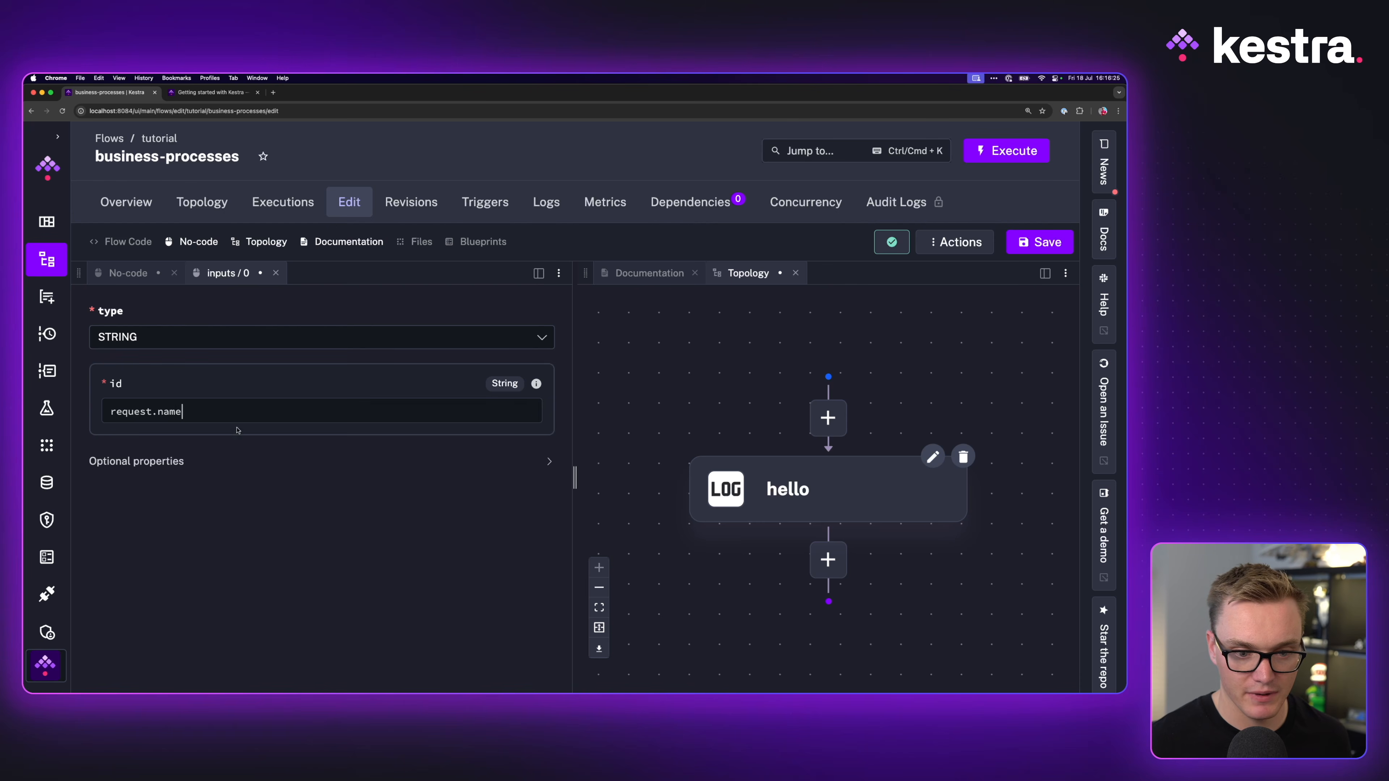
click(219, 461)
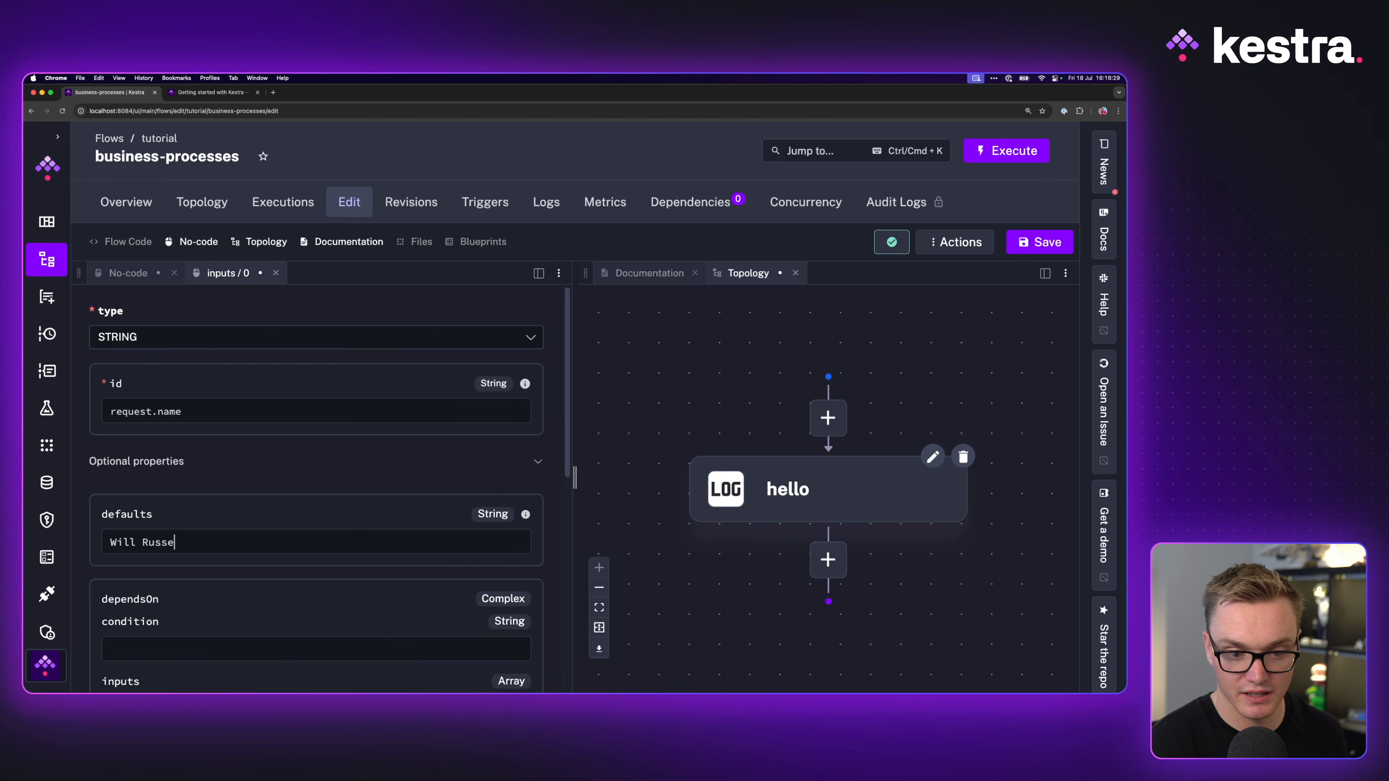
click(1023, 248)
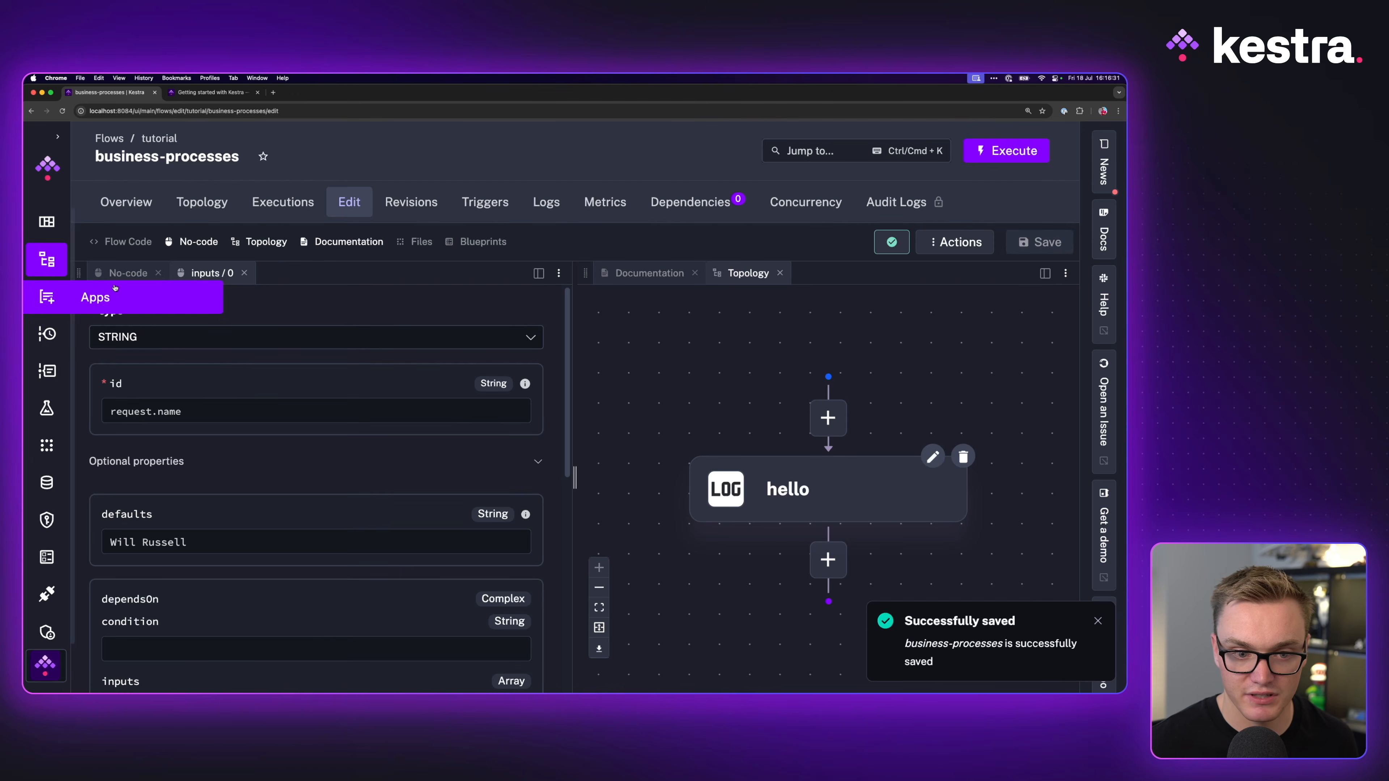
click(131, 273)
scroll(357, 501, down, 1)
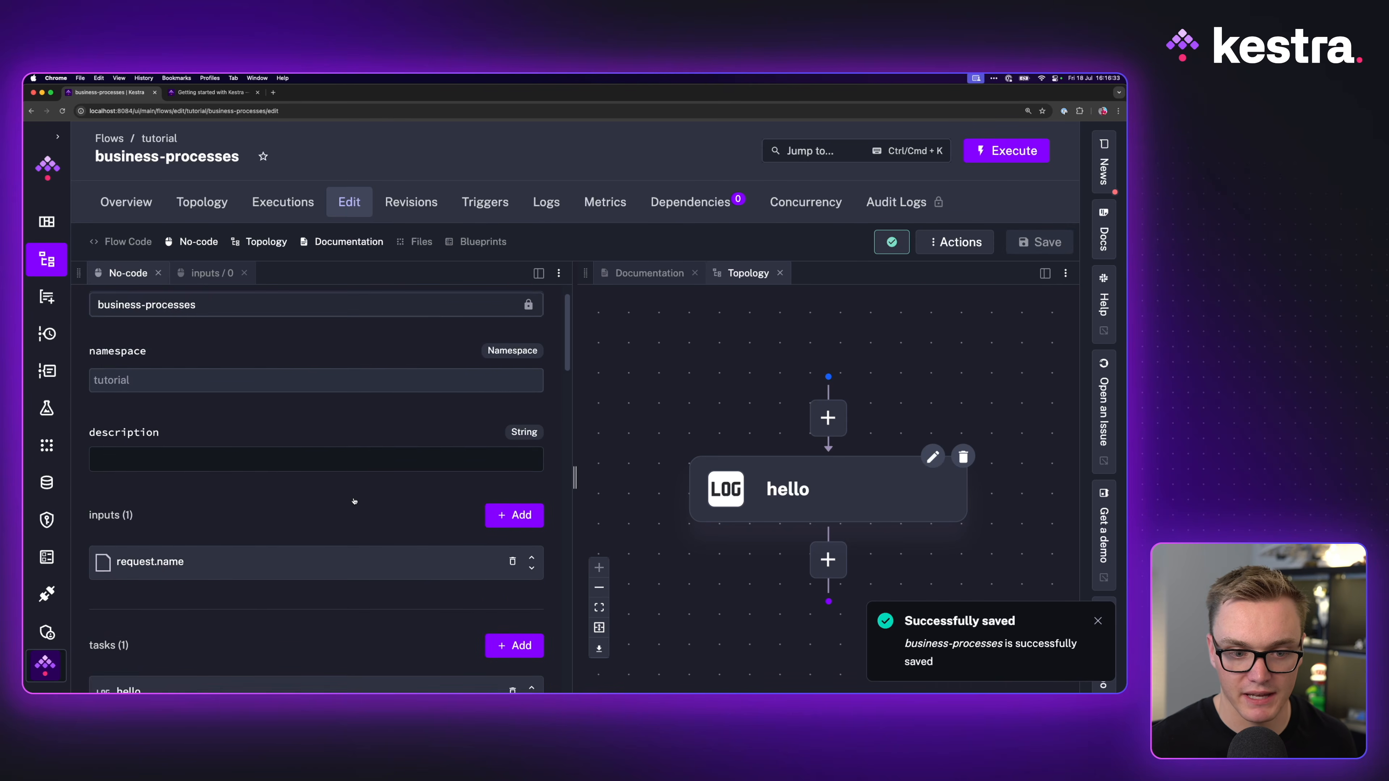
Step: Add another flow input and make it a DATE
scroll(345, 499, down, 4)
click(513, 423)
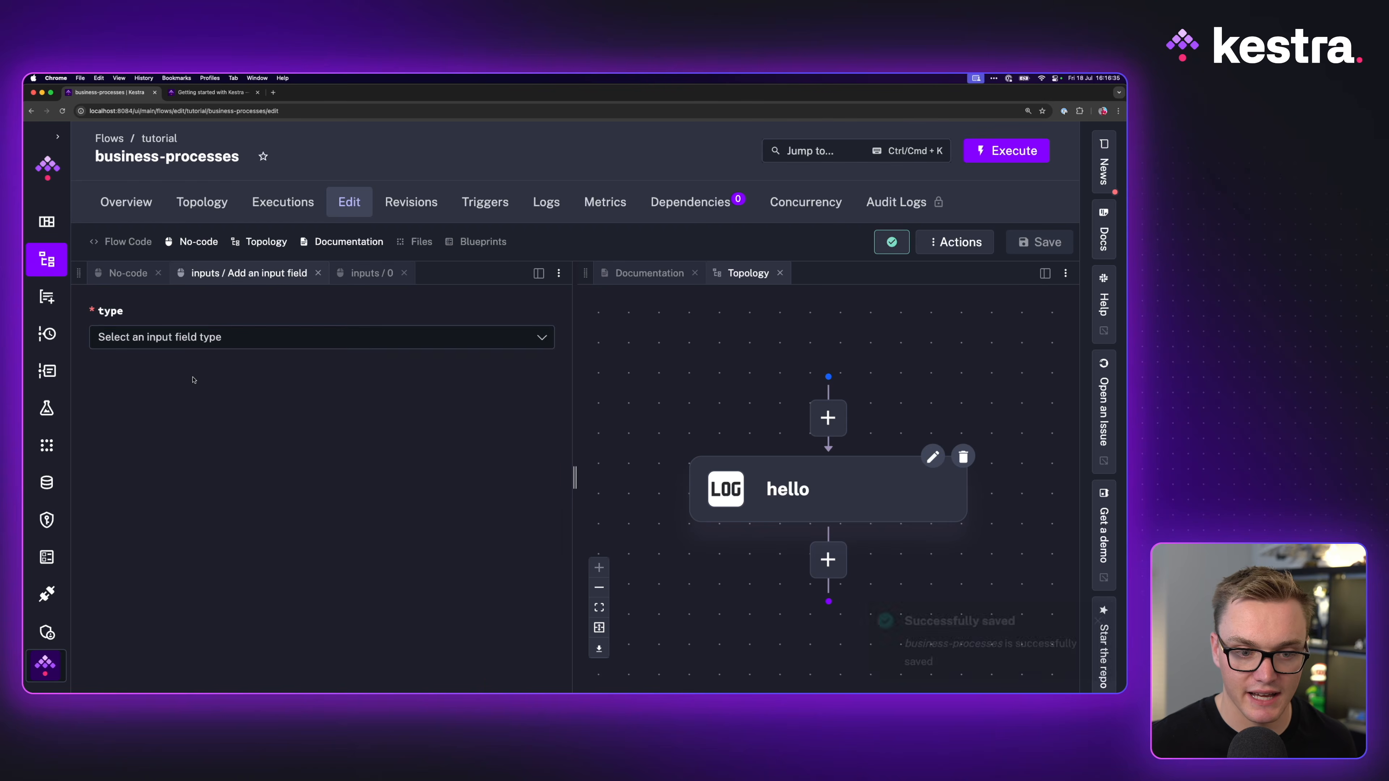
click(179, 344)
click(200, 94)
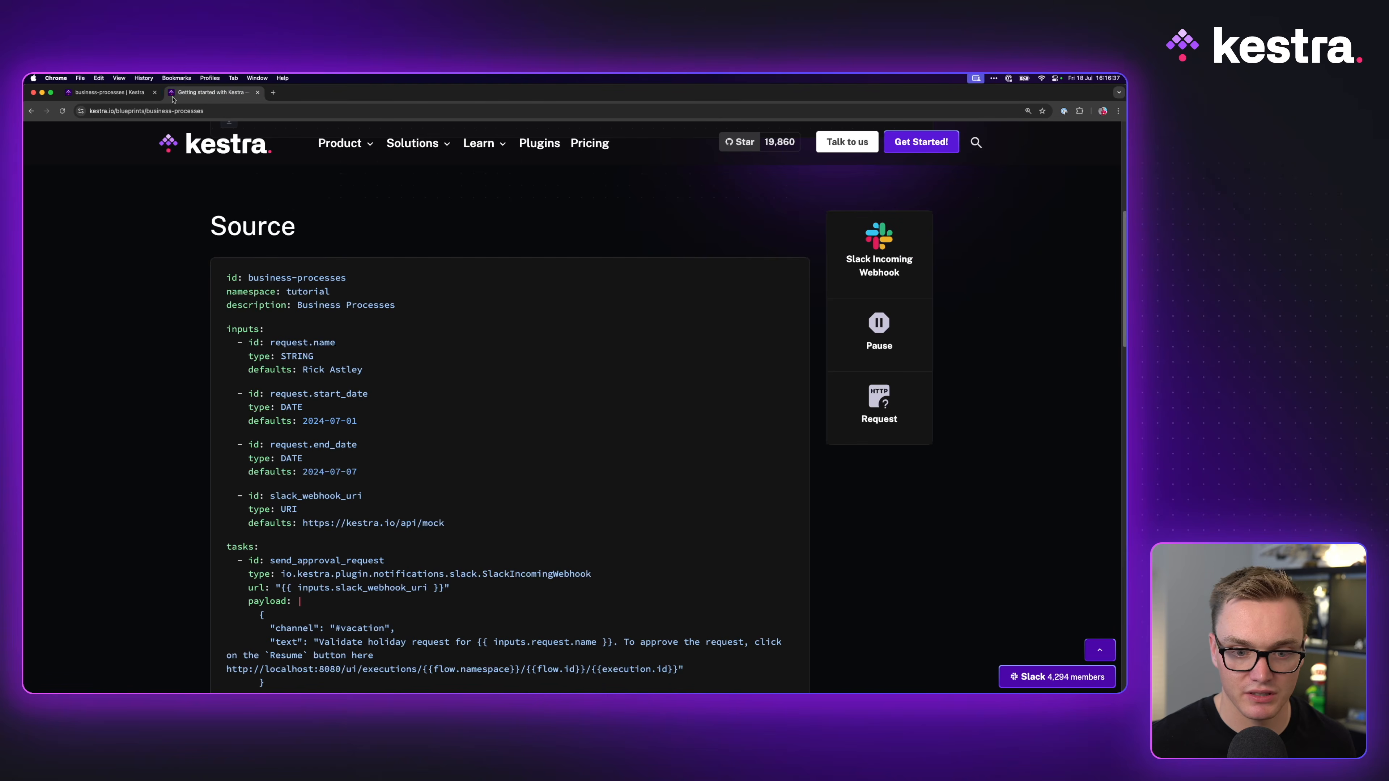
click(108, 94)
click(210, 334)
text(da)
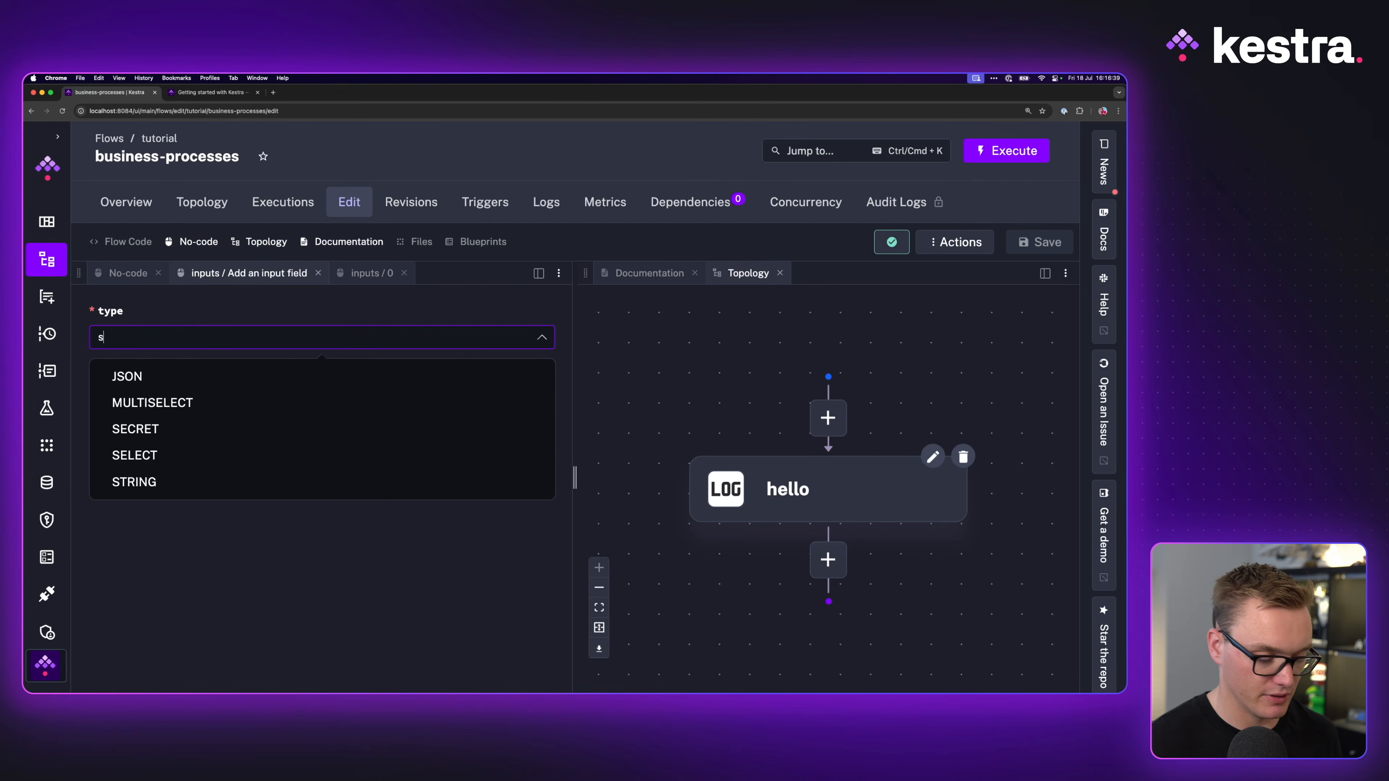
click(174, 374)
Step: Set its id to request.start_date and default 2024-07-01, copied from the blueprint, then save
click(175, 412)
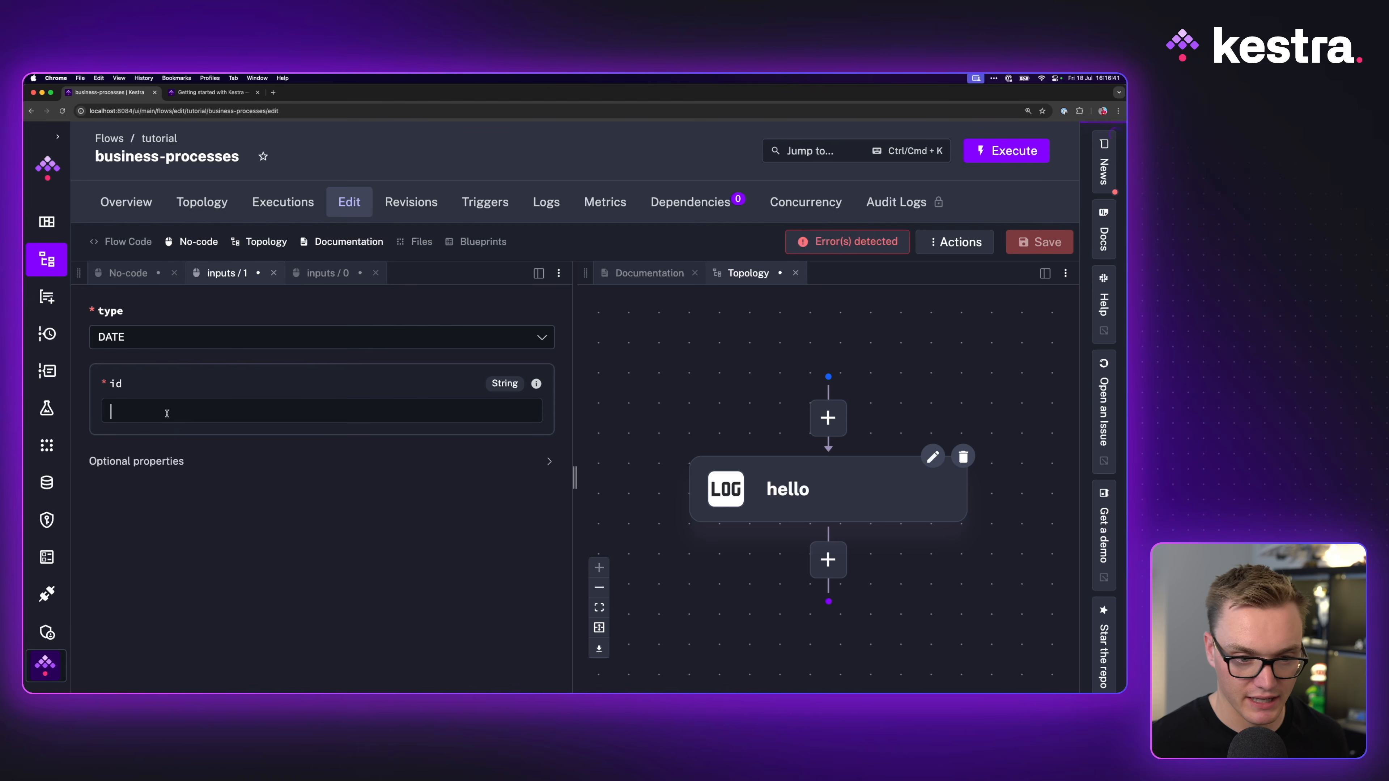
text(request.start)
click(186, 461)
scroll(198, 554, down, 3)
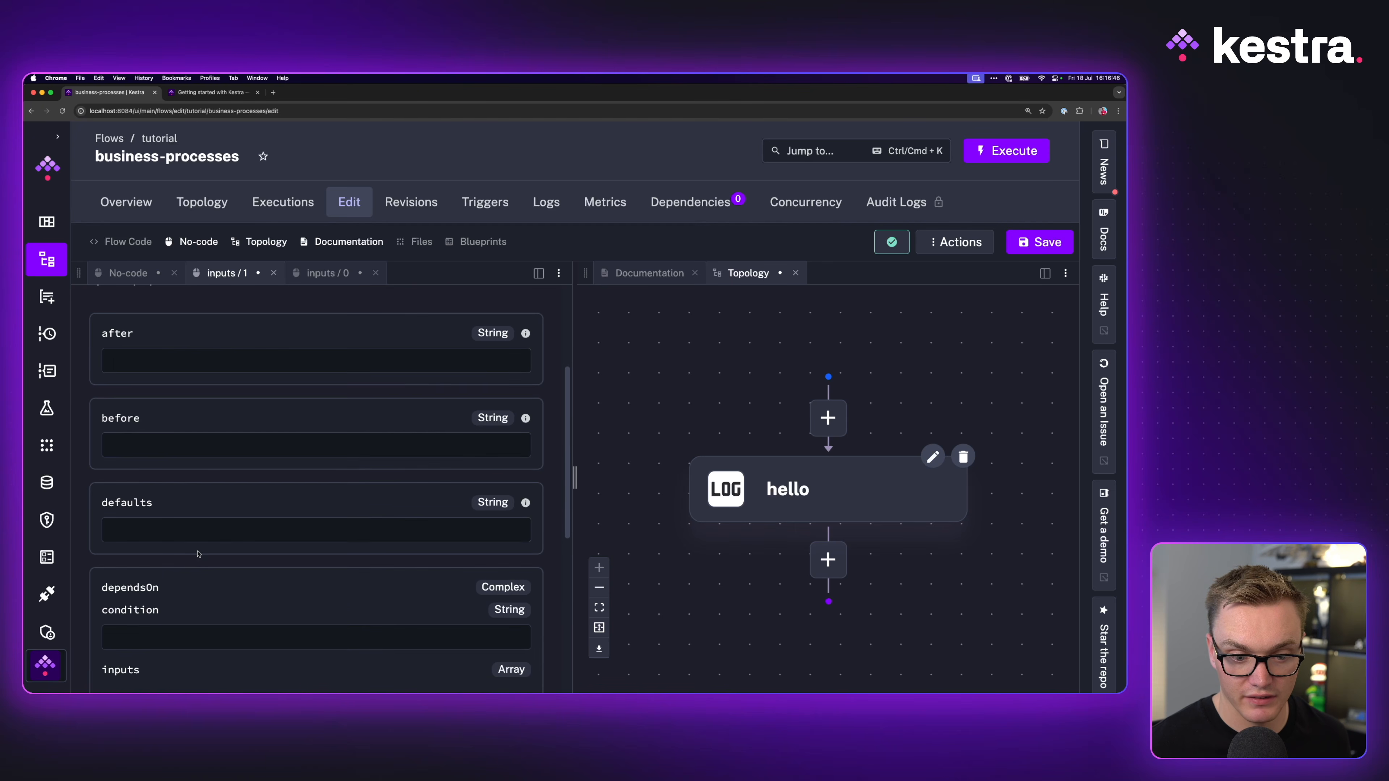
click(202, 91)
drag(358, 421, 302, 421)
key(super+c)
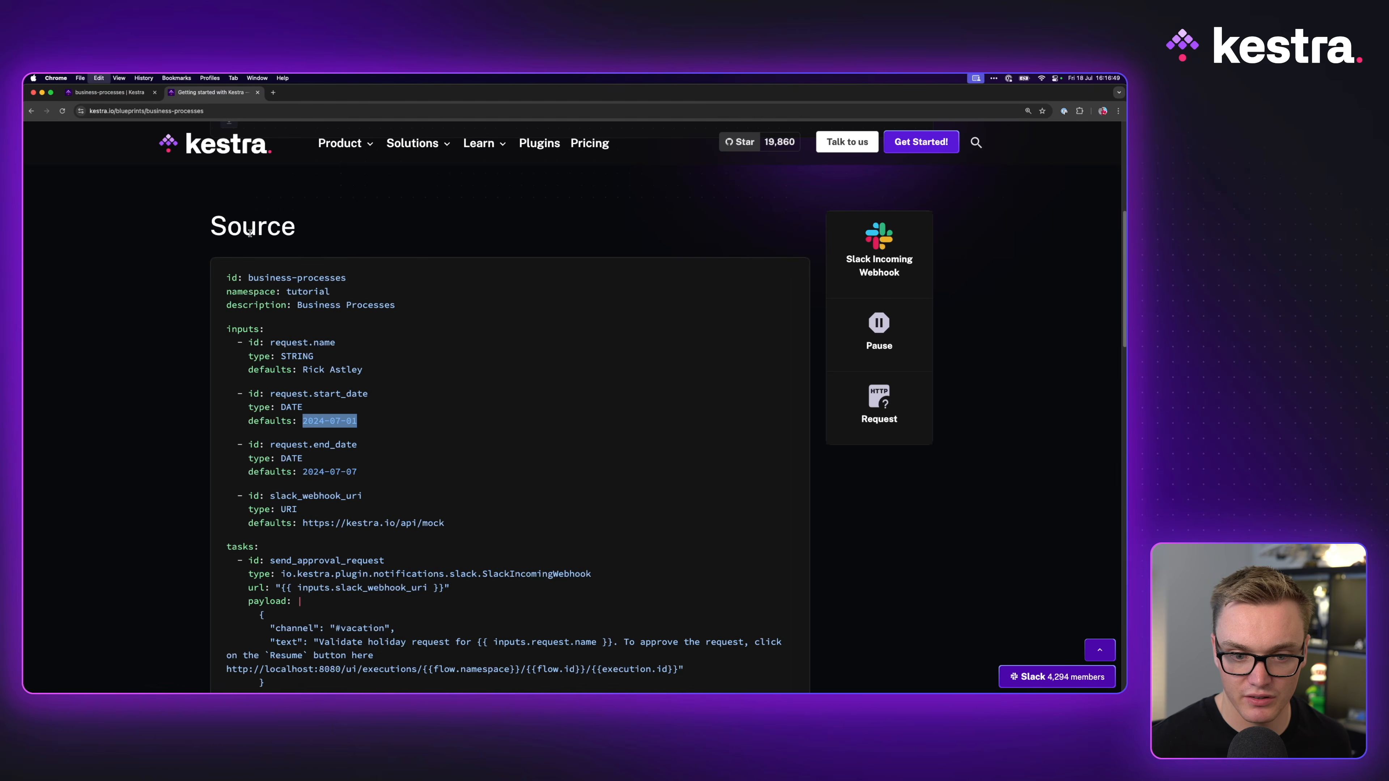
click(115, 96)
key(super+v)
click(1059, 240)
click(127, 273)
scroll(328, 438, down, 4)
Step: Add a second DATE input with id request.end_date
click(513, 426)
click(164, 337)
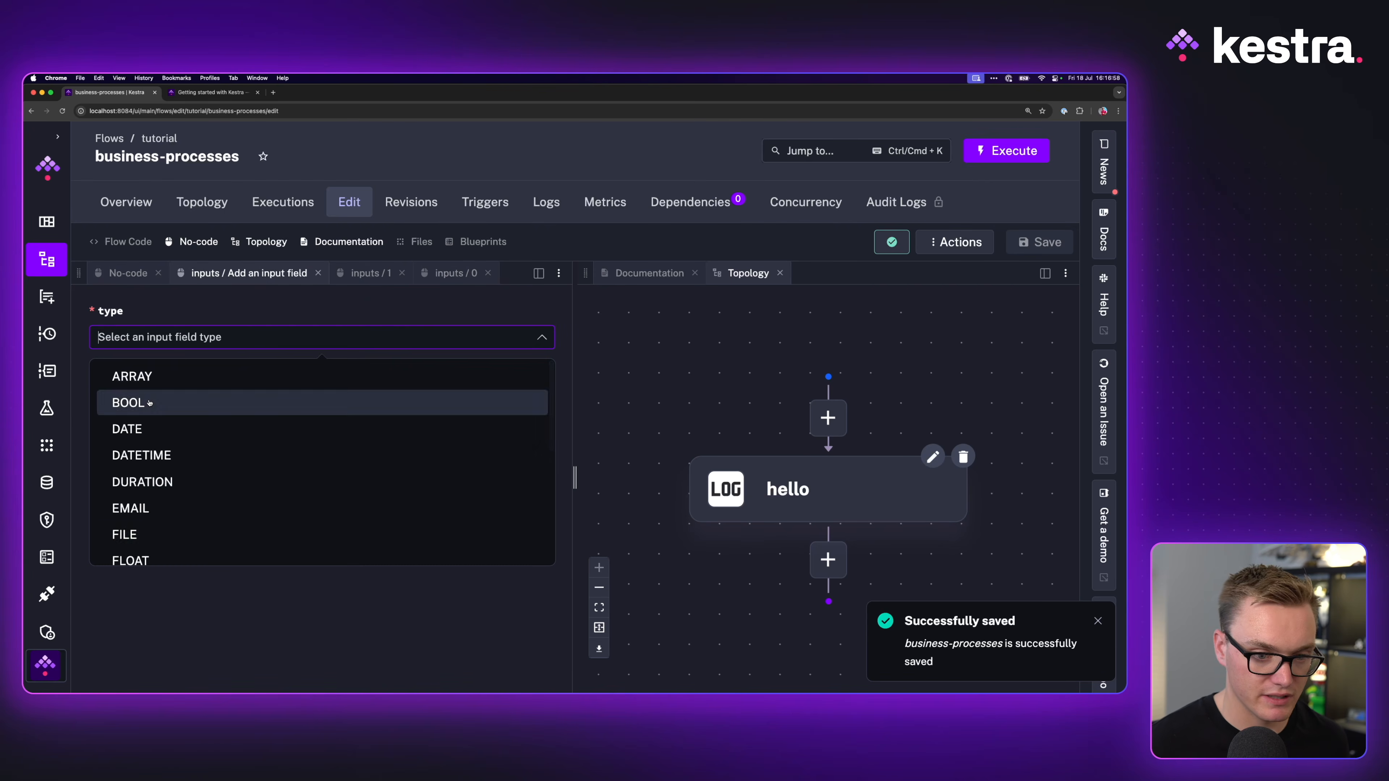
click(129, 429)
click(140, 410)
text(request.end_date)
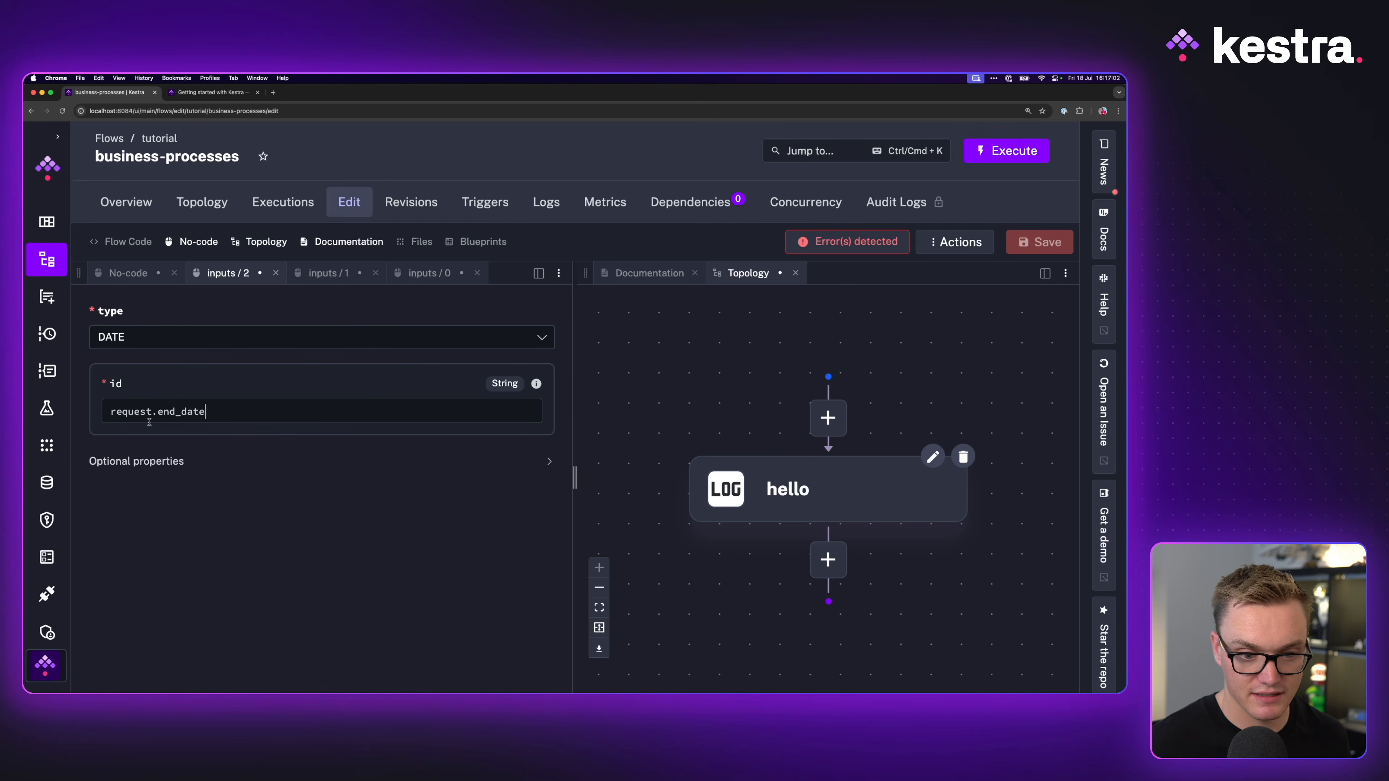
Step: Paste 2024-07-07 from the blueprint as request.end_date's default and save the flow
click(137, 461)
scroll(317, 492, down, 3)
click(191, 94)
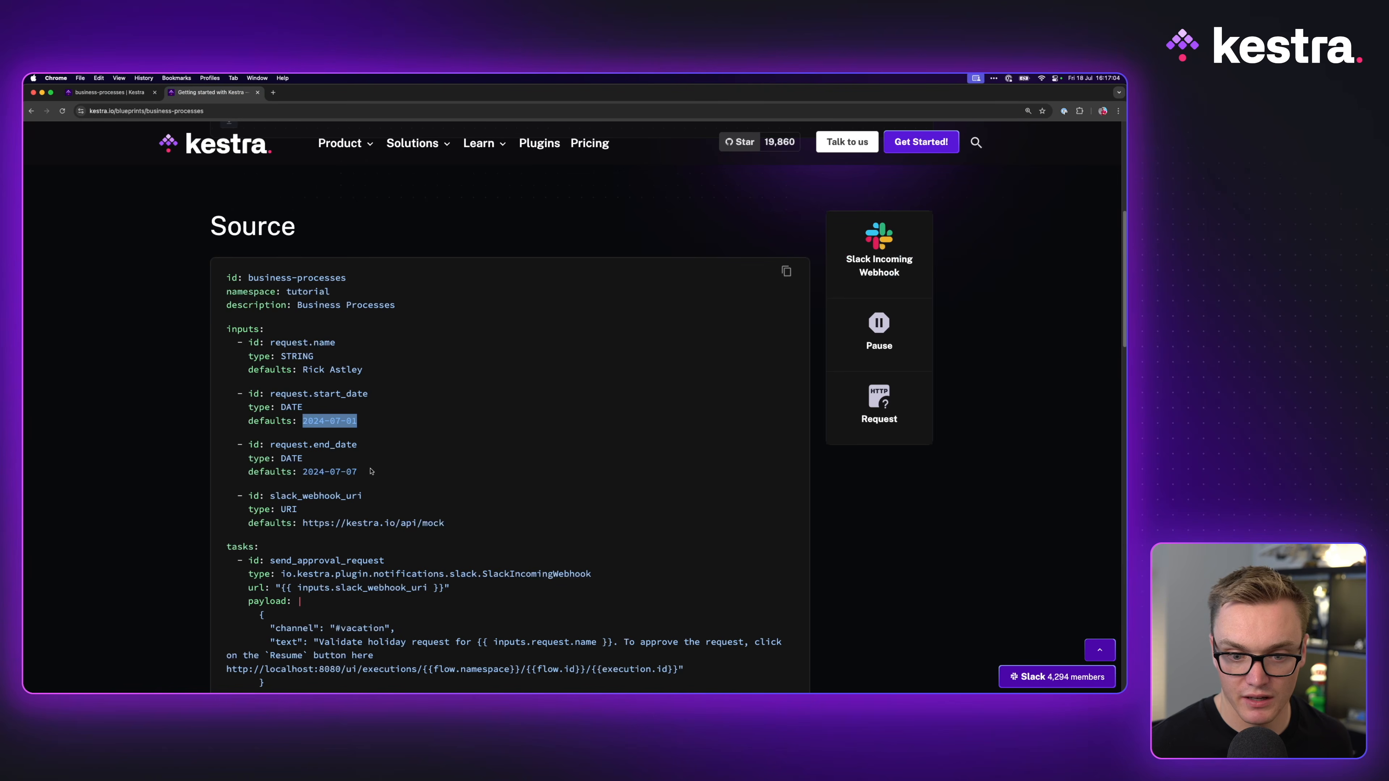
drag(370, 471, 301, 471)
click(109, 92)
scroll(190, 552, down, 1)
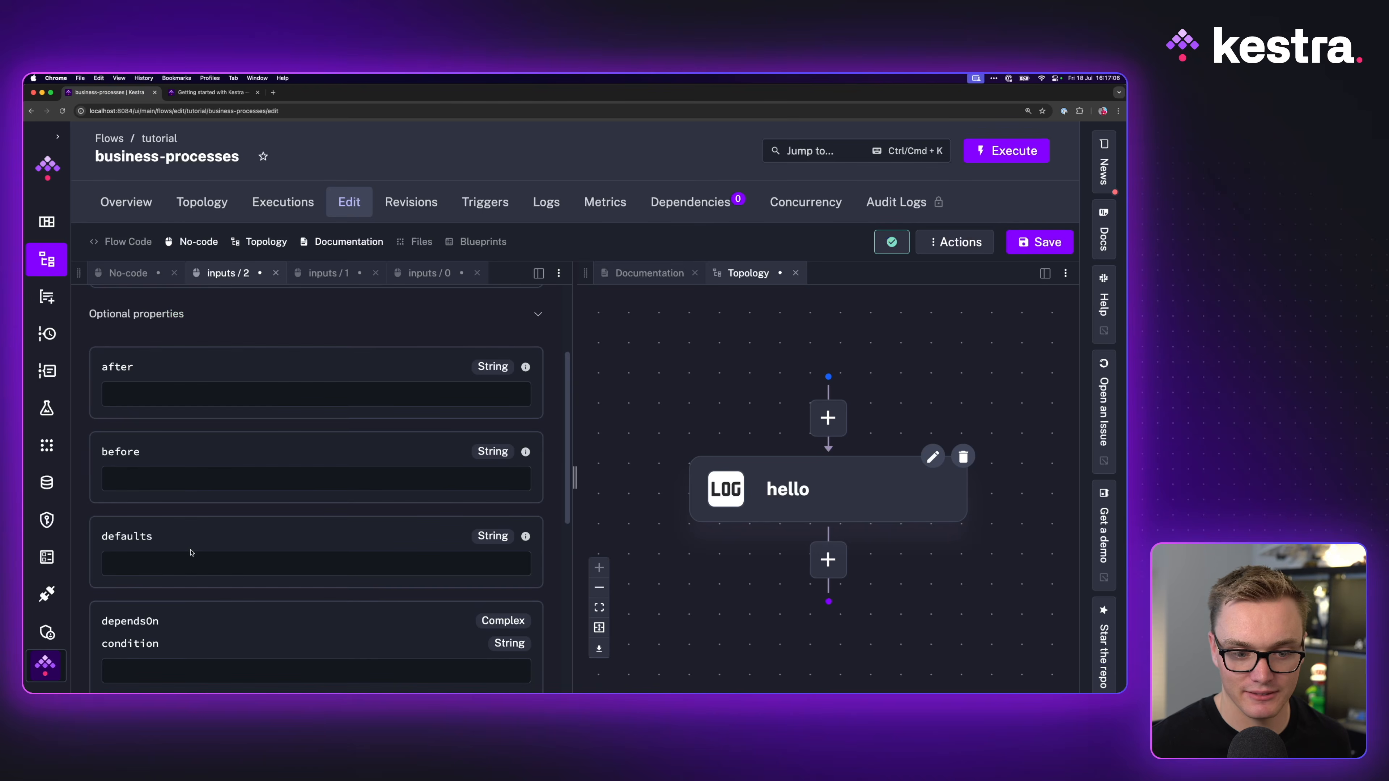
click(153, 565)
key(super+v)
key(super+s)
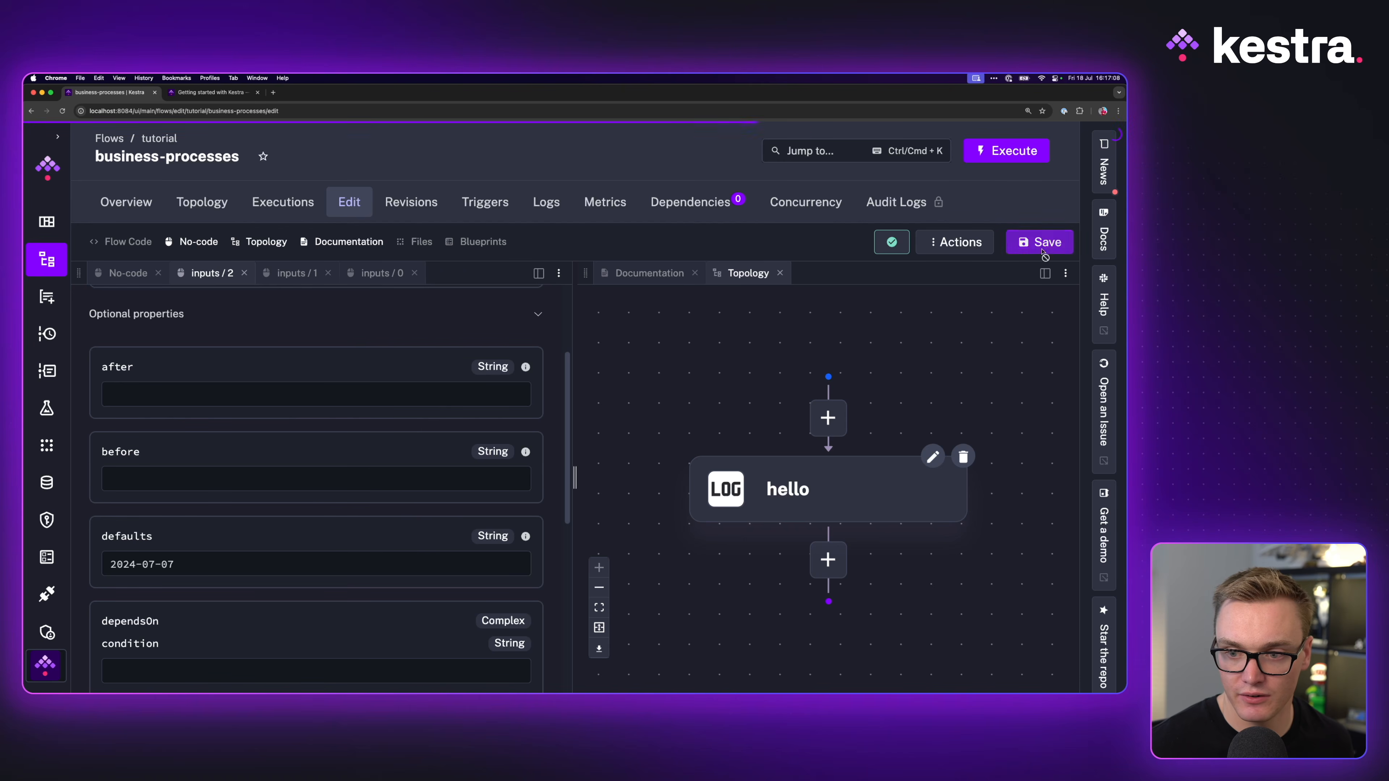
click(132, 275)
scroll(248, 485, down, 3)
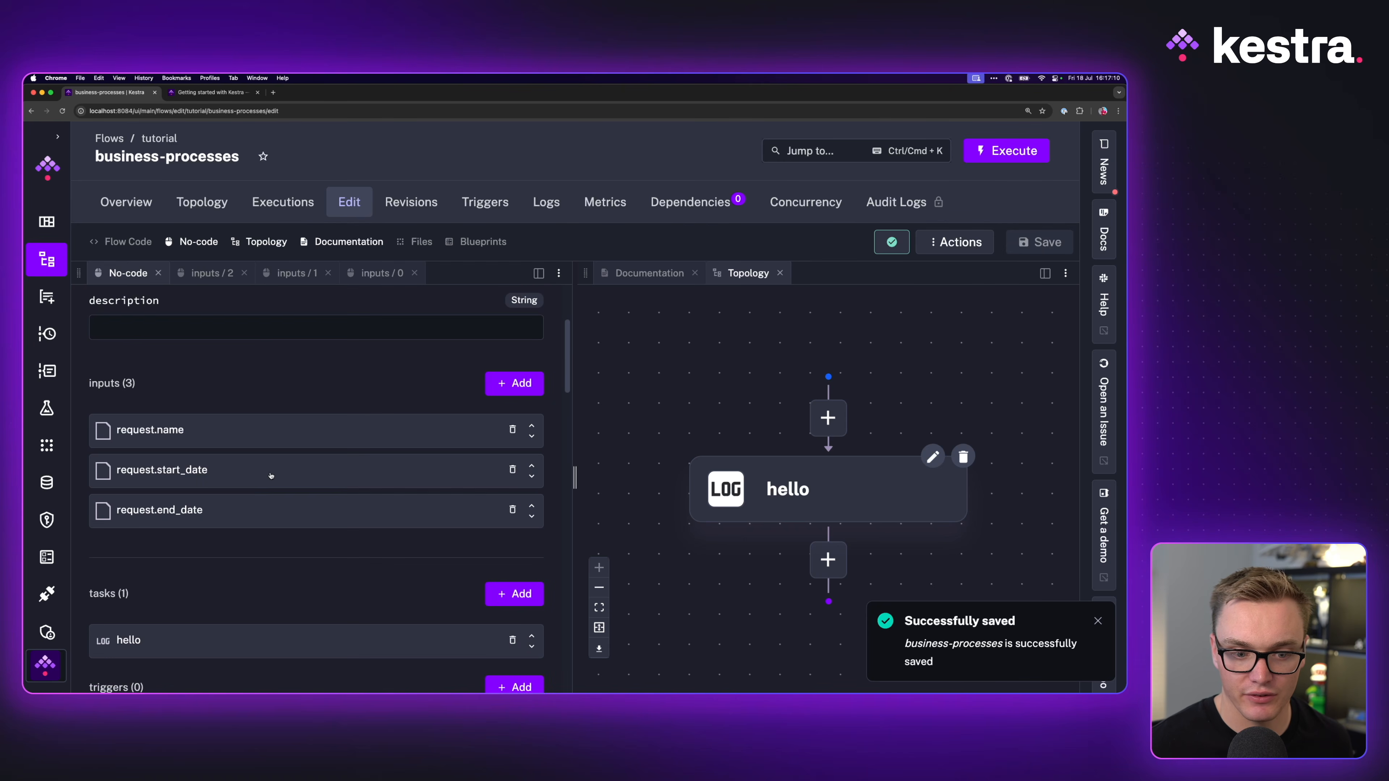
click(508, 384)
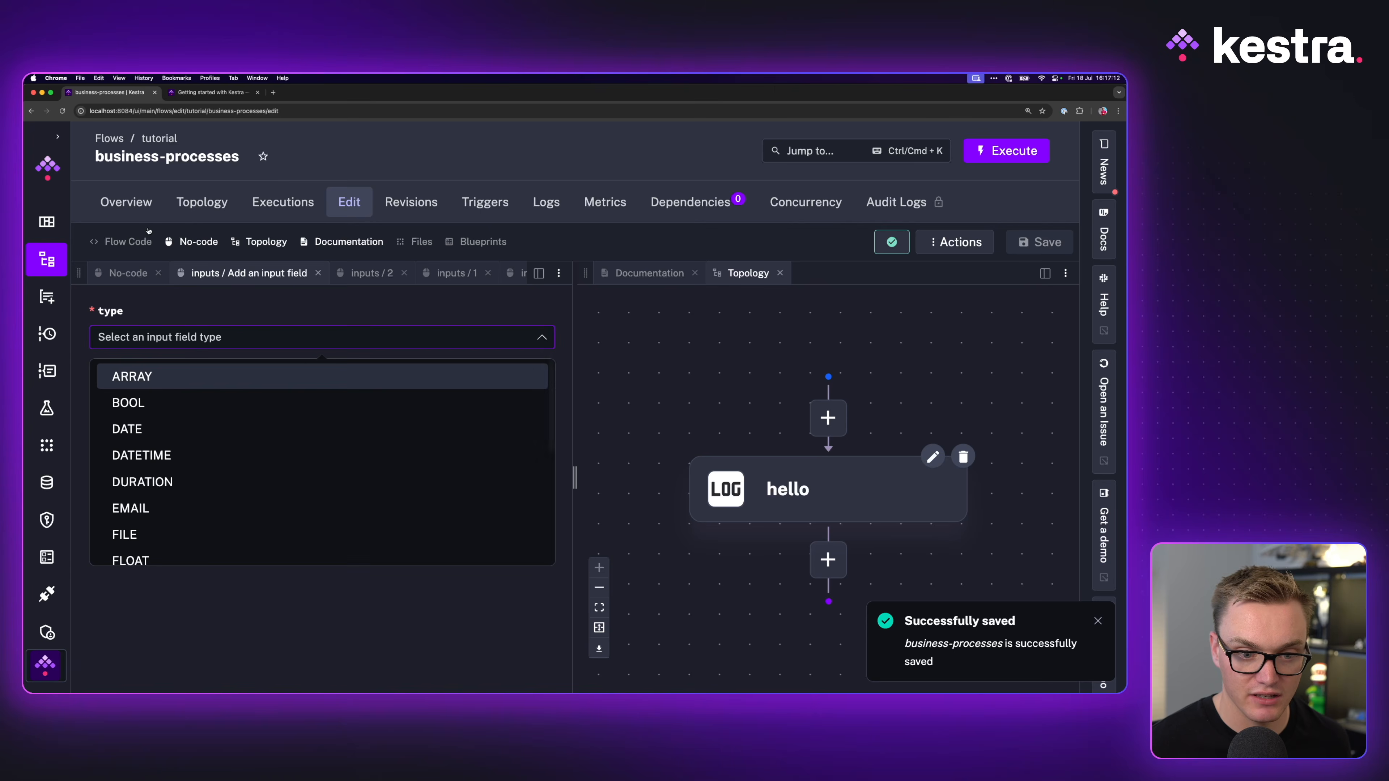
Step: Add a fourth flow input of type URI with id slack_webhook_uri
click(196, 92)
click(116, 93)
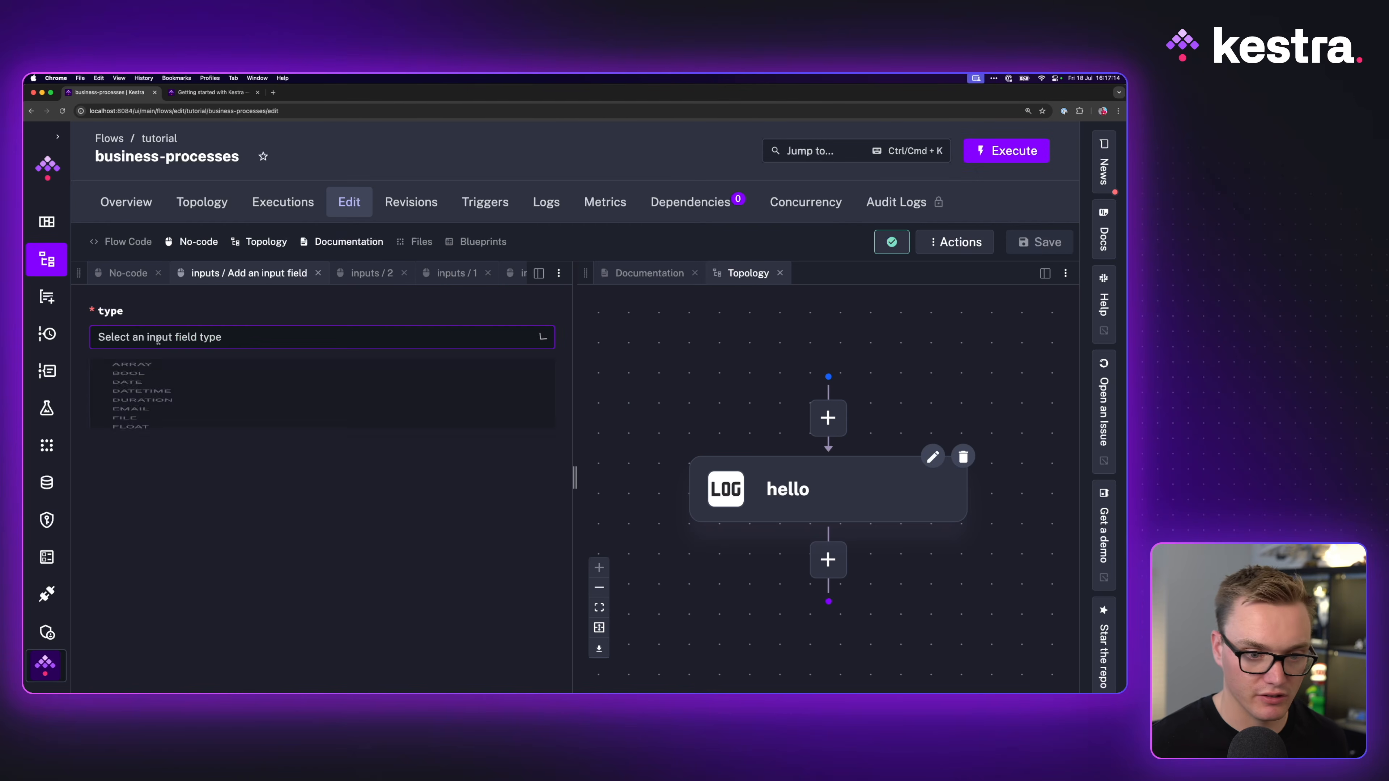
click(158, 337)
text(uri)
click(147, 377)
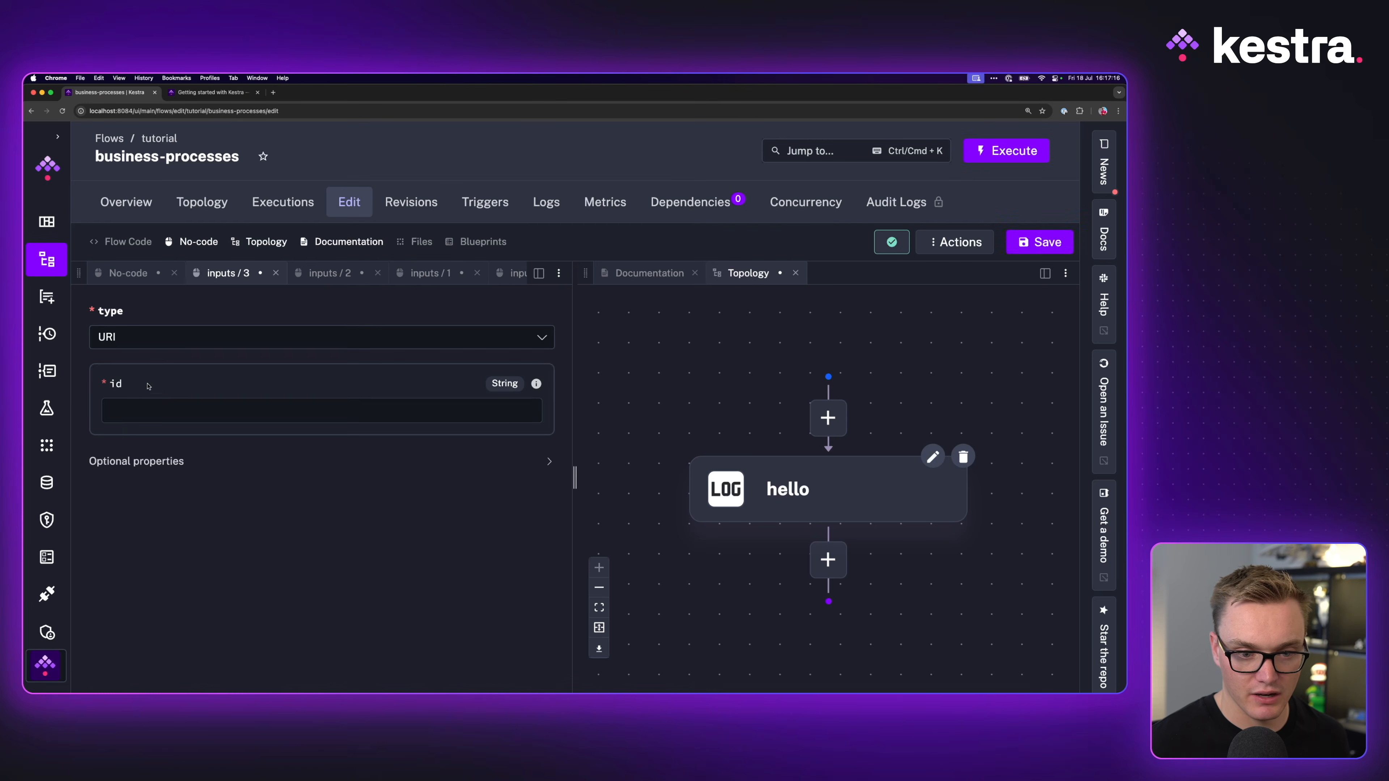
click(147, 410)
text(SLACK))
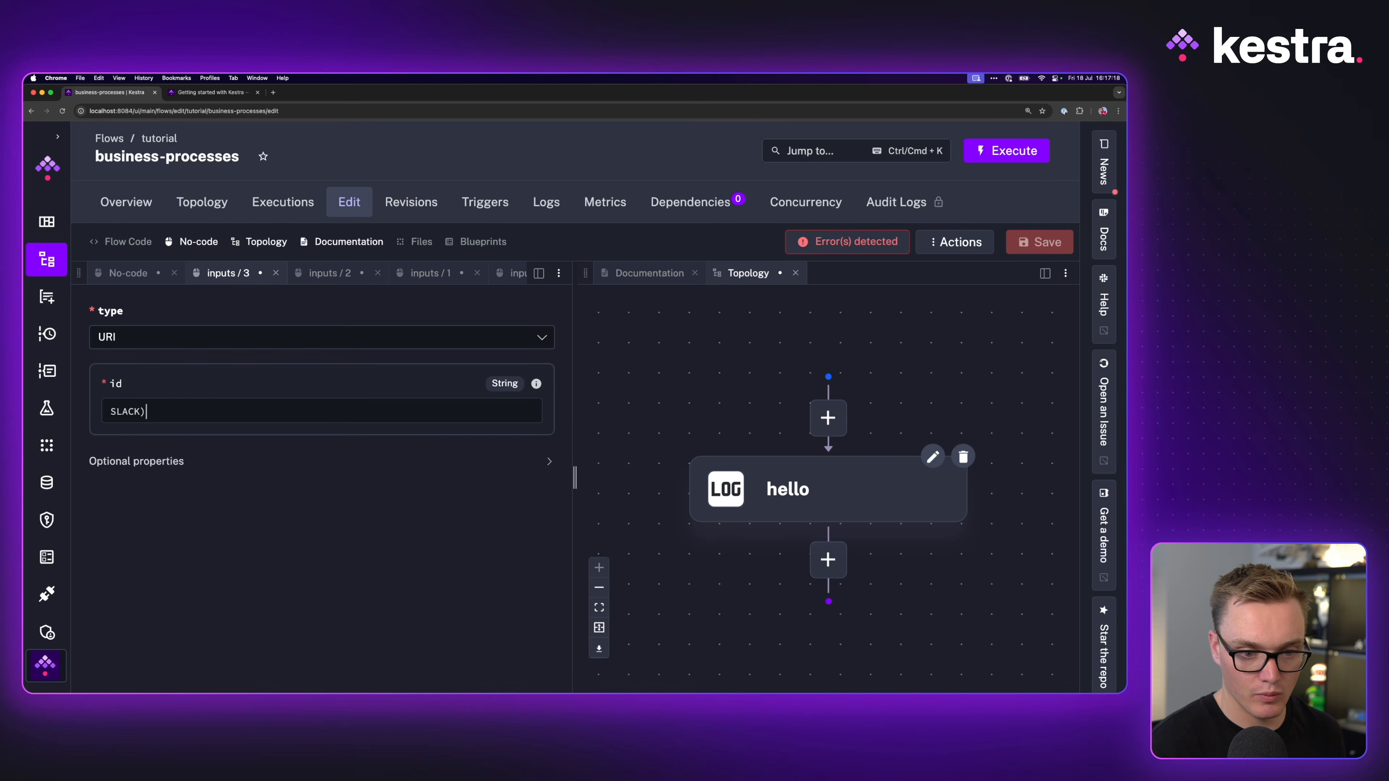
text(WEB)
key(super+BackSpace)
text(slack_webhook_uri)
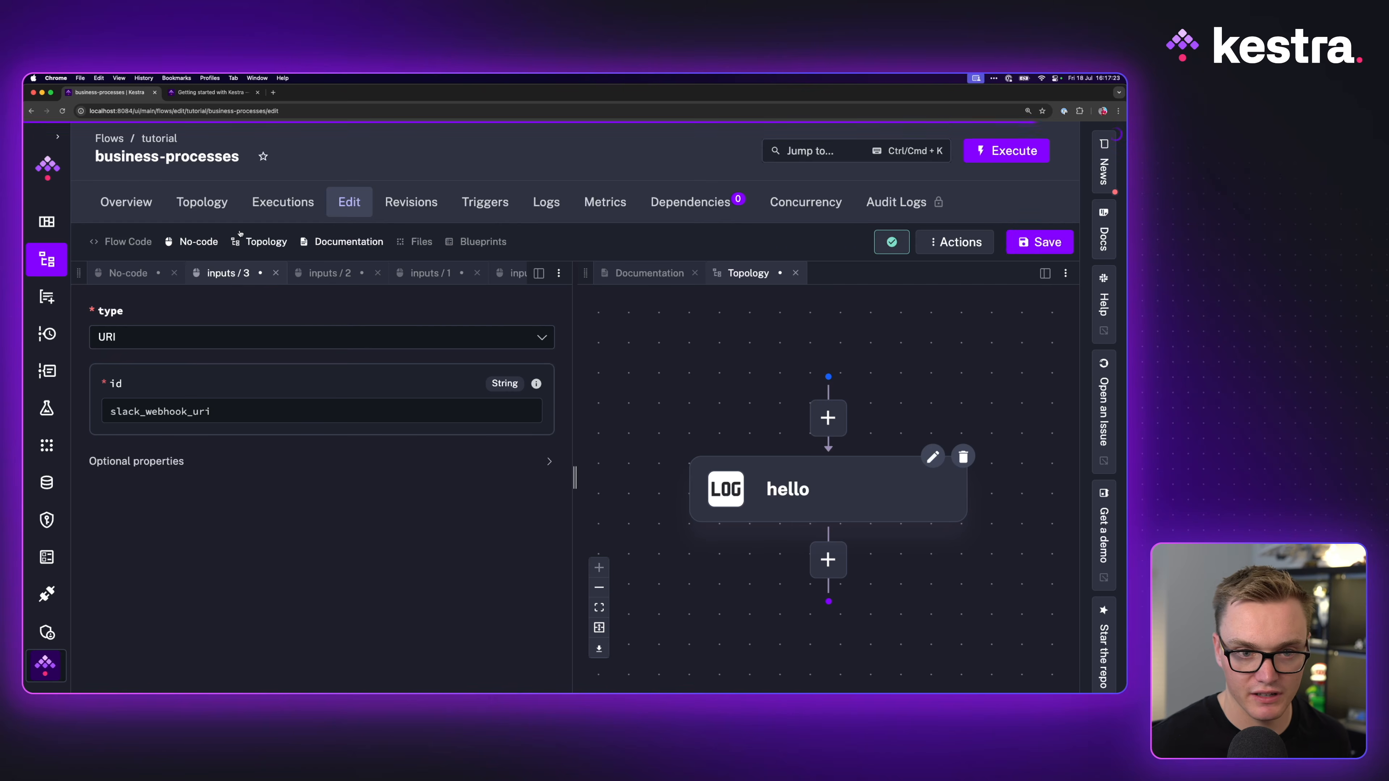
click(197, 91)
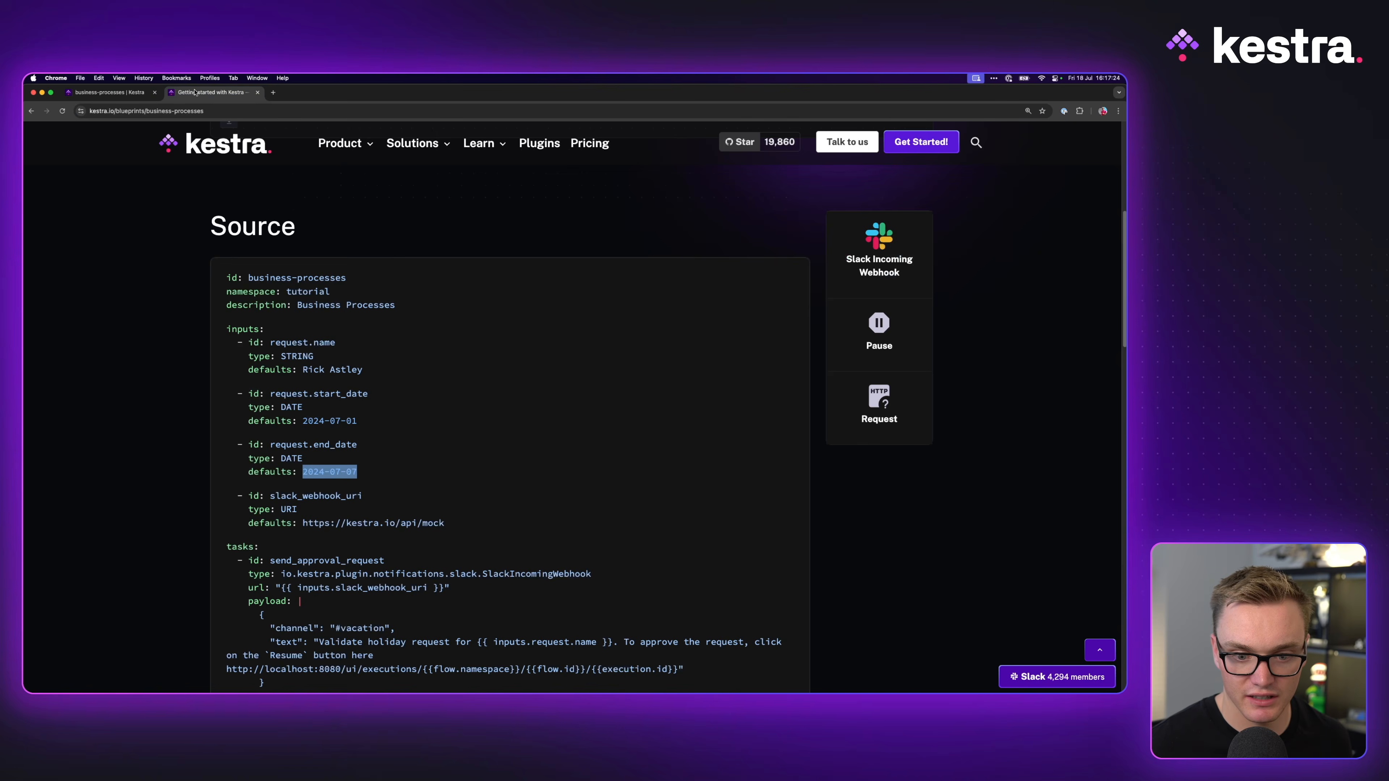
click(118, 92)
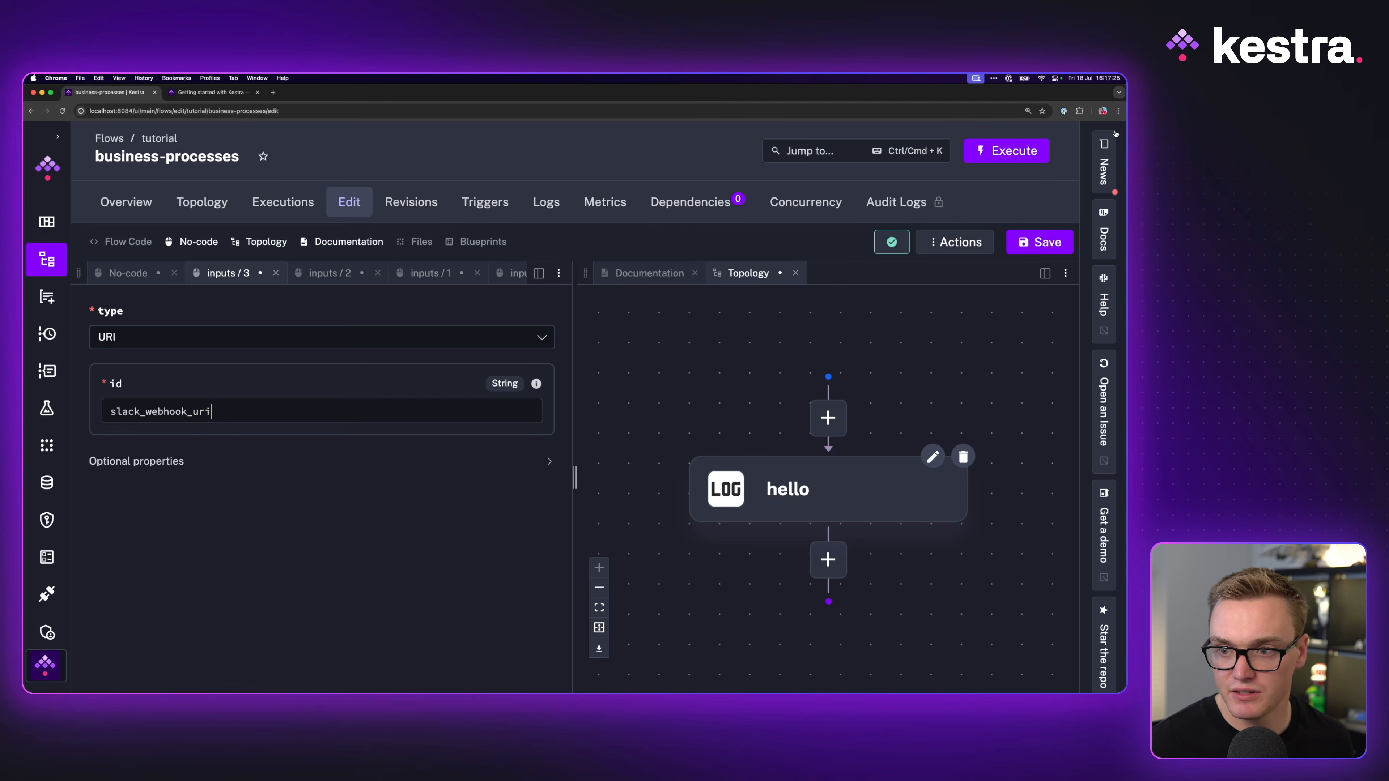
click(159, 465)
click(210, 92)
drag(308, 522, 472, 527)
key(super+c)
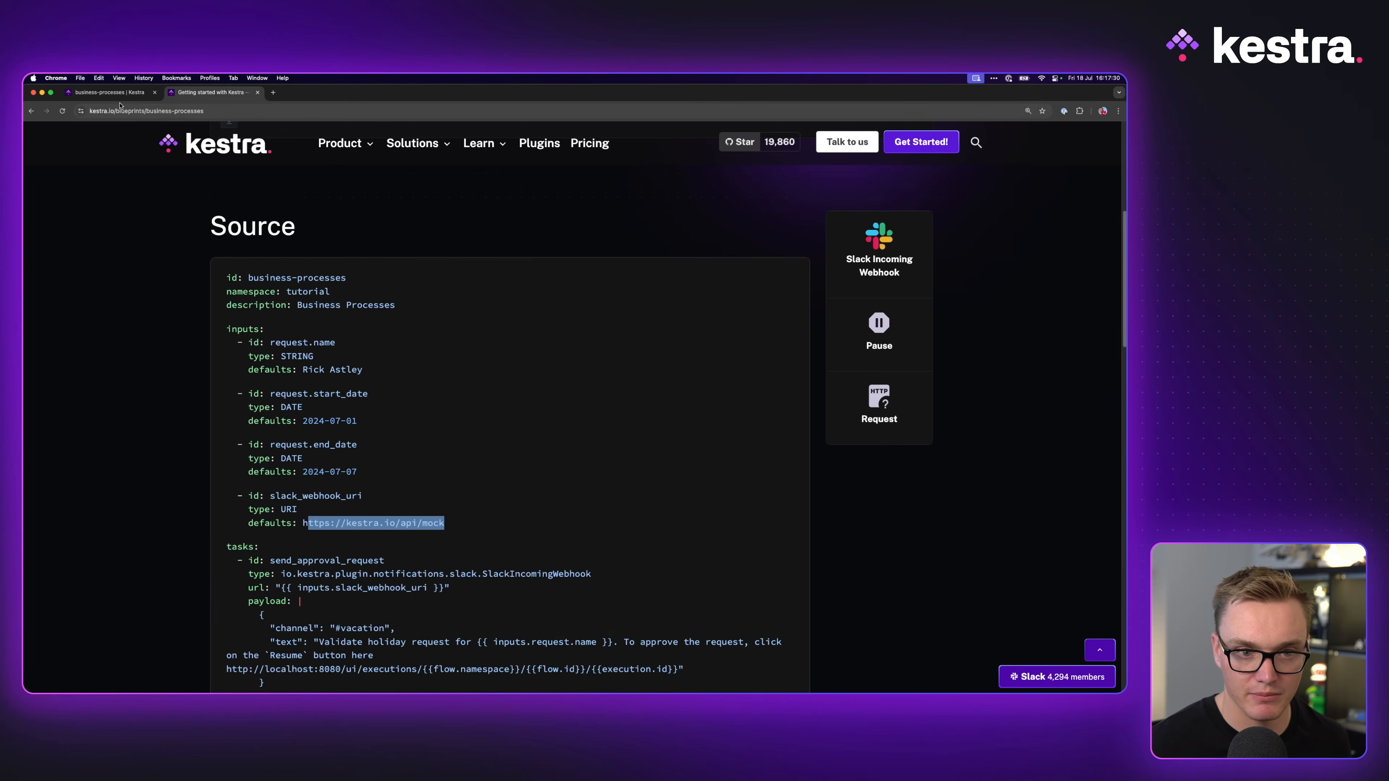
click(109, 92)
click(268, 509)
key(super+v)
key(super+Left)
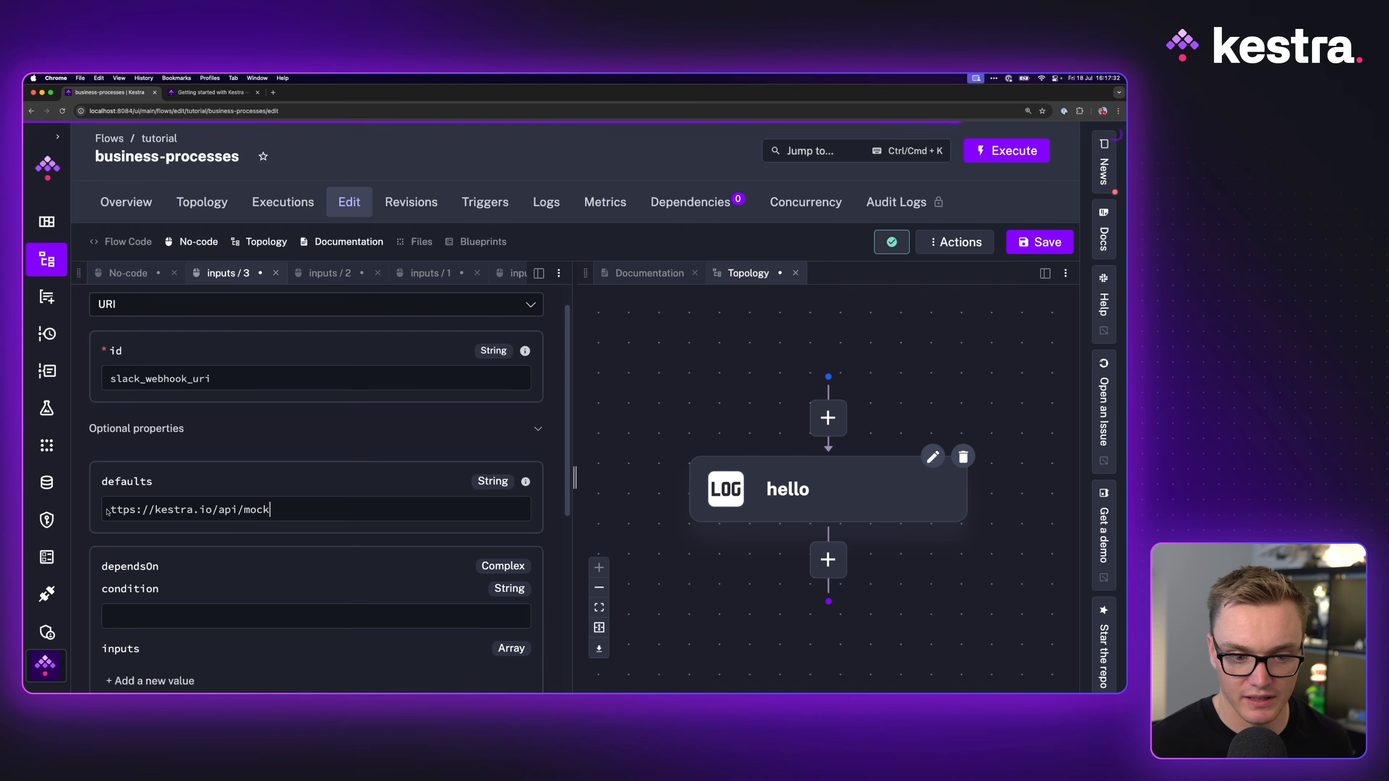
text(h)
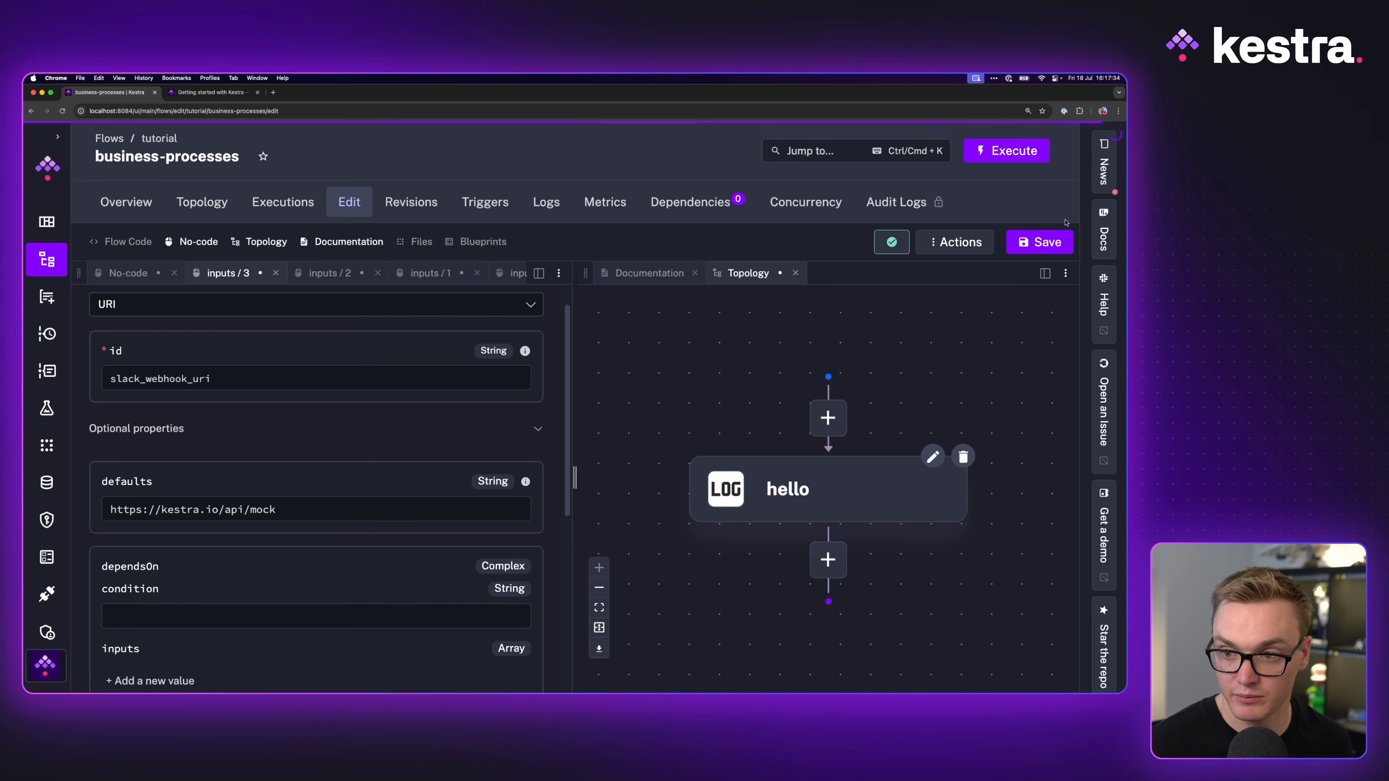
key(super+s)
Step: Close the four open input forms and return to the flow's main form
click(243, 273)
click(244, 273)
click(243, 273)
click(244, 273)
scroll(331, 475, down, 5)
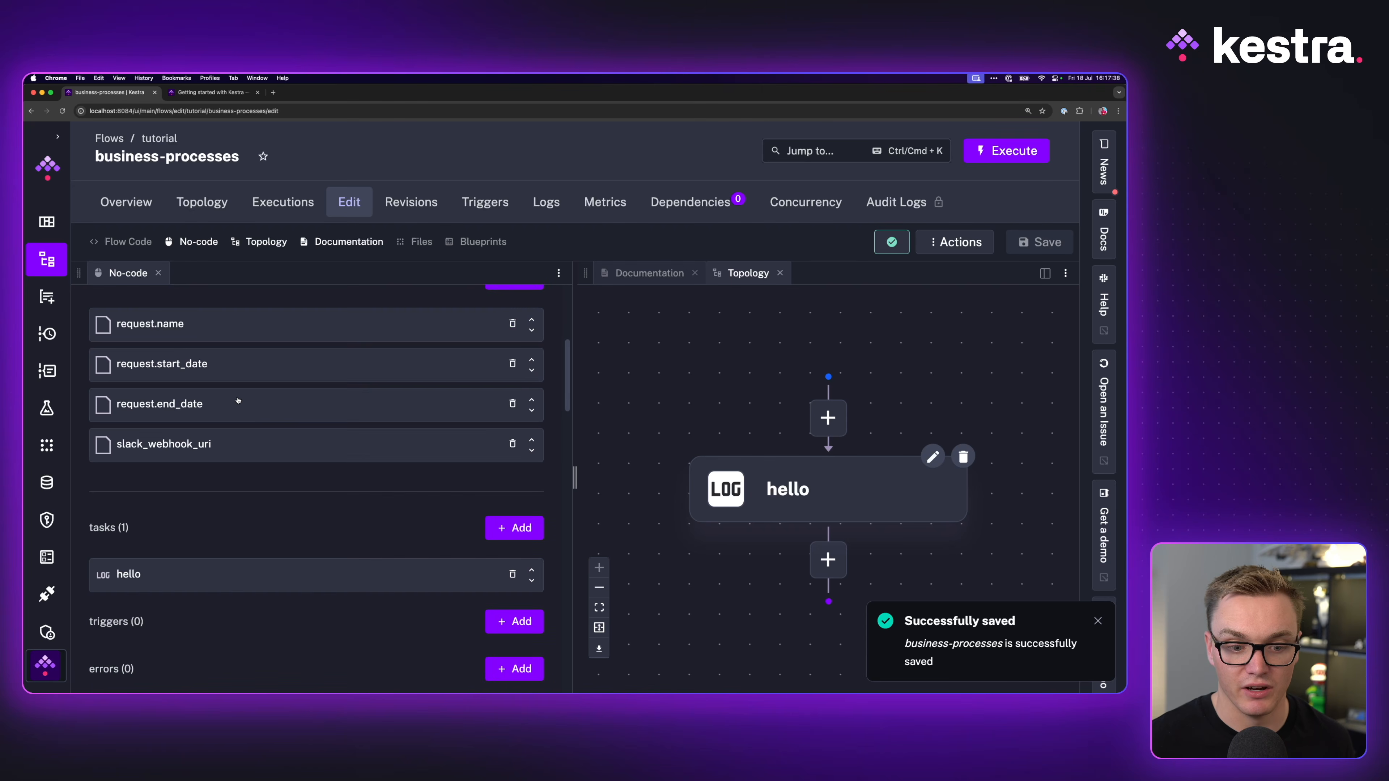
scroll(236, 394, down, 5)
scroll(326, 390, up, 2)
Step: Delete the hello task and add a new Slack Incoming Webhook task
click(512, 392)
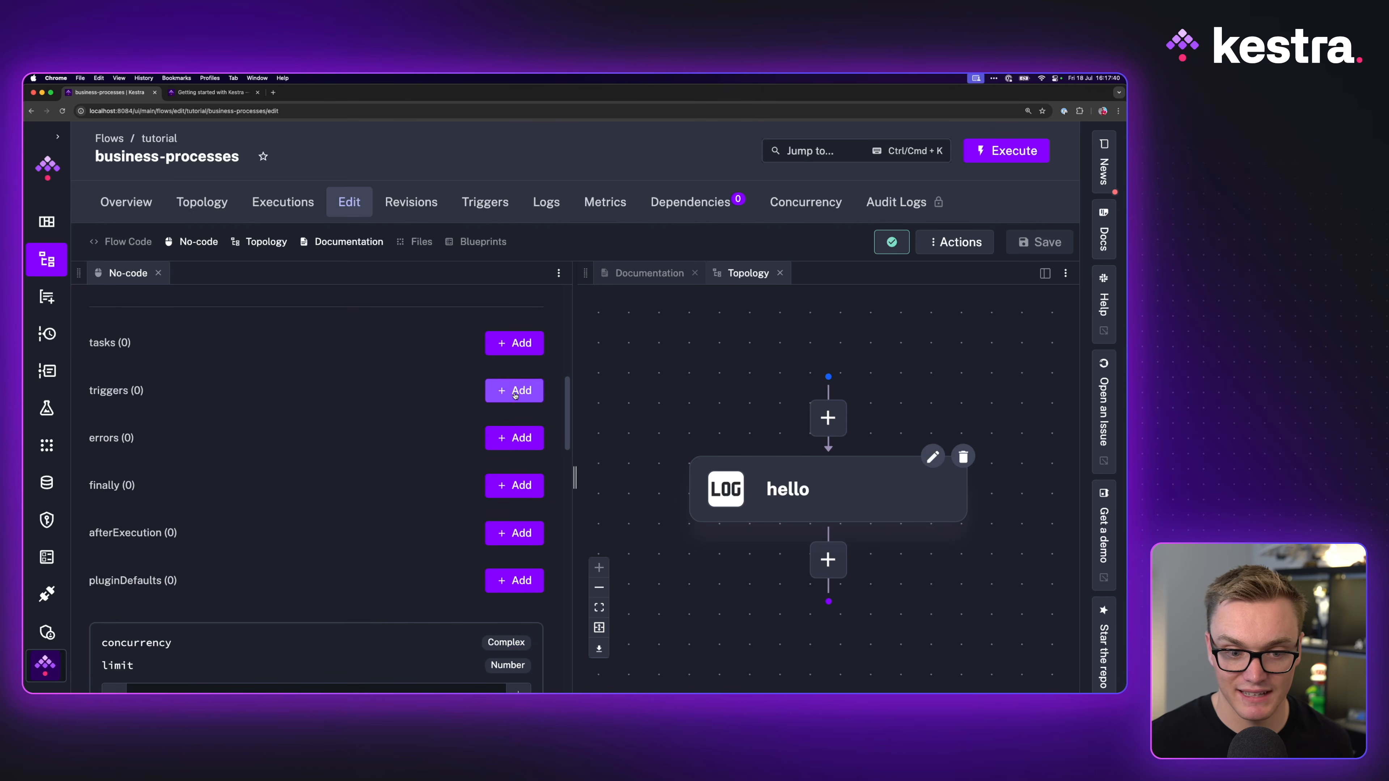
click(514, 343)
text(slack)
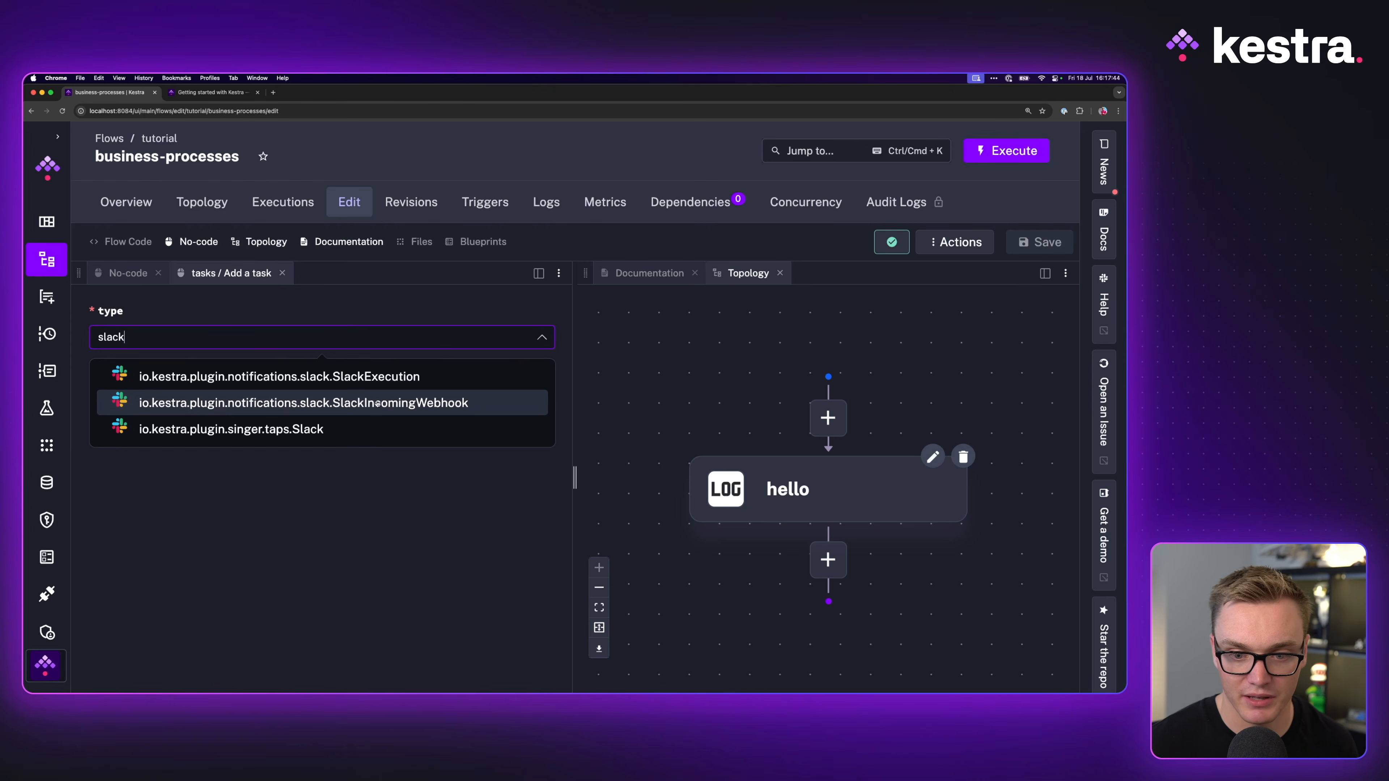
click(162, 404)
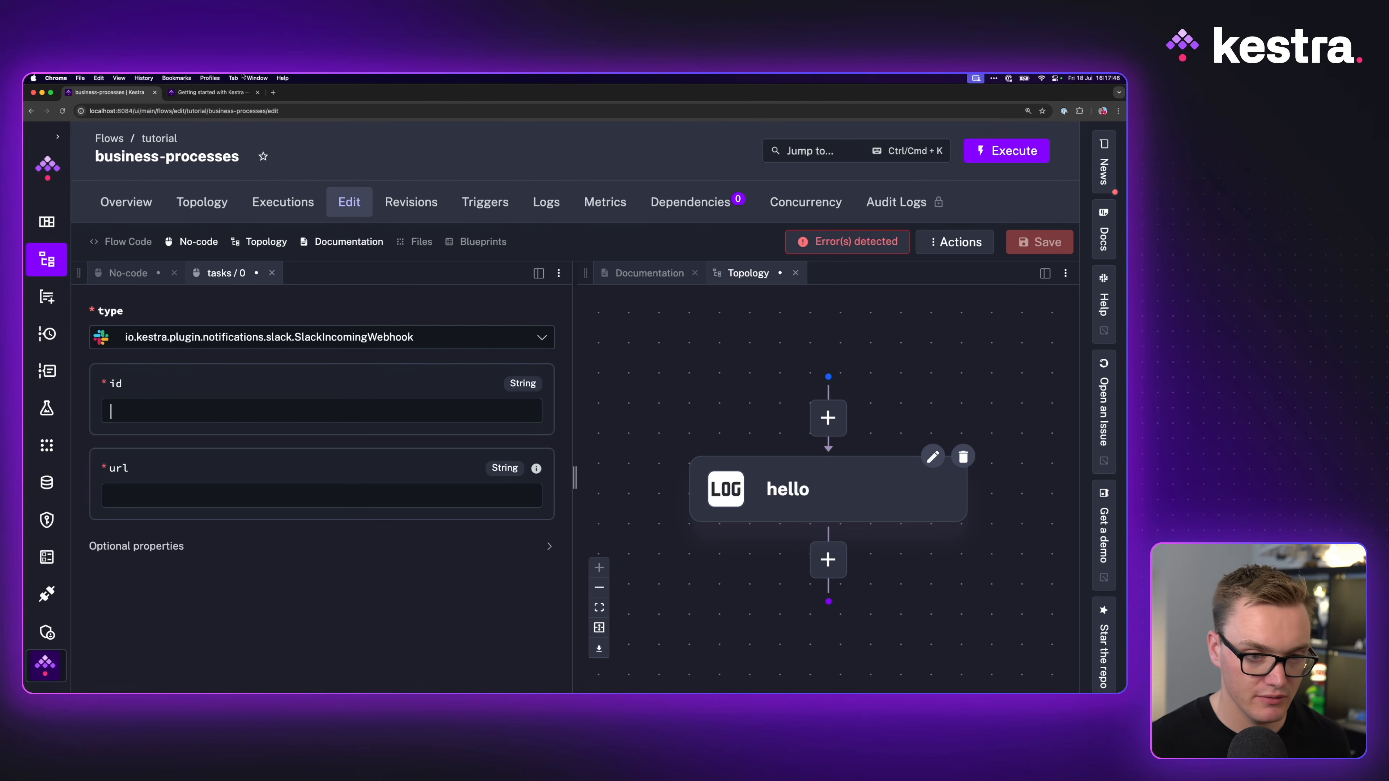
click(214, 91)
click(85, 94)
Step: Set the webhook task's id to send_approval_request and url to {{ inputs.slack_webhook_uri }}
click(181, 406)
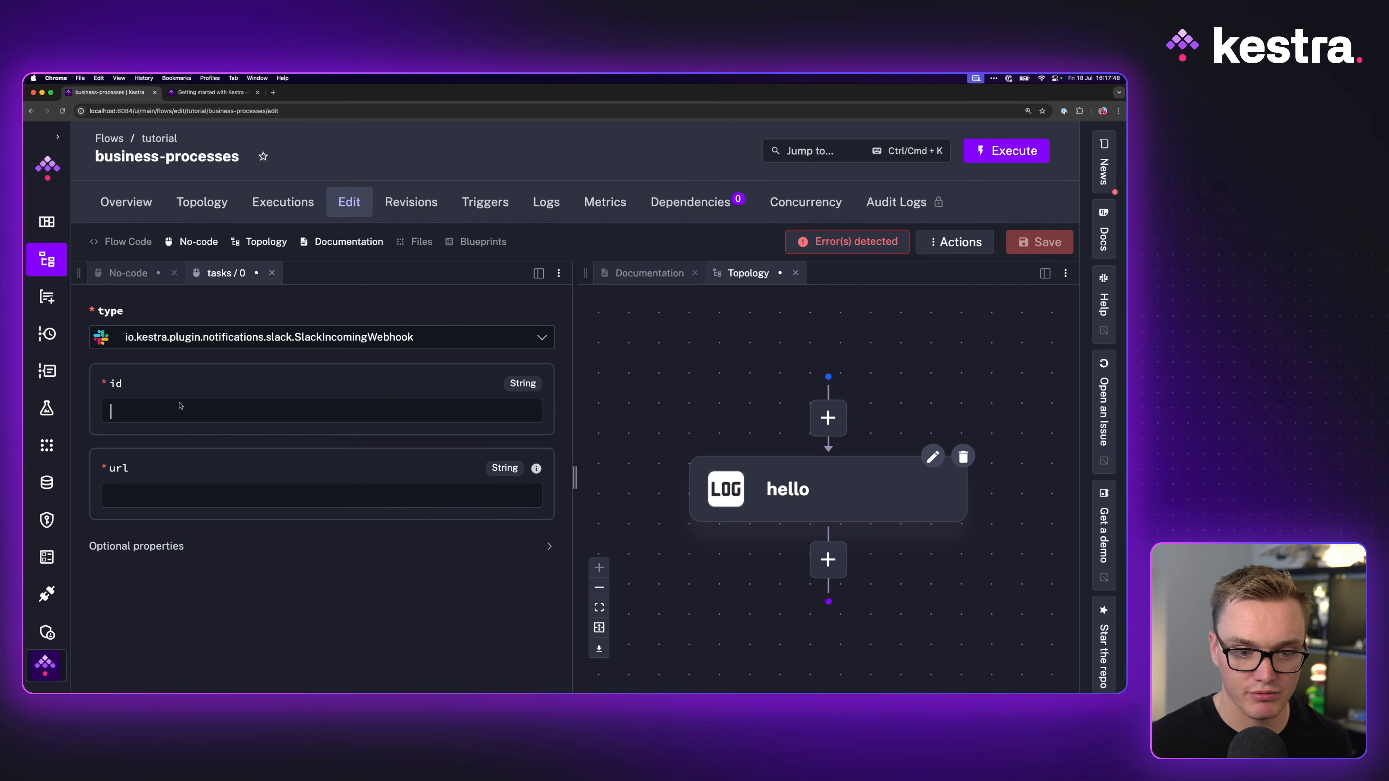
text(send_approval_request)
click(205, 498)
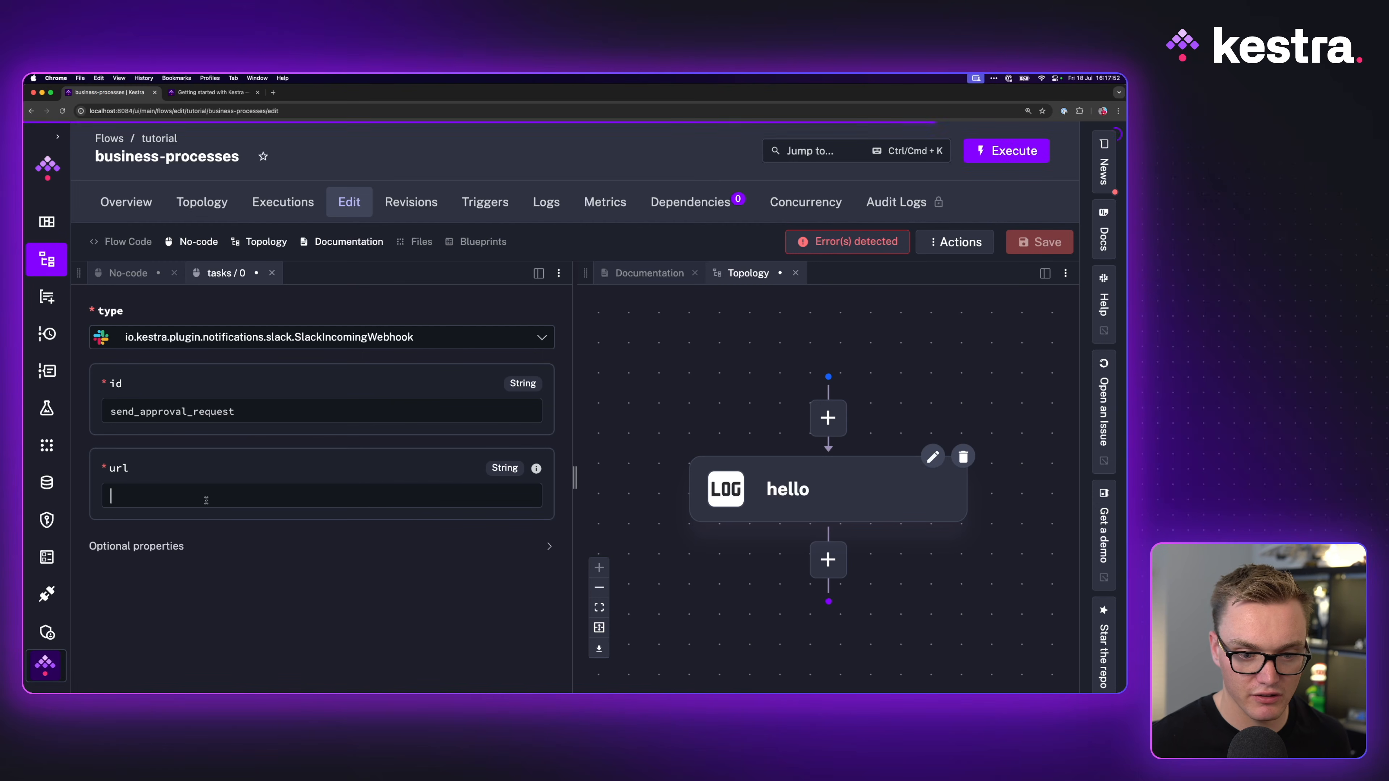
text({{ inputs.)
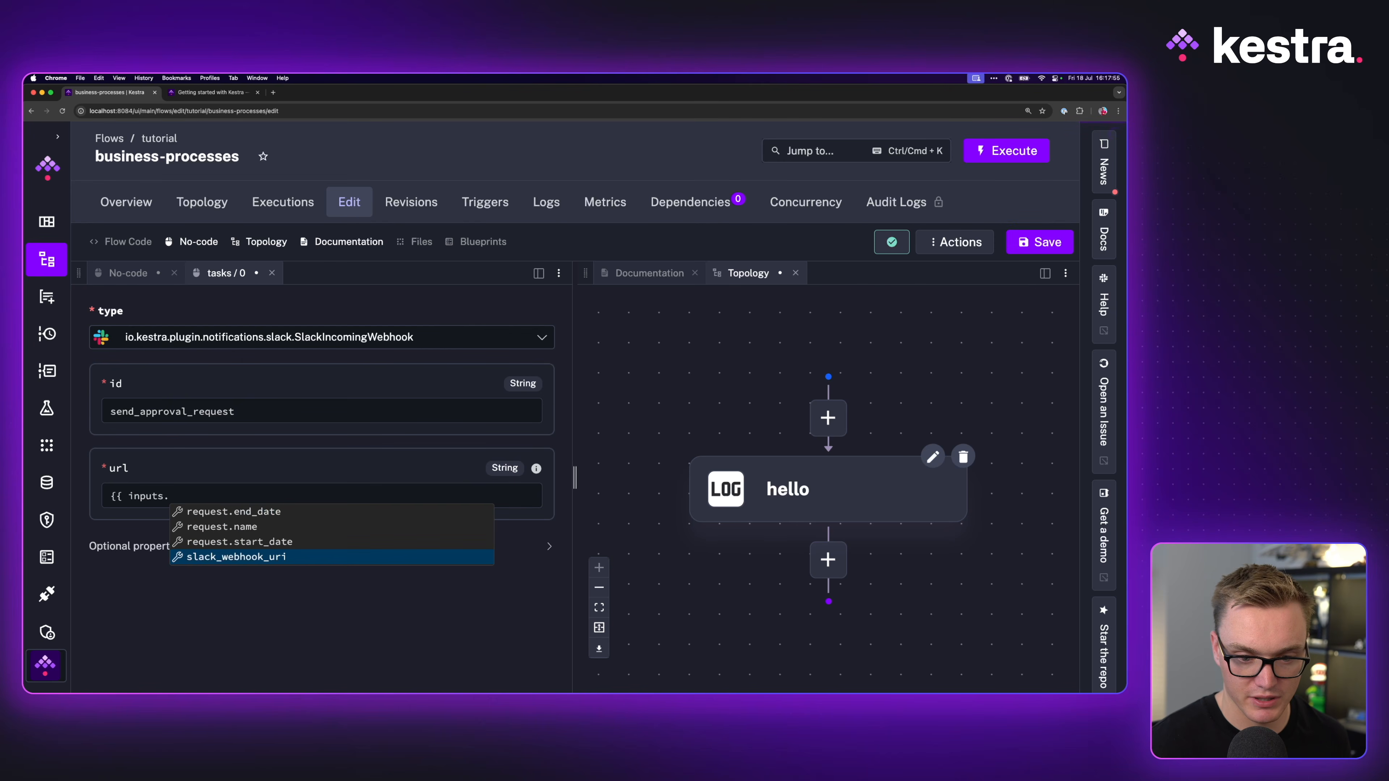
key(Return)
text(})
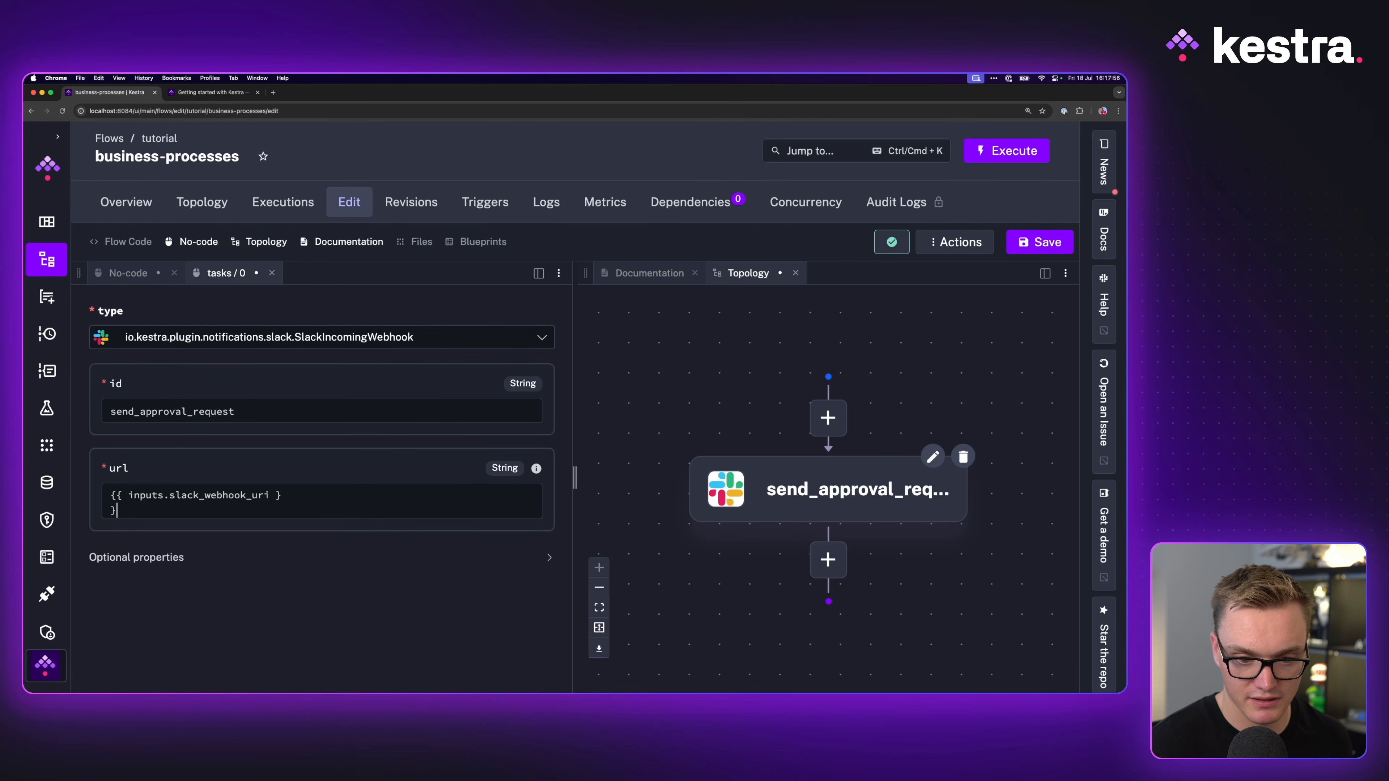
key(ctrl+Tab)
scroll(249, 355, down, 3)
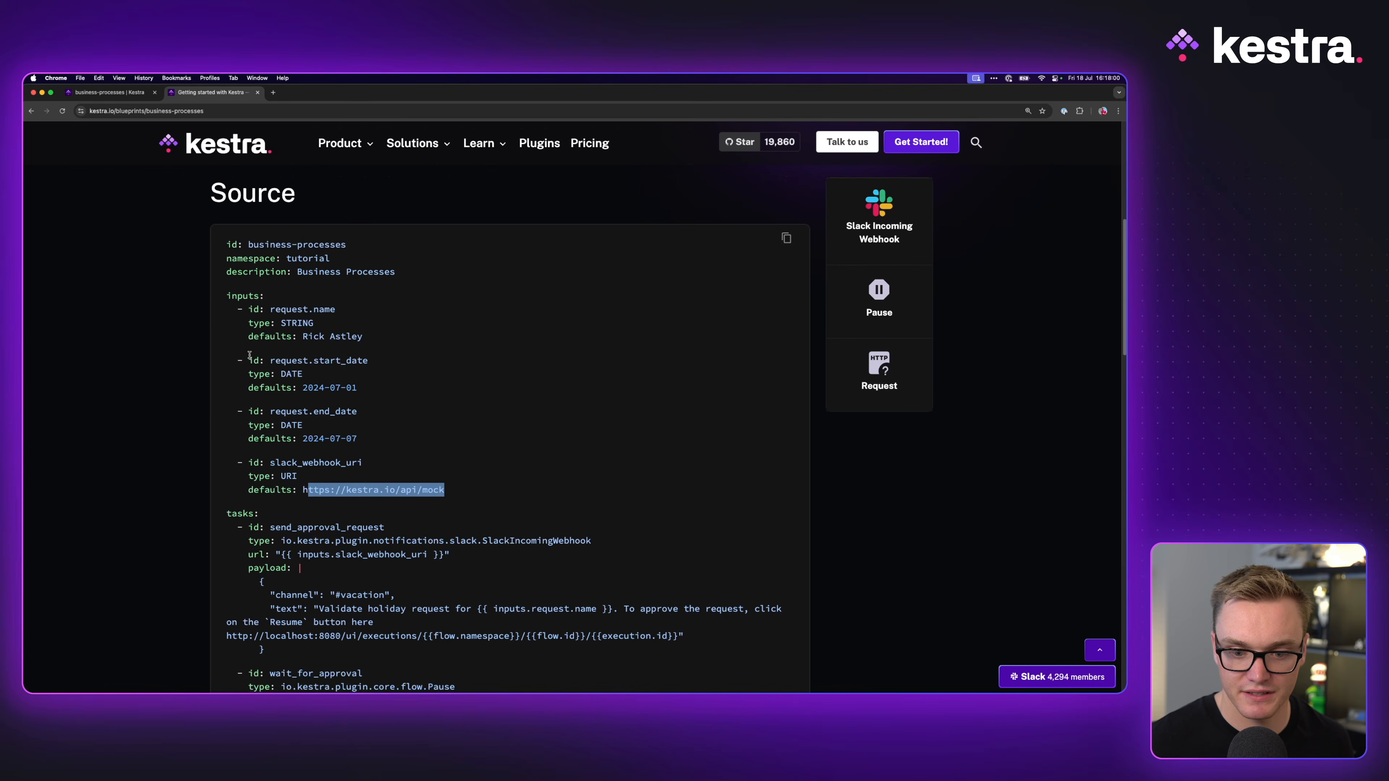
click(112, 93)
Step: Expand send_approval_request's optional properties and start an empty JSON object in payload
click(157, 550)
scroll(159, 541, down, 10)
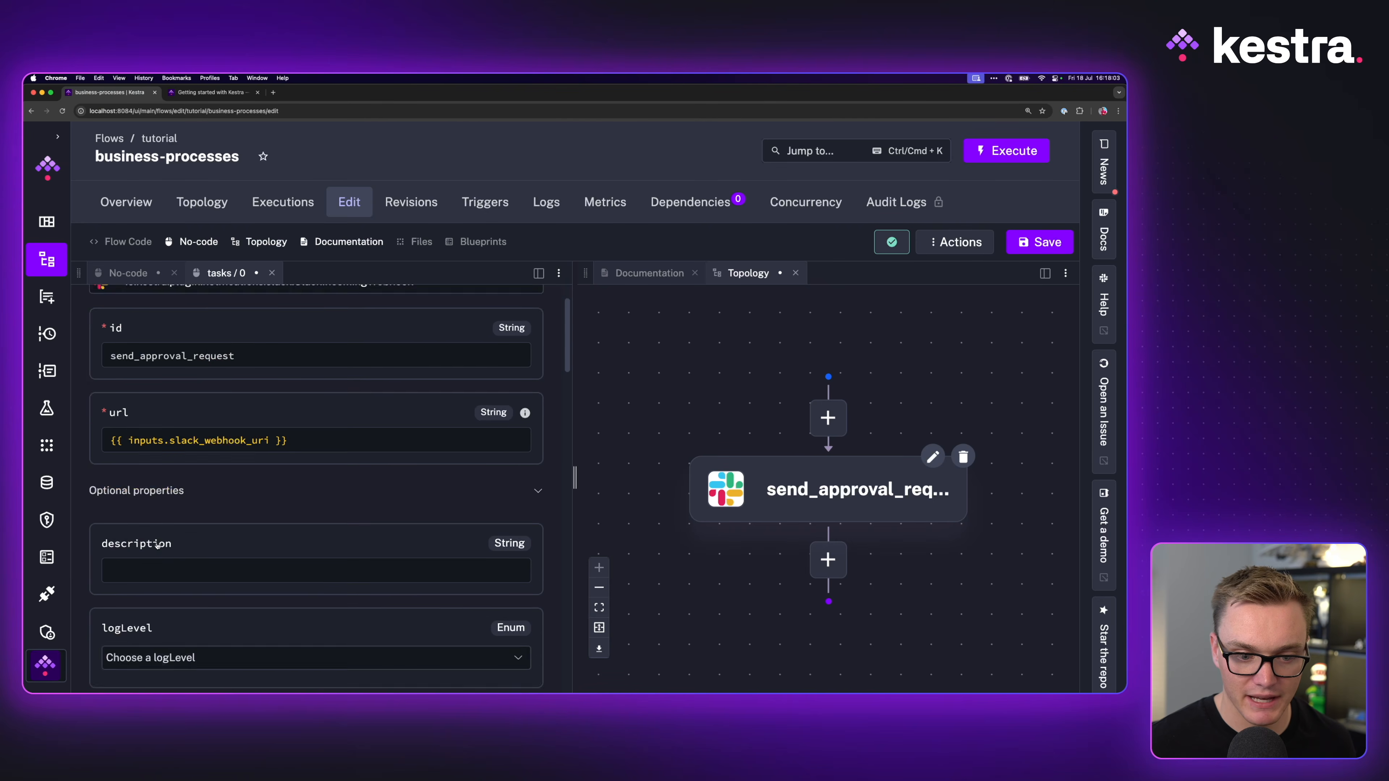
scroll(161, 534, down, 5)
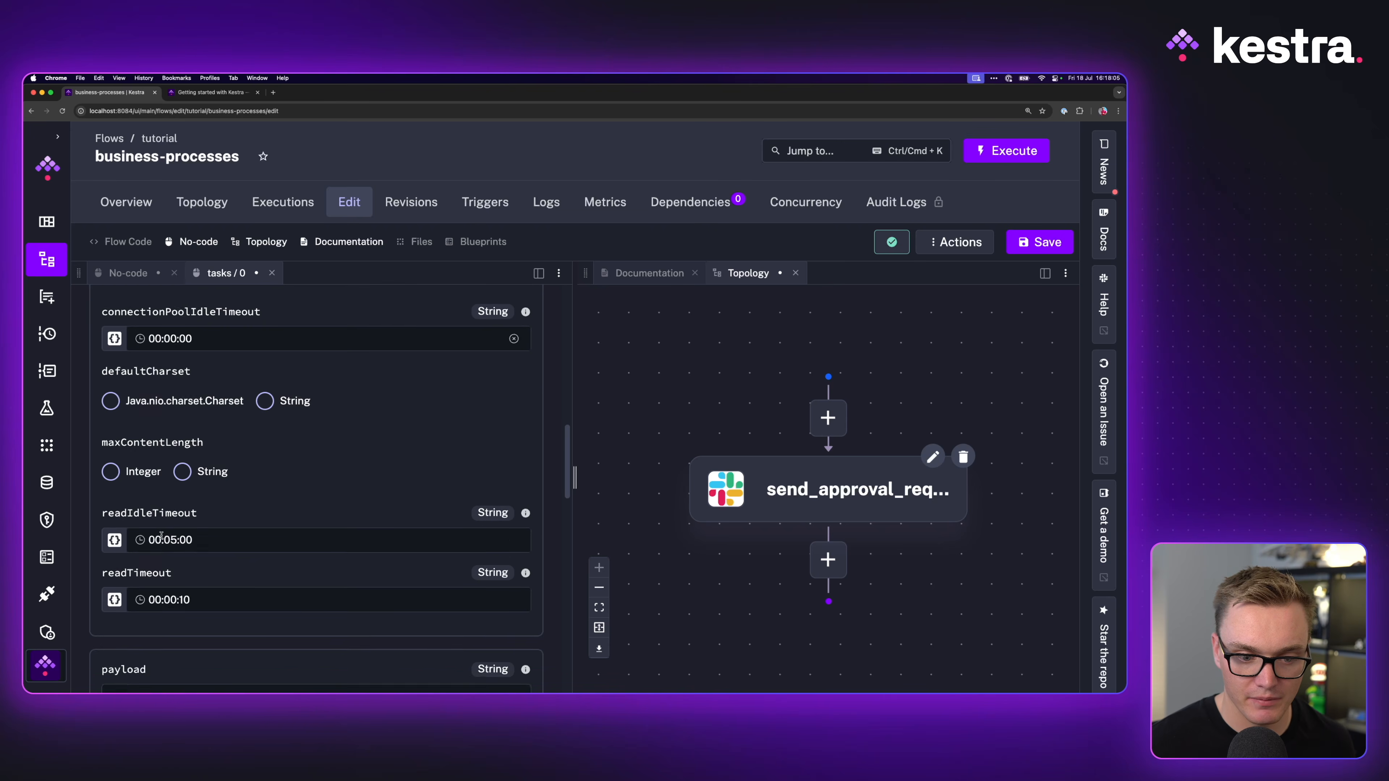
click(202, 93)
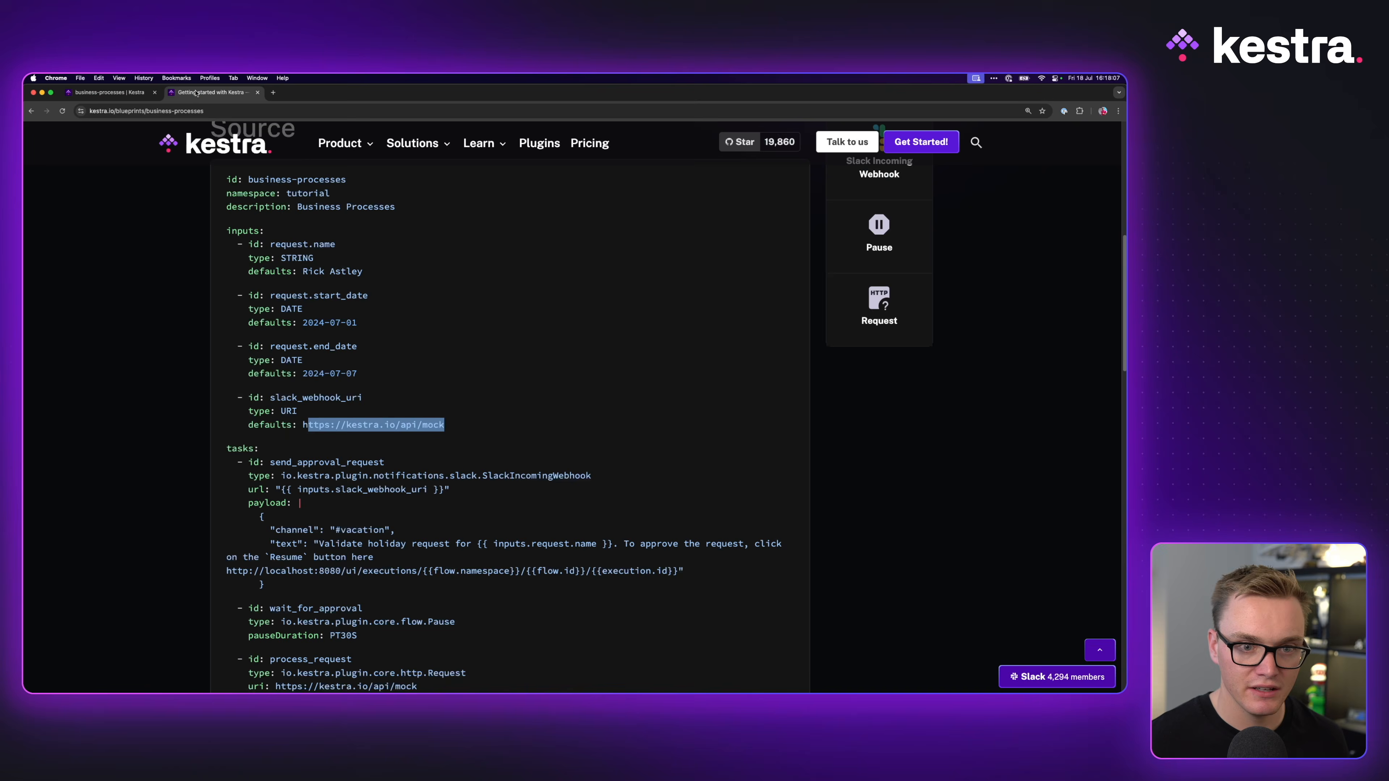
click(102, 95)
text({)
key(Return)
text(})
key(Up)
key(Return)
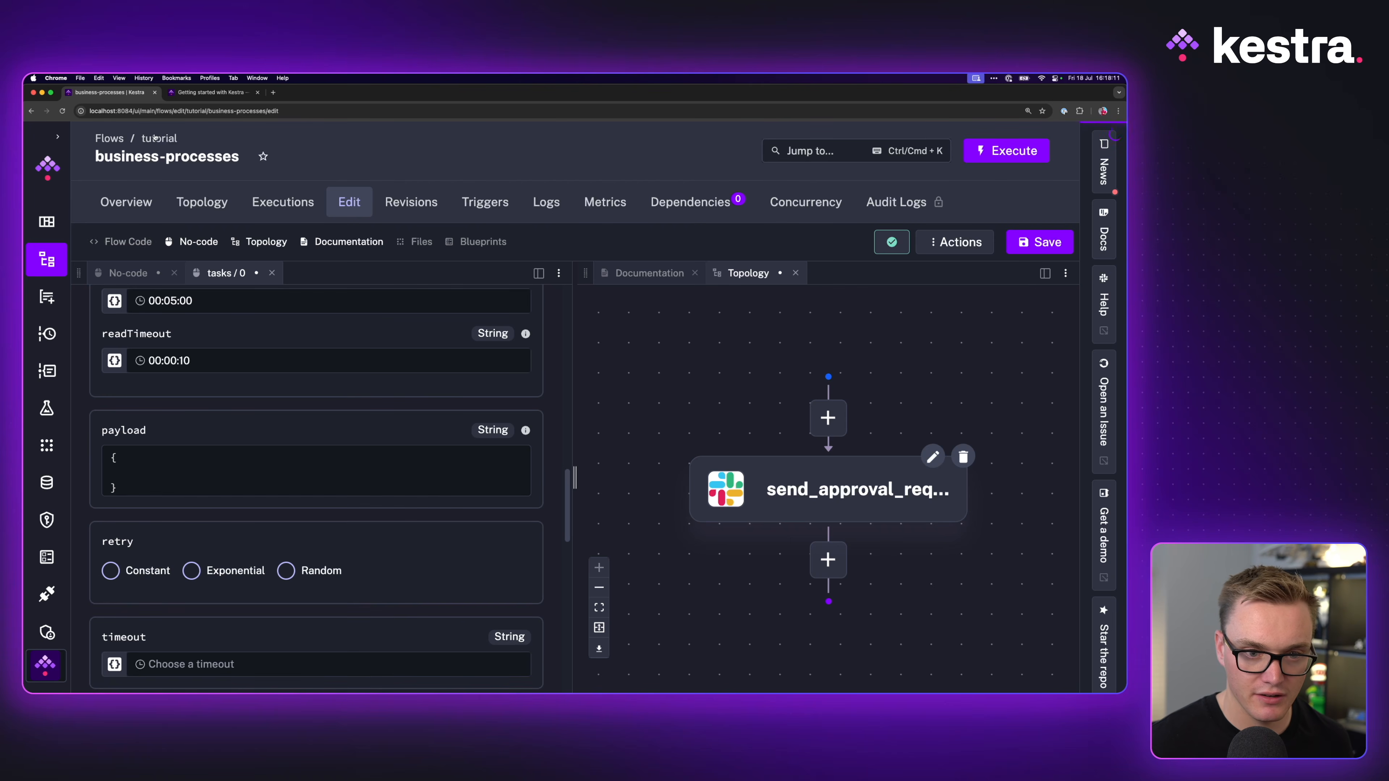
Step: Paste the blueprint's #vacation channel and text lines into the payload and fix indentation
click(193, 94)
drag(270, 529, 728, 570)
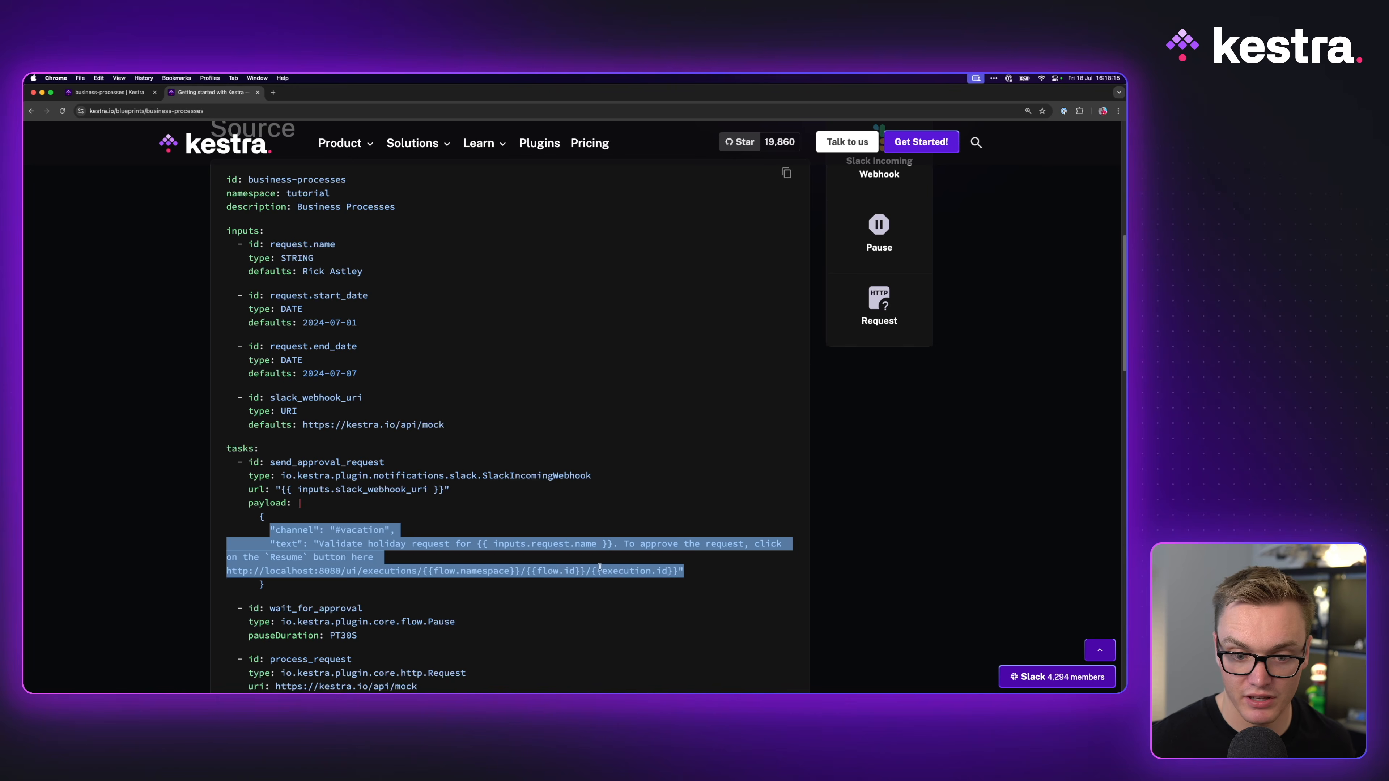
click(369, 544)
click(112, 94)
key(super+v)
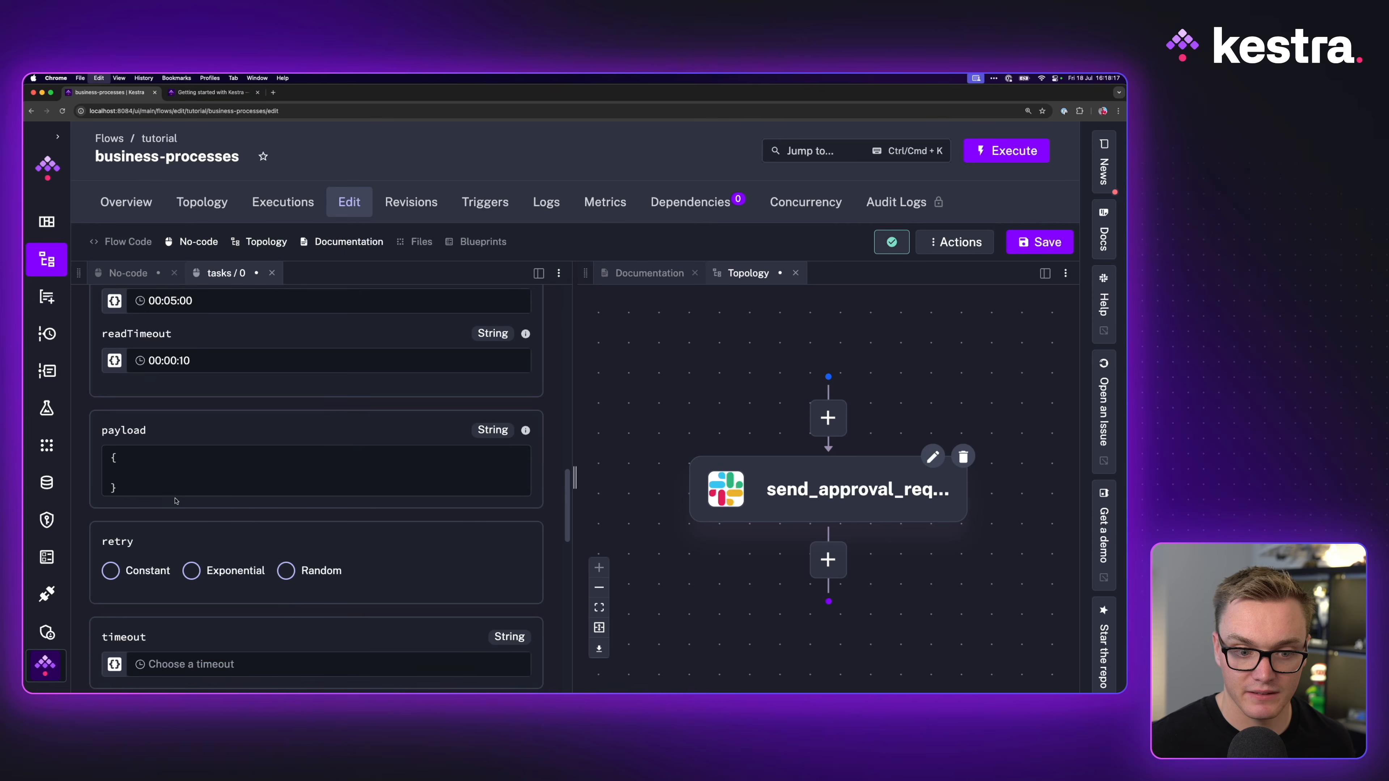
drag(159, 489, 462, 534)
key(shift+Tab)
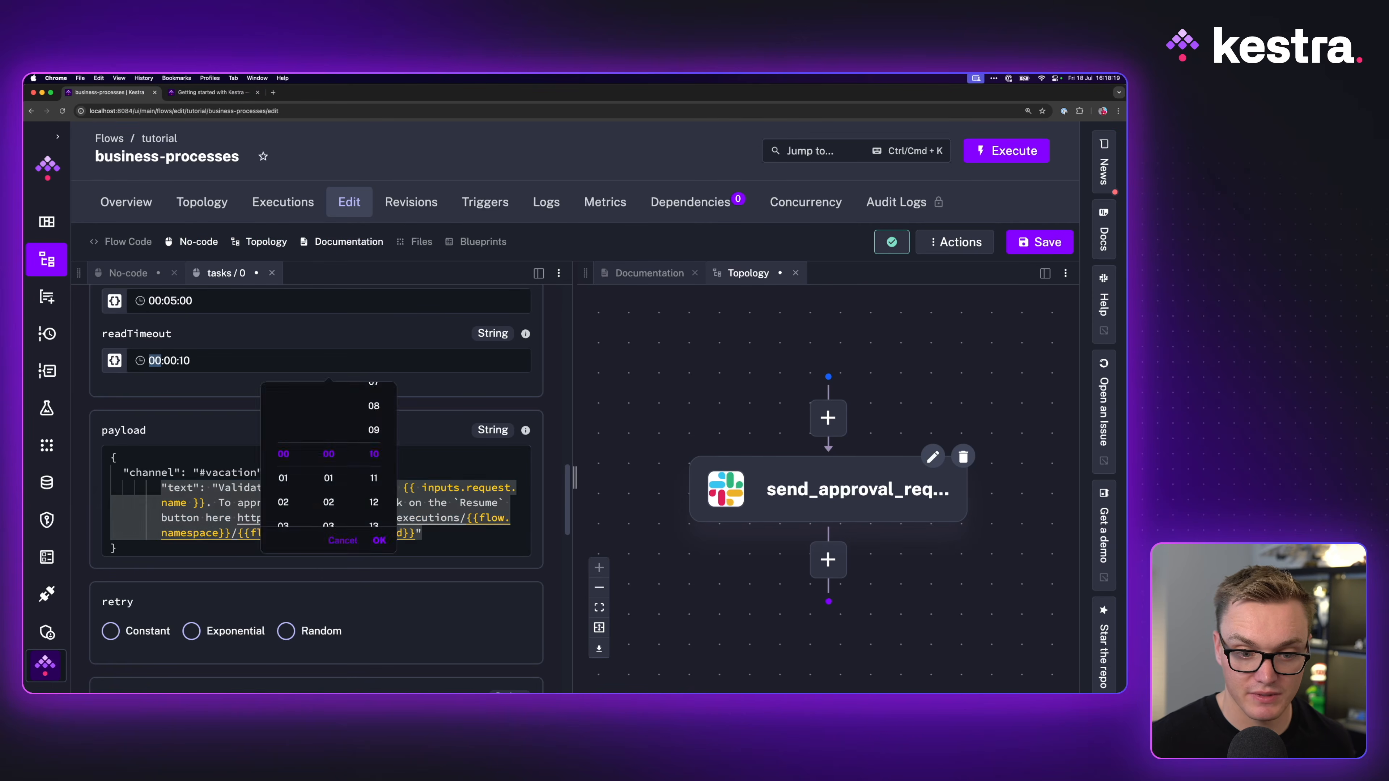
click(136, 504)
key(BackSpace)
key(BackSpace)
key(BackSpace)
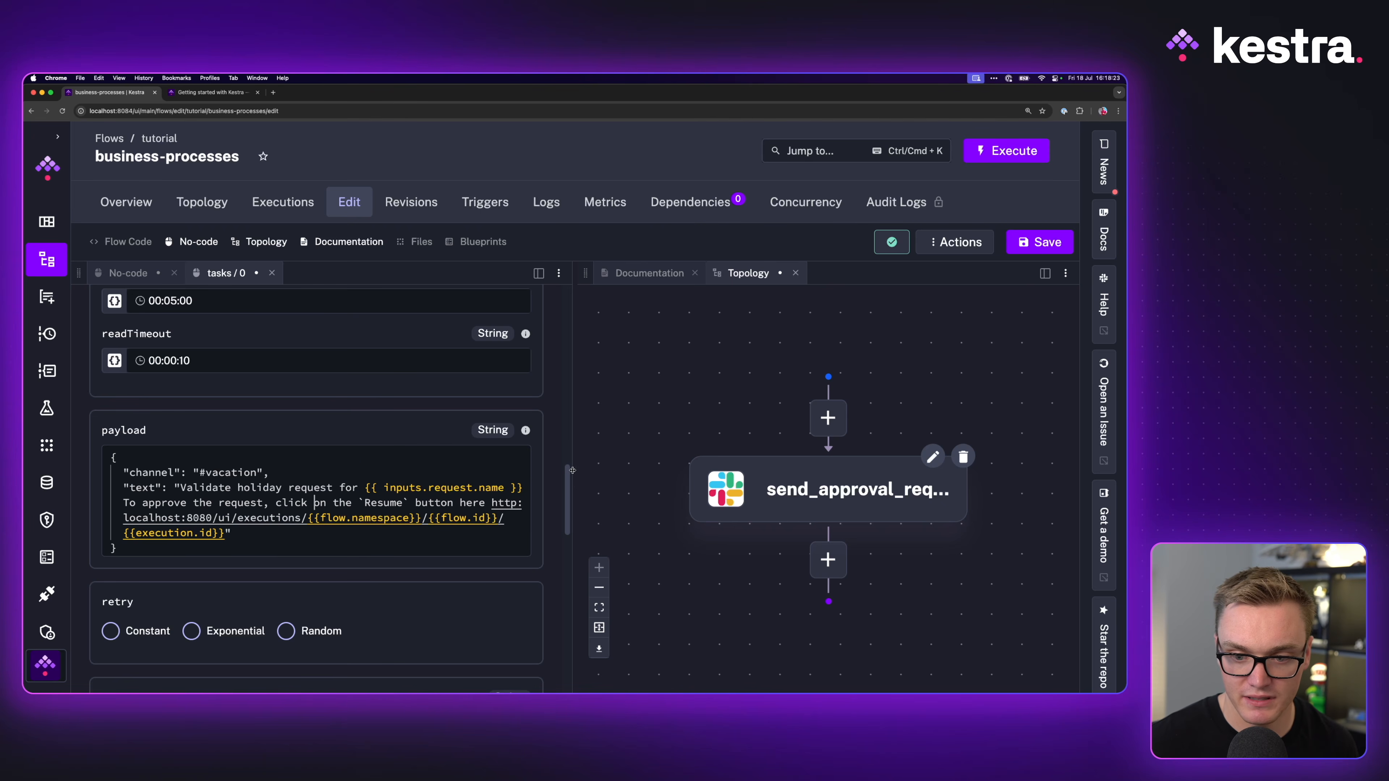
Step: Re-enter the message's {{ inputs.request.name }} expression using the input suggestions
drag(364, 489, 506, 487)
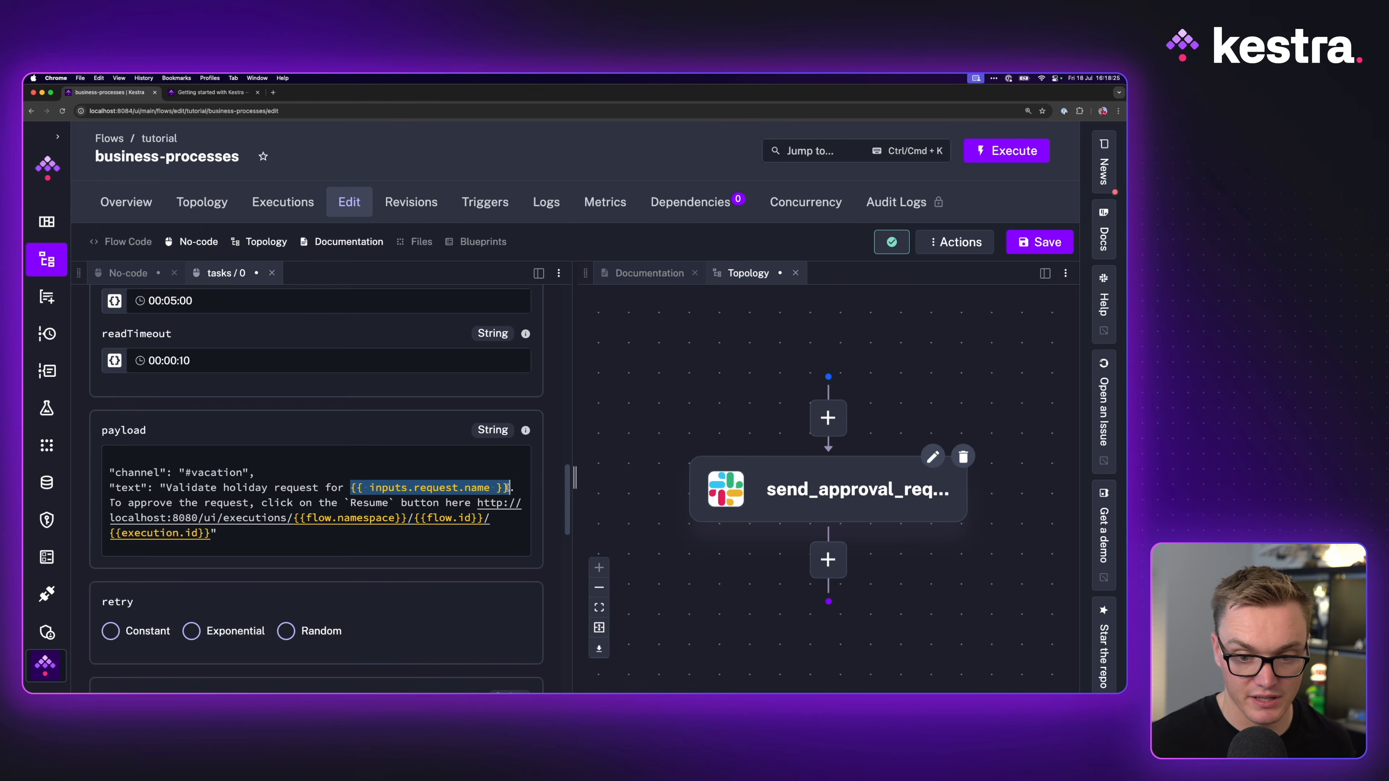
text({{ inputs.)
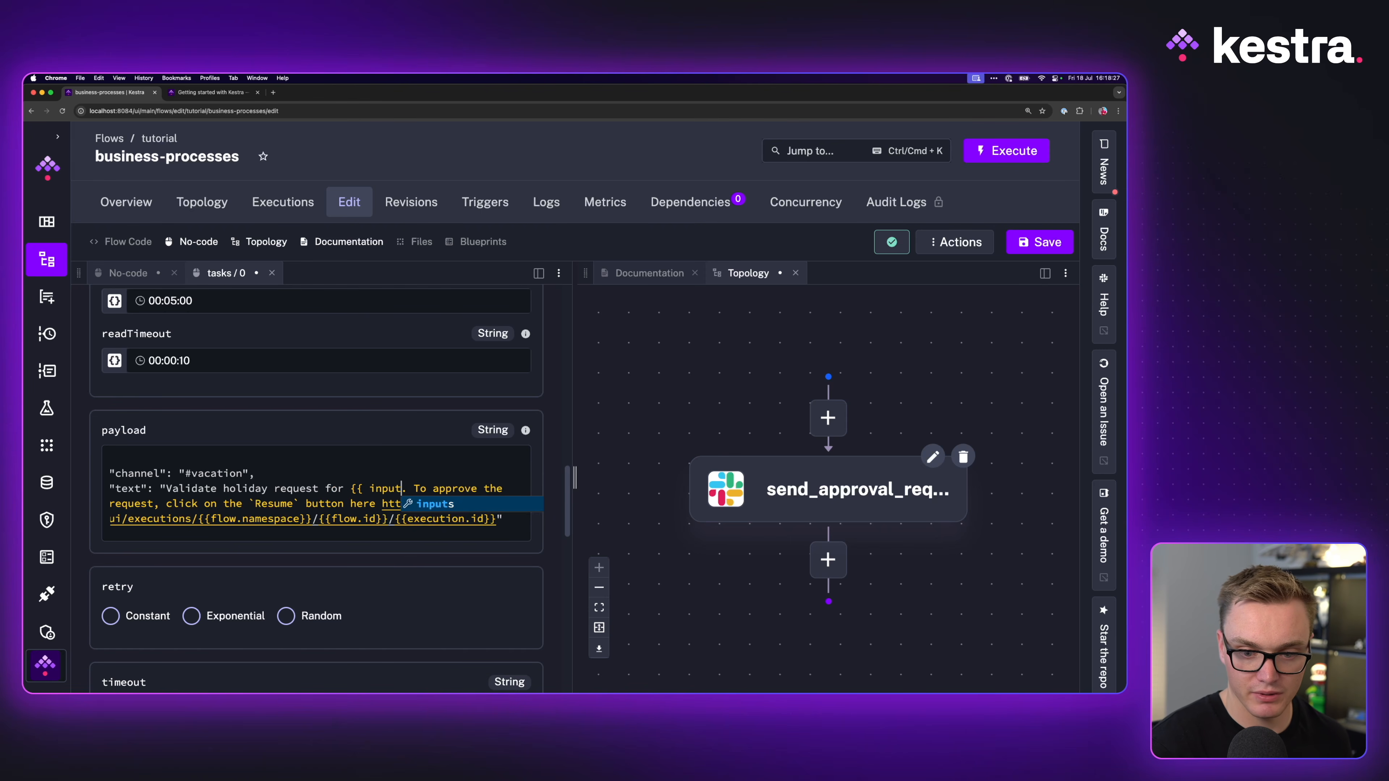
key(Down)
key(Down)
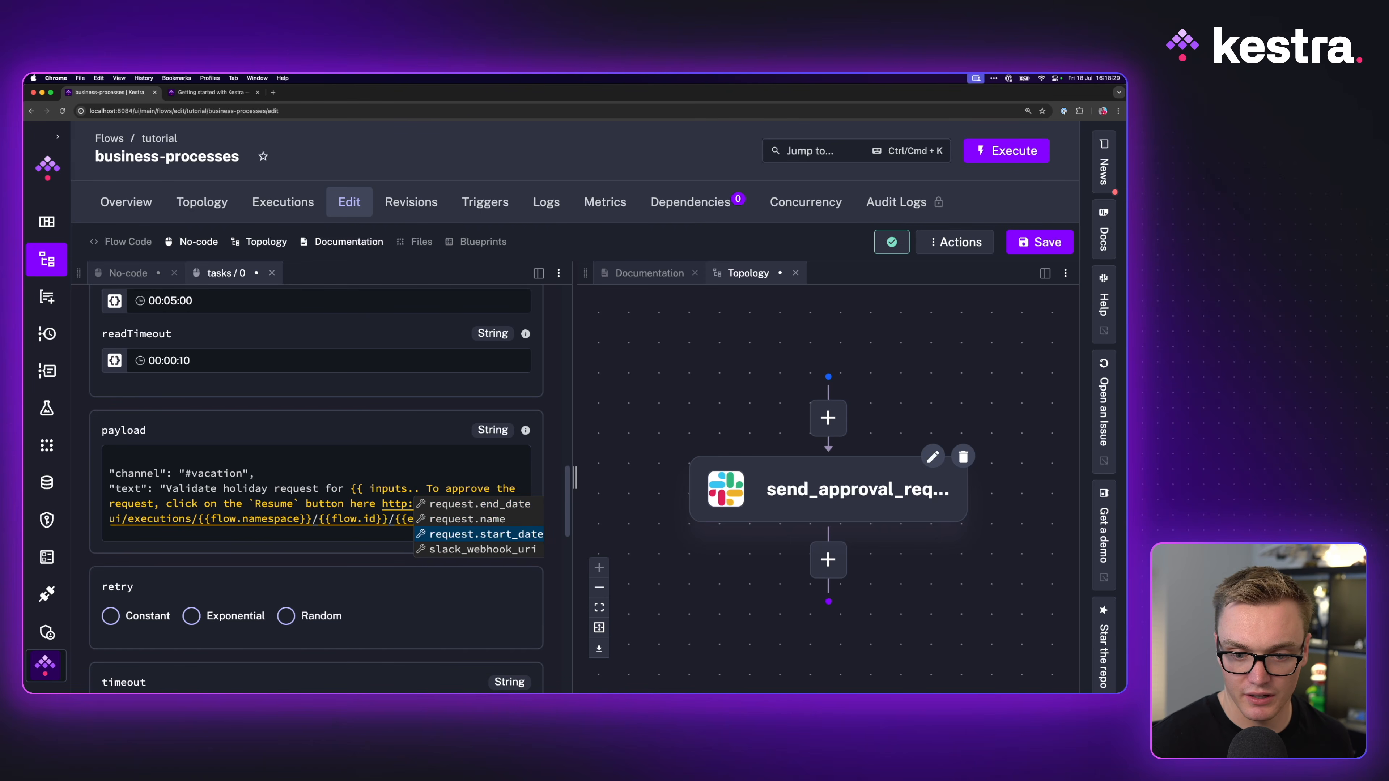
key(Up)
key(Return)
text(}})
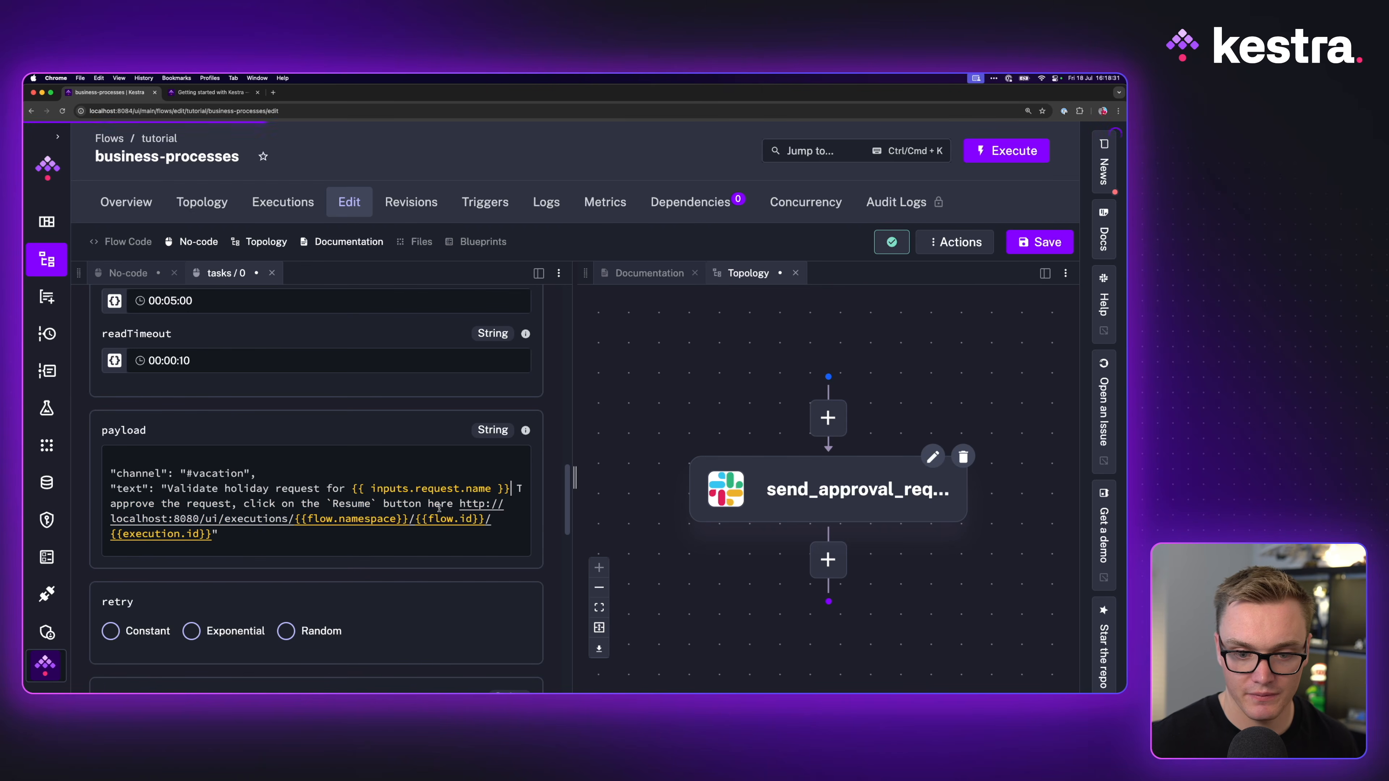
Step: Save the flow and return to the flow's main form
key(super+s)
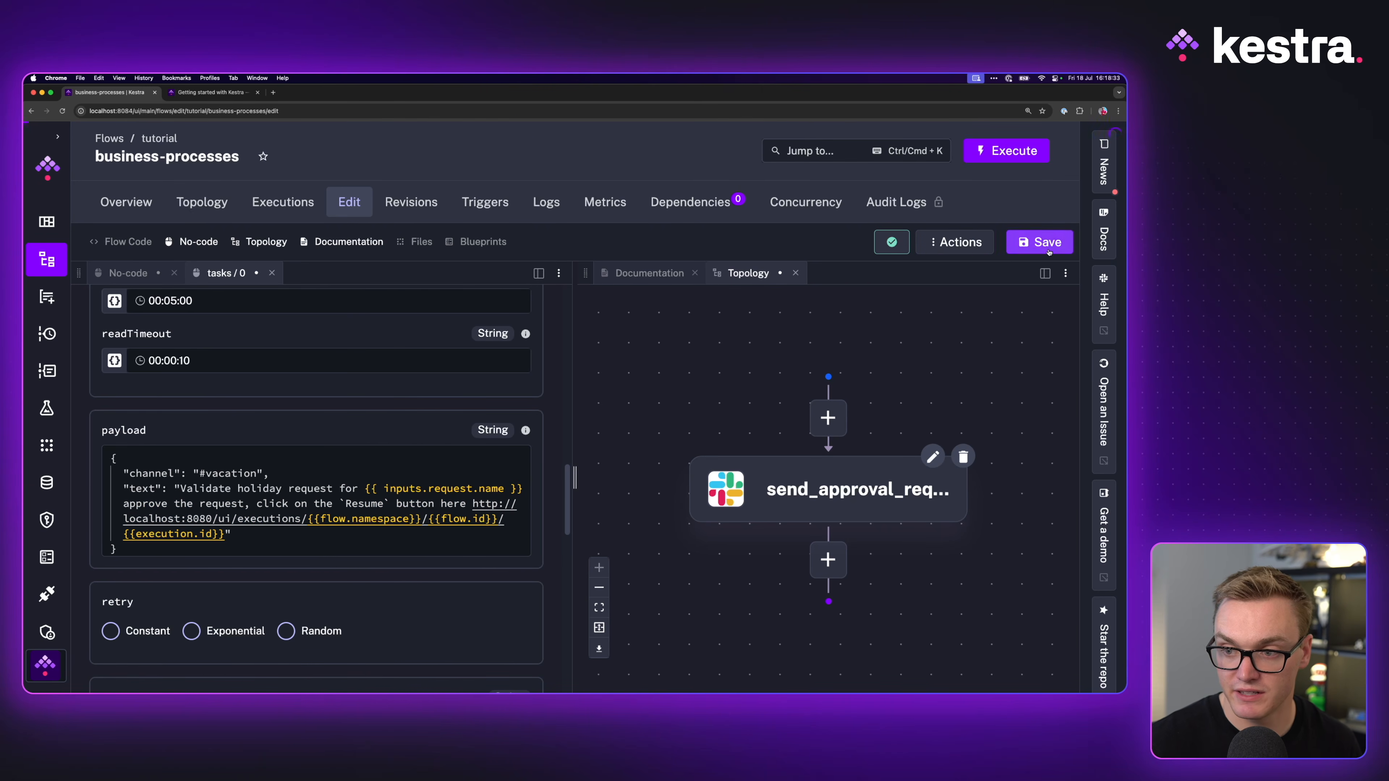
click(128, 272)
scroll(571, 533, down, 5)
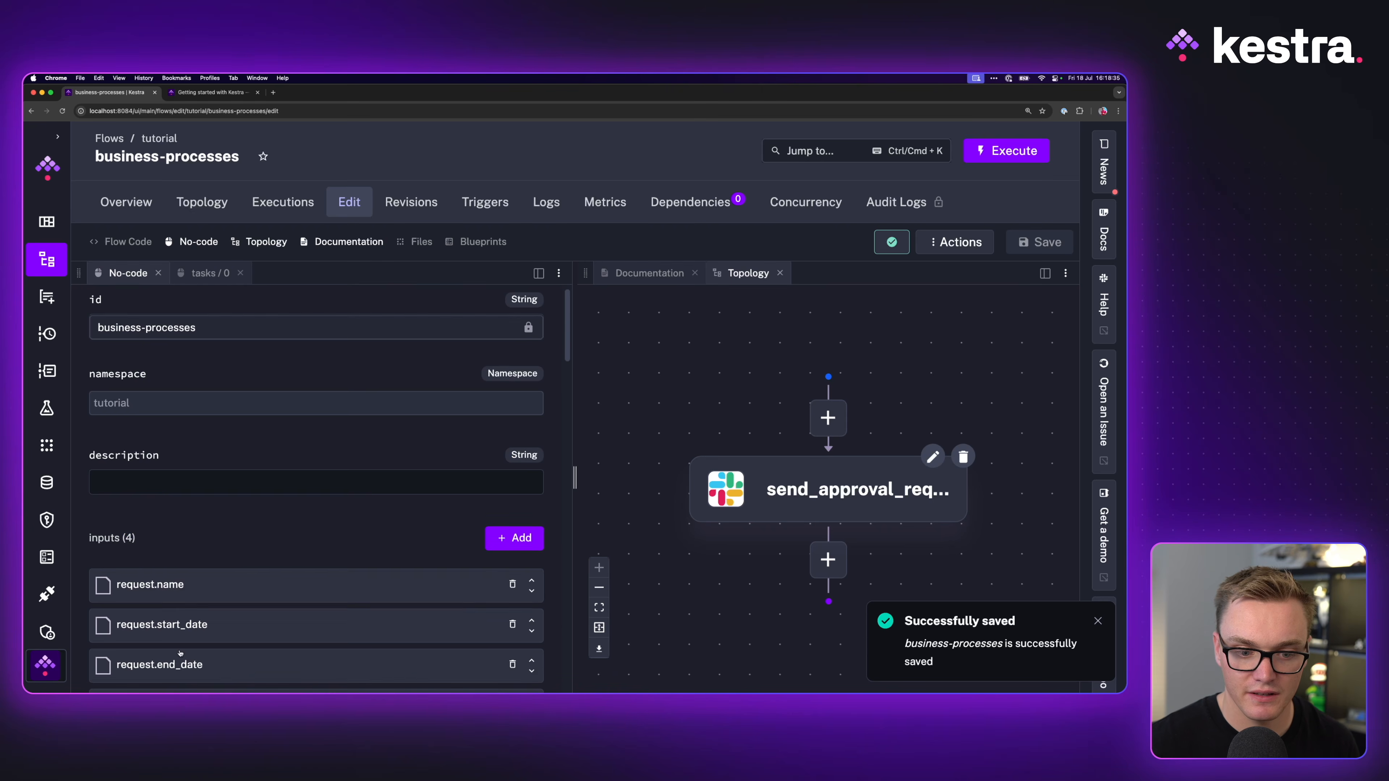
scroll(571, 533, down, 5)
scroll(547, 528, up, 5)
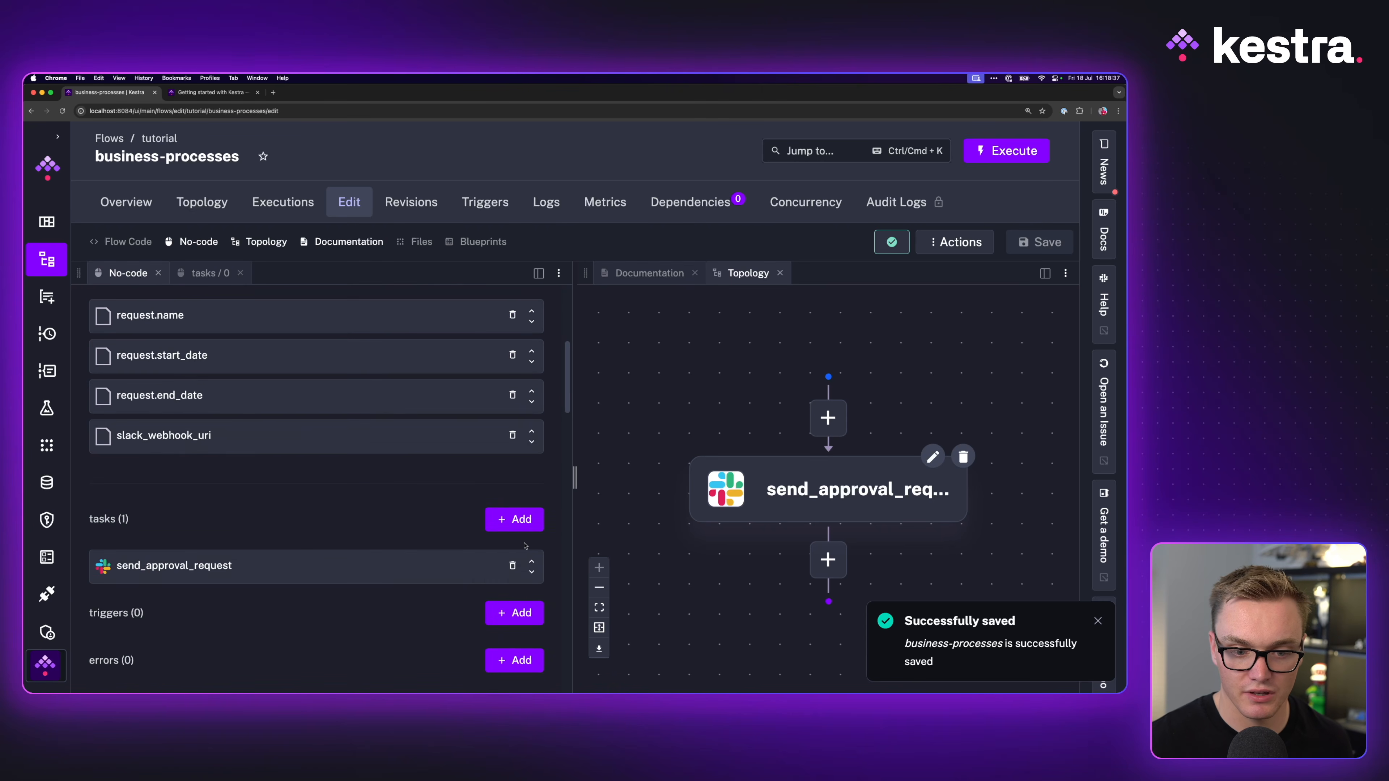
Step: Add a new Pause task and expand its optional properties
click(514, 526)
click(193, 336)
text(paus)
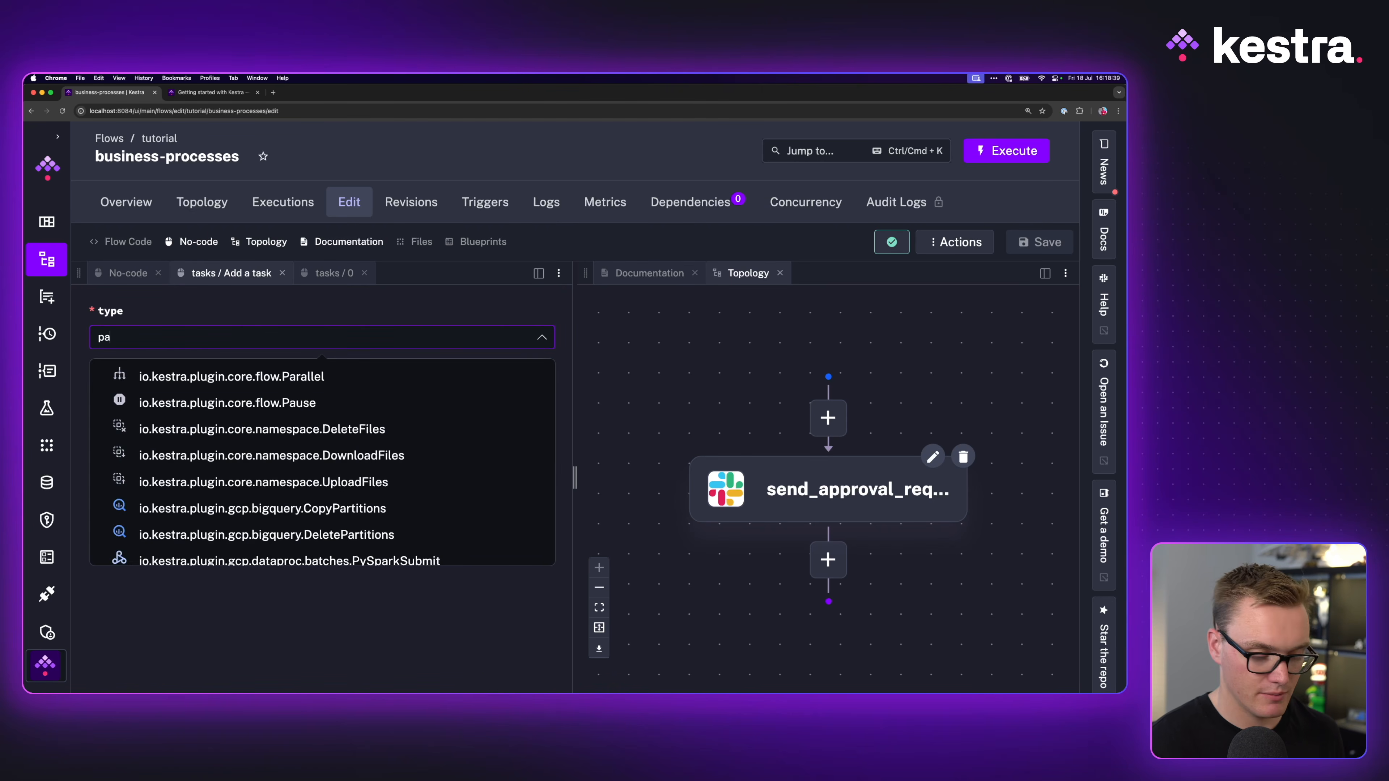
click(182, 378)
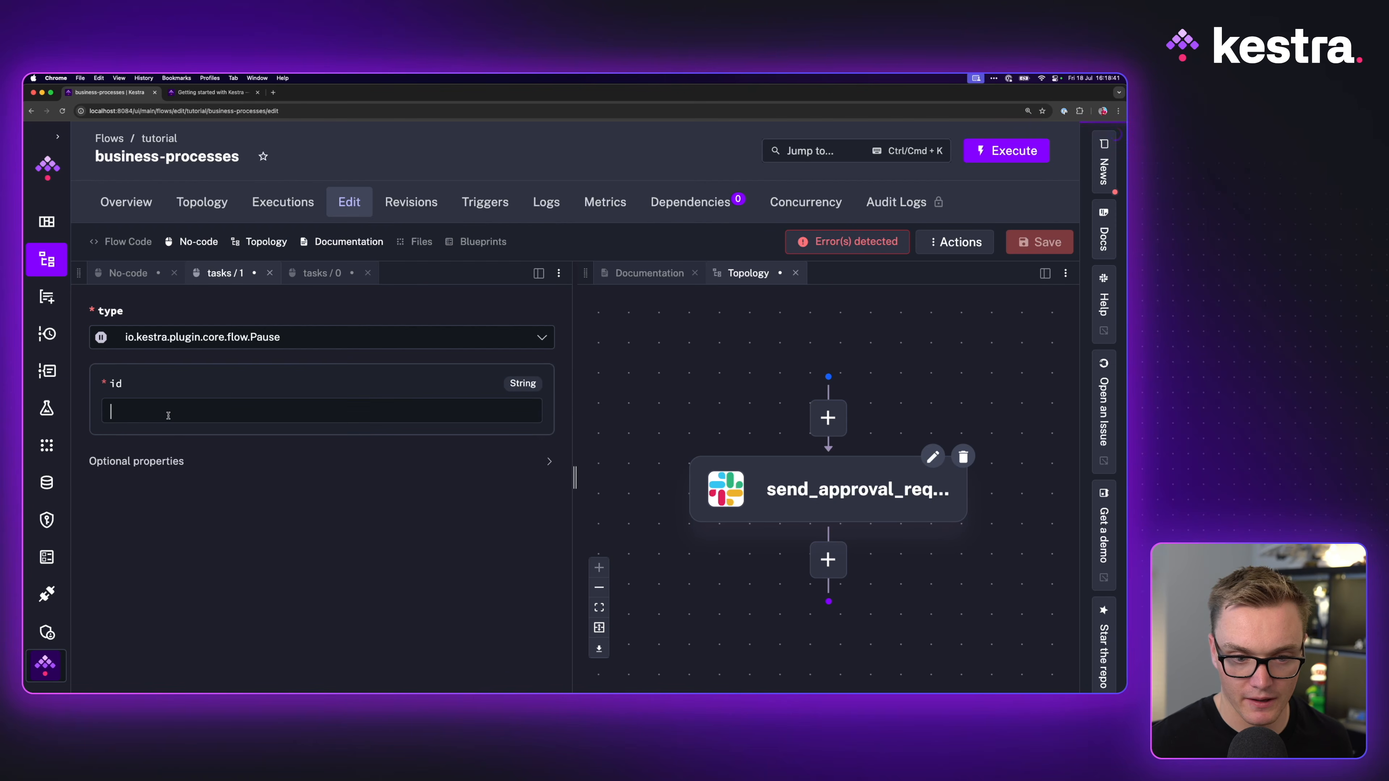
text(paus)
click(153, 461)
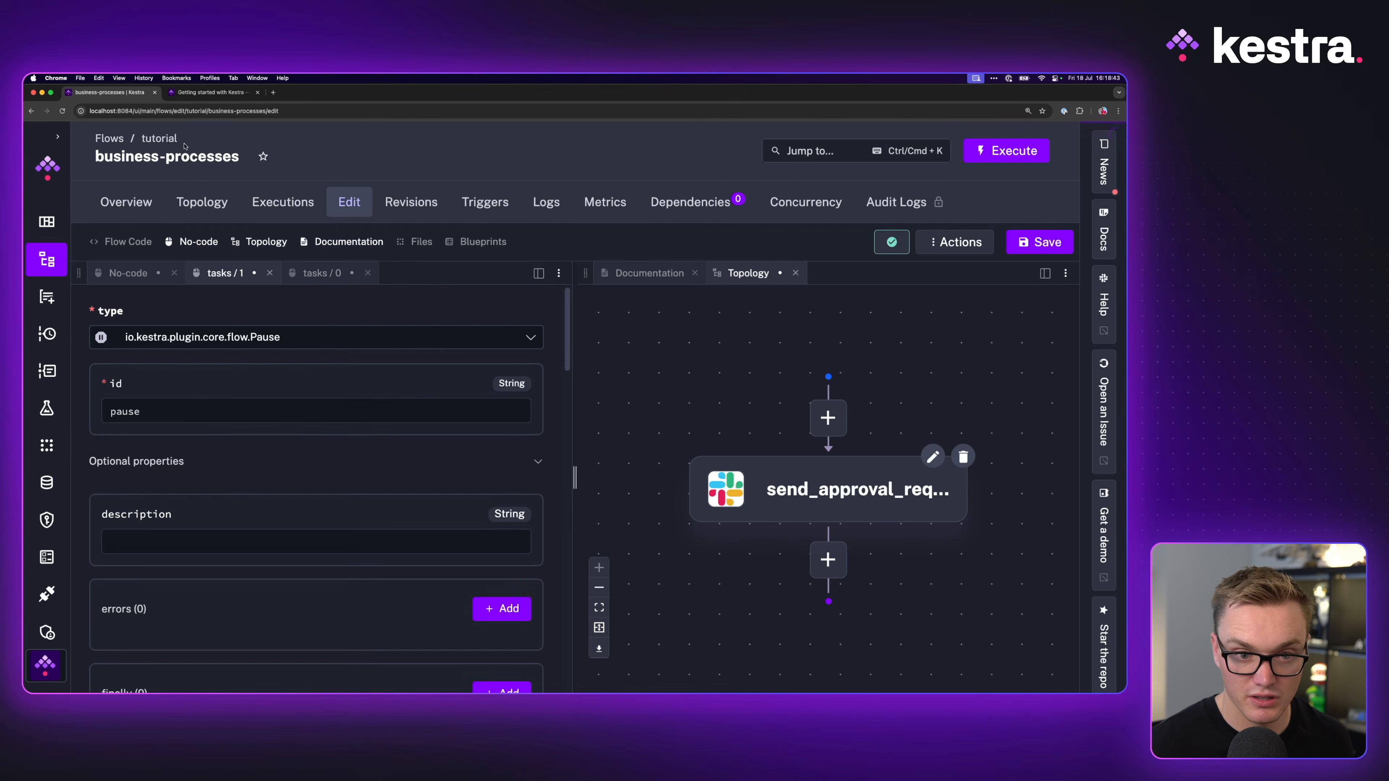
Step: Change the Pause task's id from pause to wait_for_approval
click(190, 93)
click(152, 94)
double_click(187, 408)
text(wait_for_approval)
scroll(273, 638, down, 6)
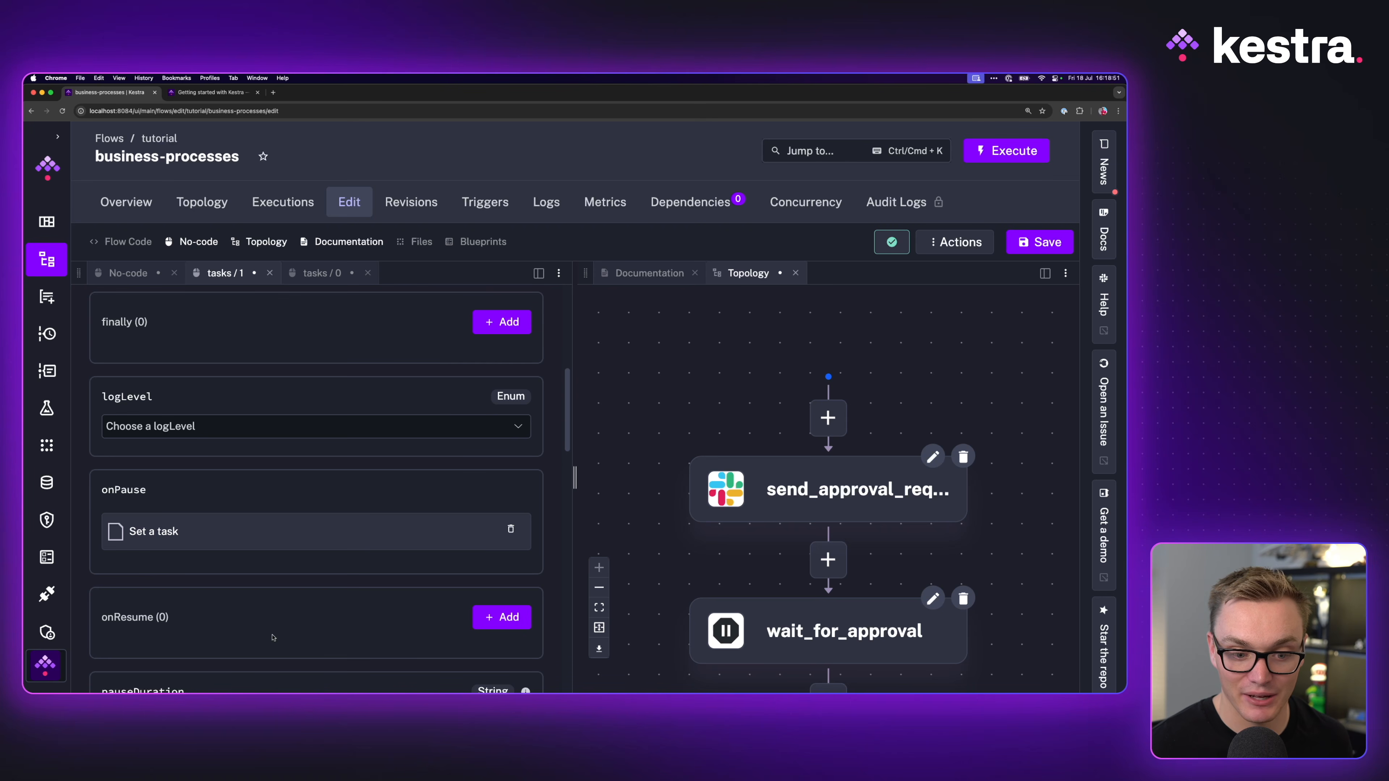
scroll(273, 637, up, 2)
scroll(192, 573, up, 8)
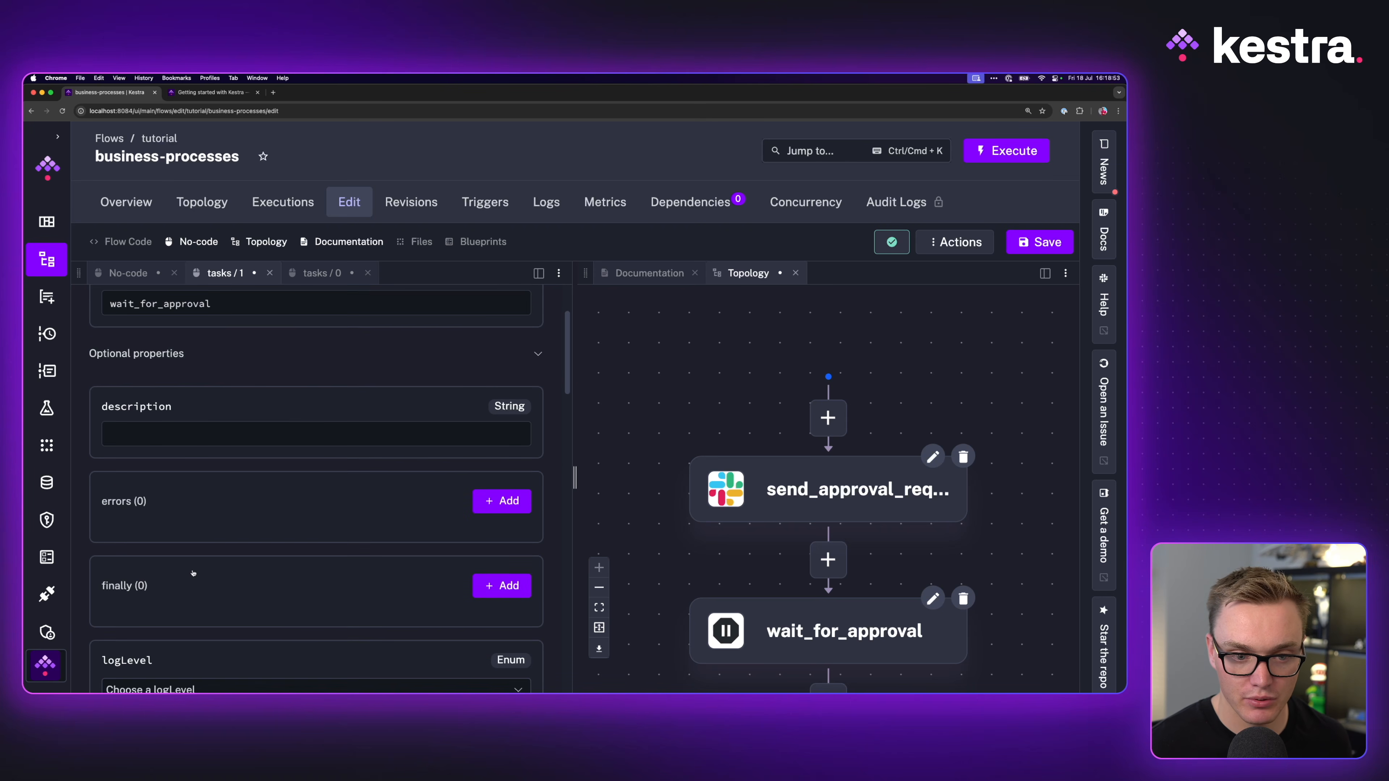
scroll(194, 574, down, 10)
Step: Set wait_for_approval's pauseDuration to 00:00:30
click(207, 92)
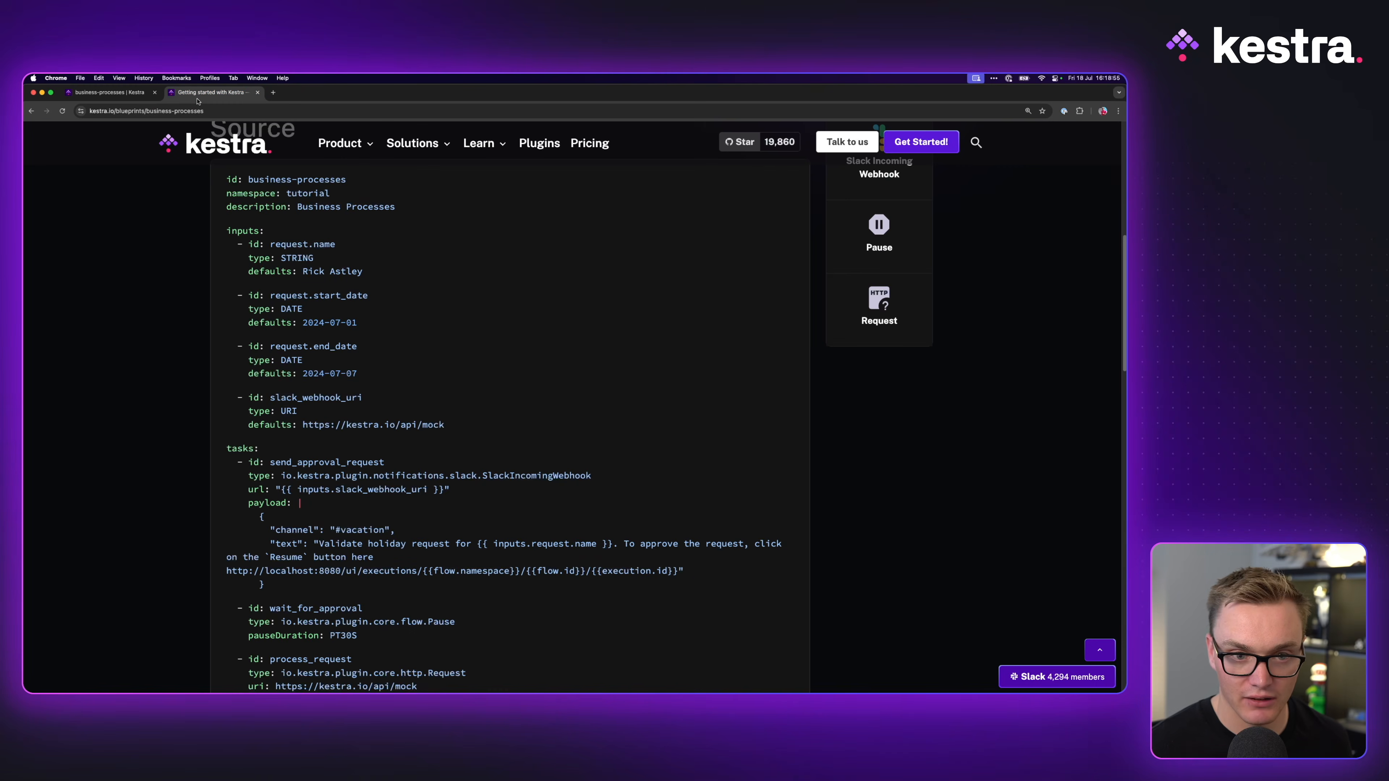
click(109, 91)
scroll(254, 583, down, 5)
scroll(254, 583, up, 3)
click(246, 488)
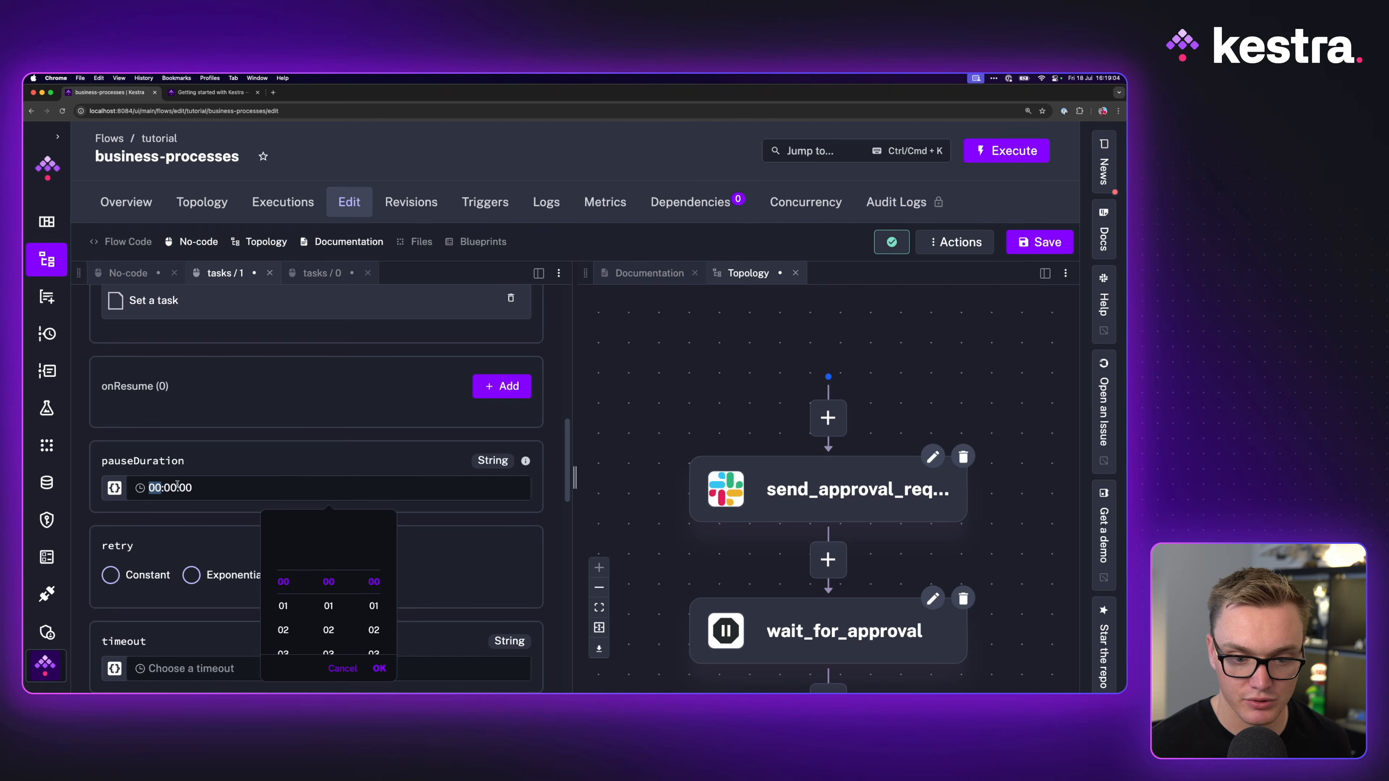
scroll(330, 628, down, 5)
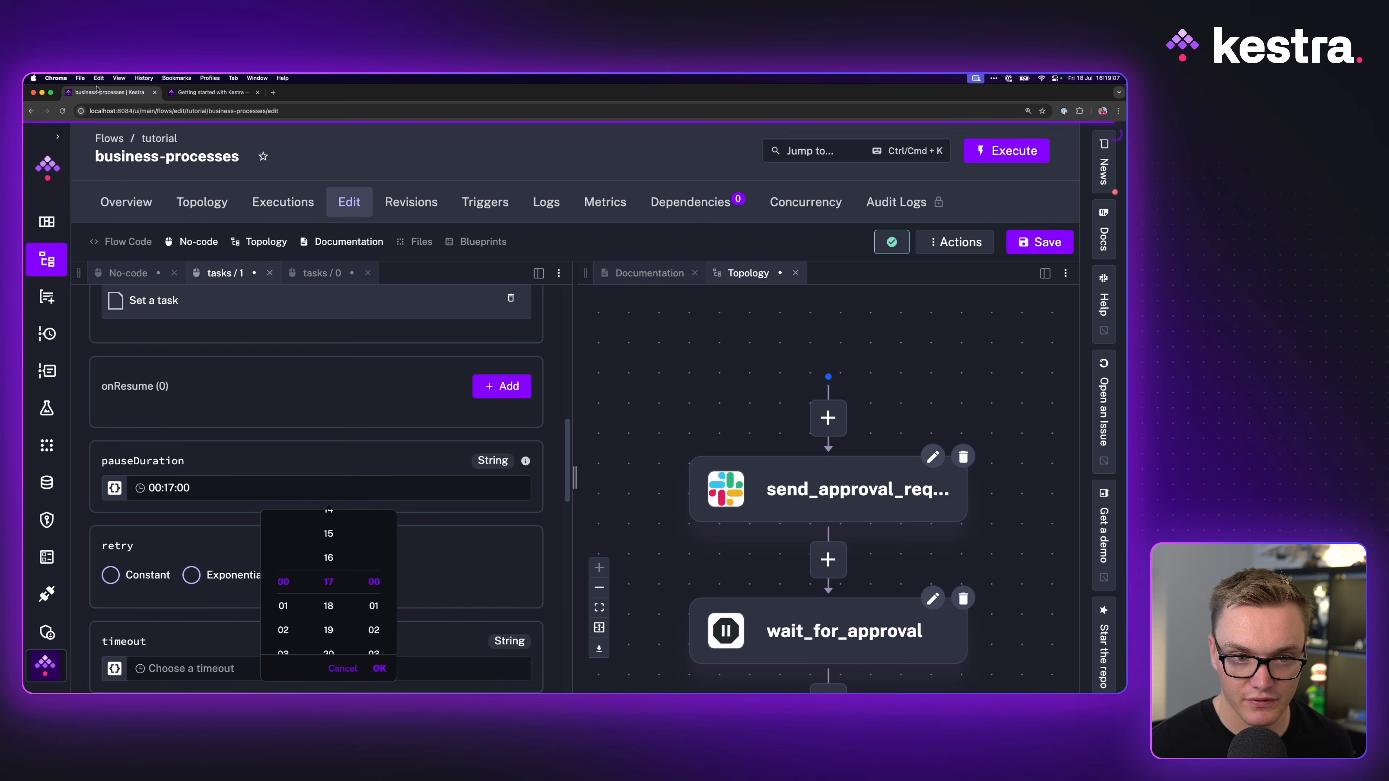
click(201, 94)
click(109, 92)
scroll(374, 591, down, 5)
scroll(377, 596, down, 5)
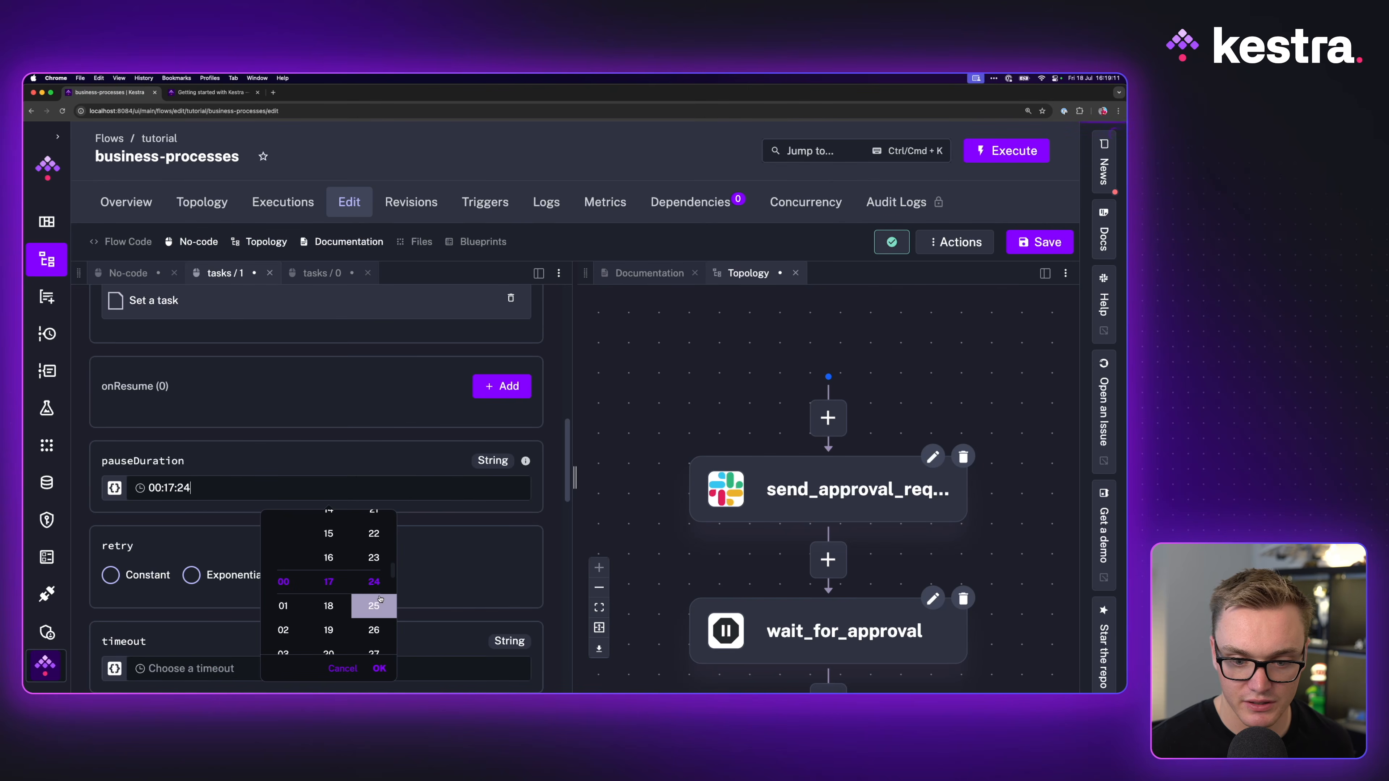
click(342, 667)
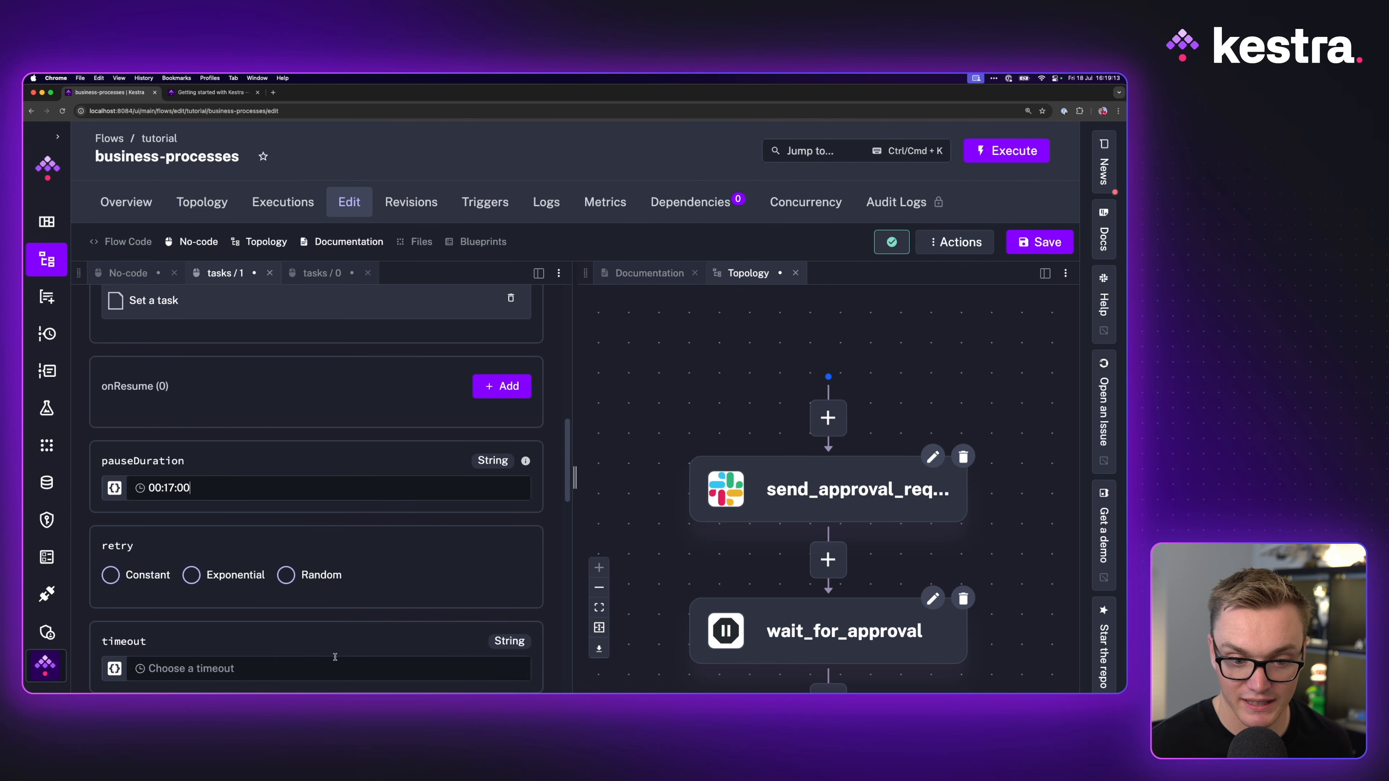
click(176, 488)
key(BackSpace)
key(BackSpace)
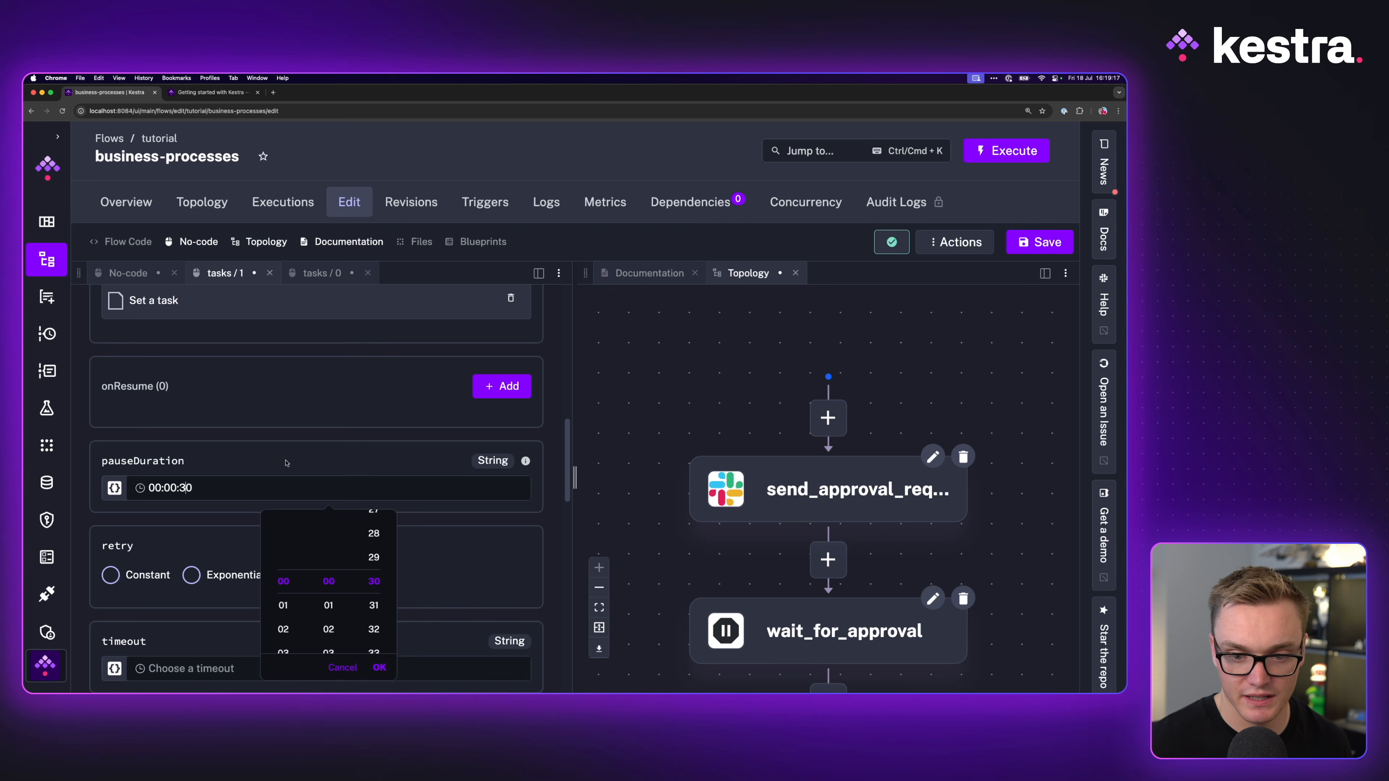
Step: Save the flow and close the pause task's form
key(super+s)
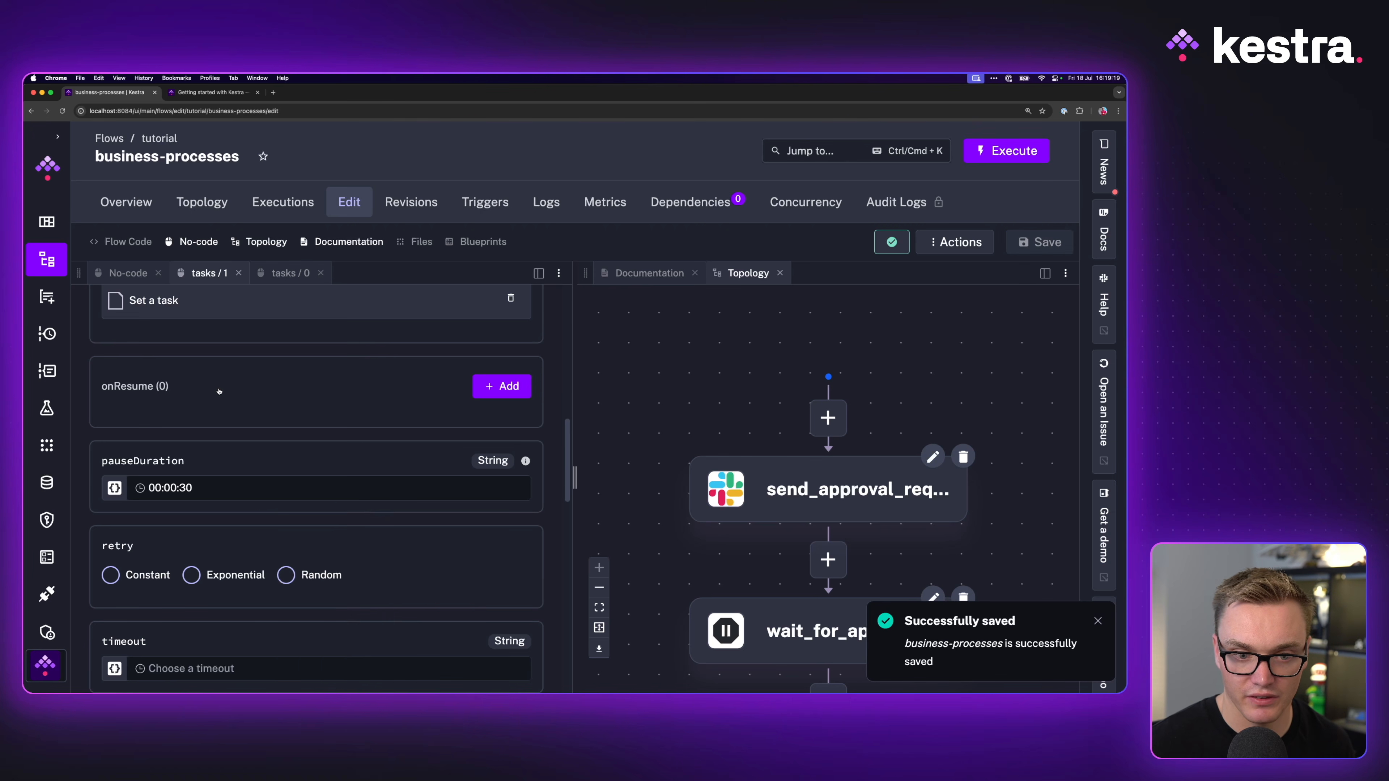
scroll(218, 391, up, 6)
click(240, 273)
click(119, 273)
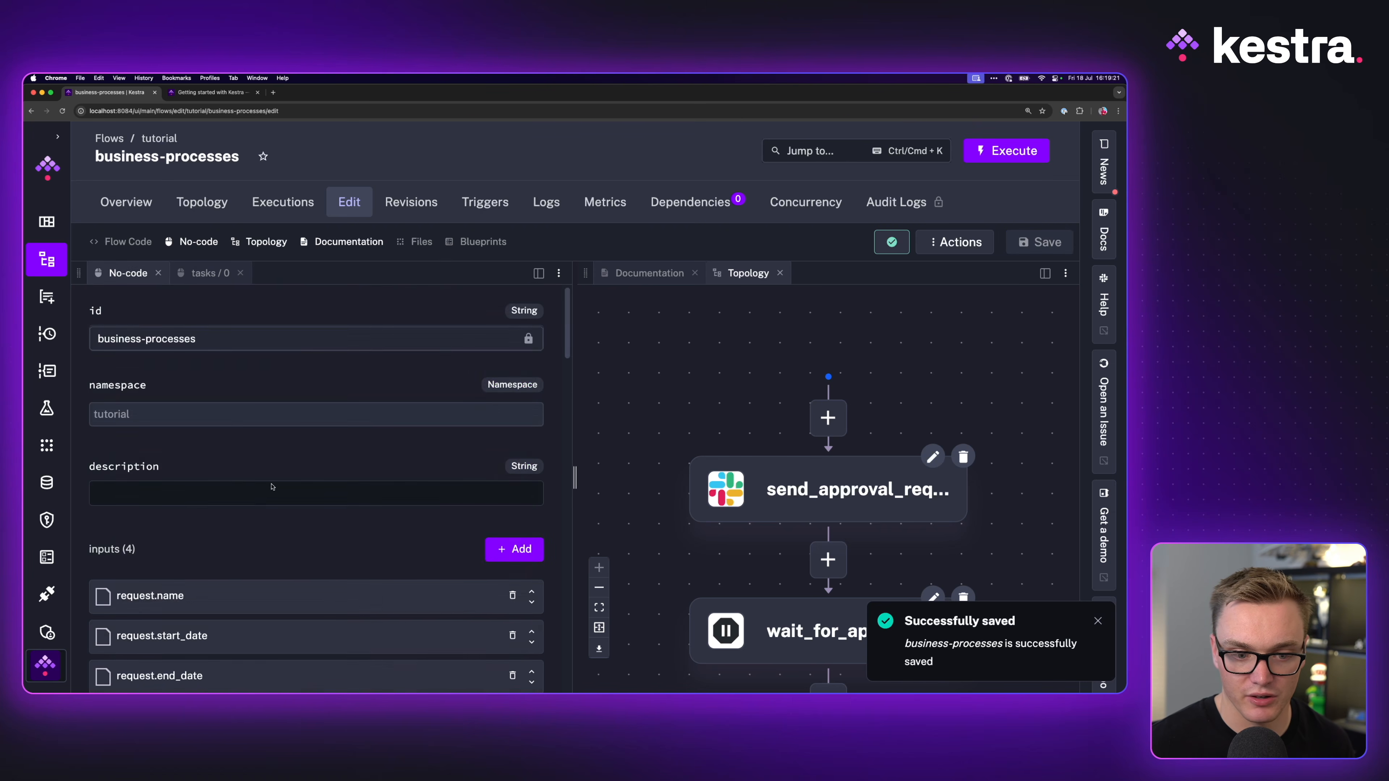
Step: Add a new task of type io.kestra.plugin.core.http.Request
scroll(272, 486, down, 6)
click(513, 399)
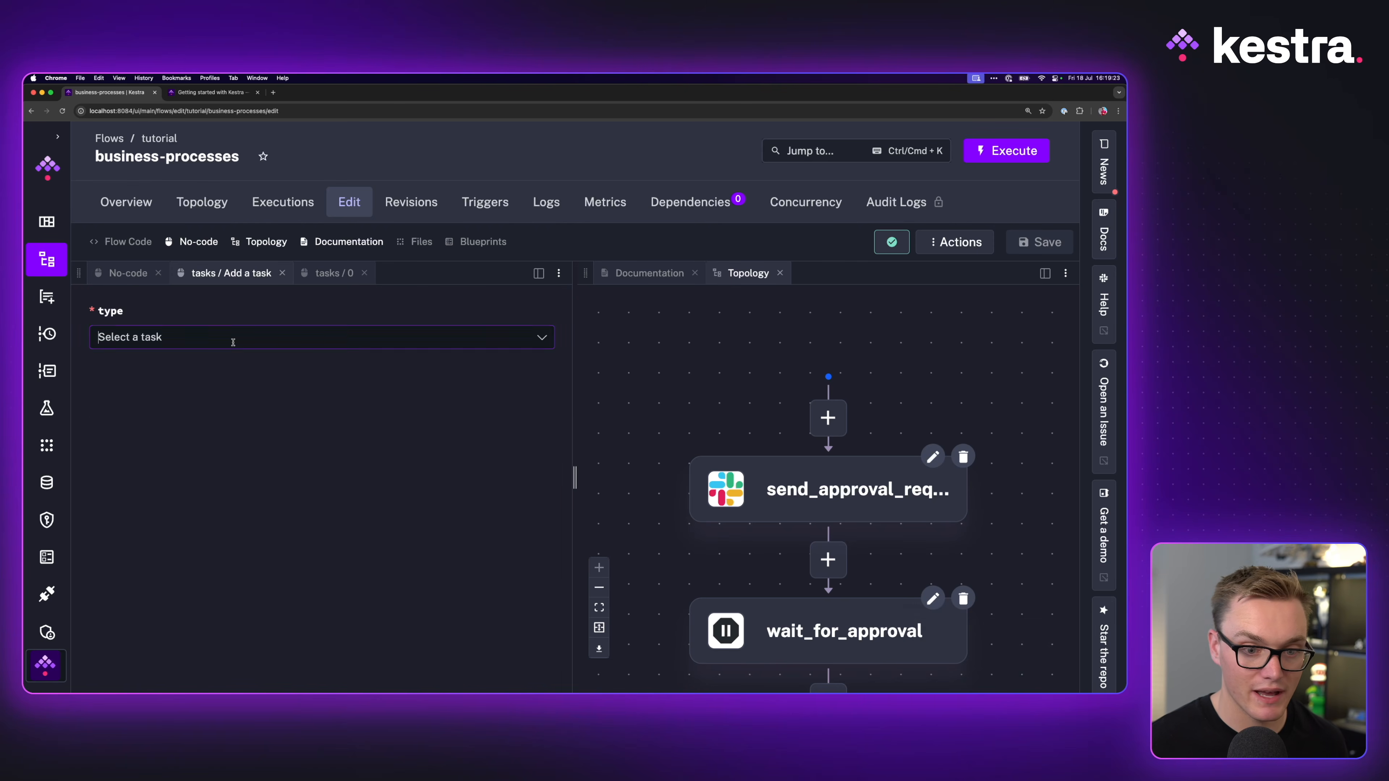
click(232, 342)
text(reuqe)
key(BackSpace)
key(BackSpace)
key(BackSpace)
text(reque)
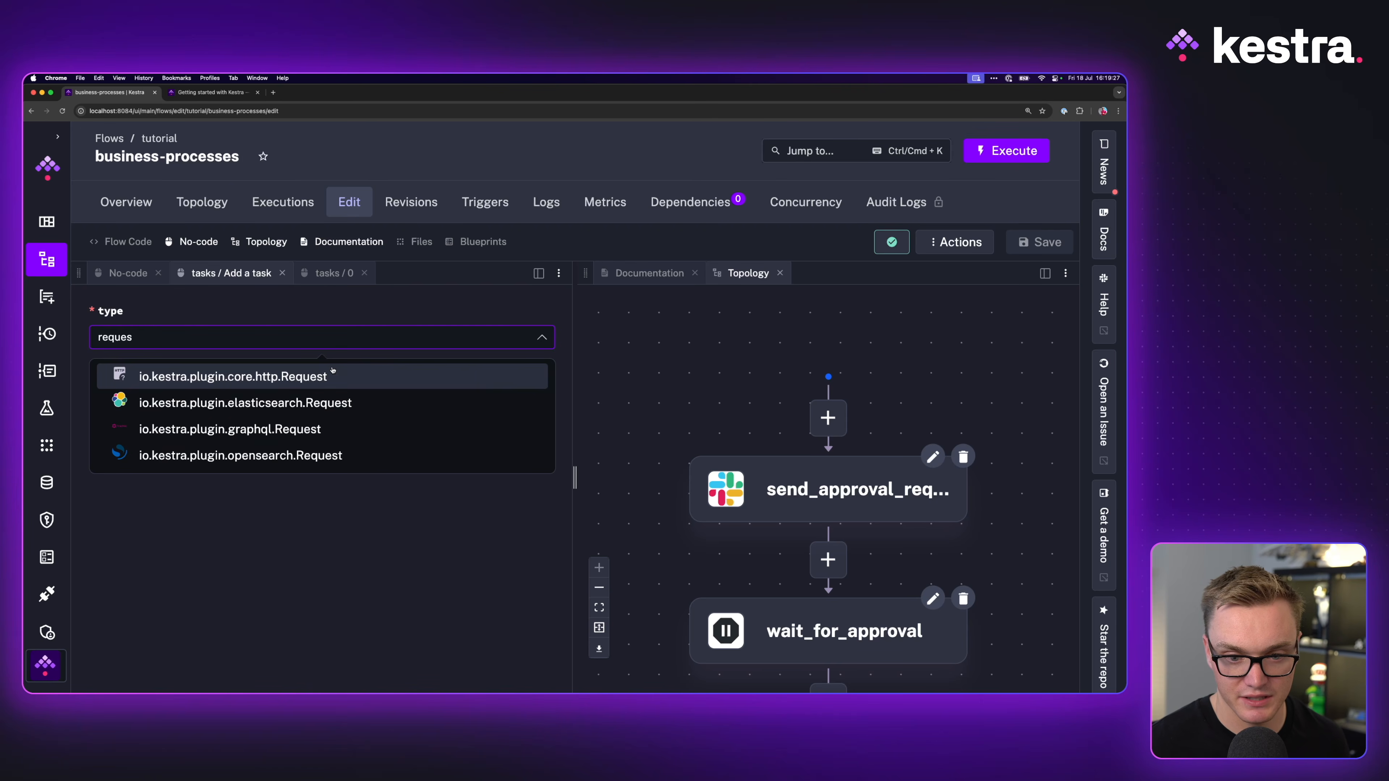
click(319, 376)
click(198, 411)
text(process_approval)
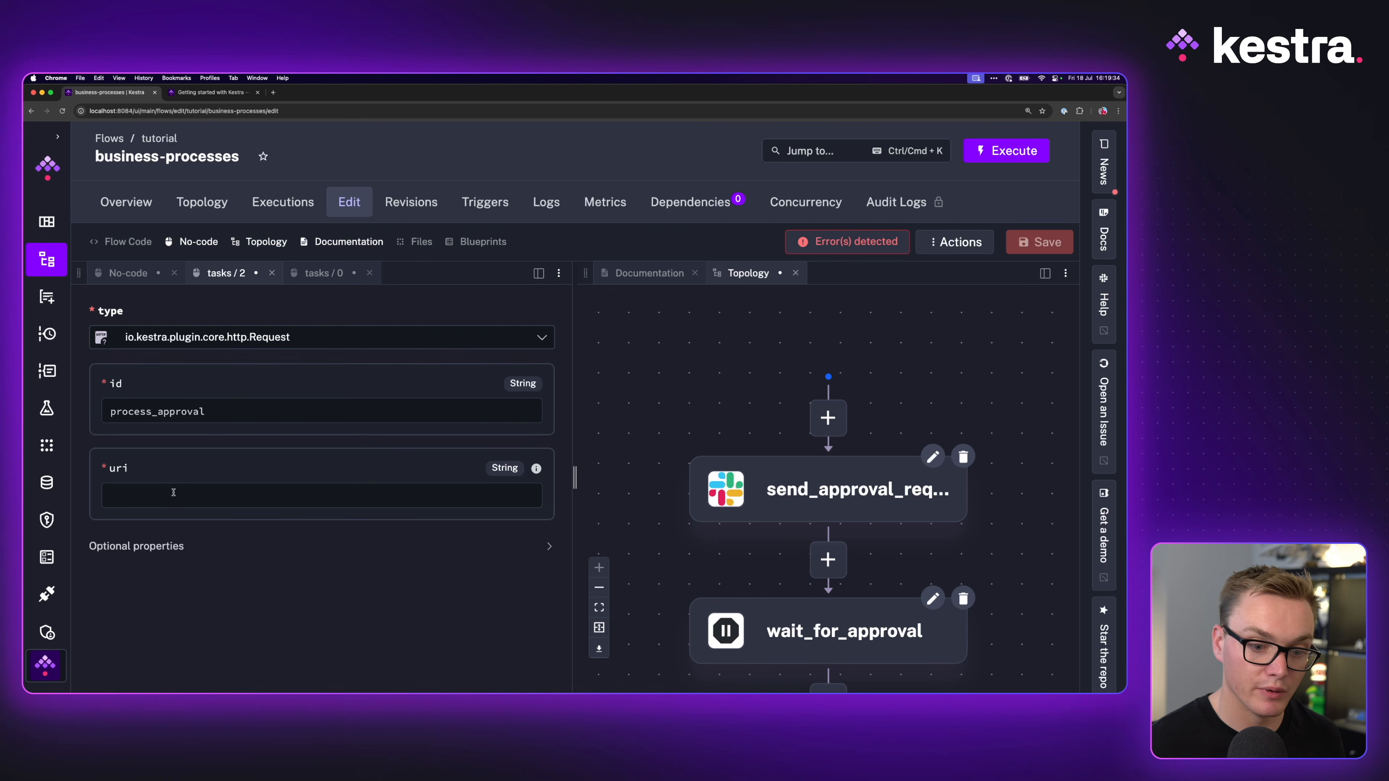
text(https:)
key(BackSpace)
key(BackSpace)
key(BackSpace)
key(BackSpace)
text(tps)
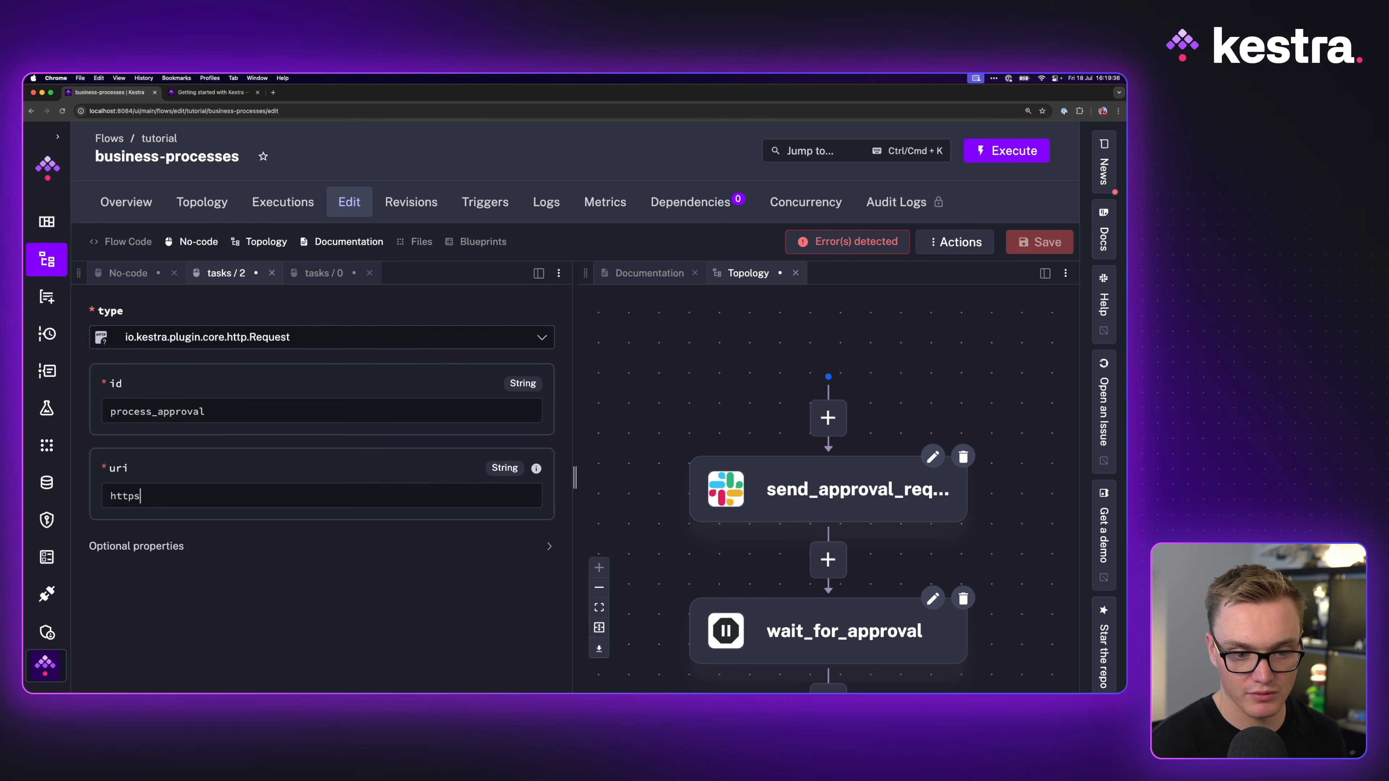
text(://kestra.io)
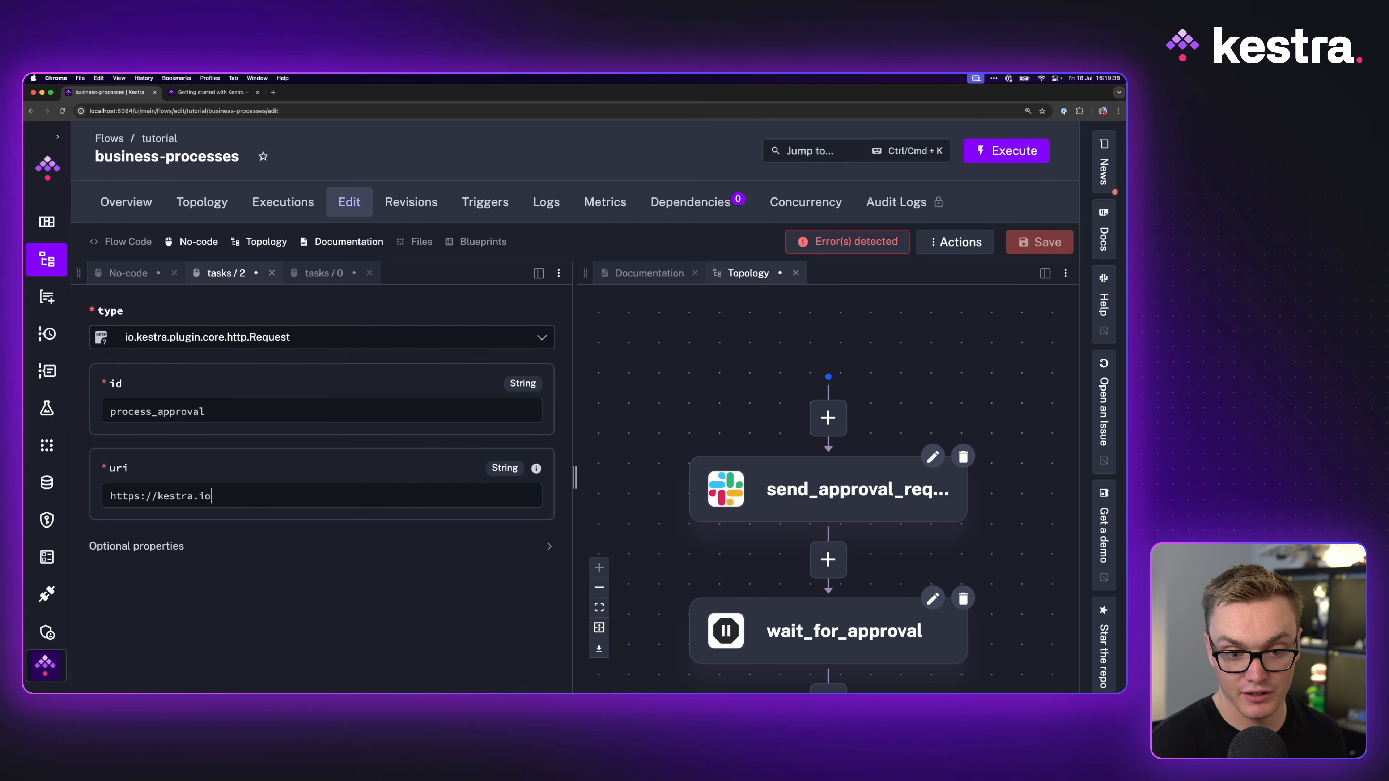
text(/api/mock)
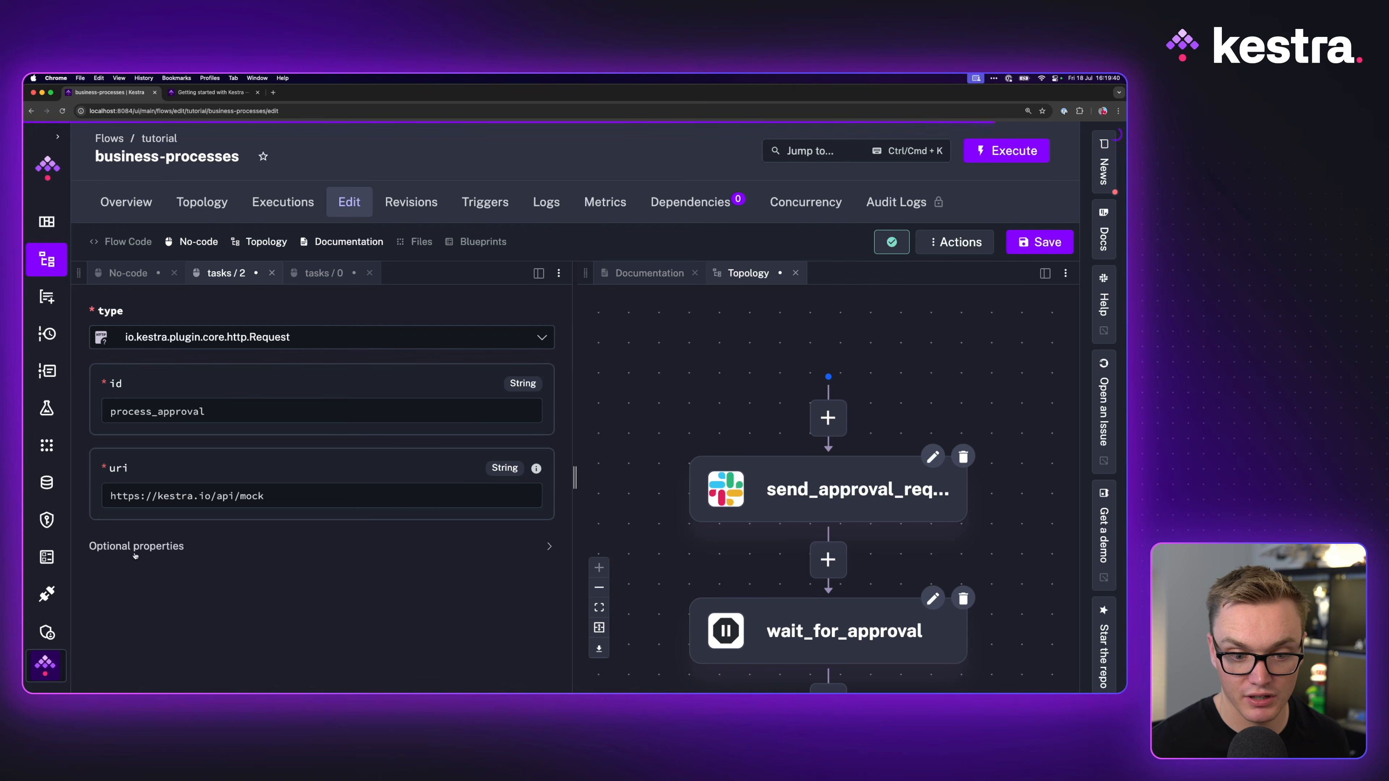
click(159, 547)
scroll(273, 492, down, 5)
Step: Change process_approval's HTTP method from GET to POST
key(ctrl+Tab)
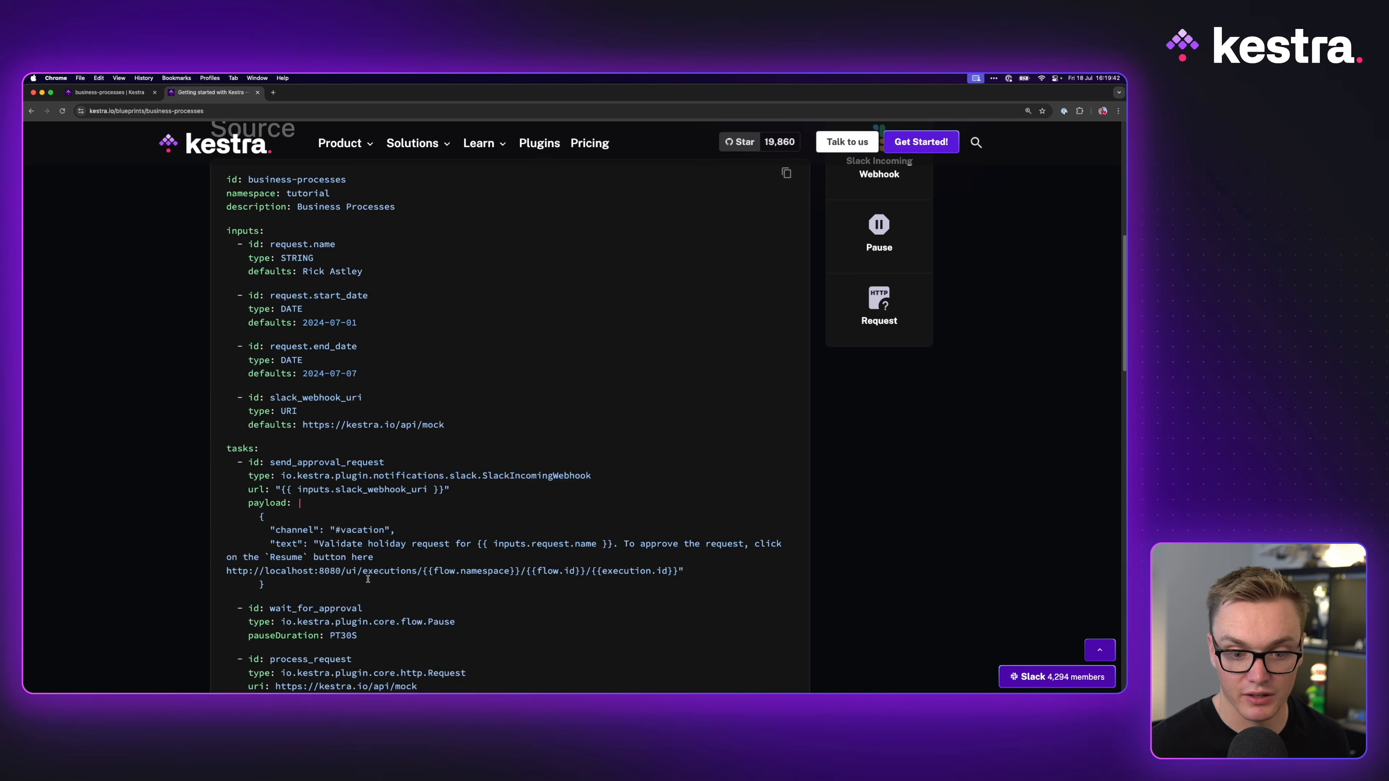
scroll(374, 582, down, 10)
key(ctrl+shift+Tab)
scroll(266, 592, down, 5)
scroll(266, 592, down, 15)
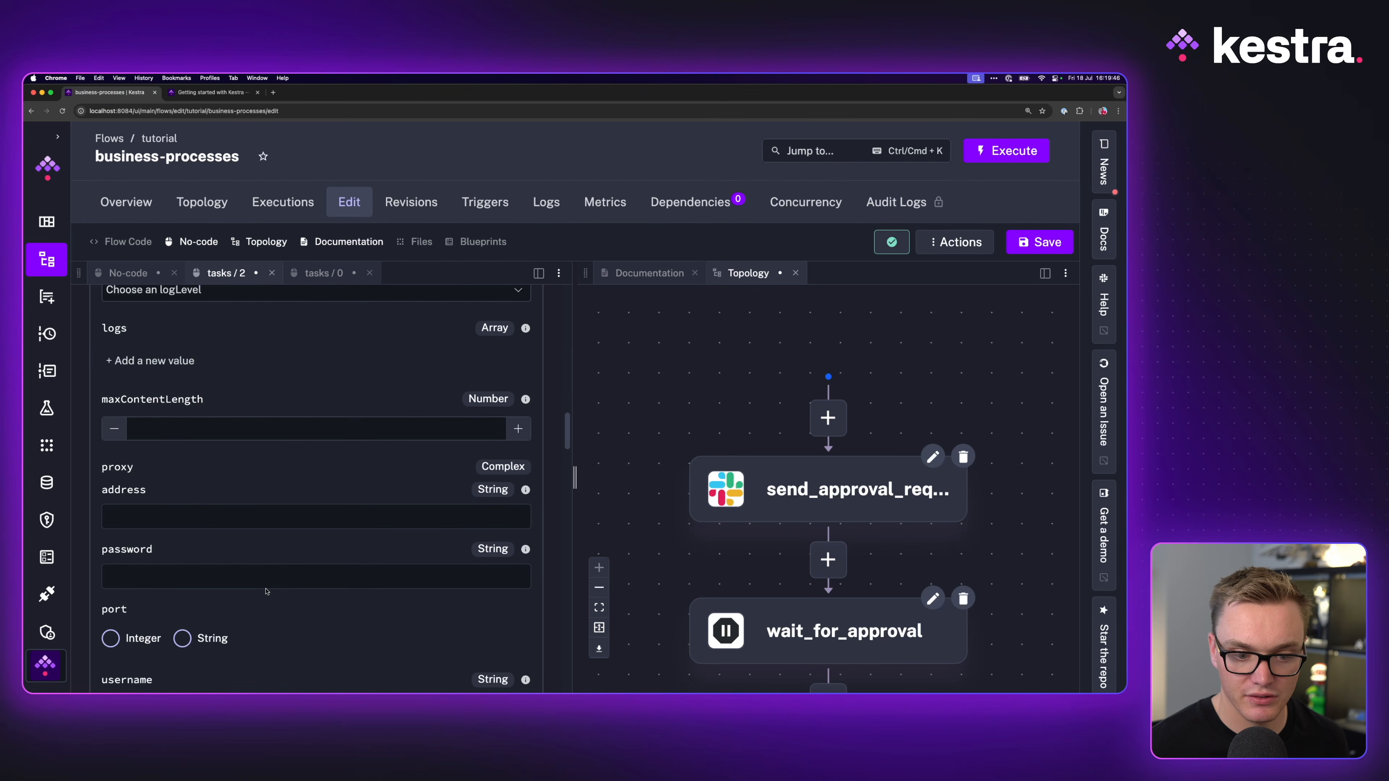
key(BackSpace)
key(BackSpace)
key(BackSpace)
text(POST)
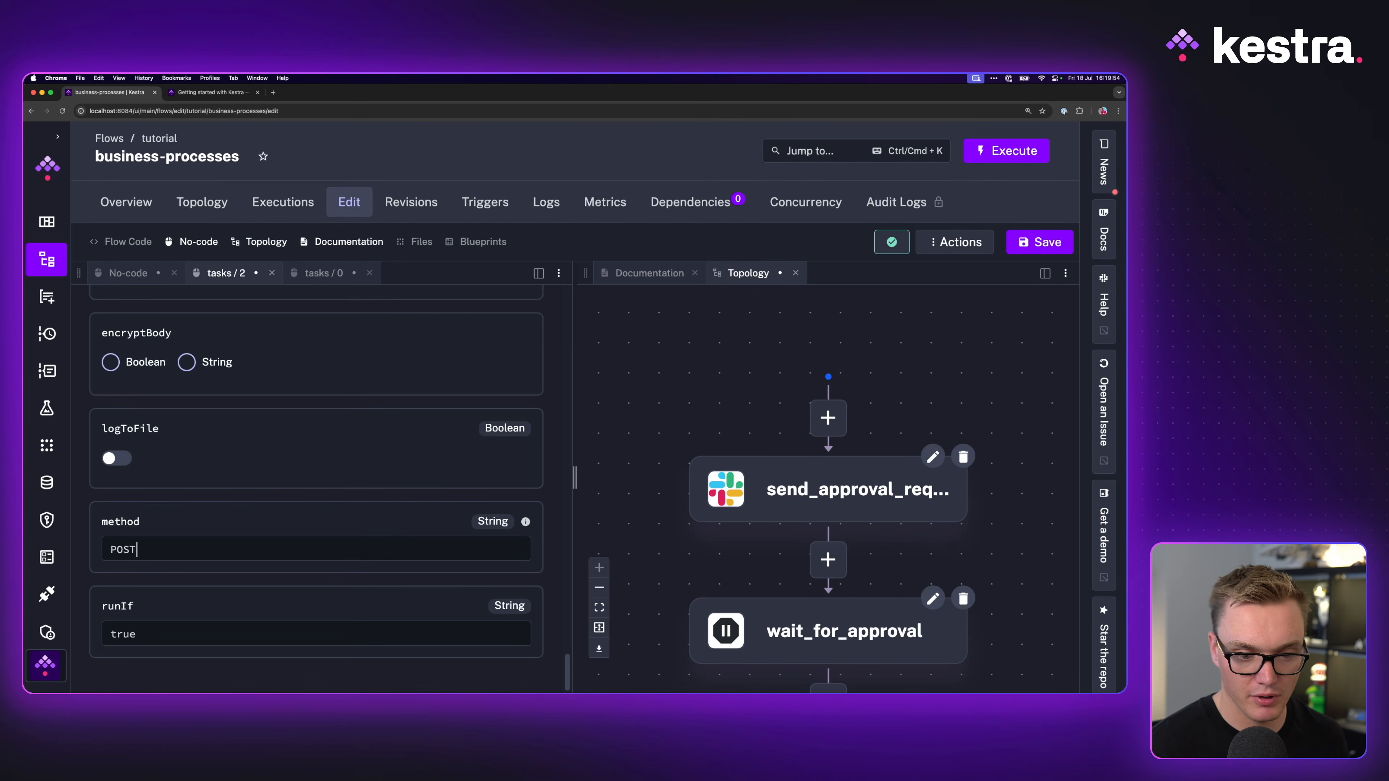
Step: Set process_approval's request body to {{ inputs.request }}
click(214, 96)
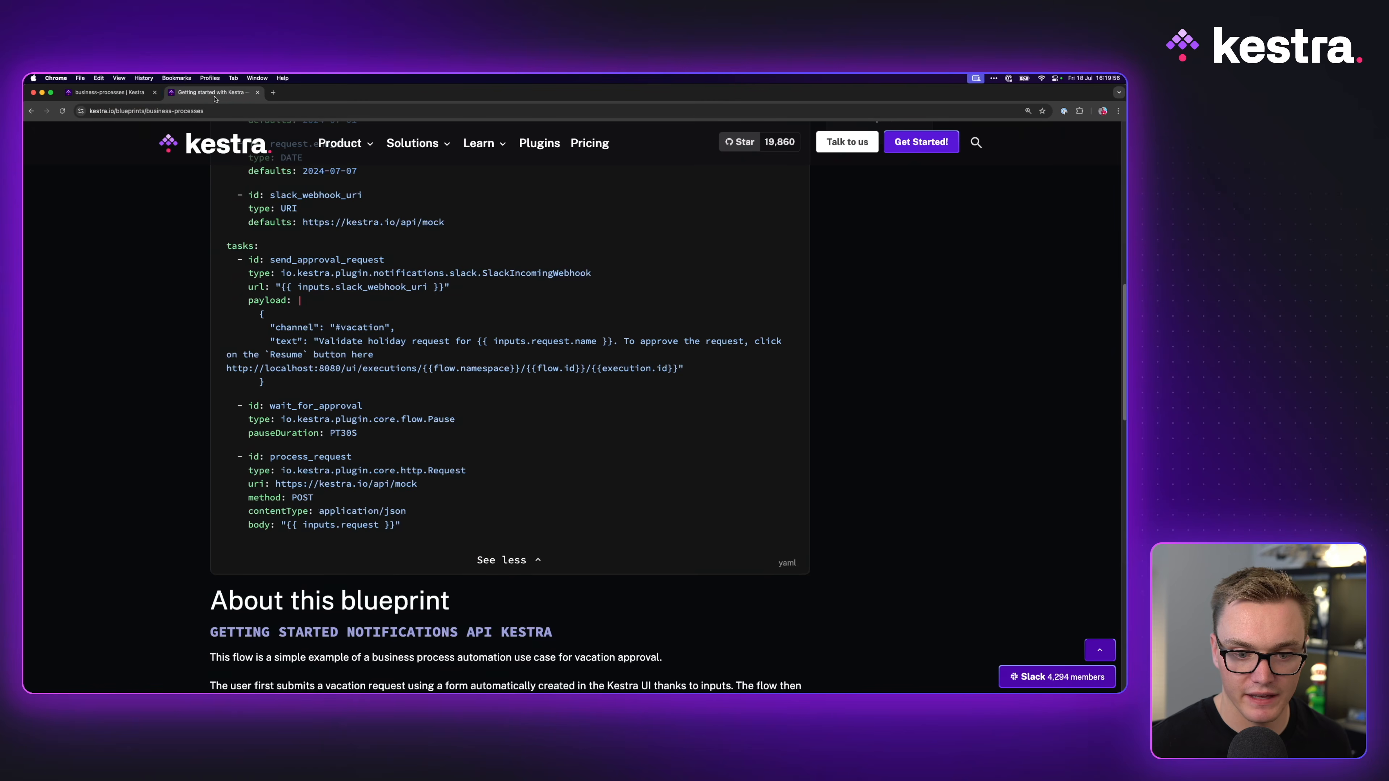
click(109, 92)
click(214, 92)
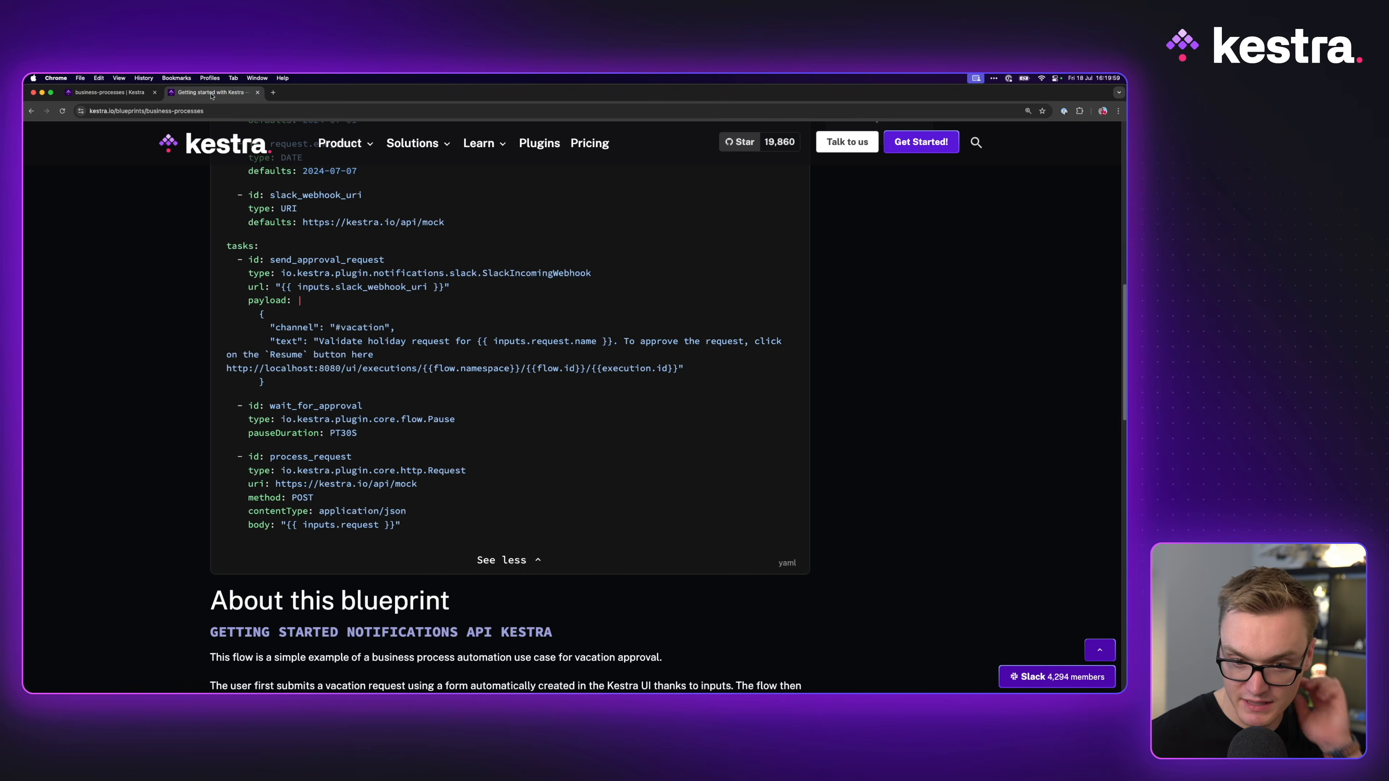
click(117, 94)
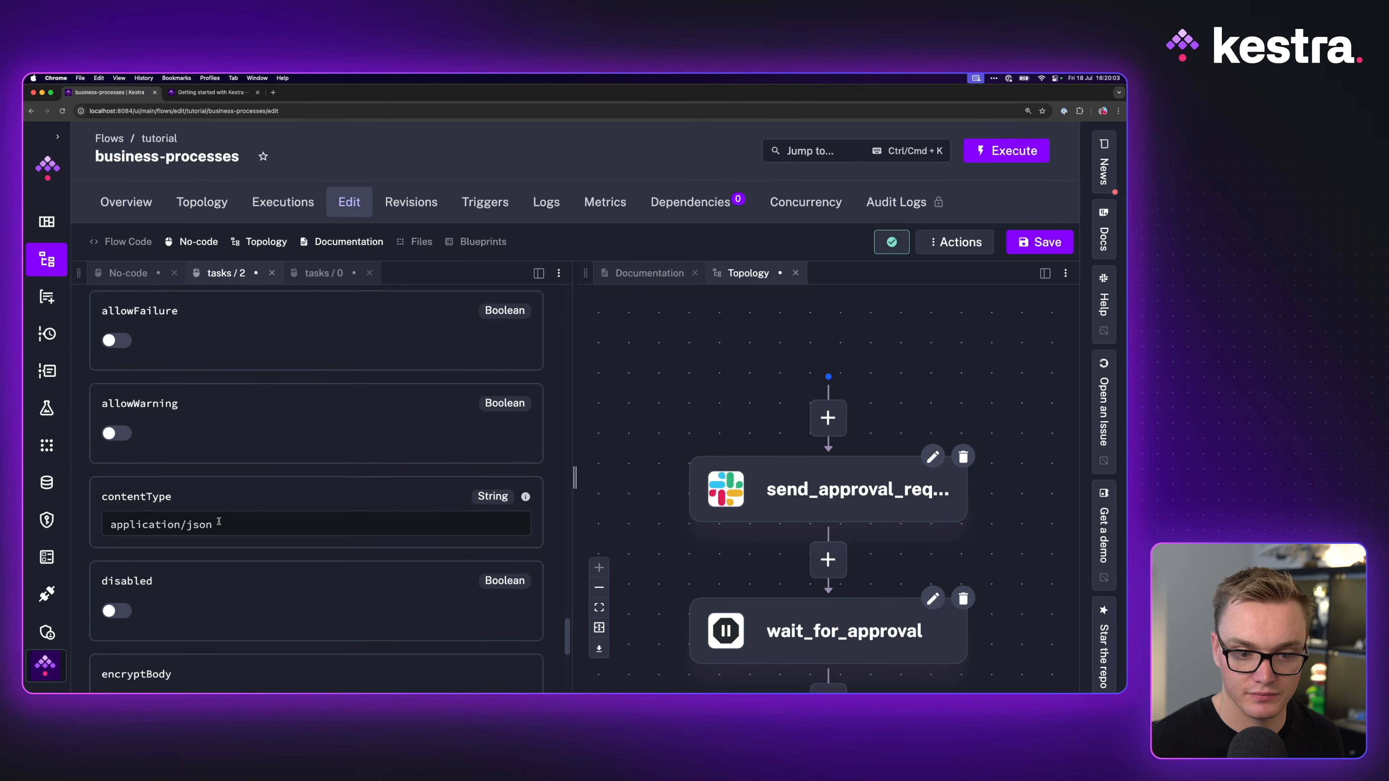
scroll(233, 501, up, 5)
scroll(233, 501, up, 10)
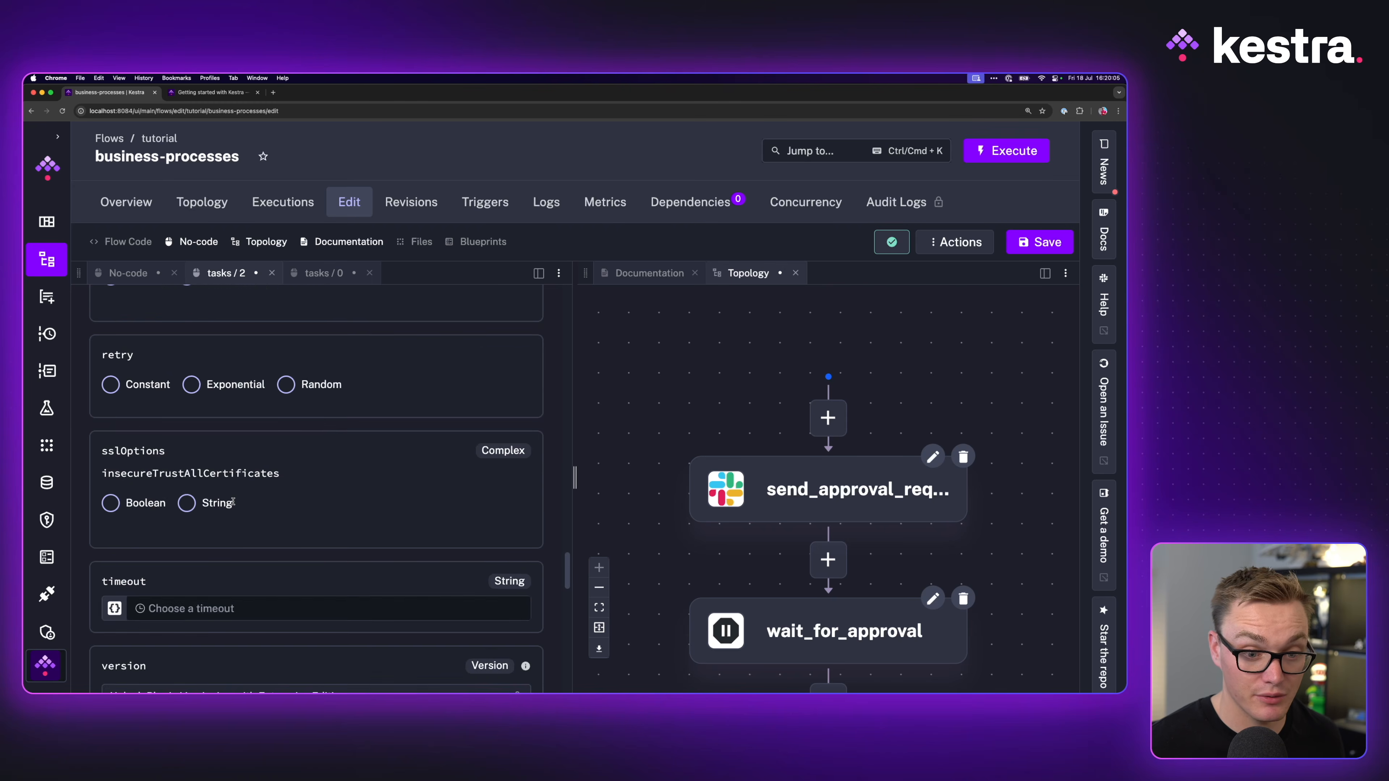
scroll(233, 502, up, 15)
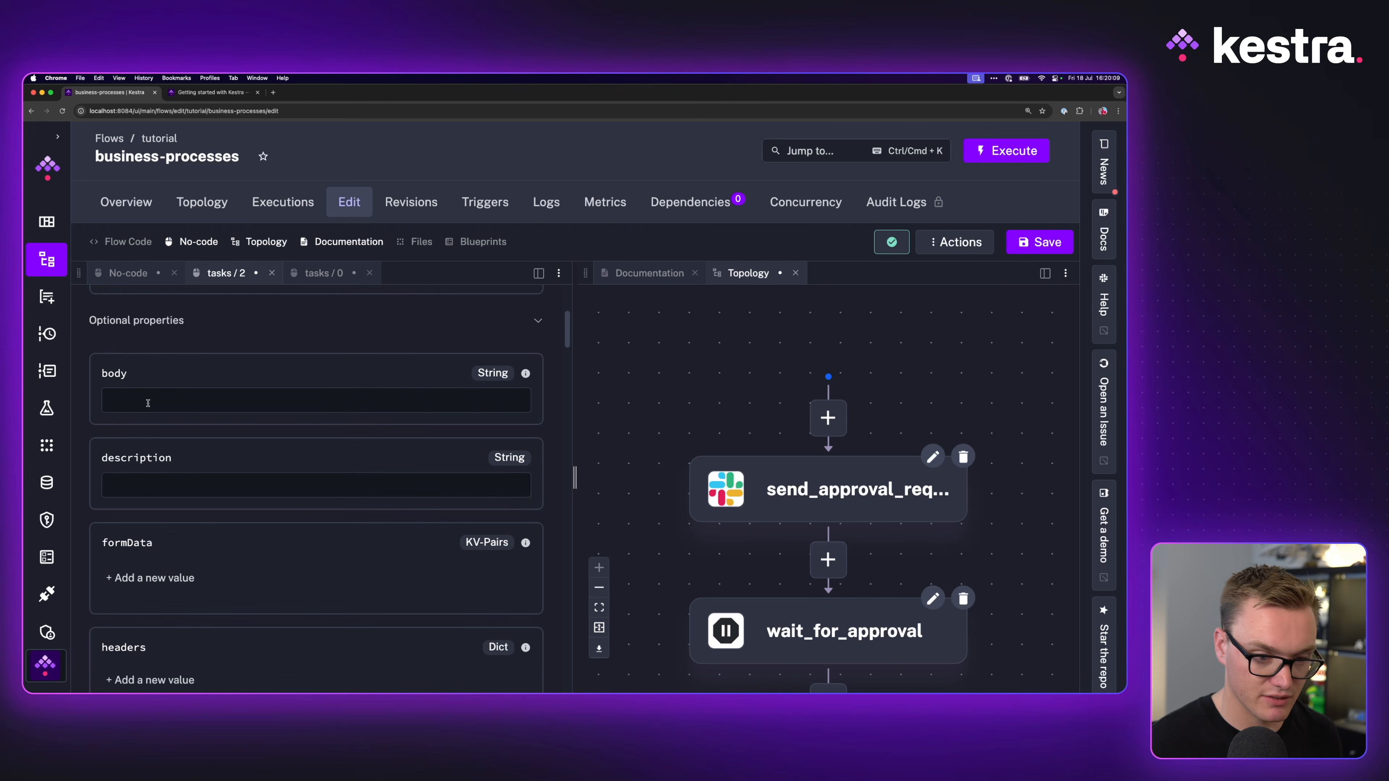
click(148, 403)
text({{ inputs.request)
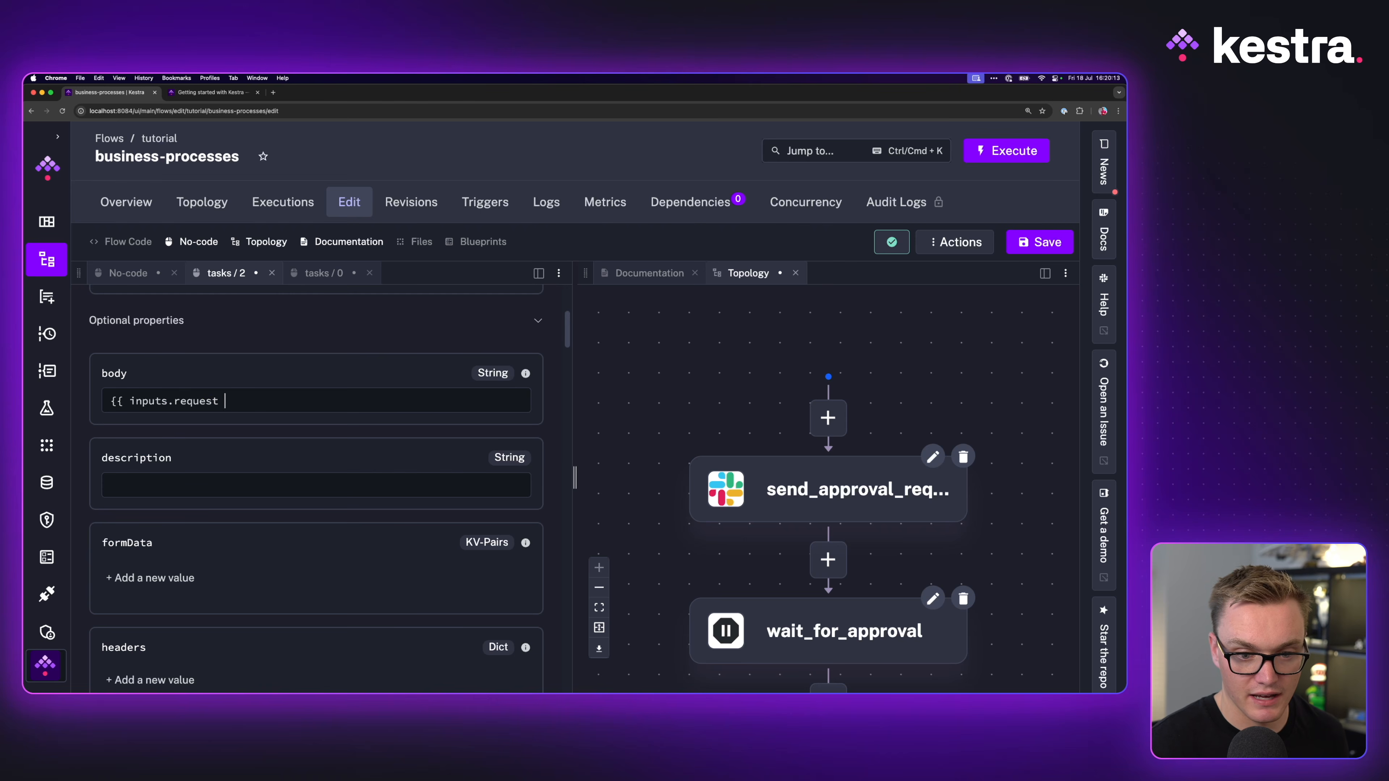
click(225, 393)
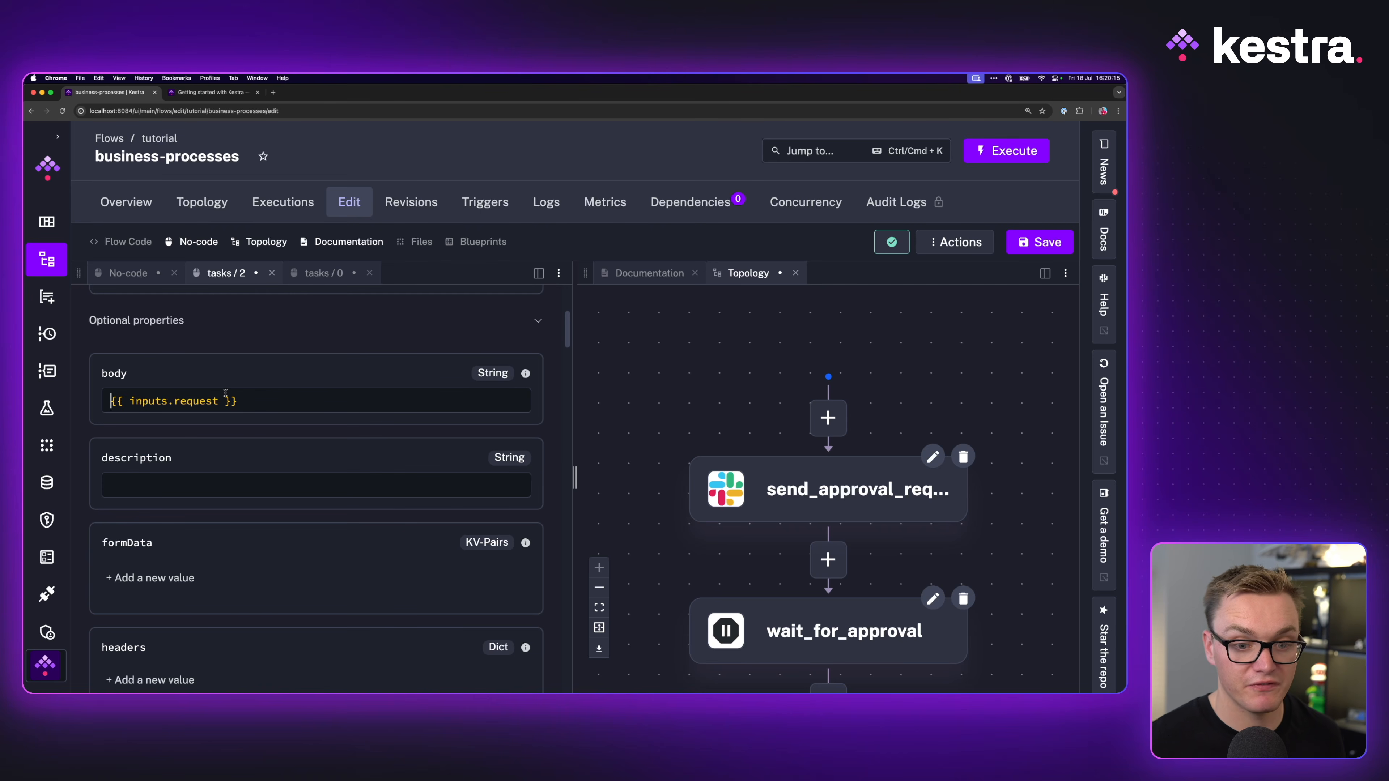
click(220, 400)
key(ctrl+space)
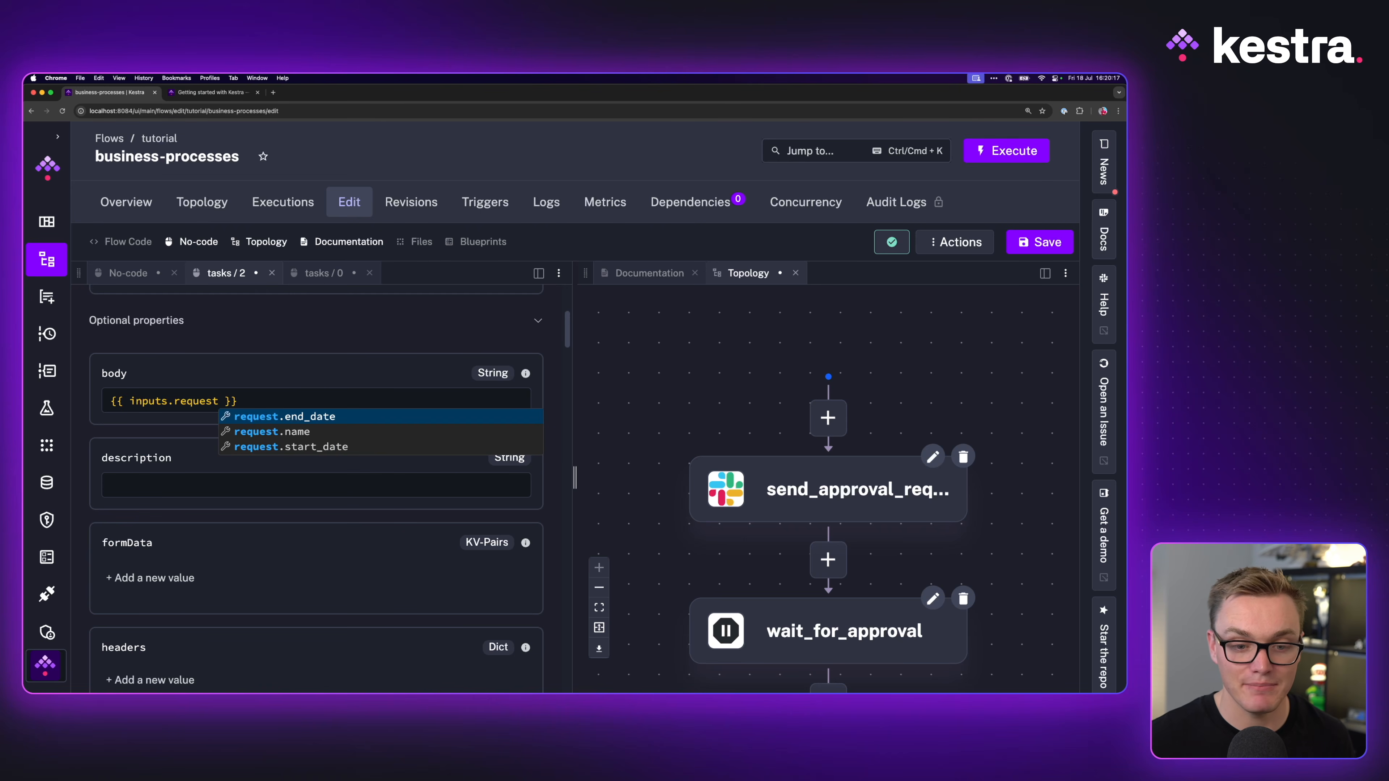
Step: Save the flow and return to its general properties form
click(200, 98)
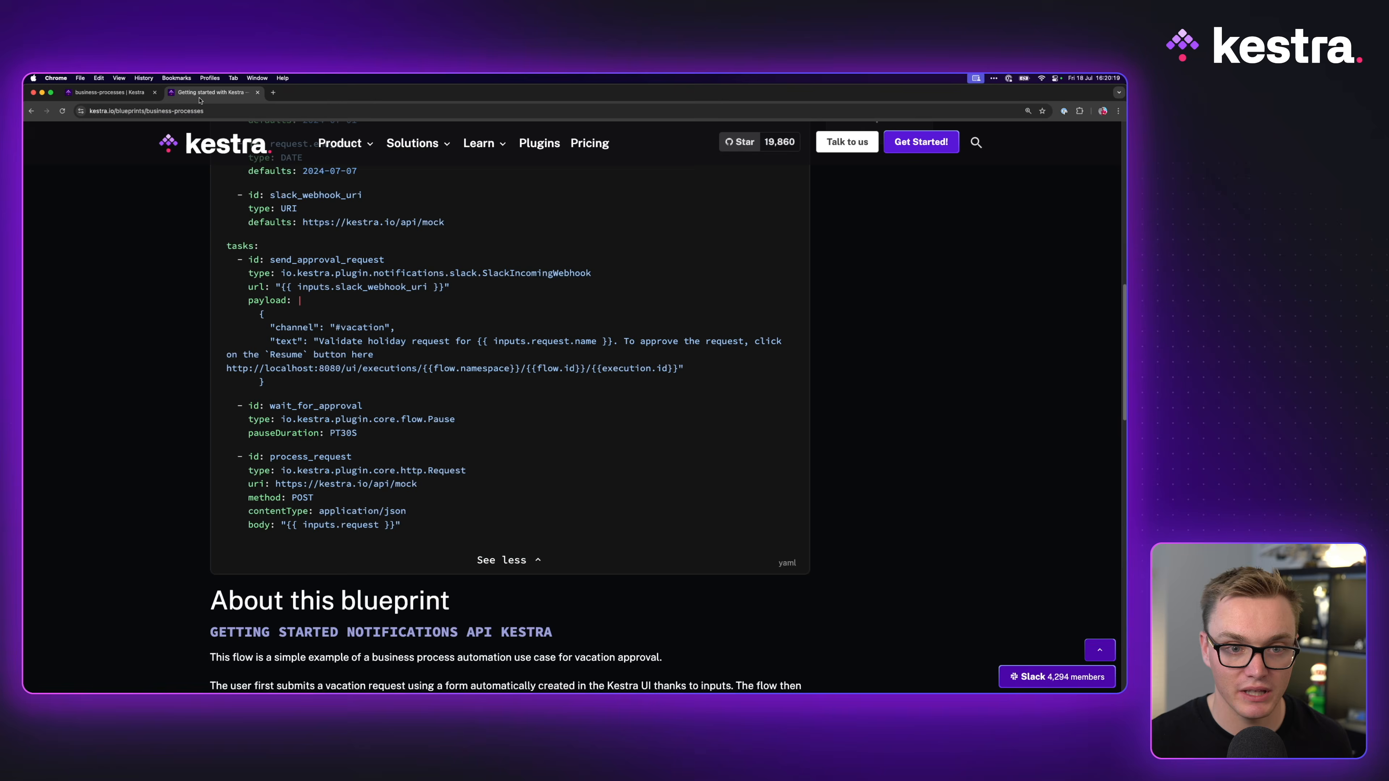
click(110, 93)
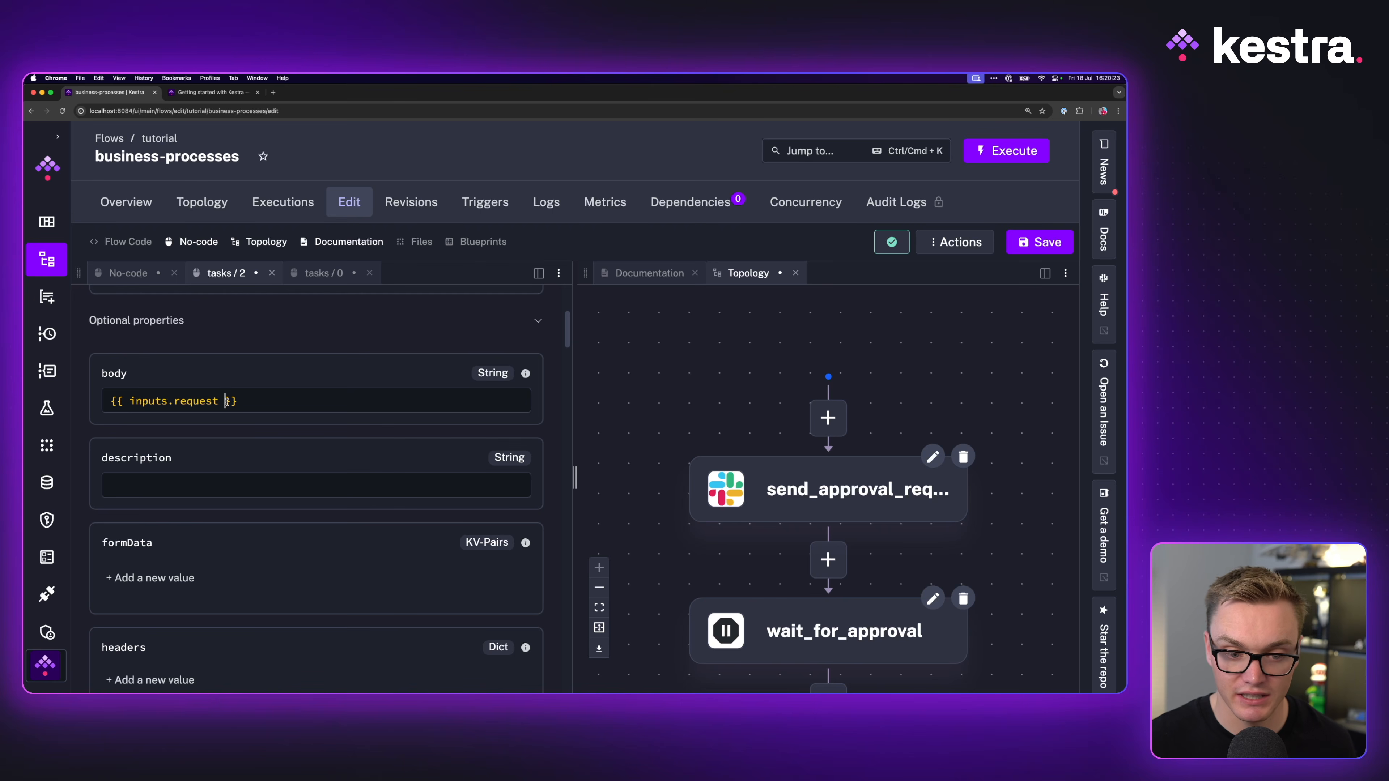
click(1025, 235)
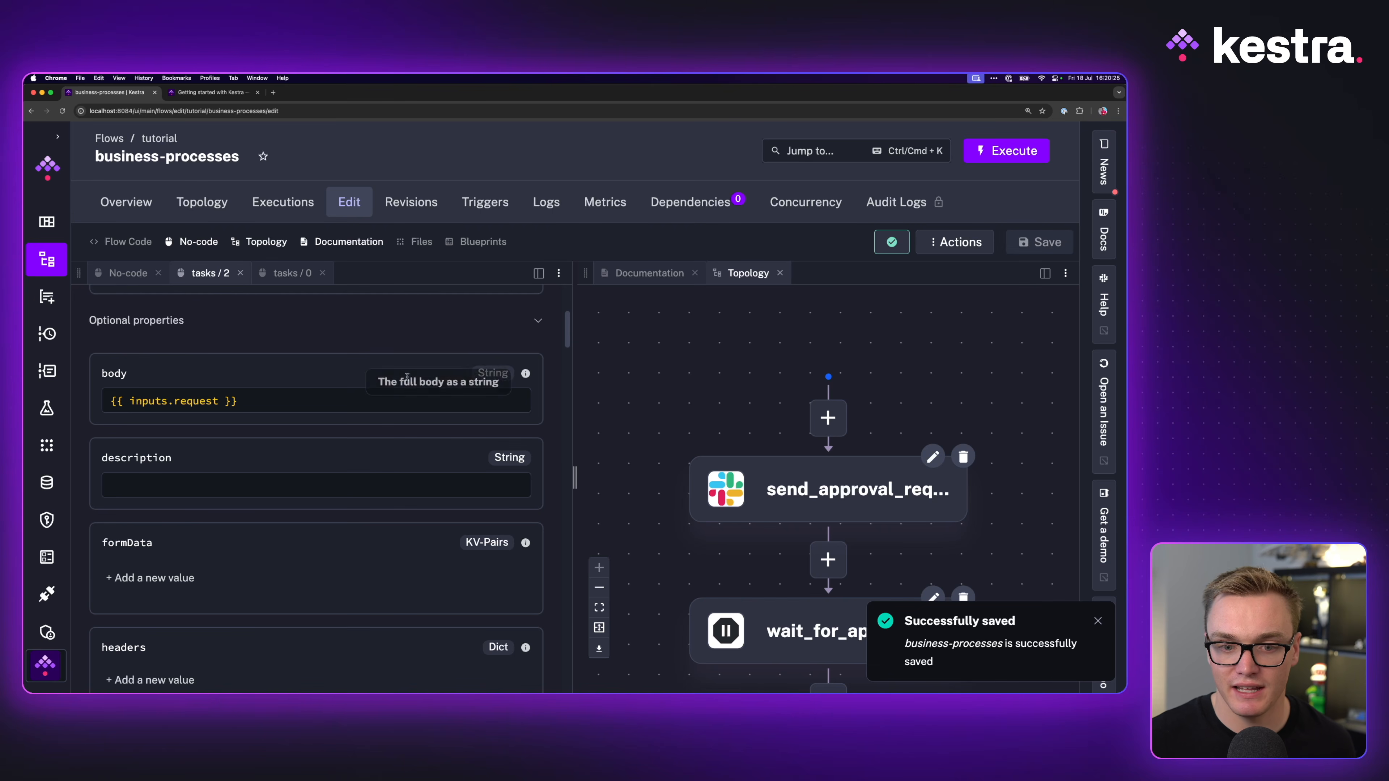
click(133, 268)
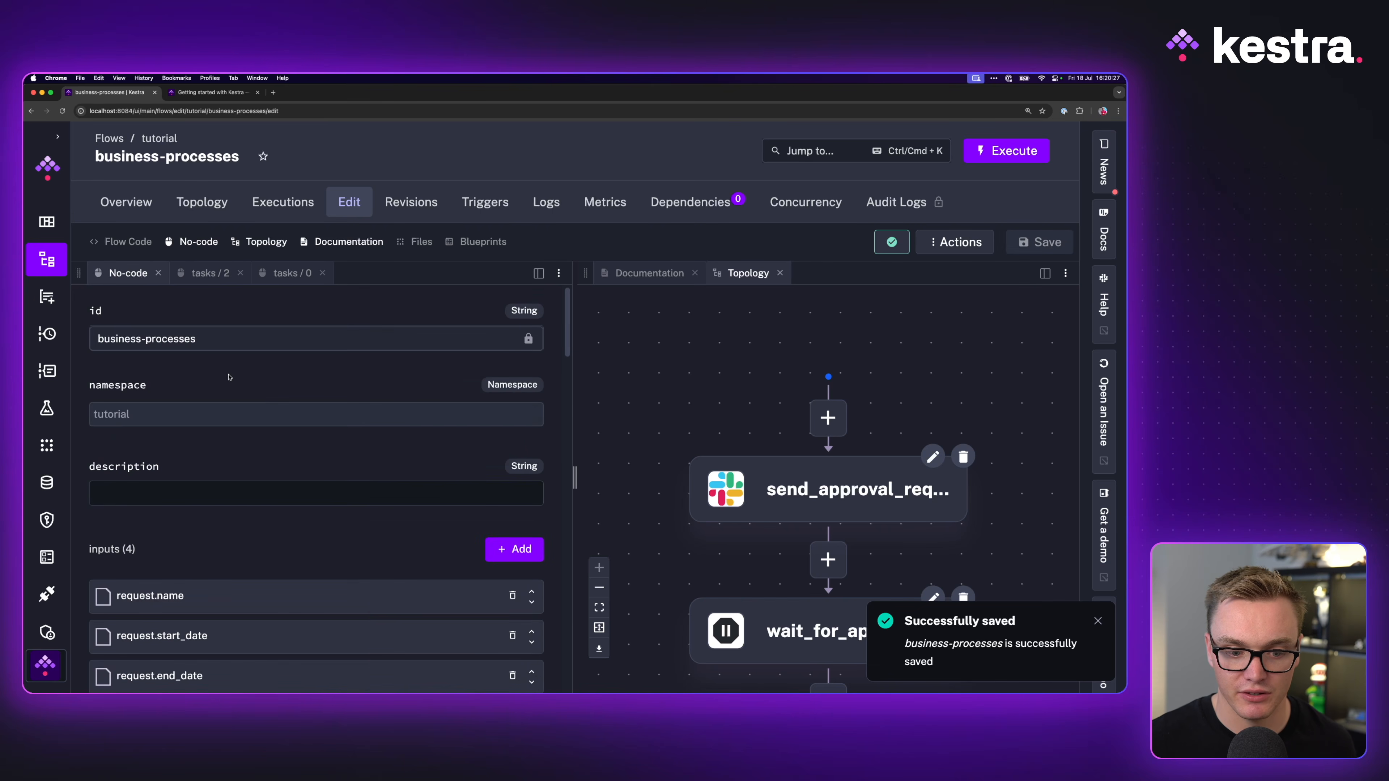
Step: Compare the blueprint source, then open the business-processes execution form with its prefilled dates and webhook URI
scroll(225, 383, down, 8)
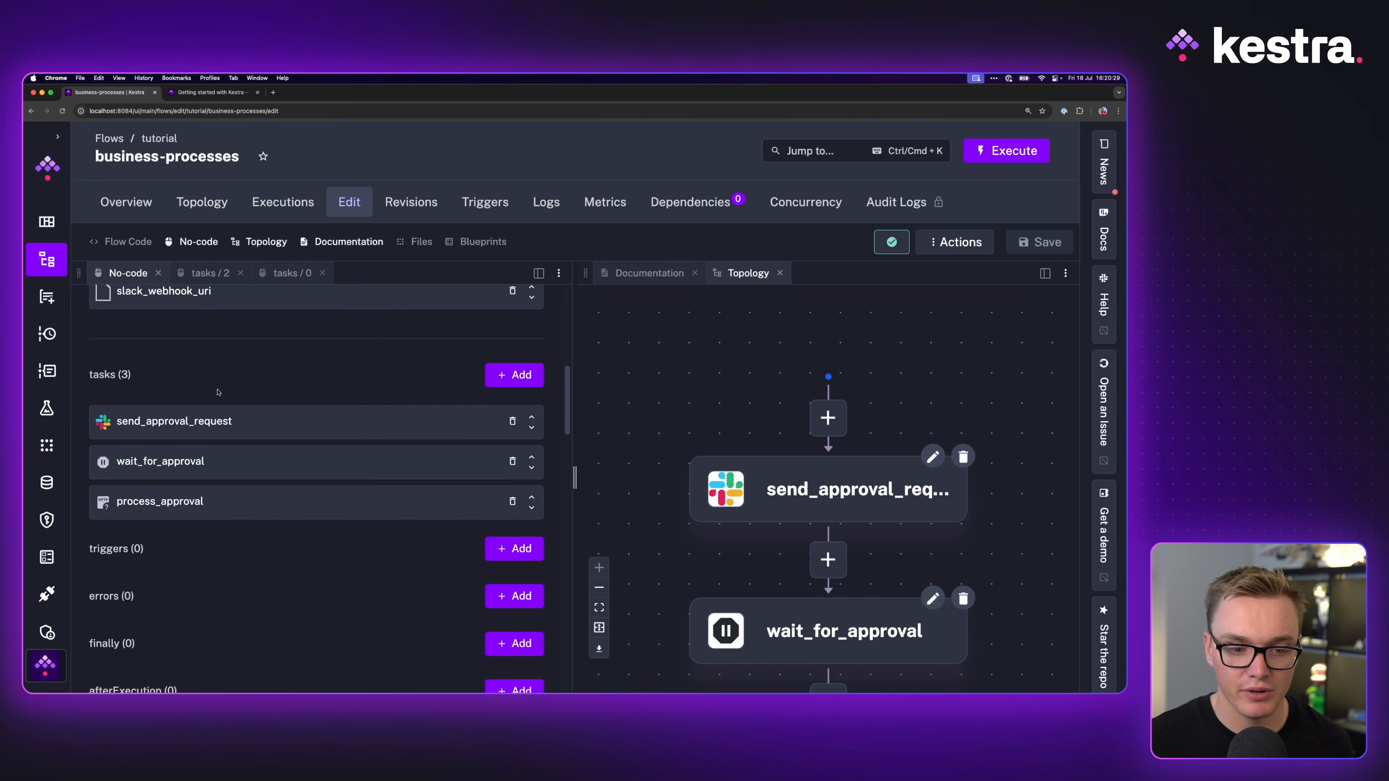
click(211, 92)
scroll(487, 413, up, 10)
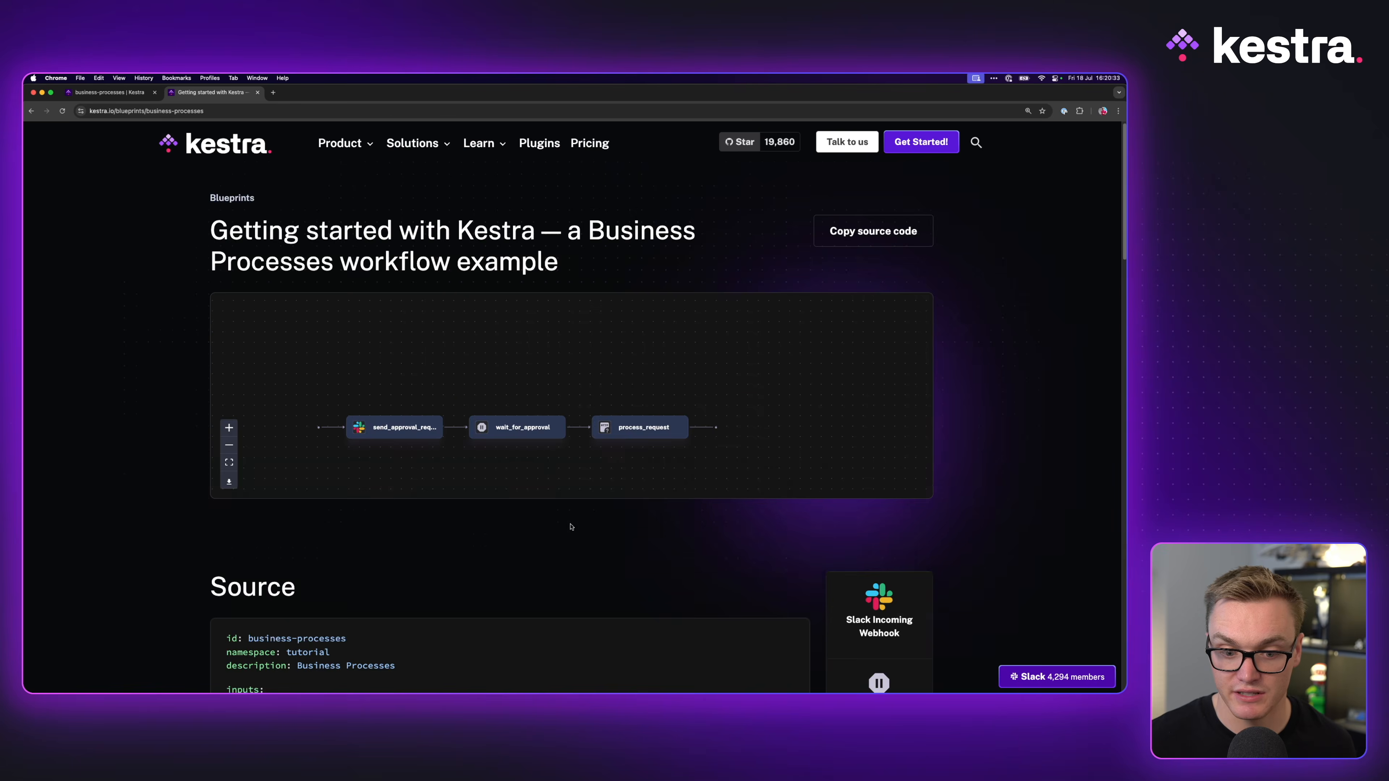
scroll(570, 527, down, 15)
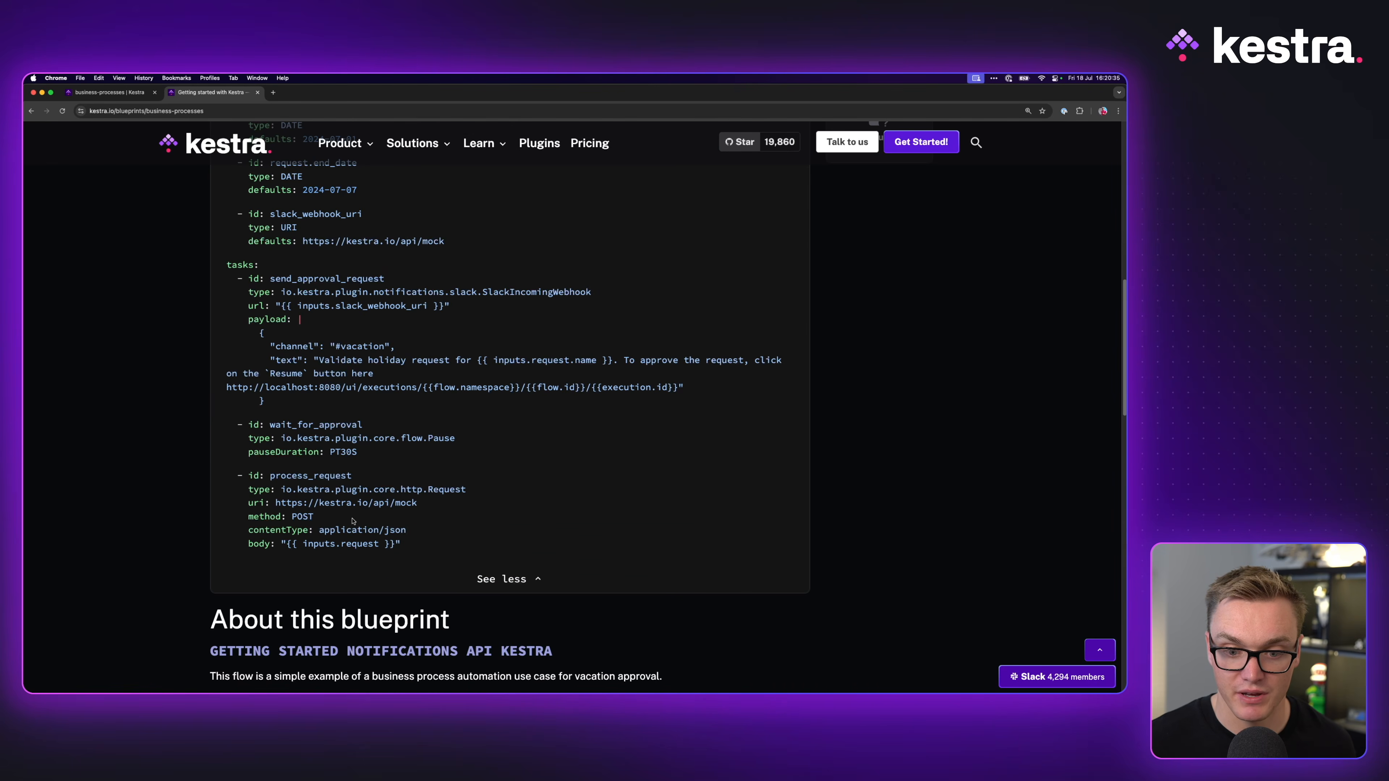
click(109, 92)
click(1014, 160)
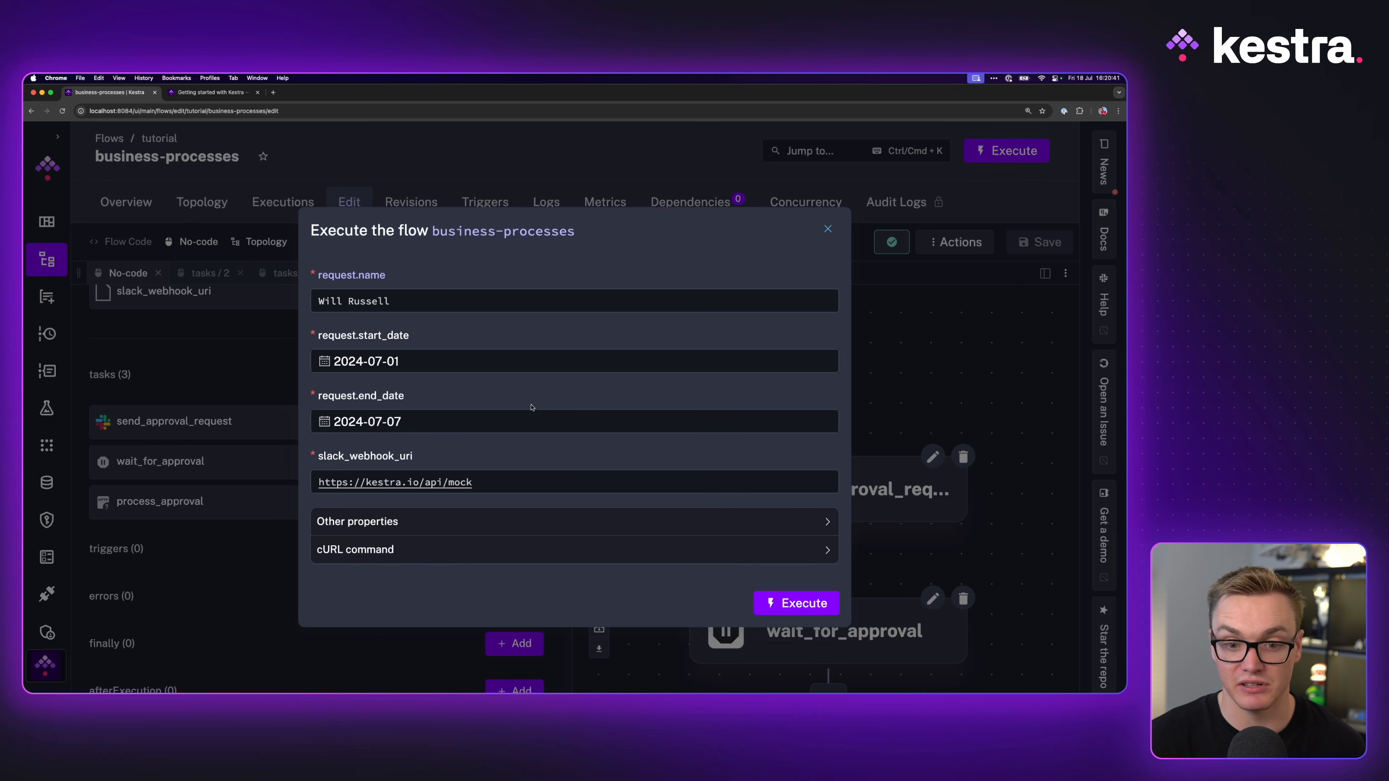
Step: Launch the run with the prefilled inputs and resume it once it pauses for approval
click(411, 361)
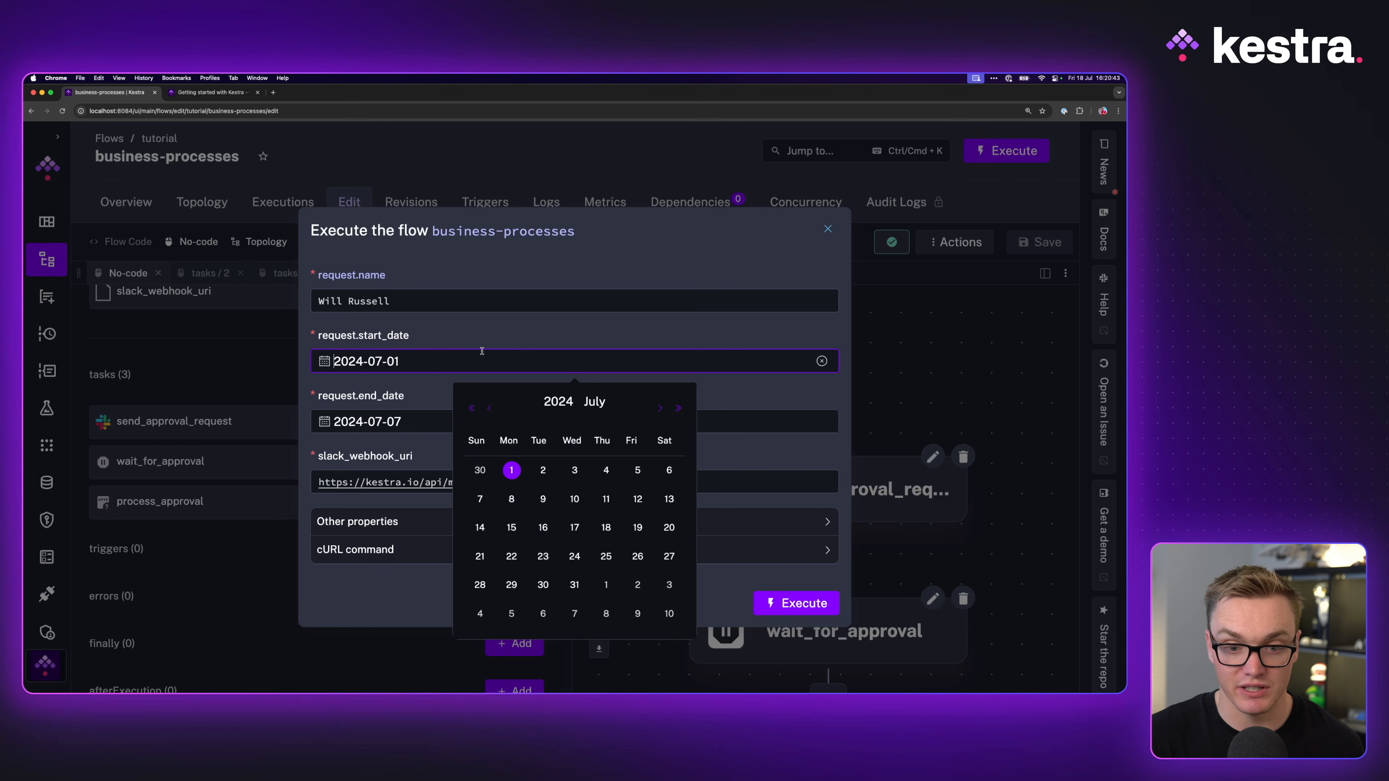
click(435, 320)
click(820, 604)
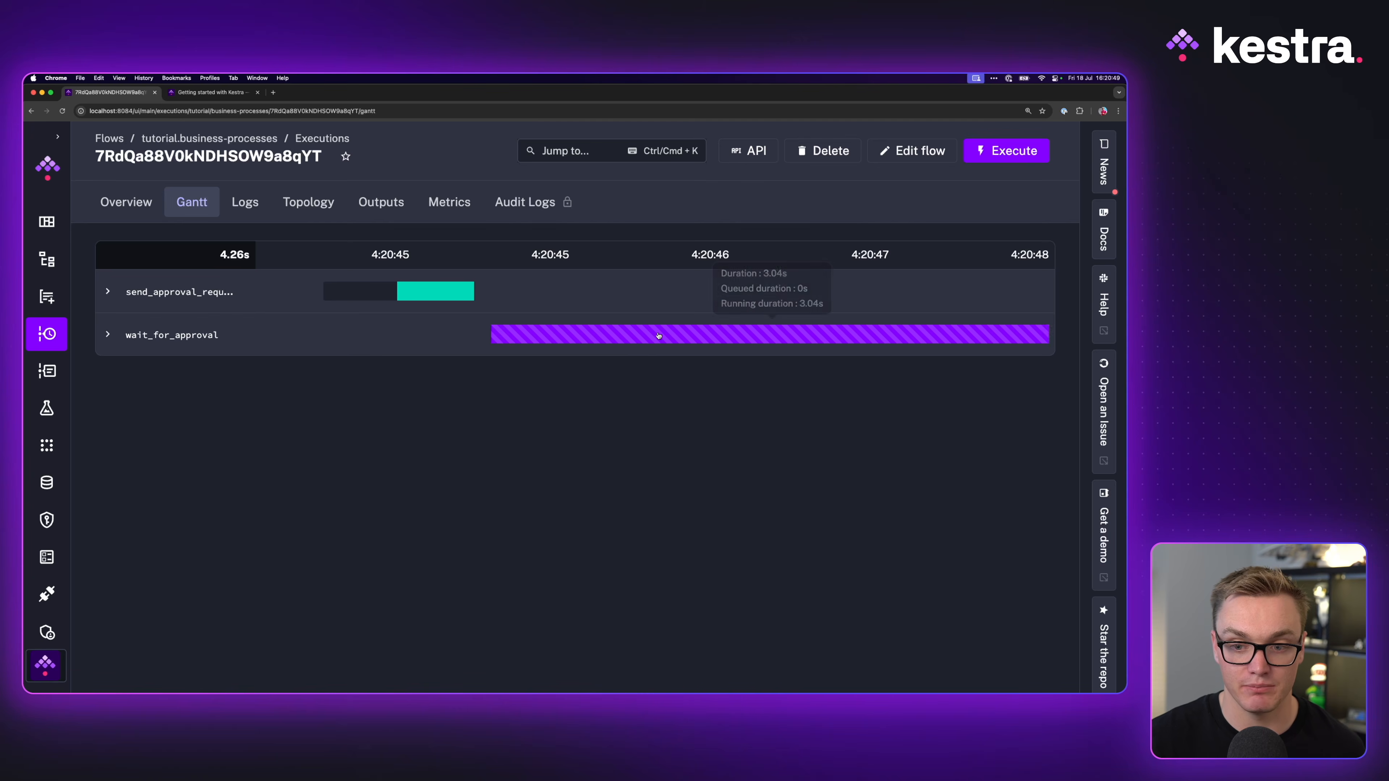
click(135, 200)
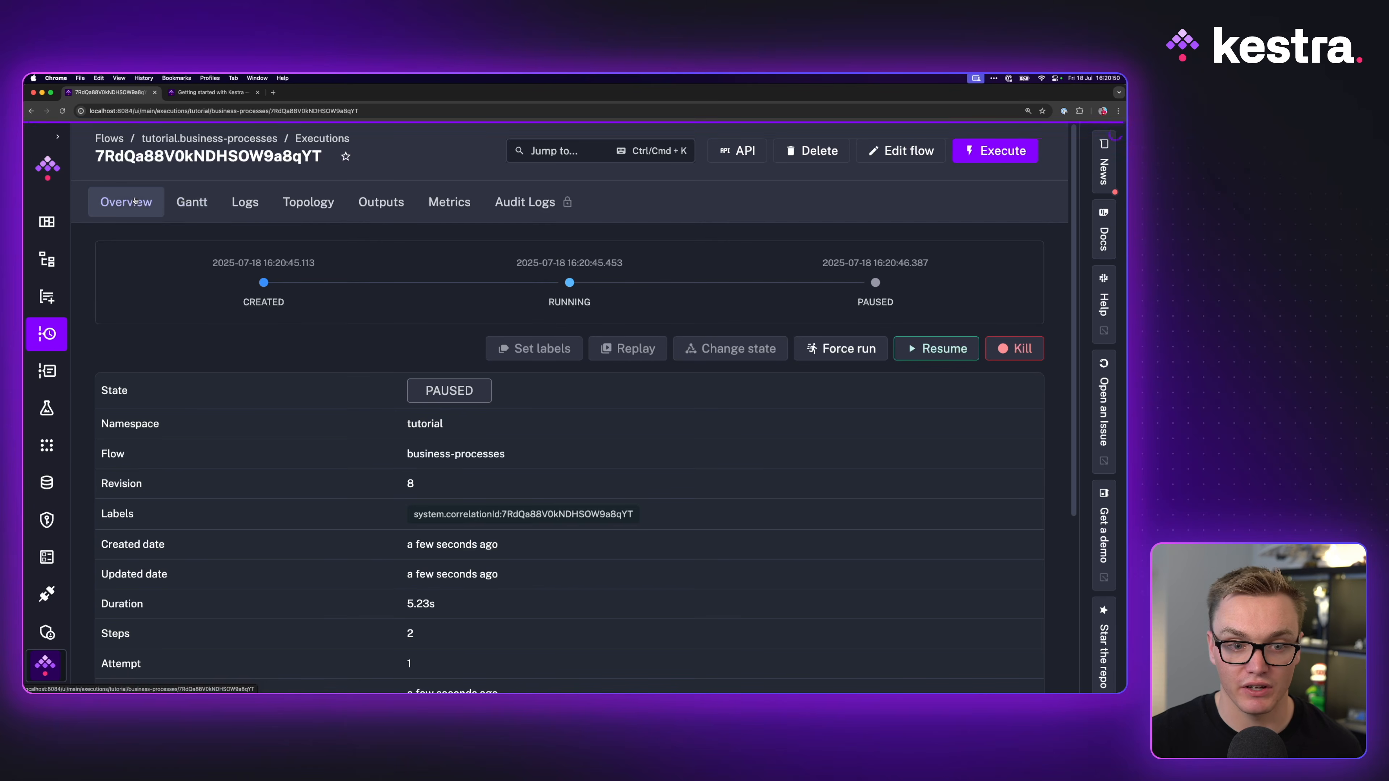
click(936, 349)
click(703, 444)
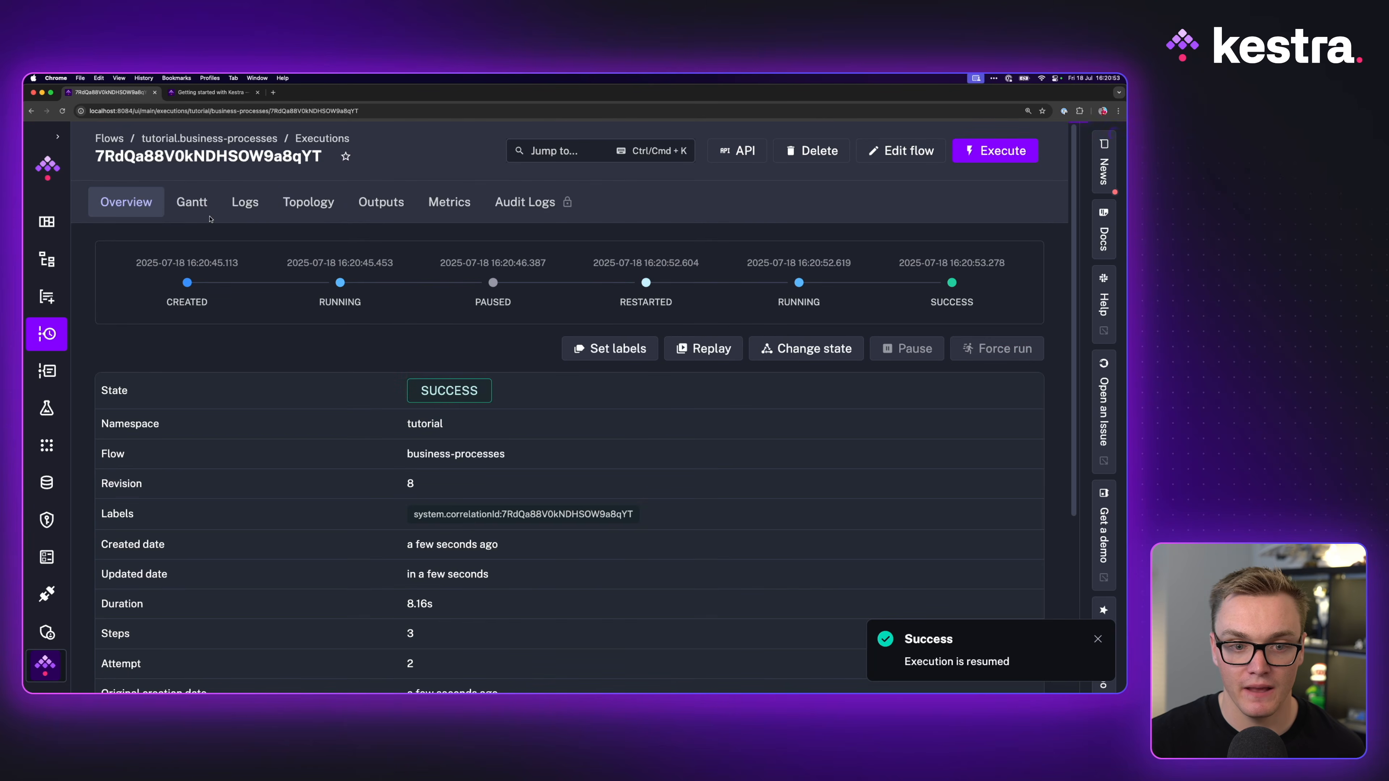
Step: Inspect process_approval's uri and body outputs showing the echoed request inputs, then return to editing the flow
click(207, 214)
click(1017, 376)
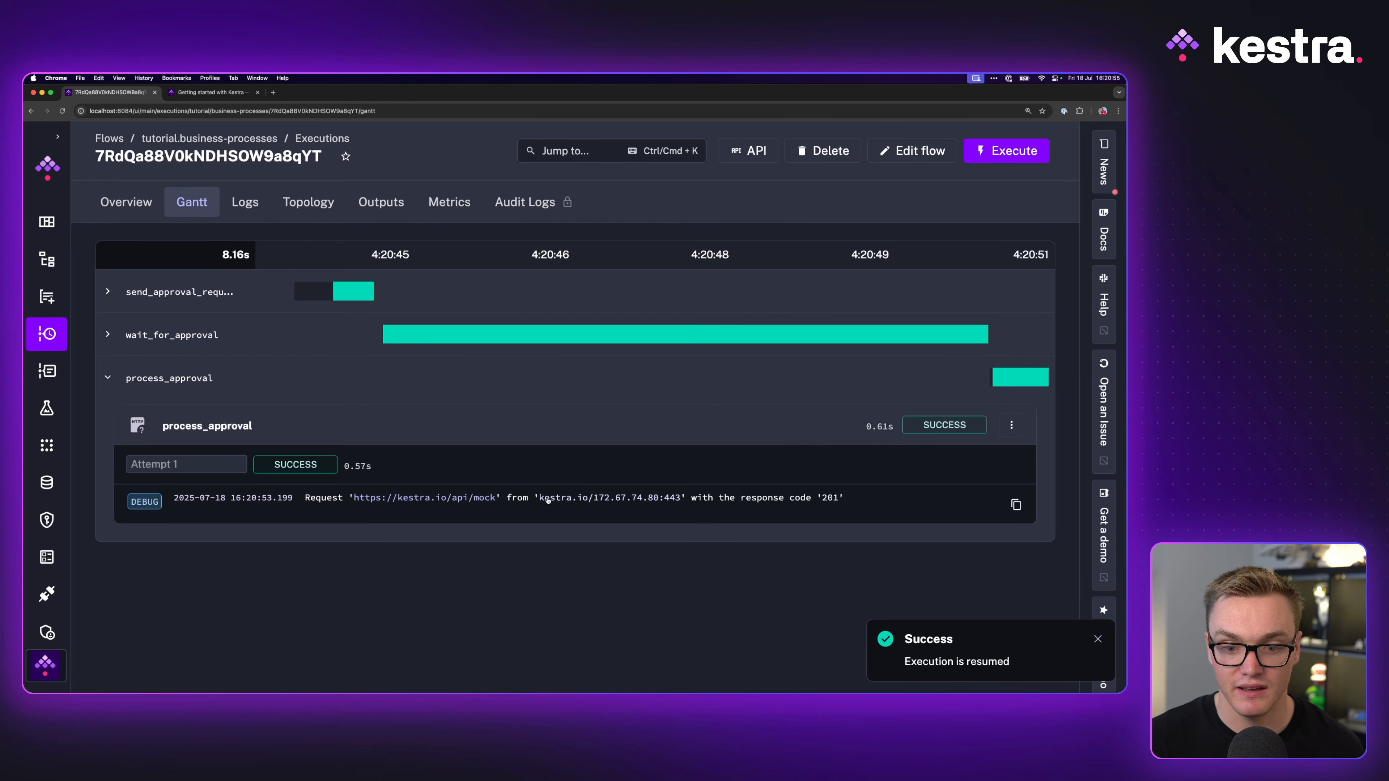
click(382, 202)
click(230, 347)
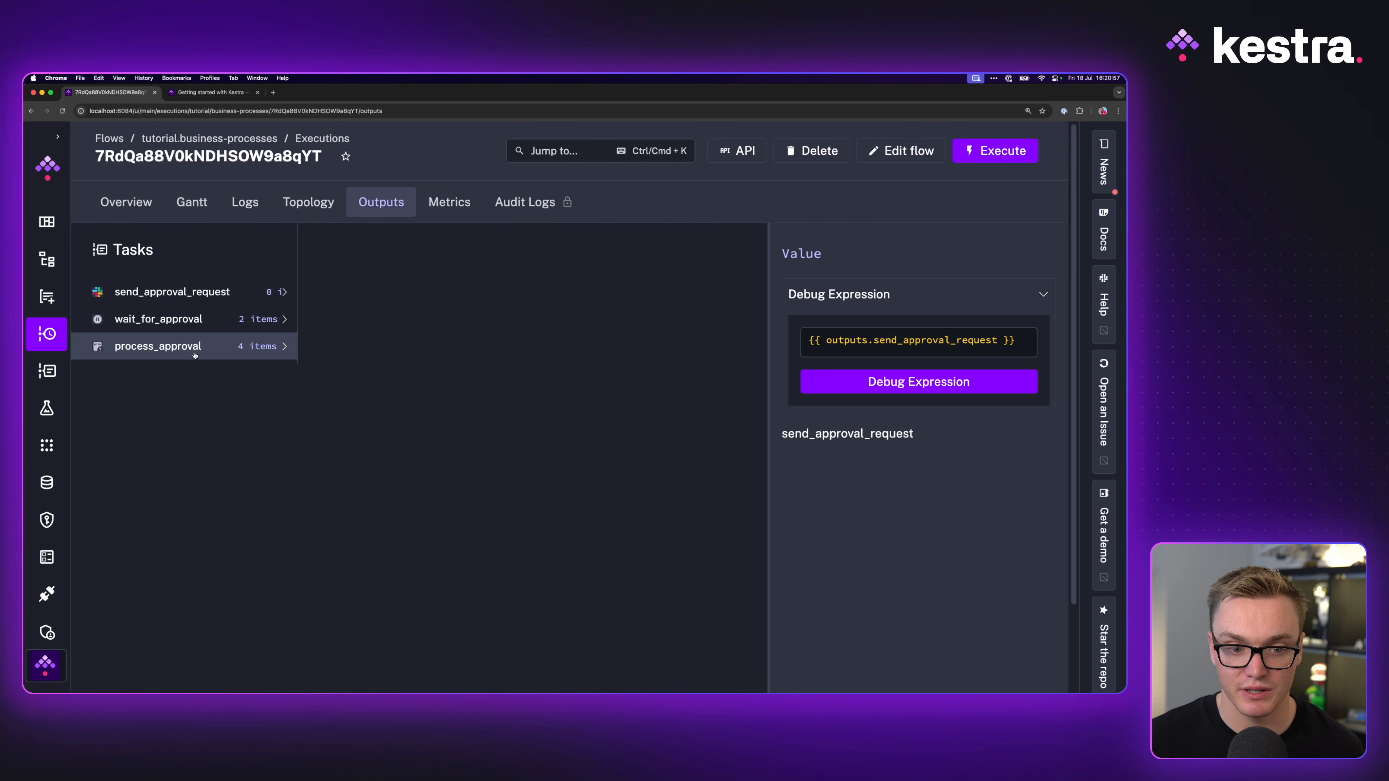
click(419, 288)
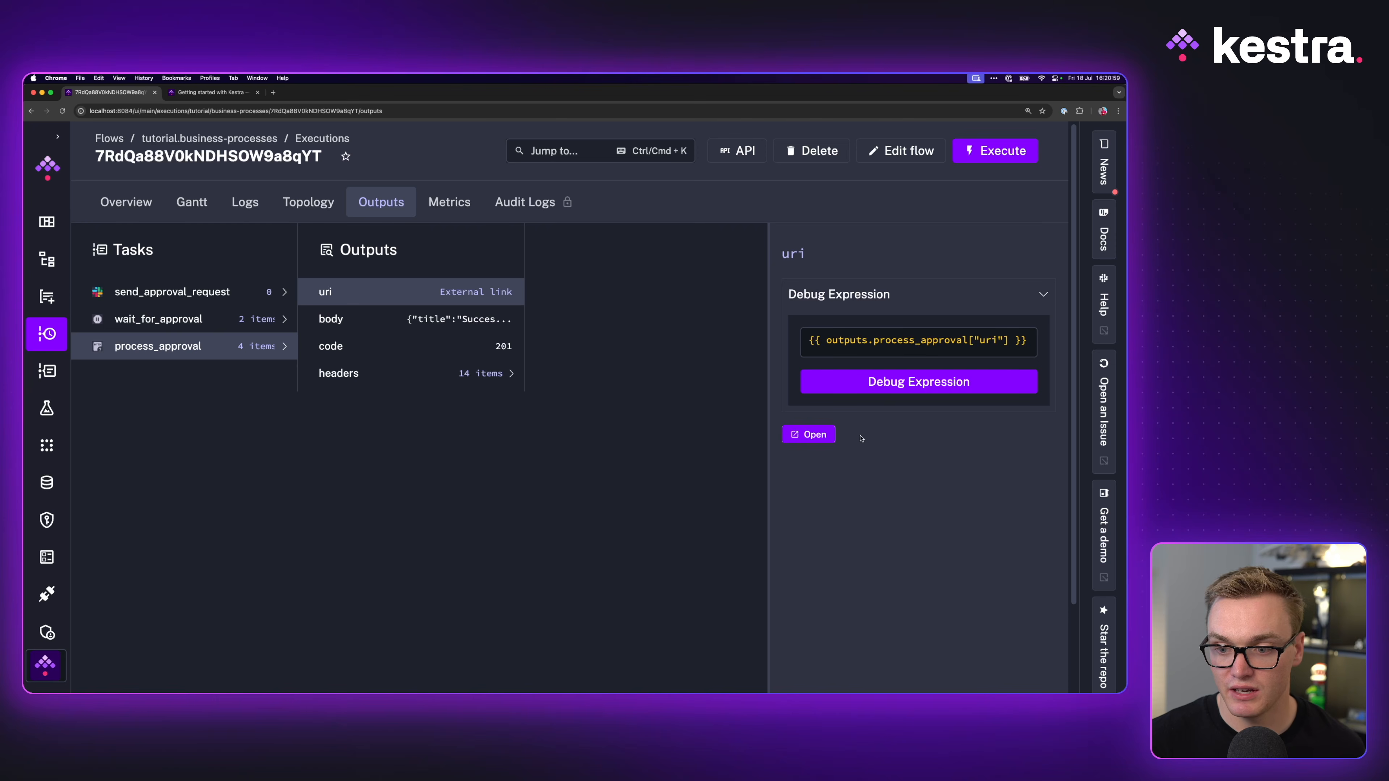
click(435, 317)
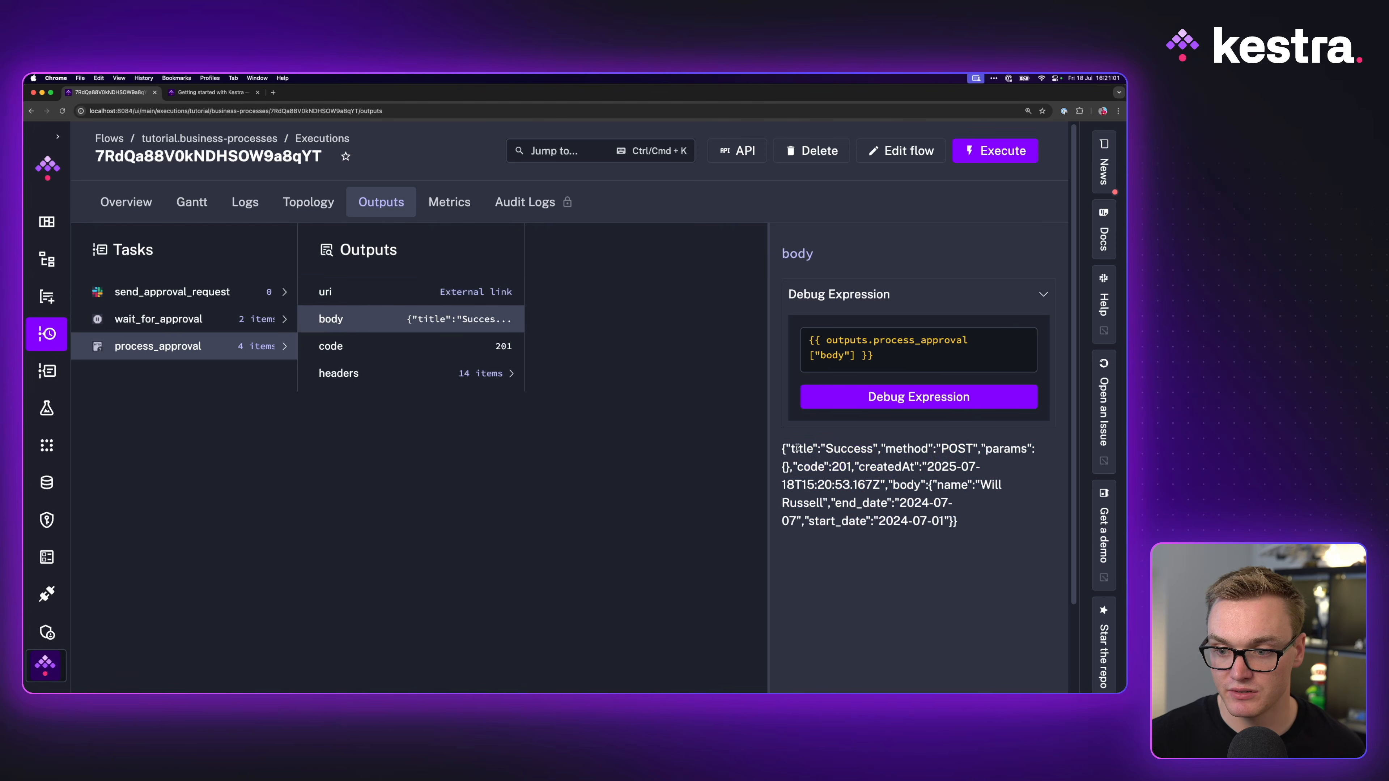
drag(795, 448, 967, 527)
click(967, 527)
drag(887, 485, 976, 523)
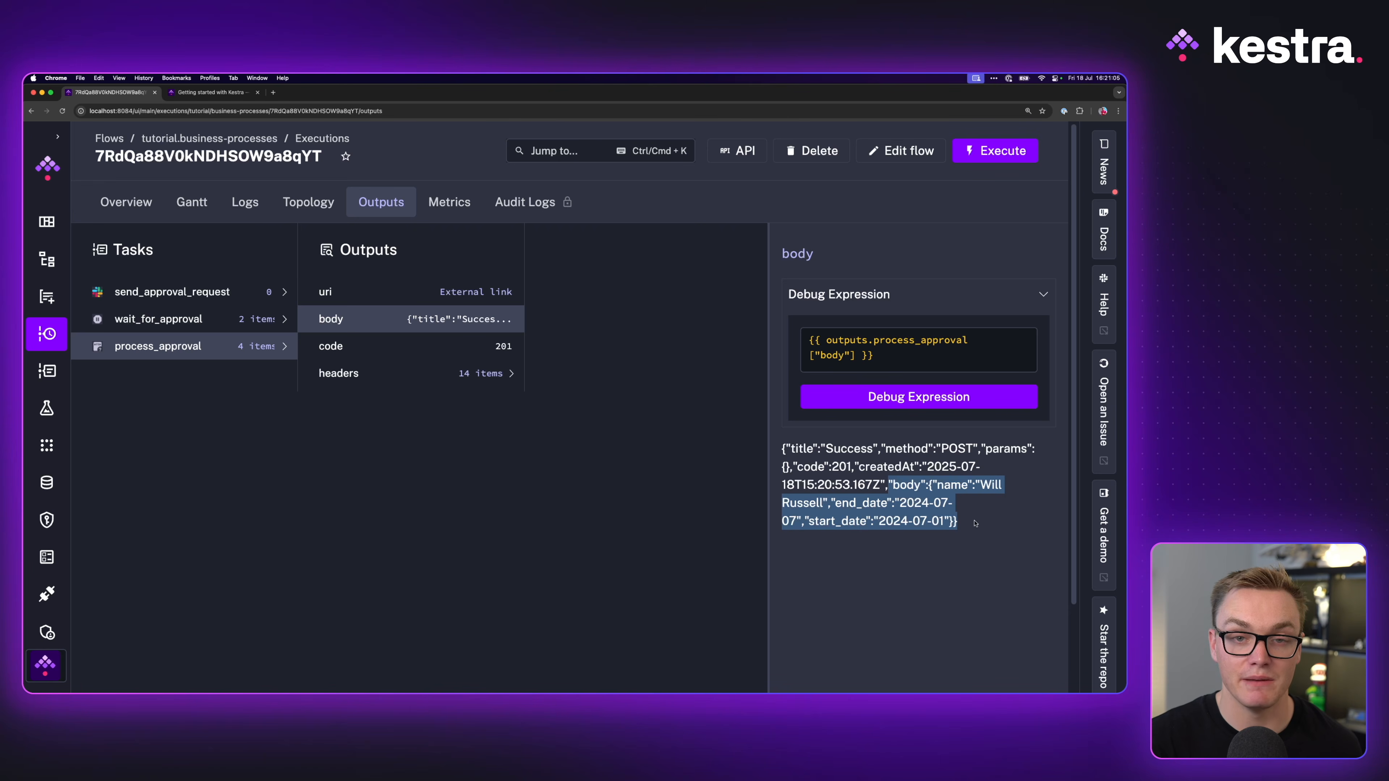
click(917, 157)
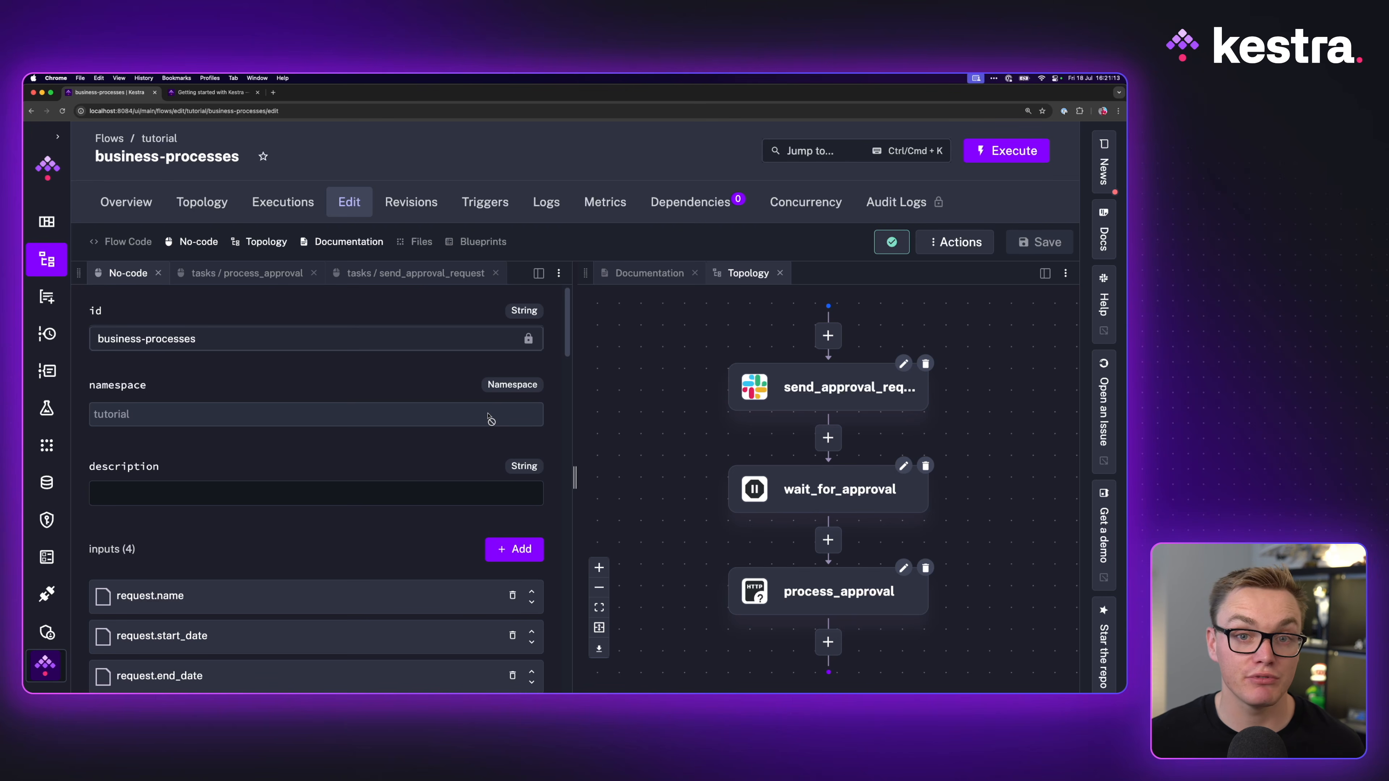
scroll(480, 437, down, 10)
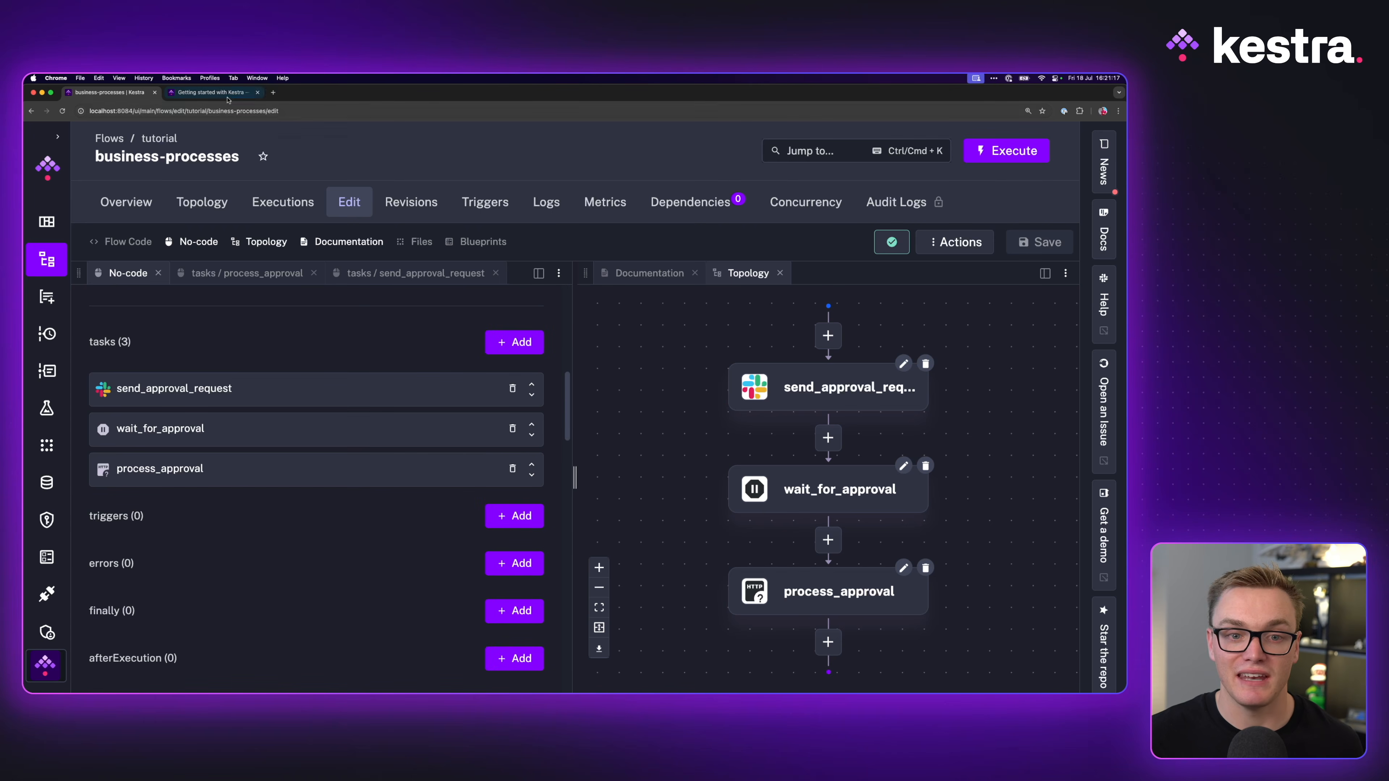
key(ctrl+Tab)
scroll(363, 454, up, 4)
scroll(363, 455, down, 2)
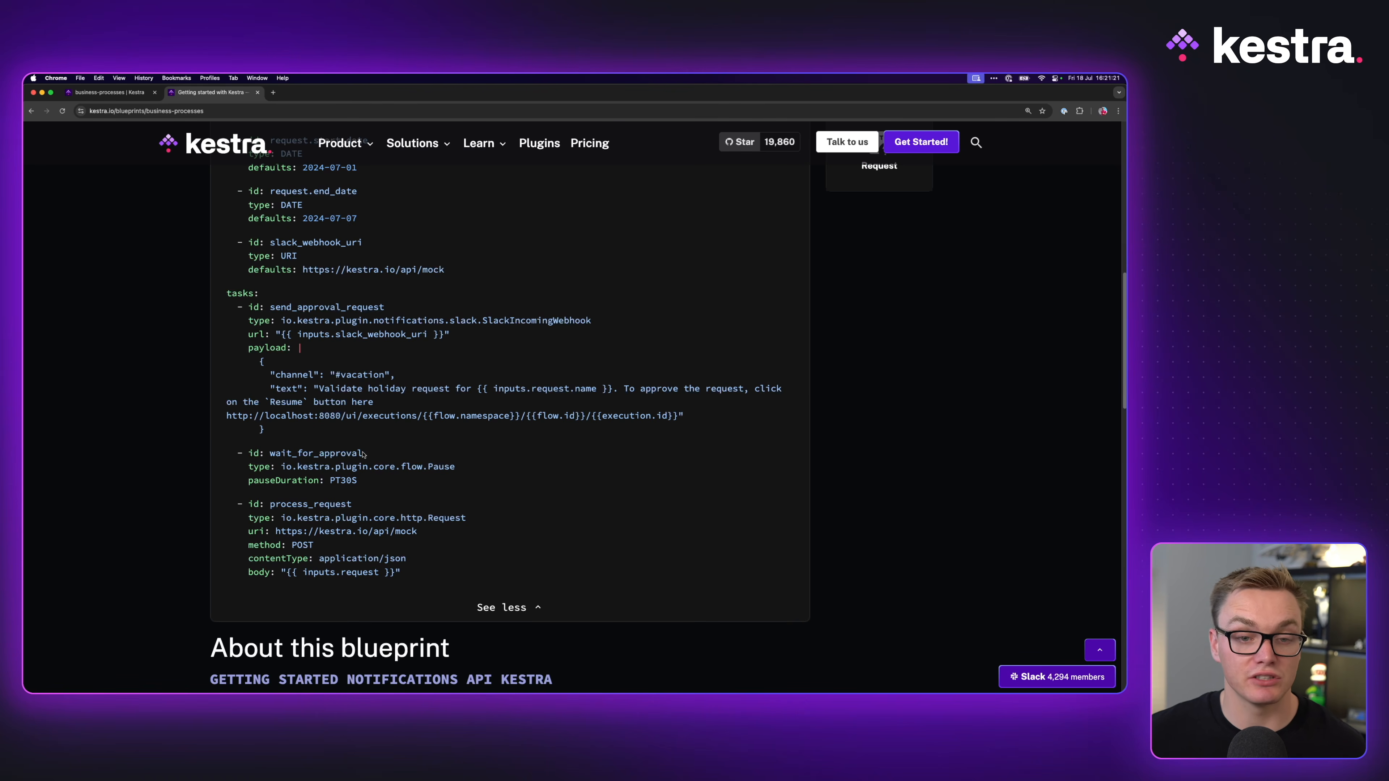
scroll(374, 455, up, 15)
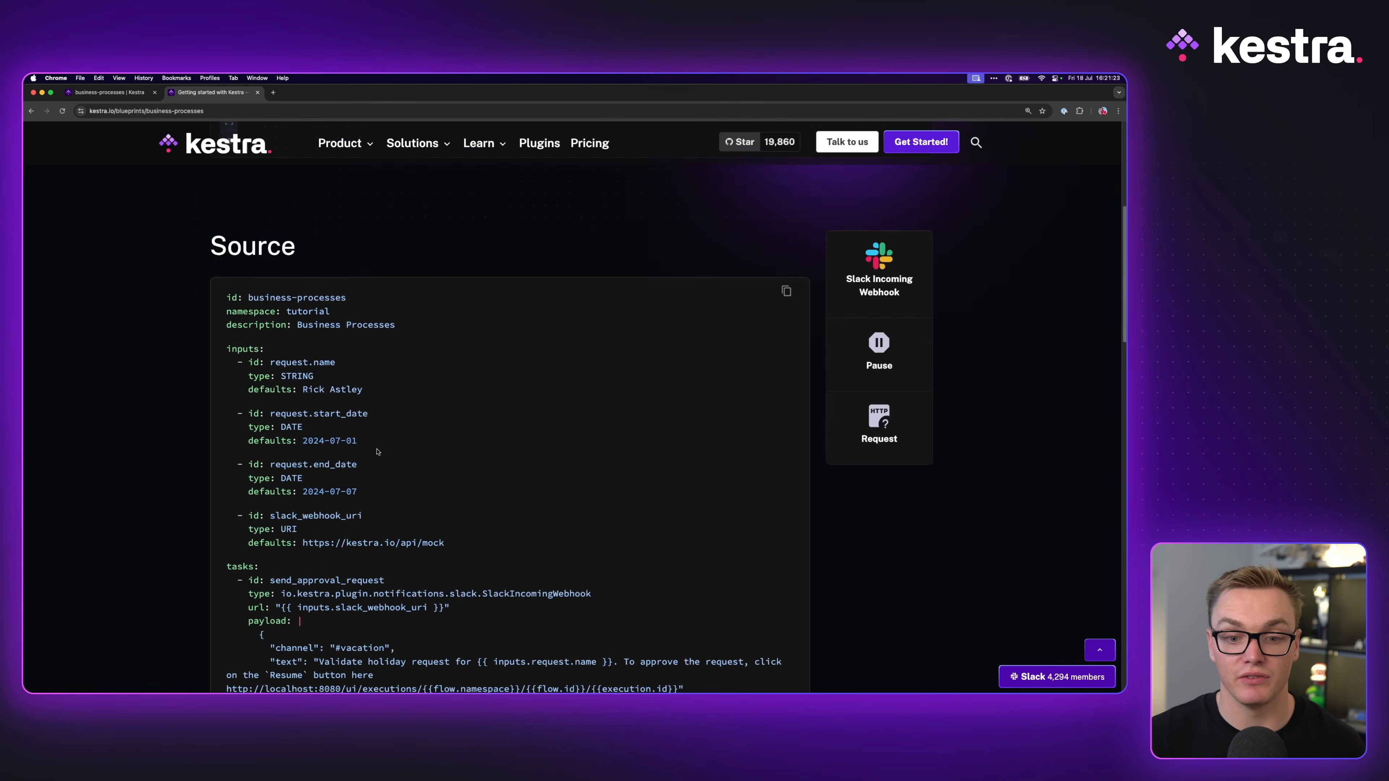
click(125, 93)
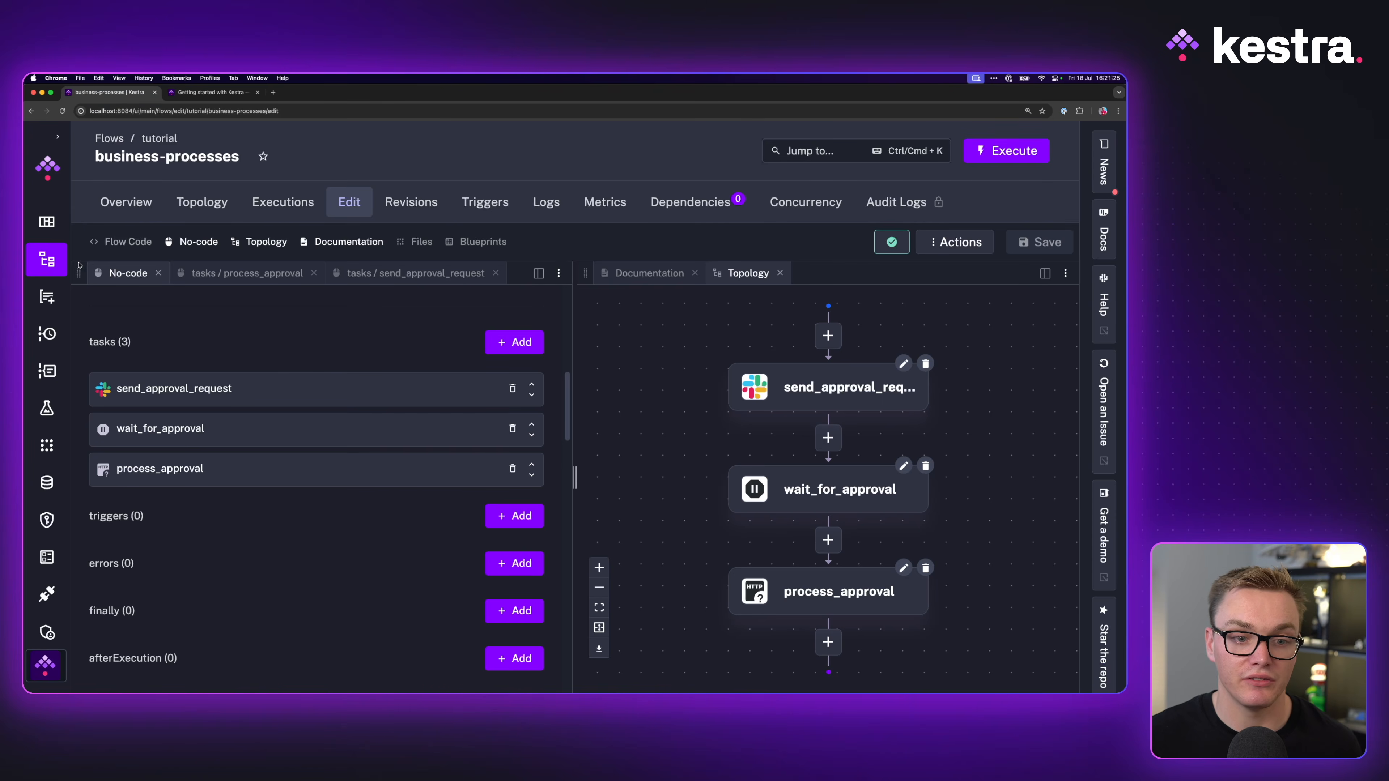
Step: Start a new blank flow, then open the Data Engineering Pipeline blueprint from the blueprints library
click(47, 260)
click(984, 148)
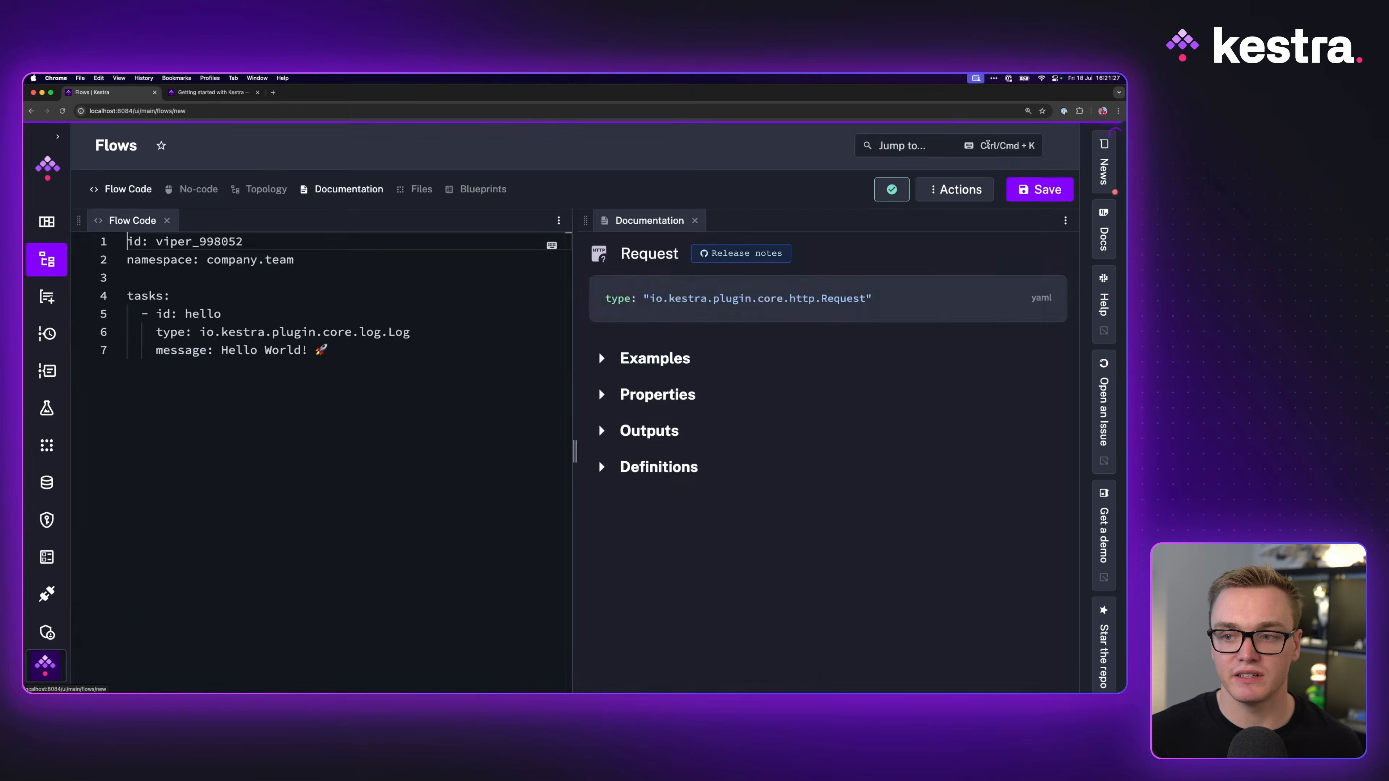
click(203, 93)
click(32, 111)
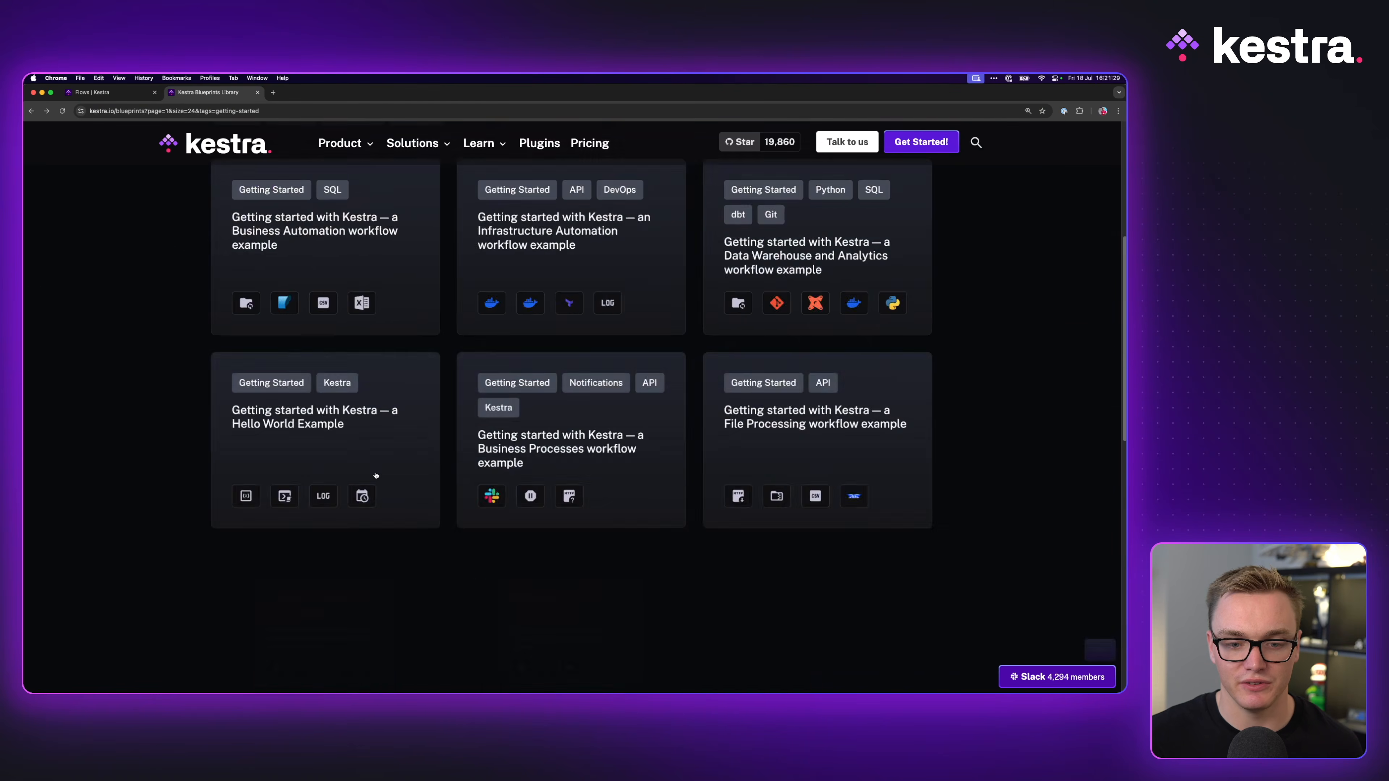
click(557, 514)
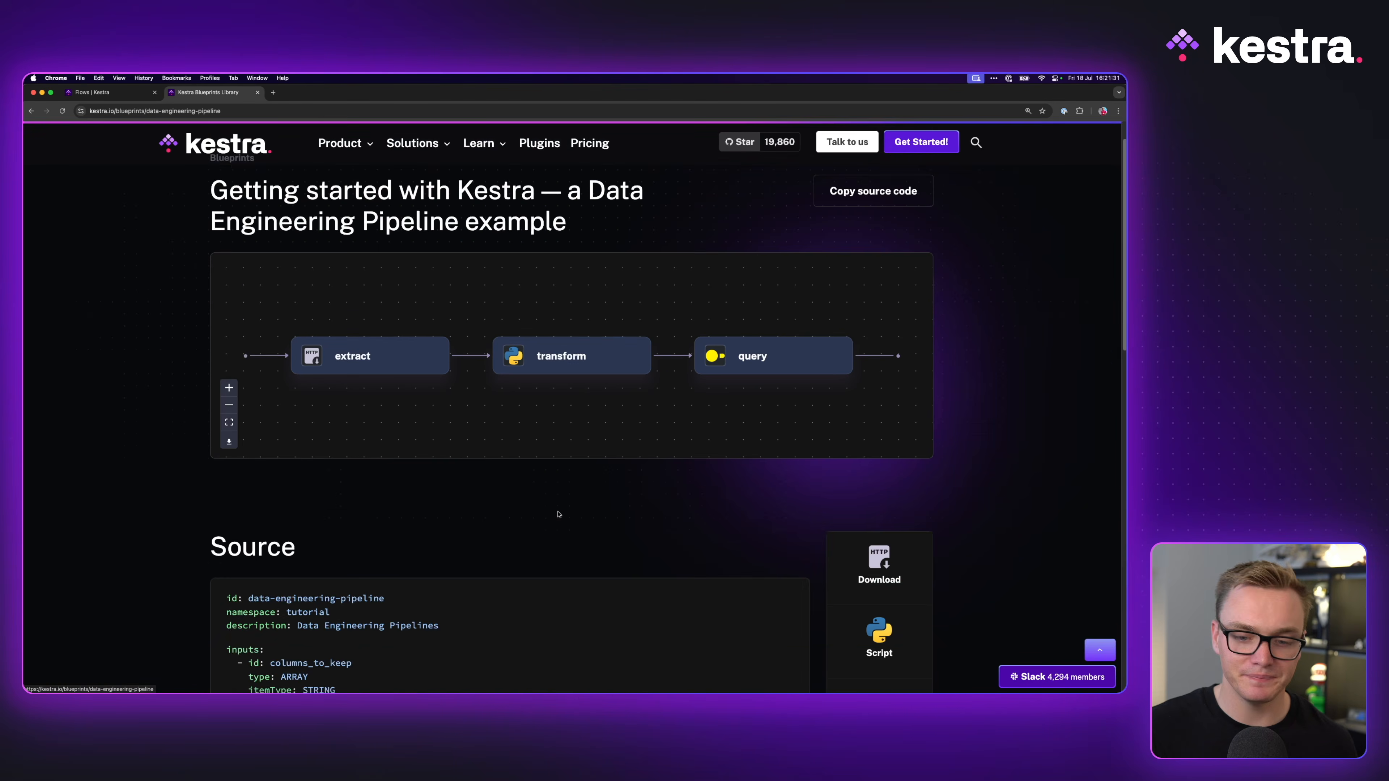
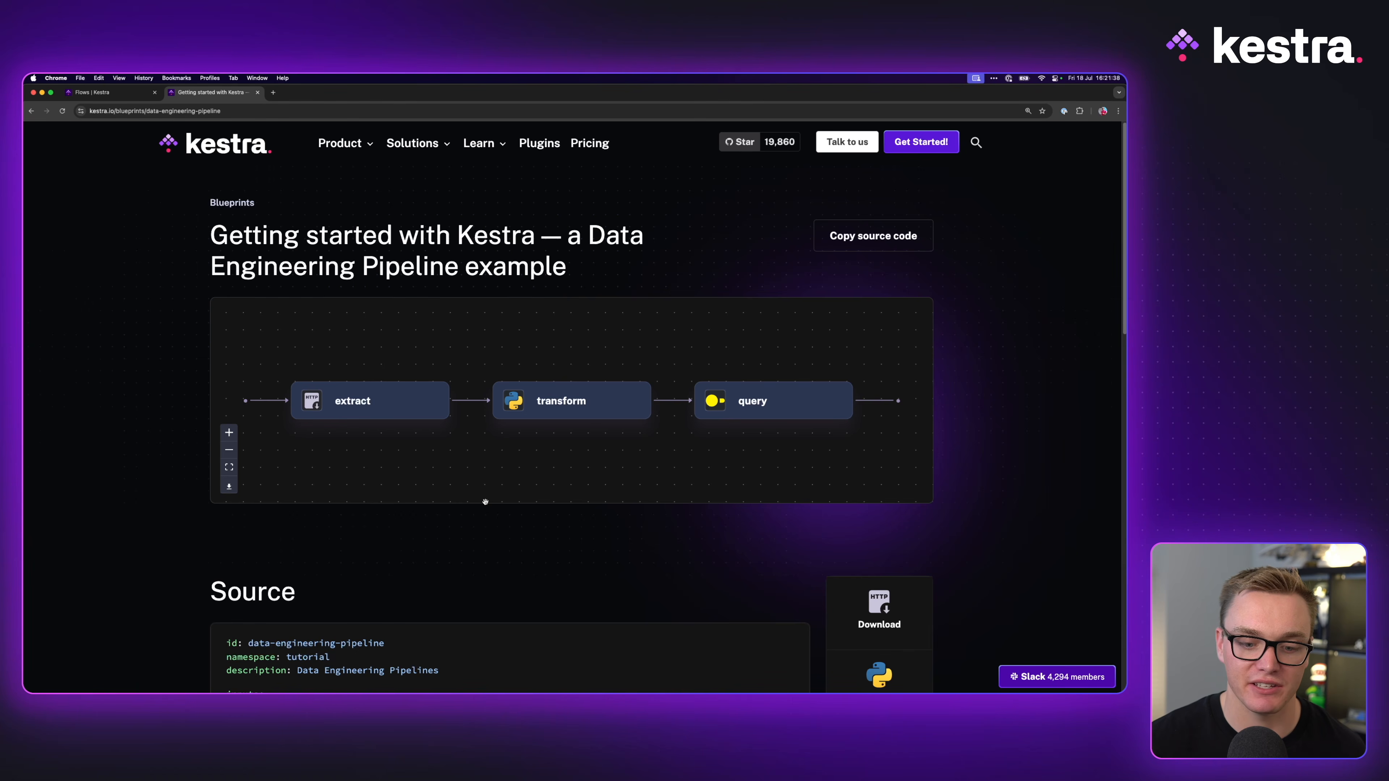
Step: Review the Data Engineering Pipeline blueprint's graph and Source YAML, including its Python transform script
scroll(485, 502, down, 3)
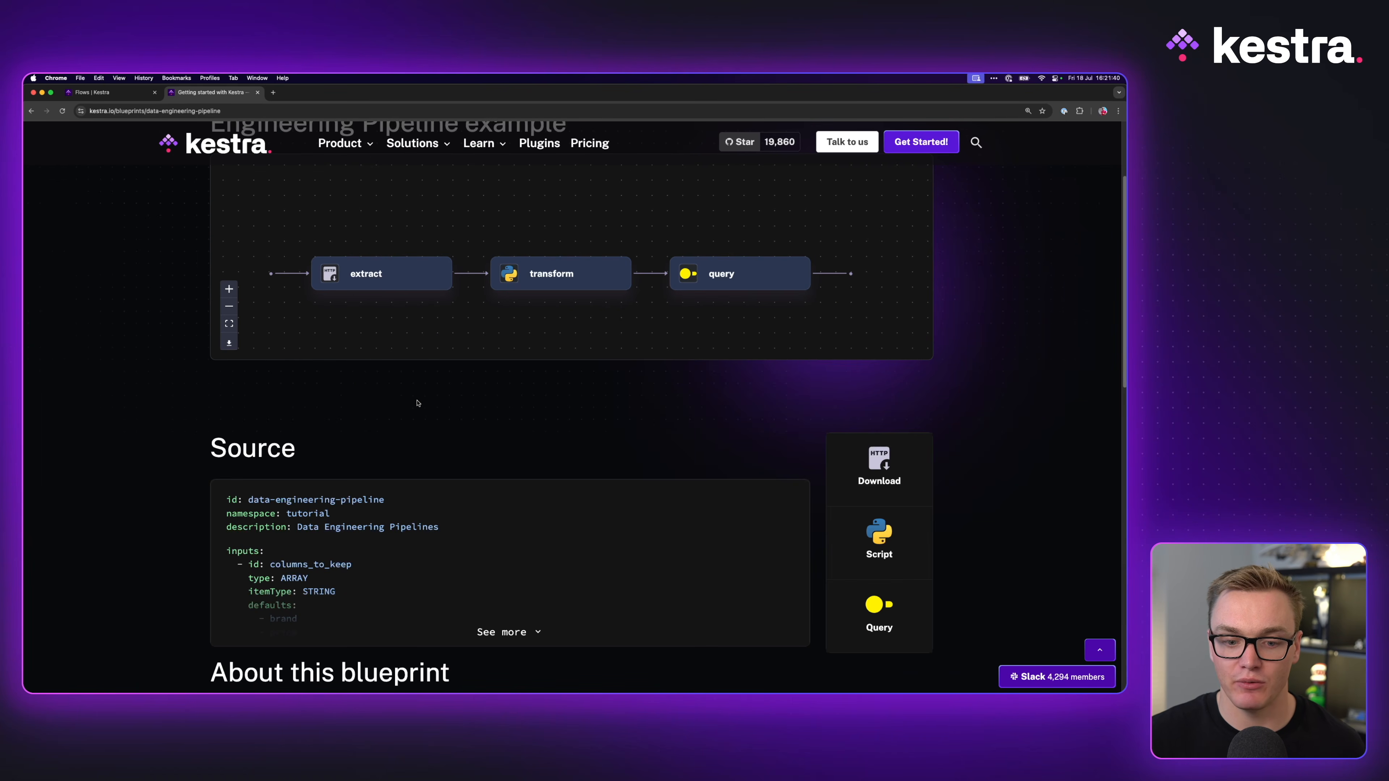
scroll(417, 403, up, 2)
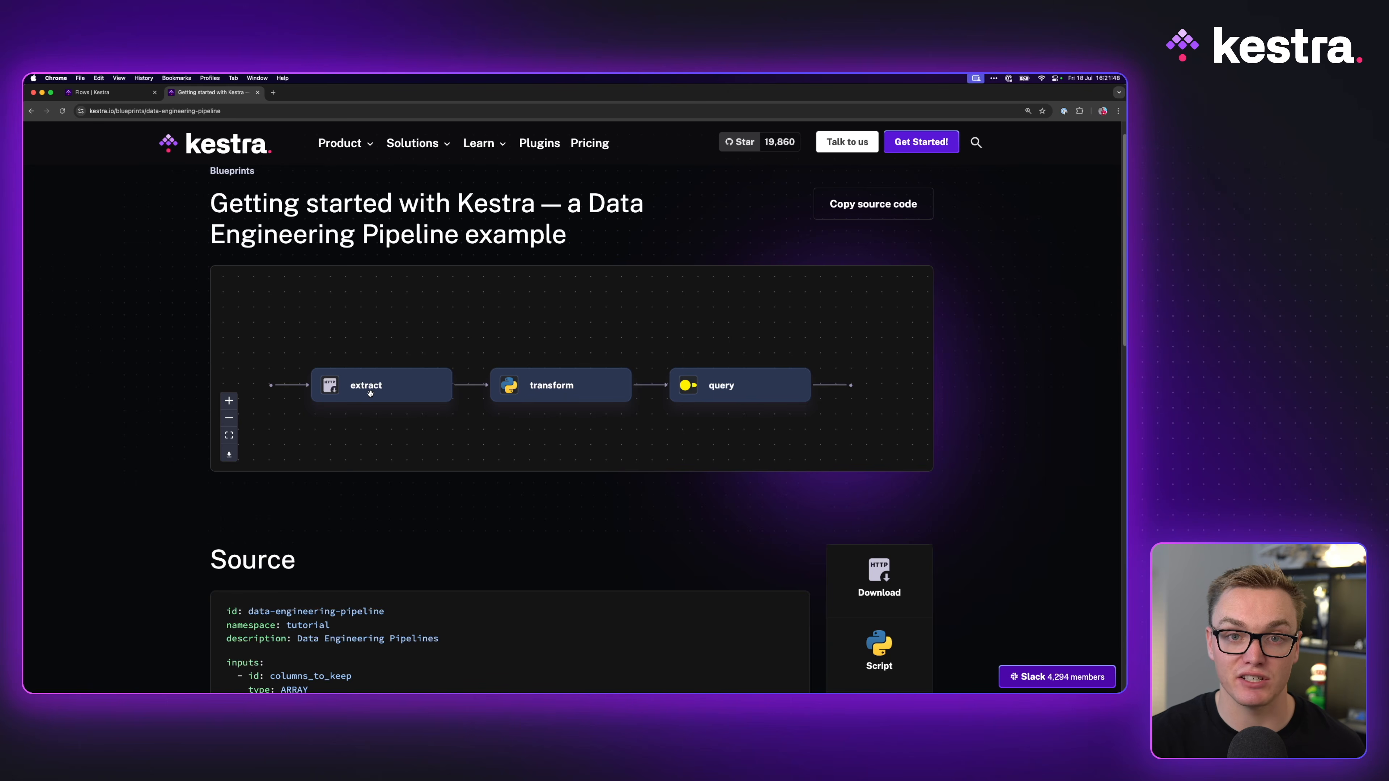
scroll(620, 307, down, 5)
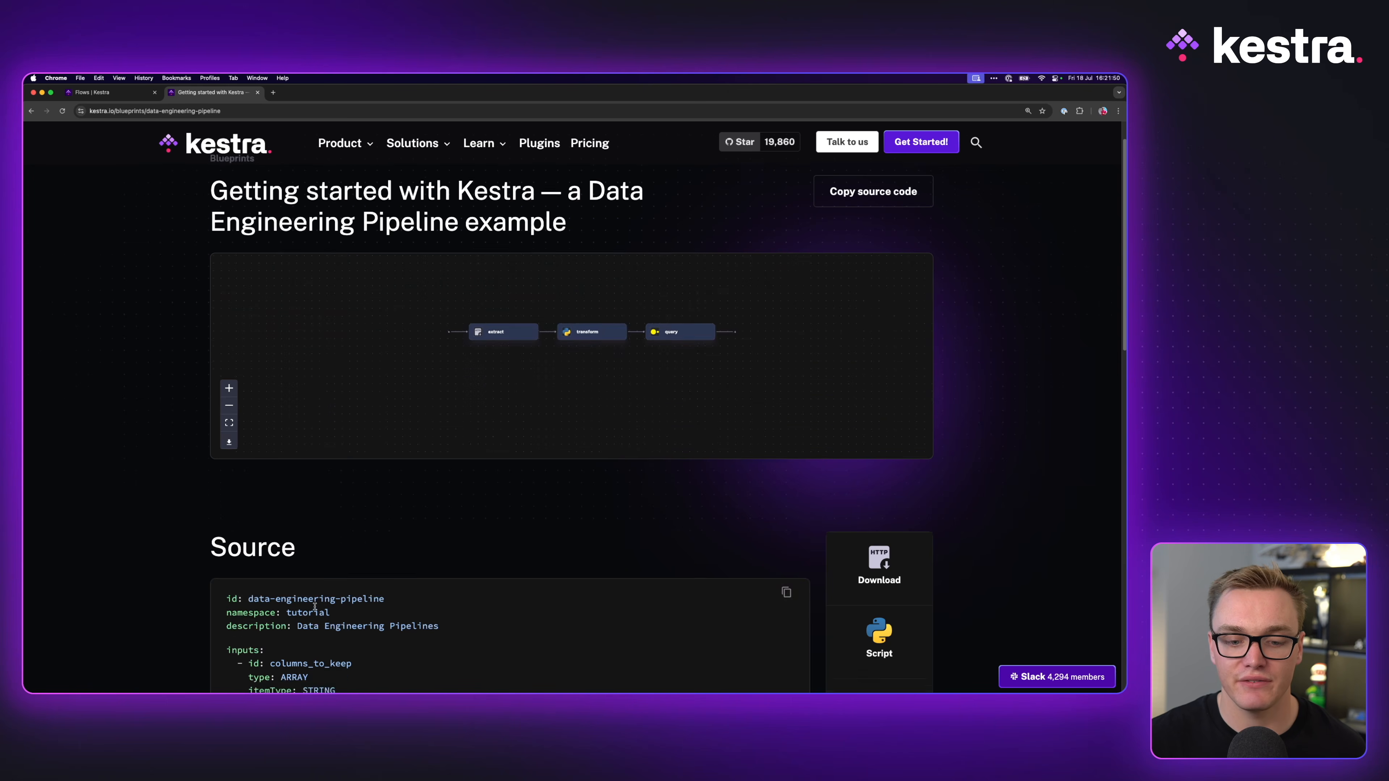
scroll(435, 543, down, 6)
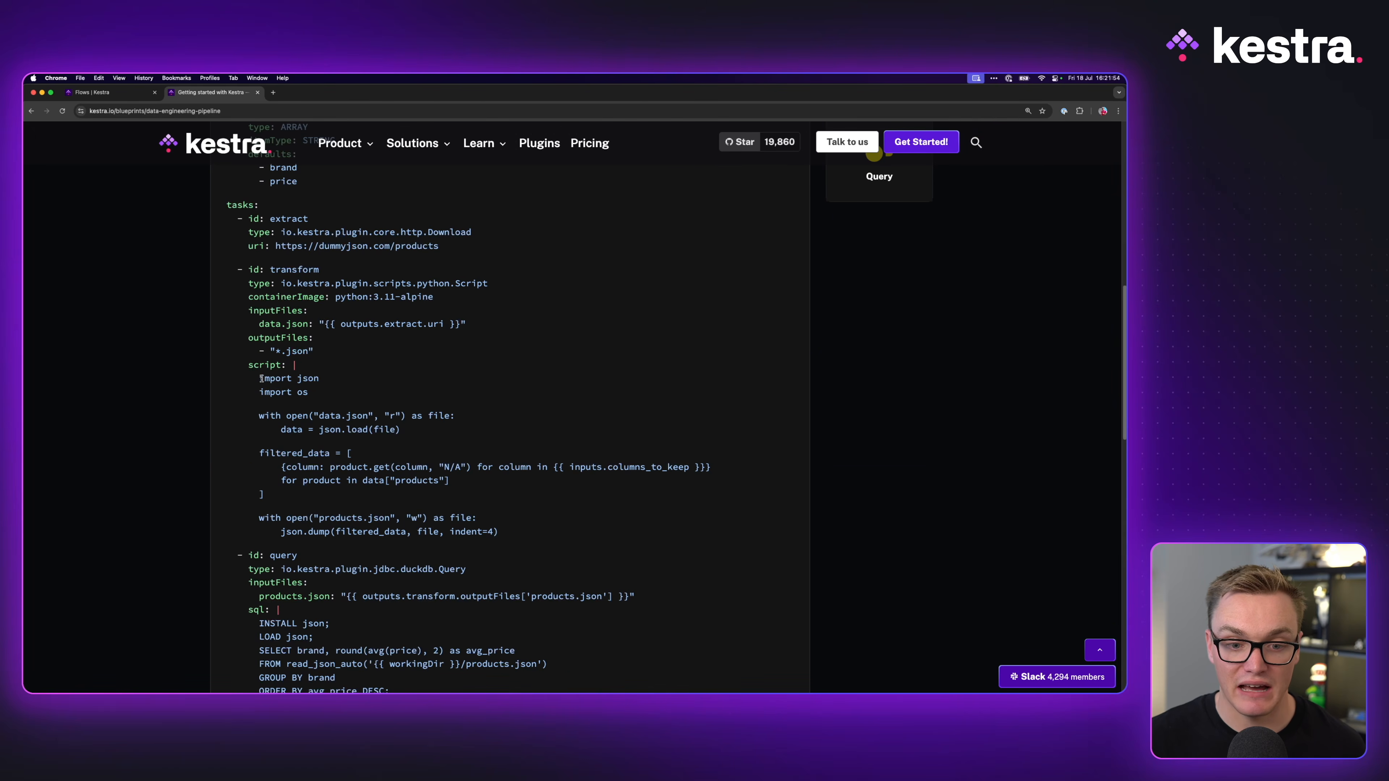
drag(535, 560, 258, 379)
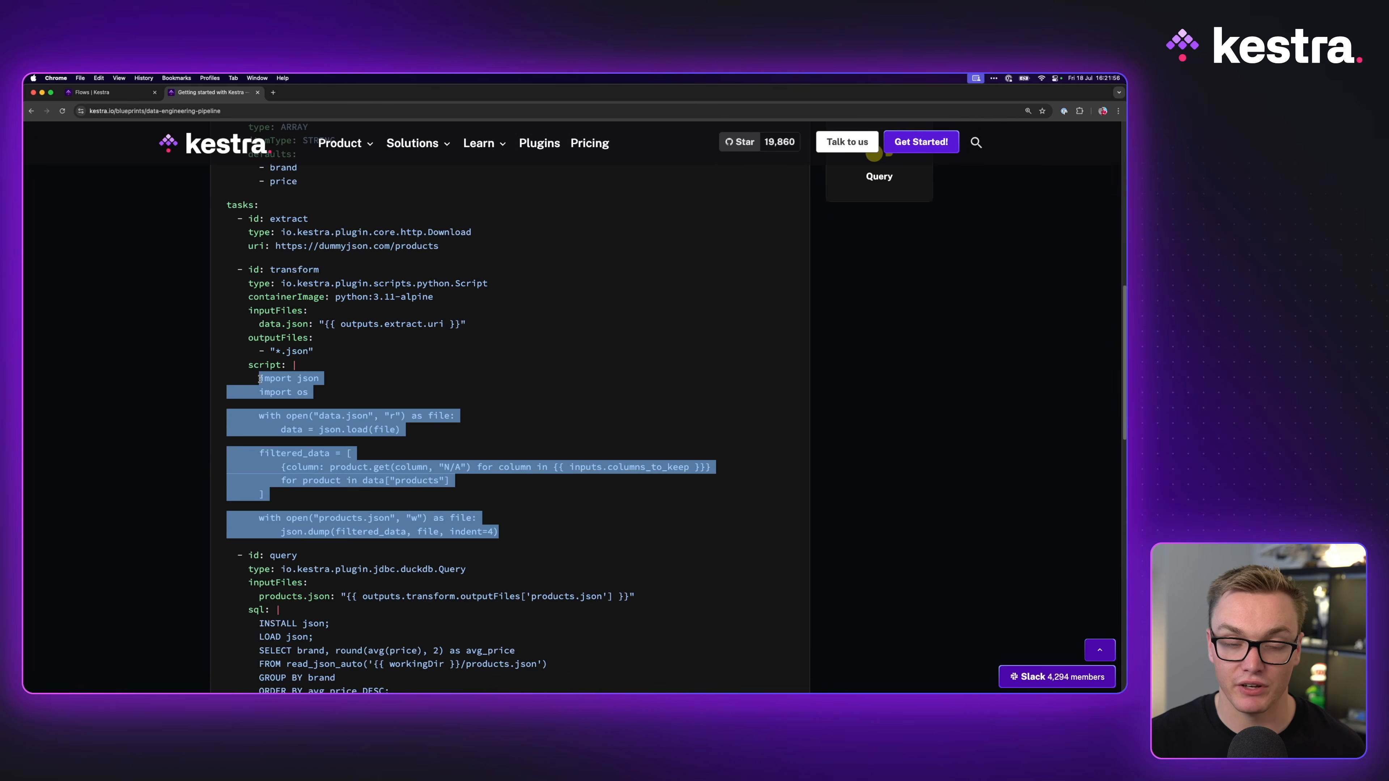
click(304, 392)
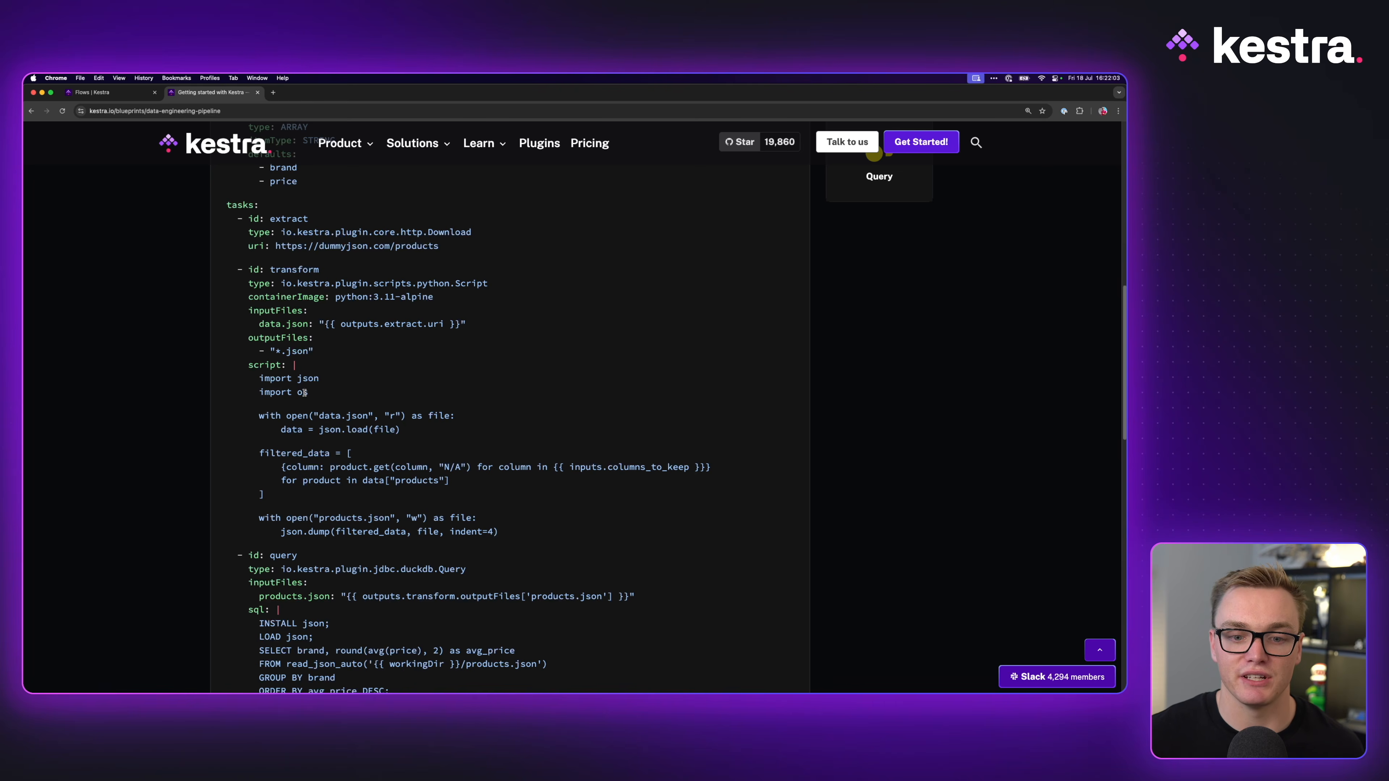
scroll(404, 178, up, 1)
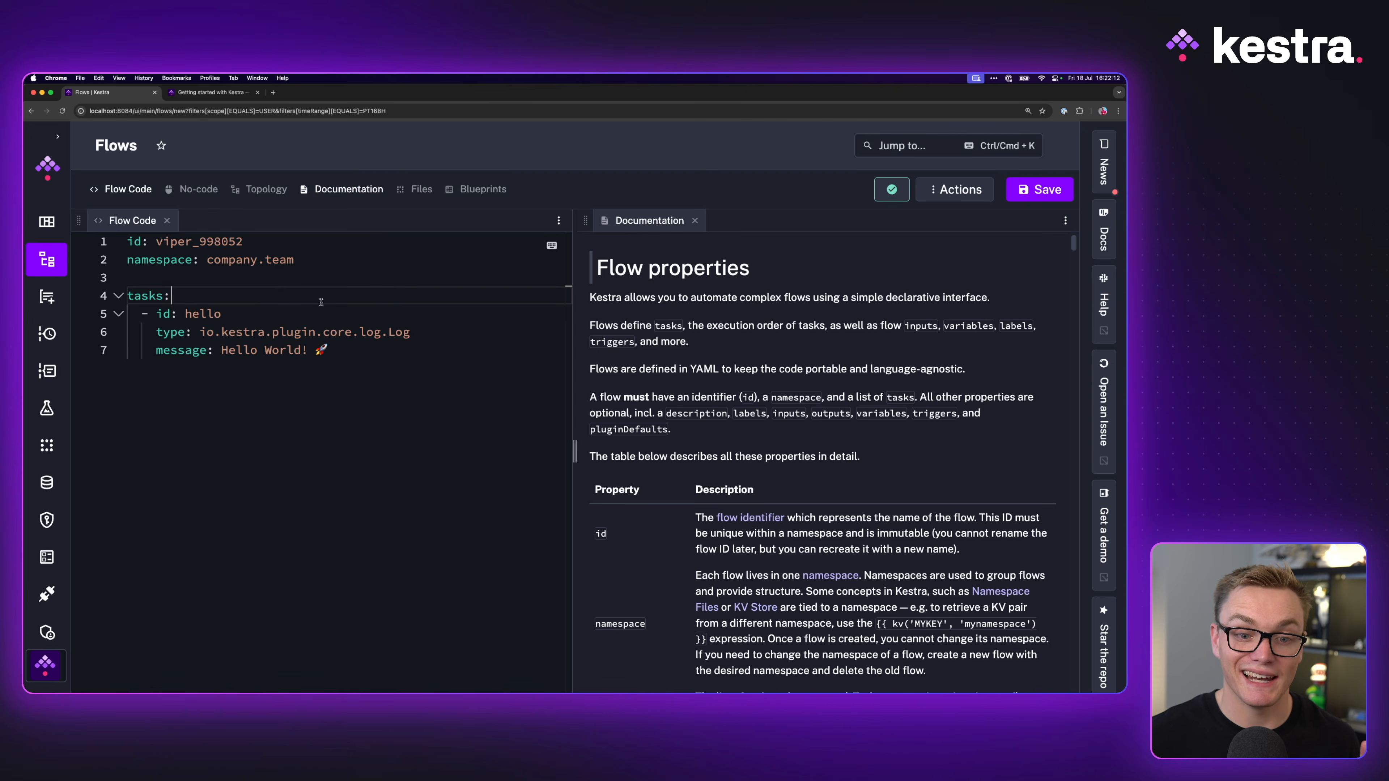
Step: Name the new flow data-engineering-example in the tutorial namespace and save it
click(192, 194)
click(166, 221)
click(673, 282)
key(ctrl+a)
text(data-engi)
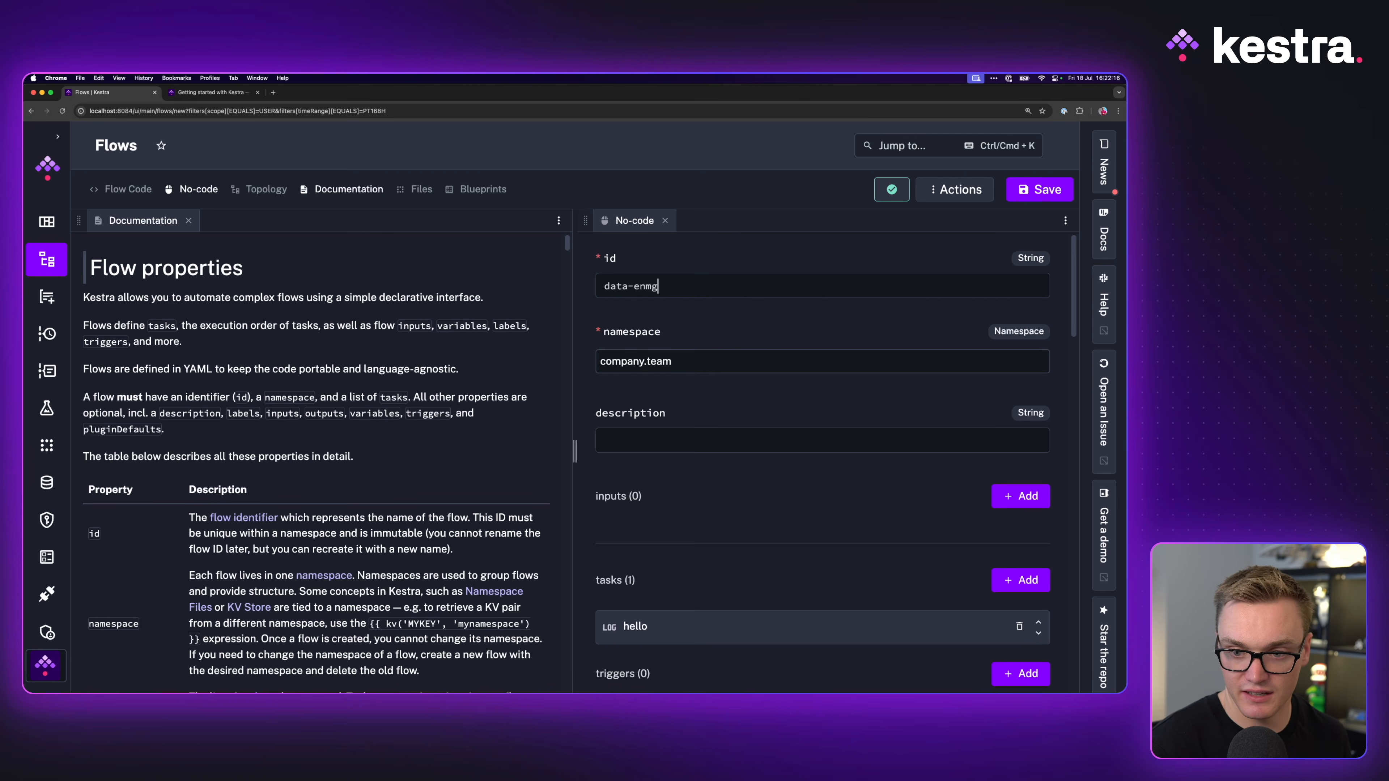
text(neering-example)
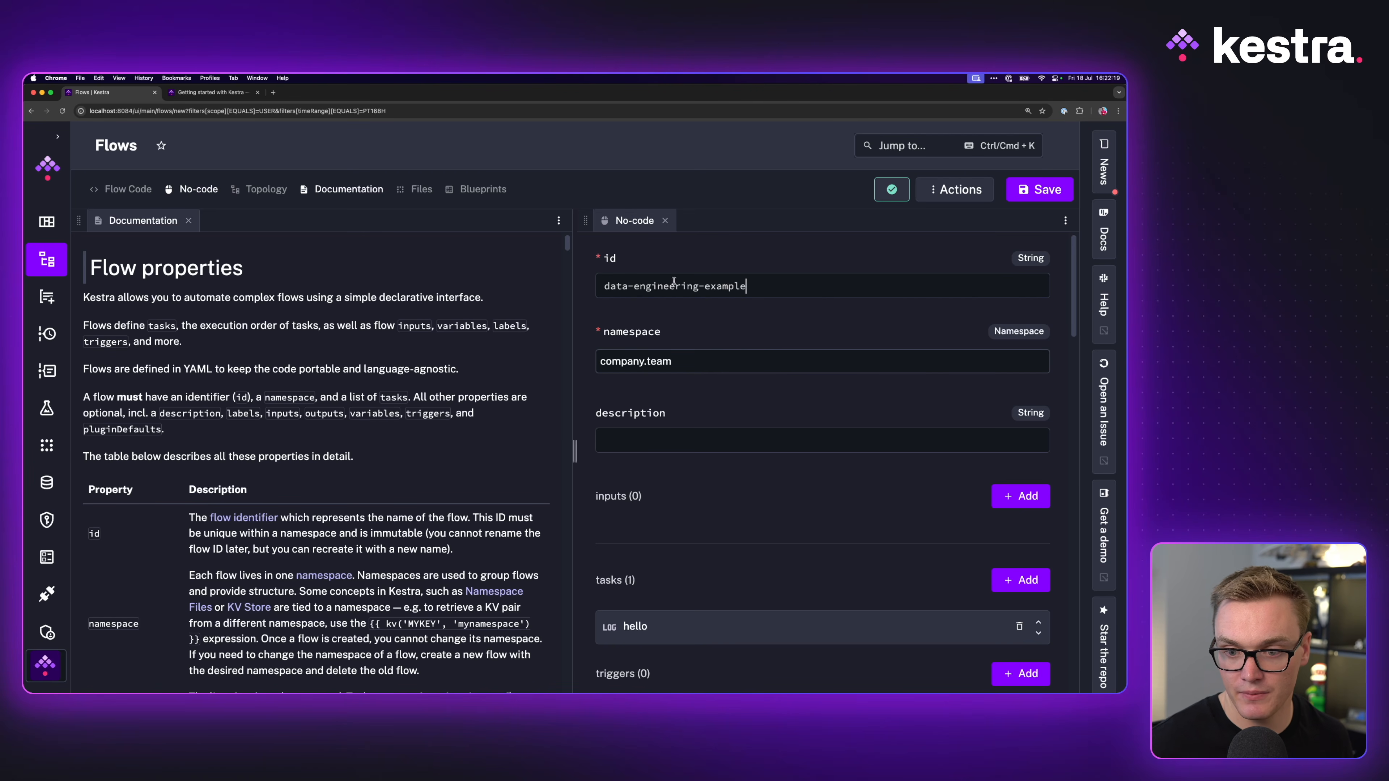
click(711, 361)
click(629, 453)
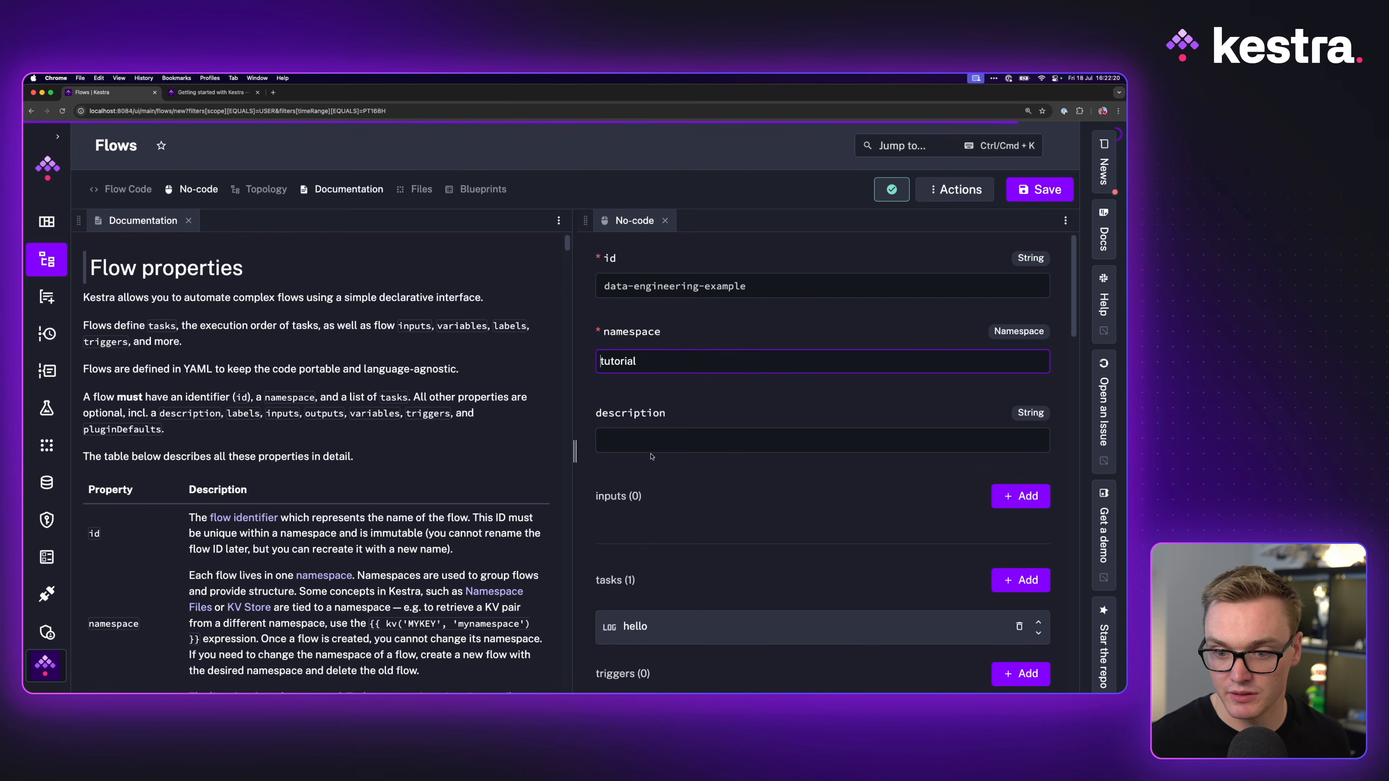
click(1041, 189)
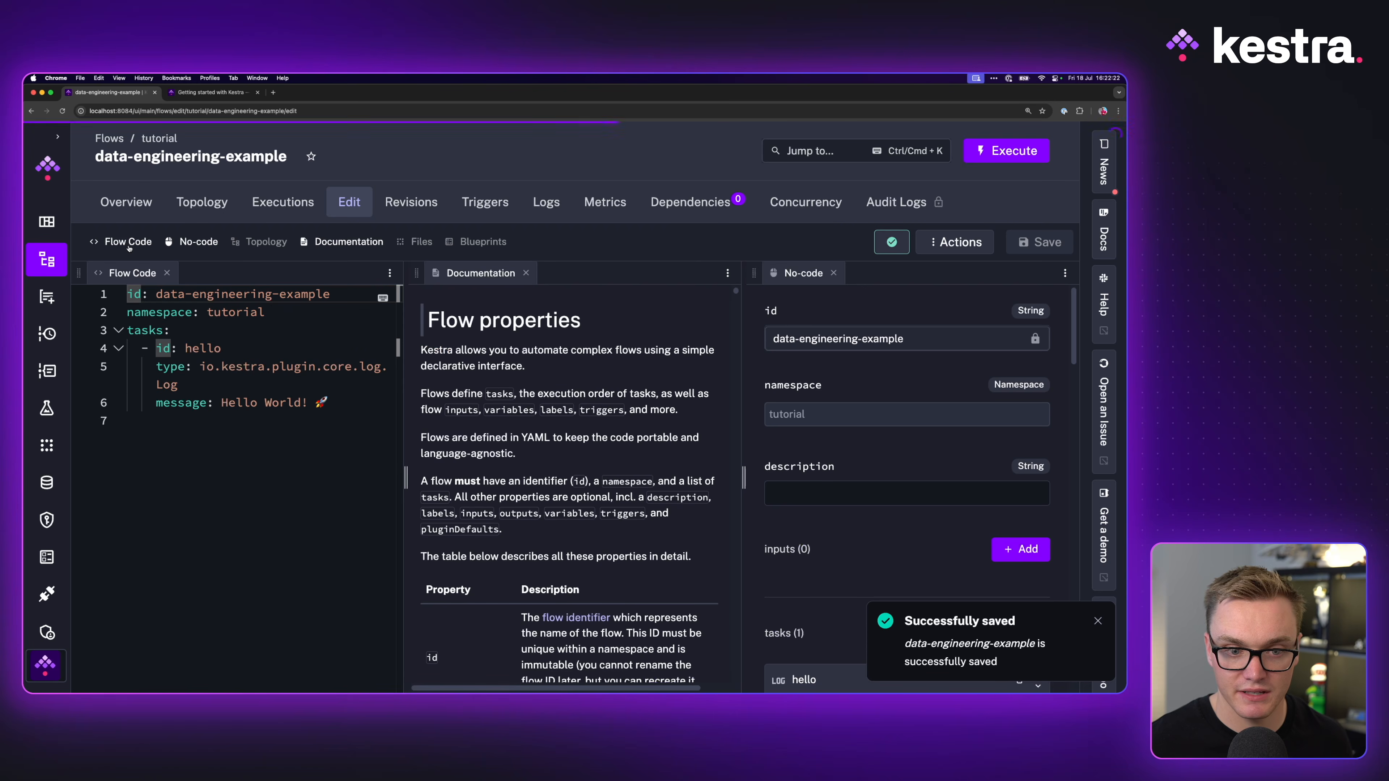
click(167, 273)
Step: Arrange the editor to show the no-code form beside the flow's topology graph
drag(641, 274, 129, 272)
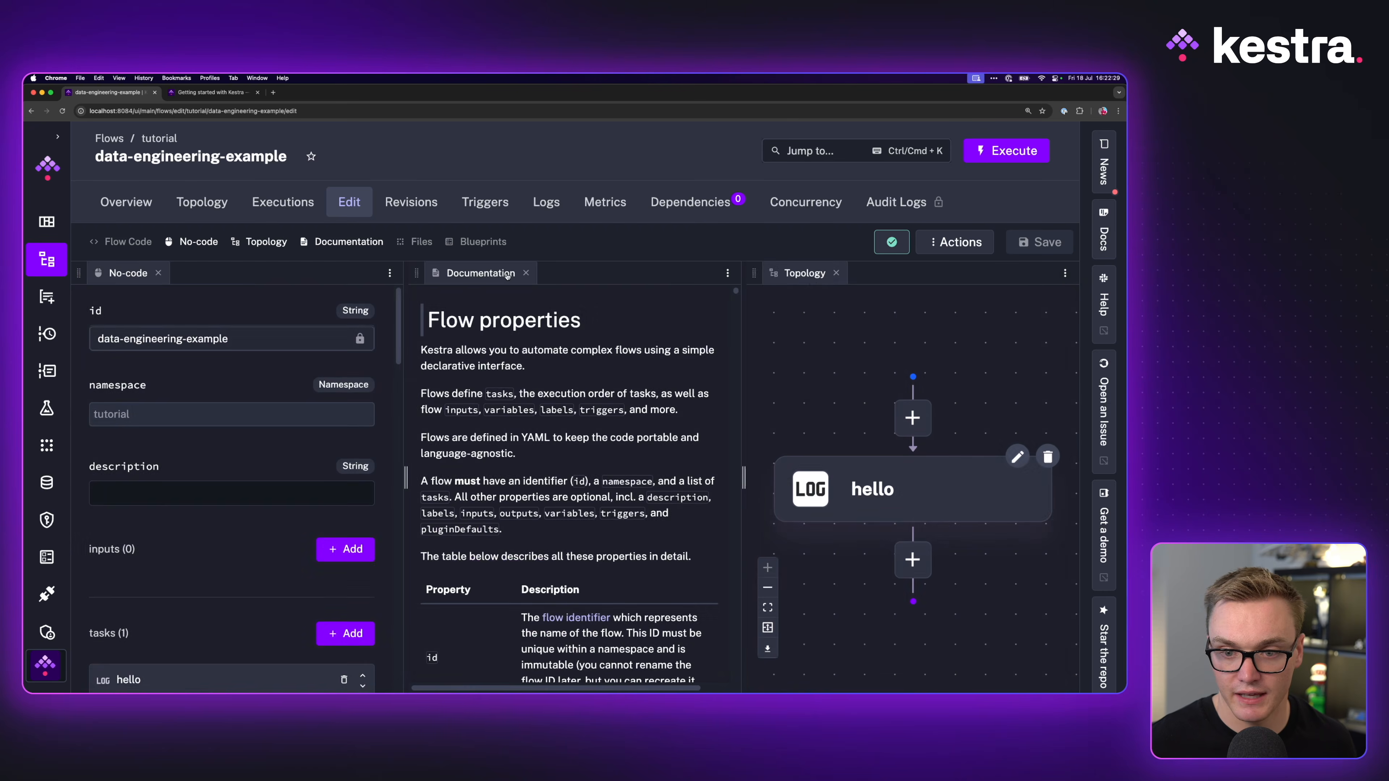
drag(805, 273, 651, 276)
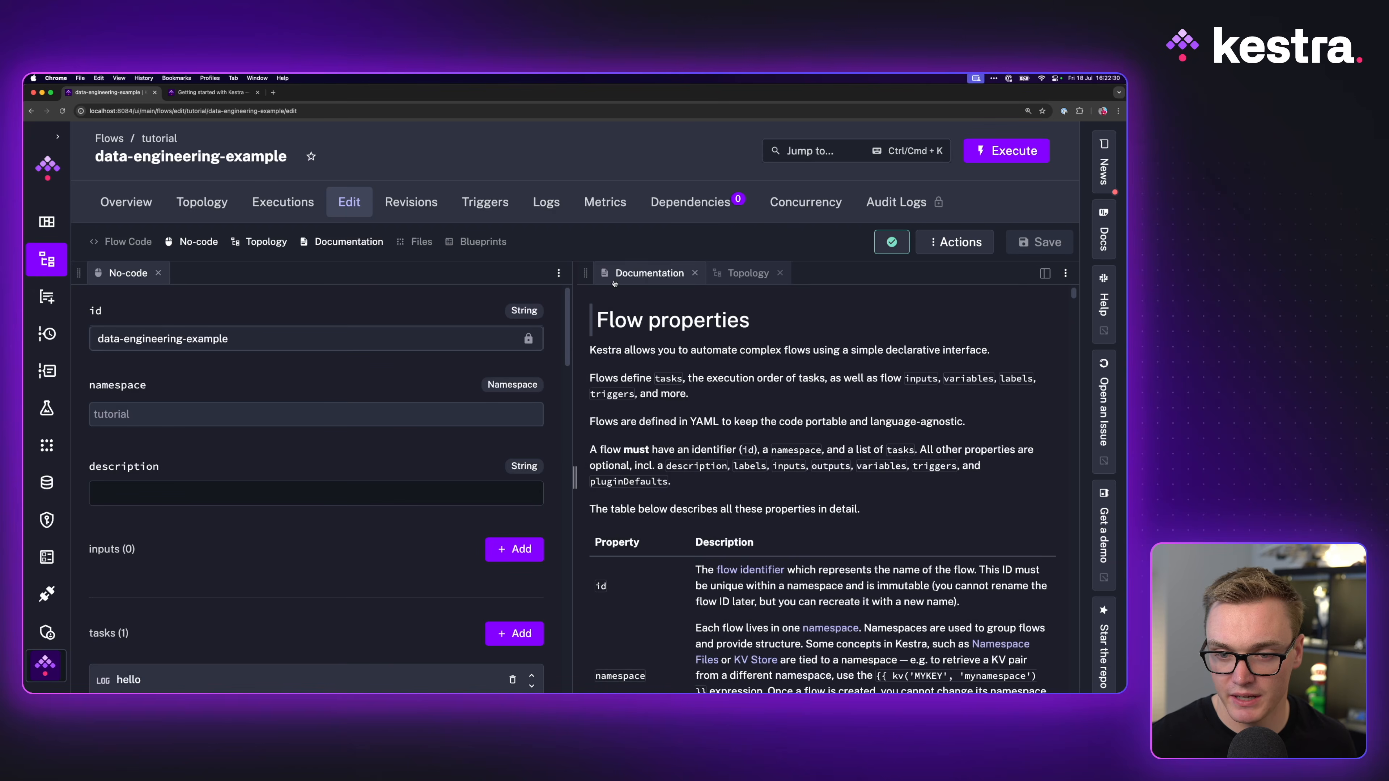
click(757, 272)
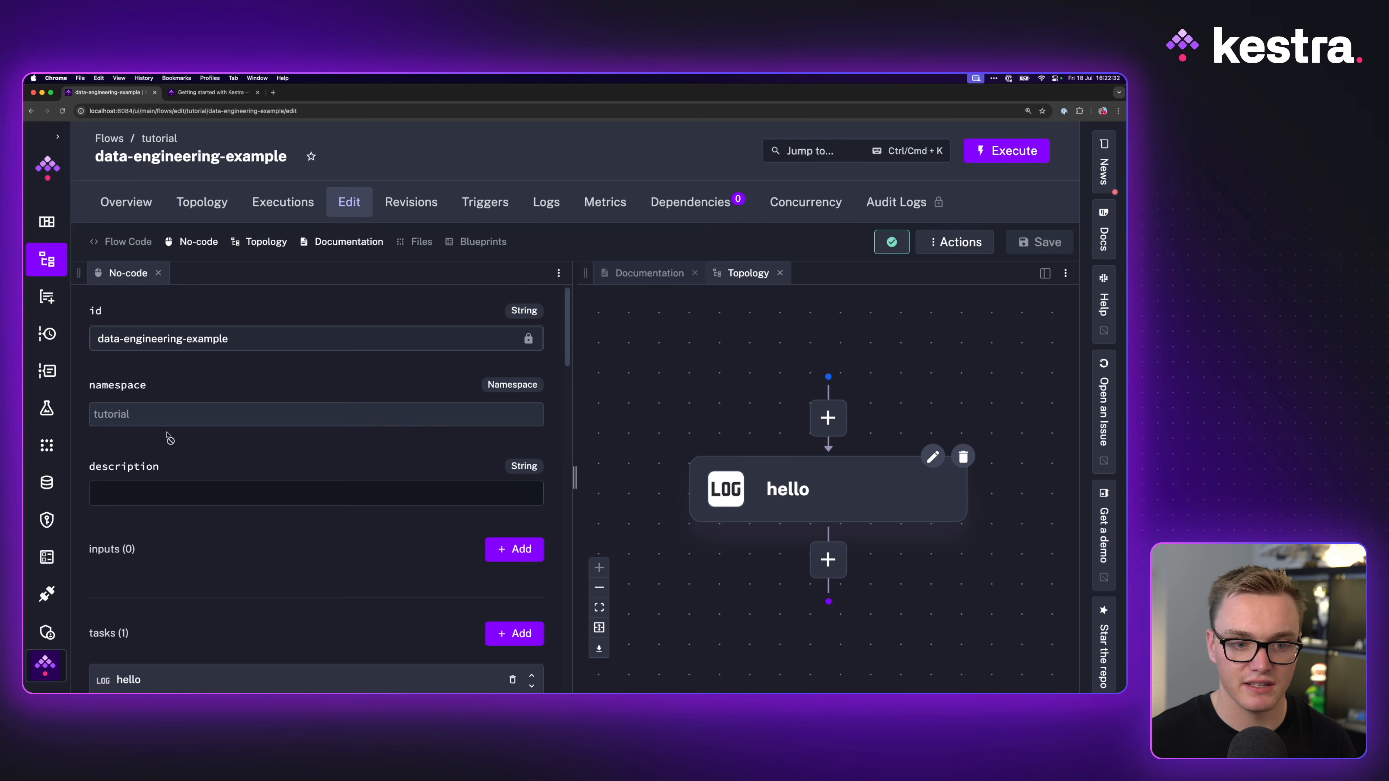
scroll(157, 529, down, 3)
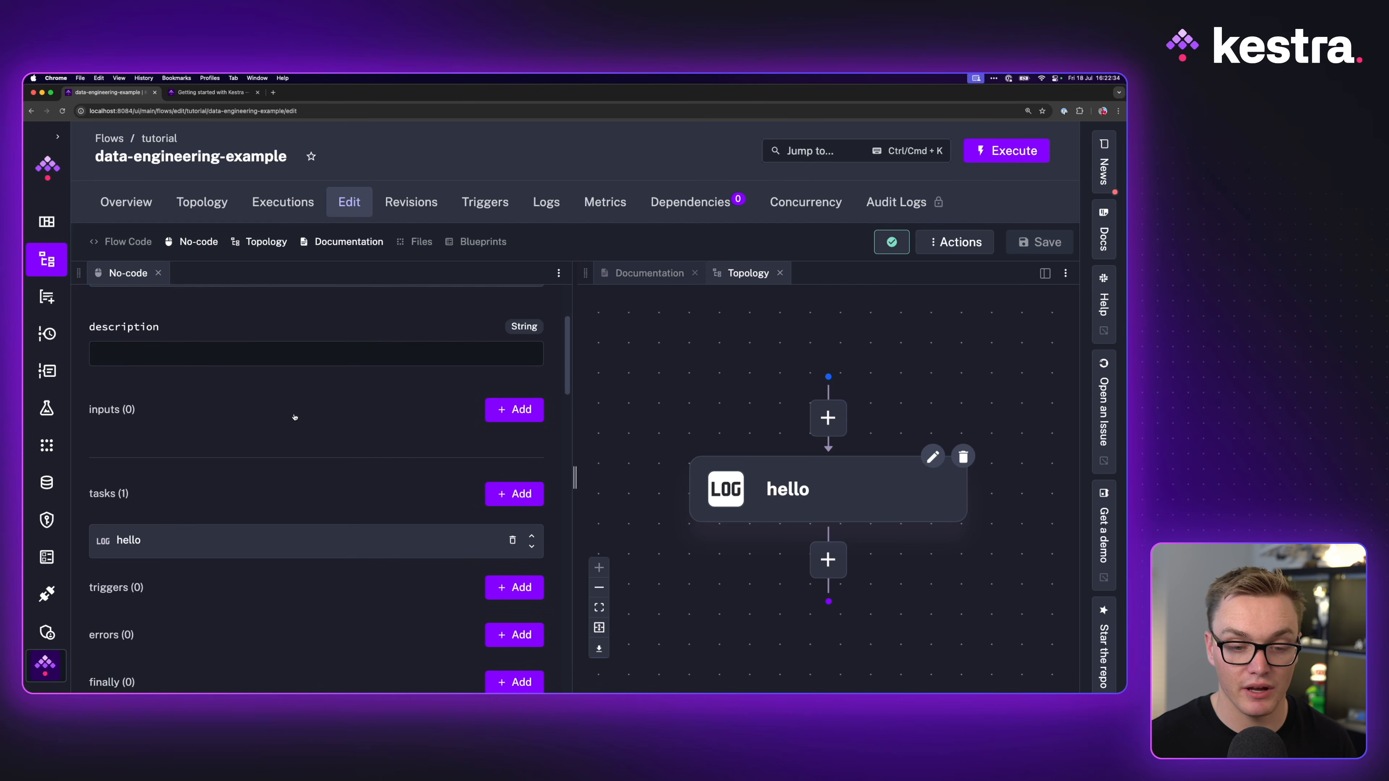
Step: Add a flow input columns_to_keep of type ARRAY with STRING items
click(542, 411)
click(170, 334)
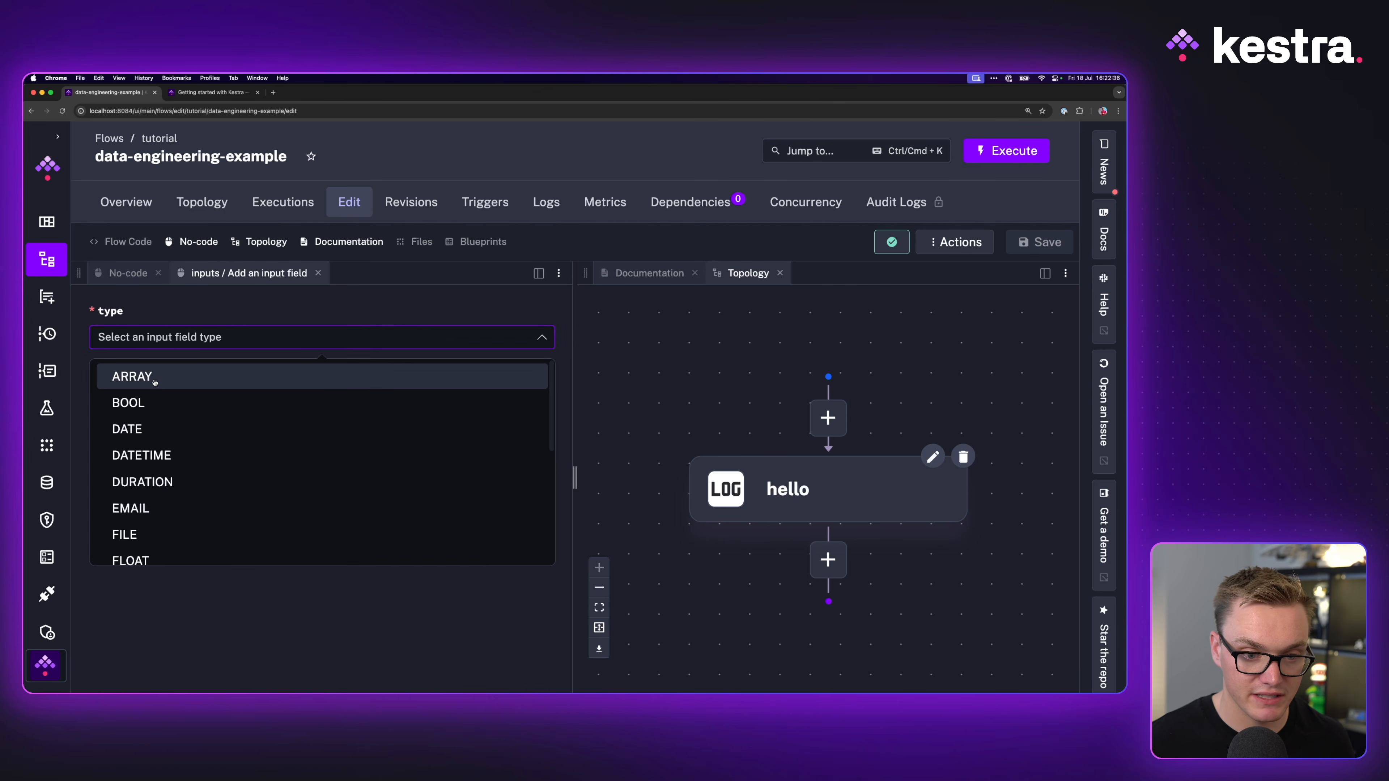
click(211, 92)
click(107, 92)
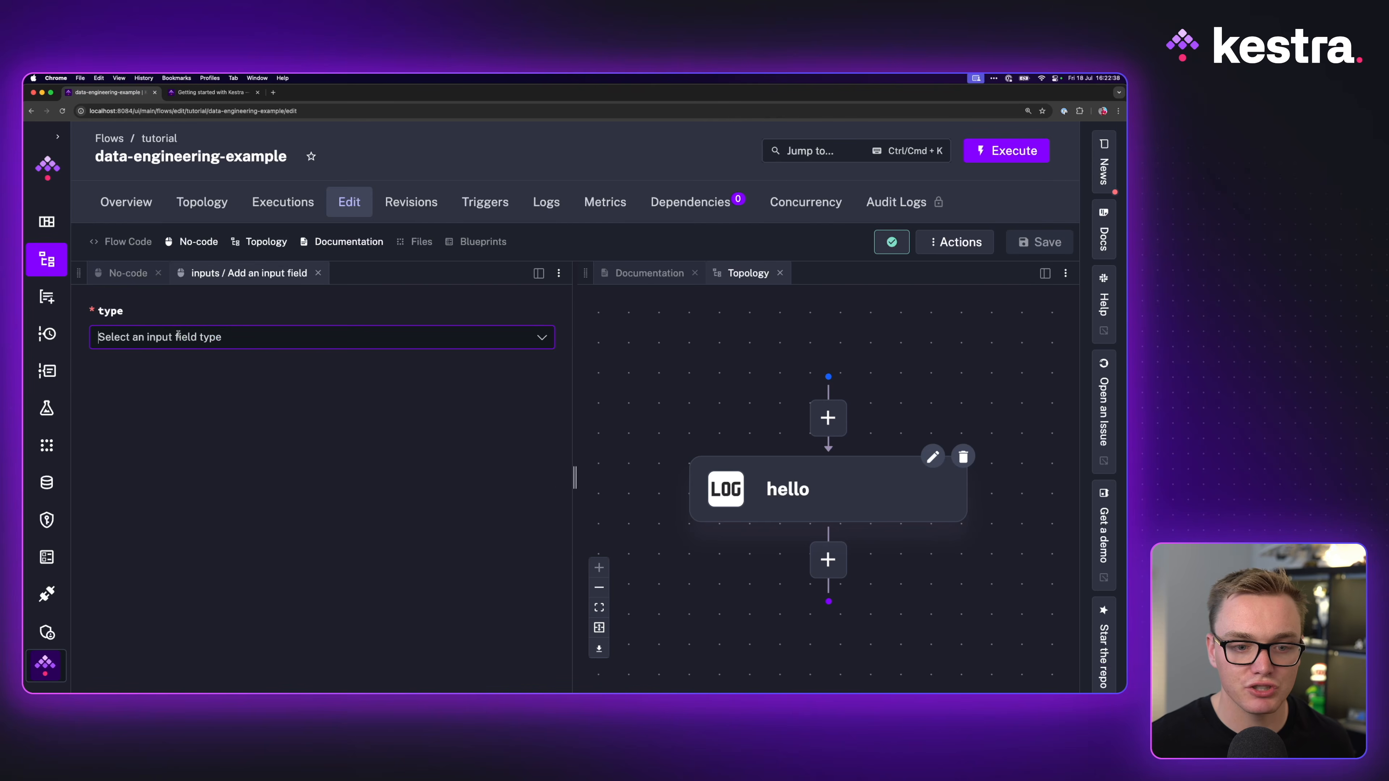
click(140, 376)
click(139, 410)
text(columns_to_keep)
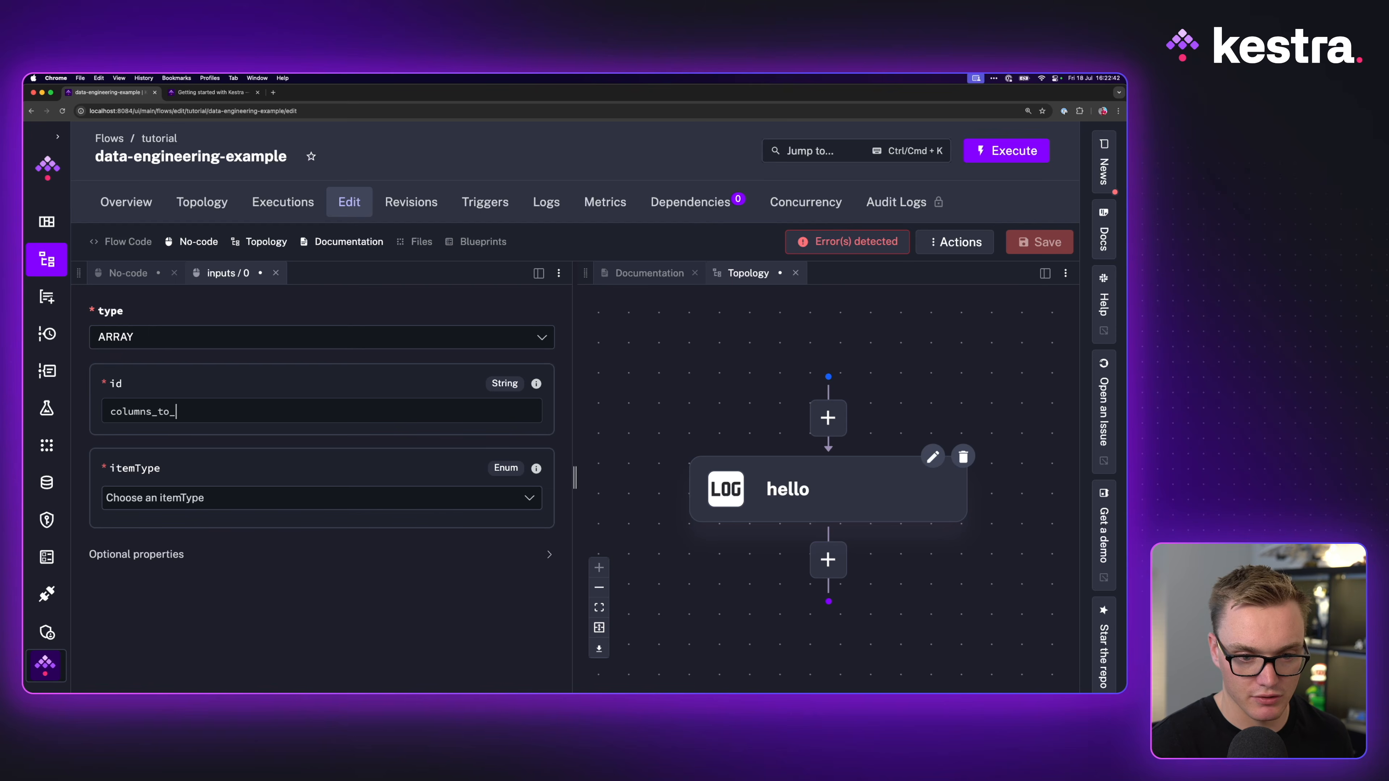
click(211, 91)
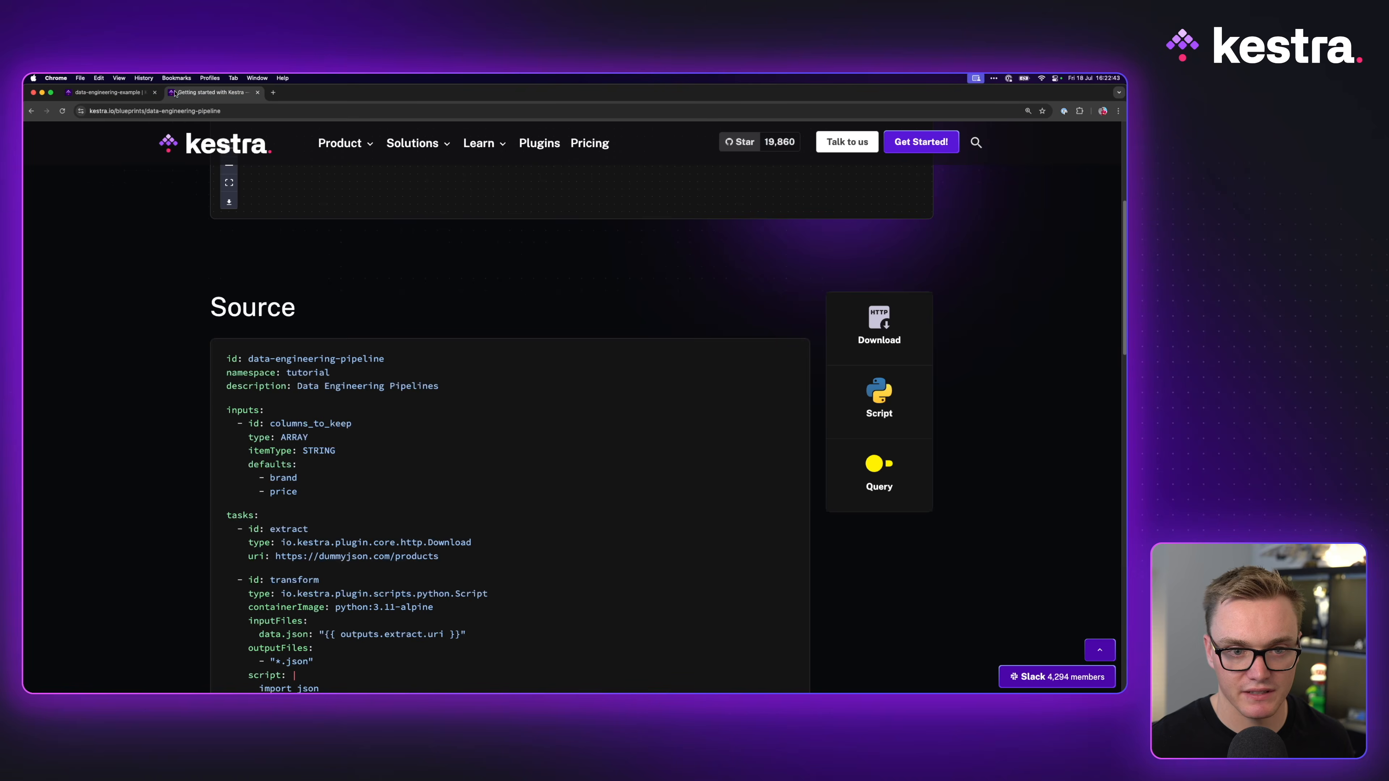
click(115, 91)
click(182, 496)
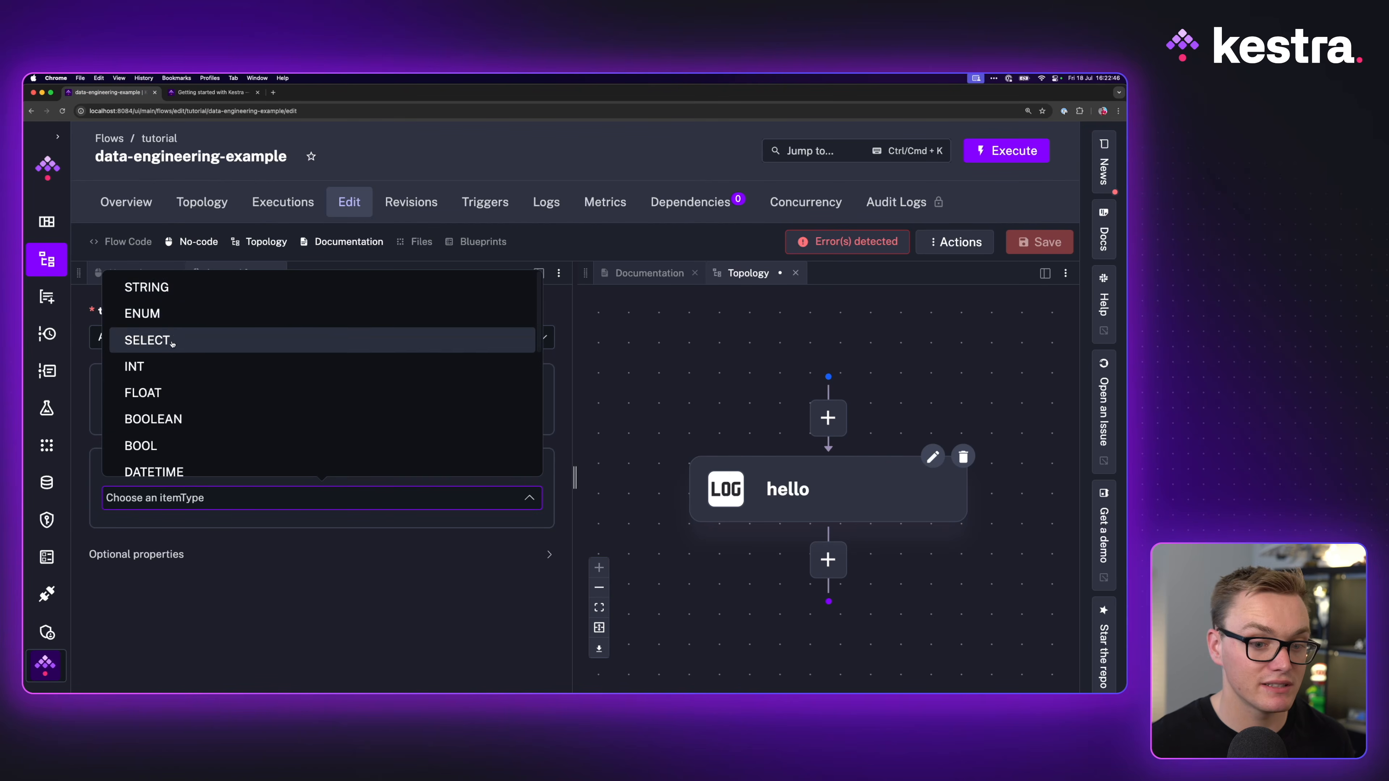
click(172, 290)
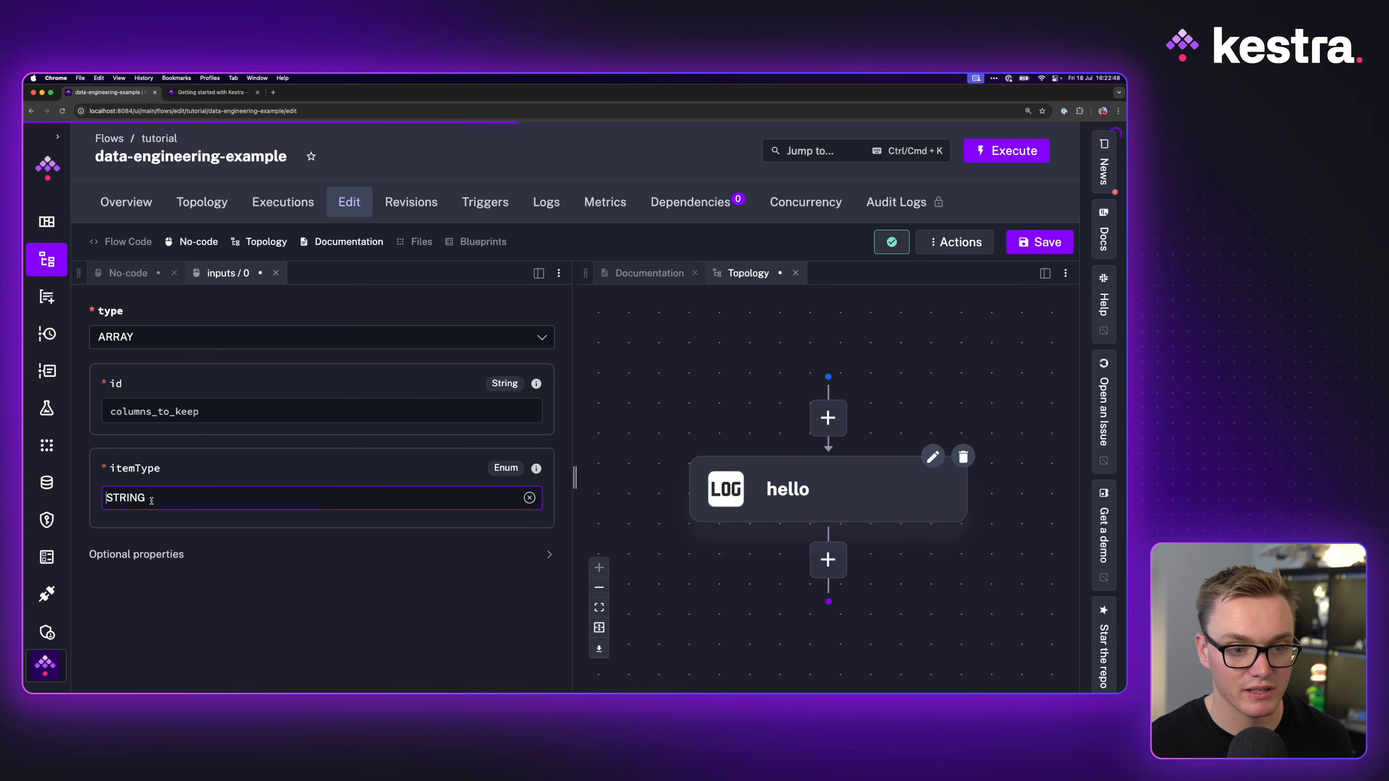
Step: Give columns_to_keep the default values brand and price, and save the flow
click(149, 555)
scroll(142, 520, down, 3)
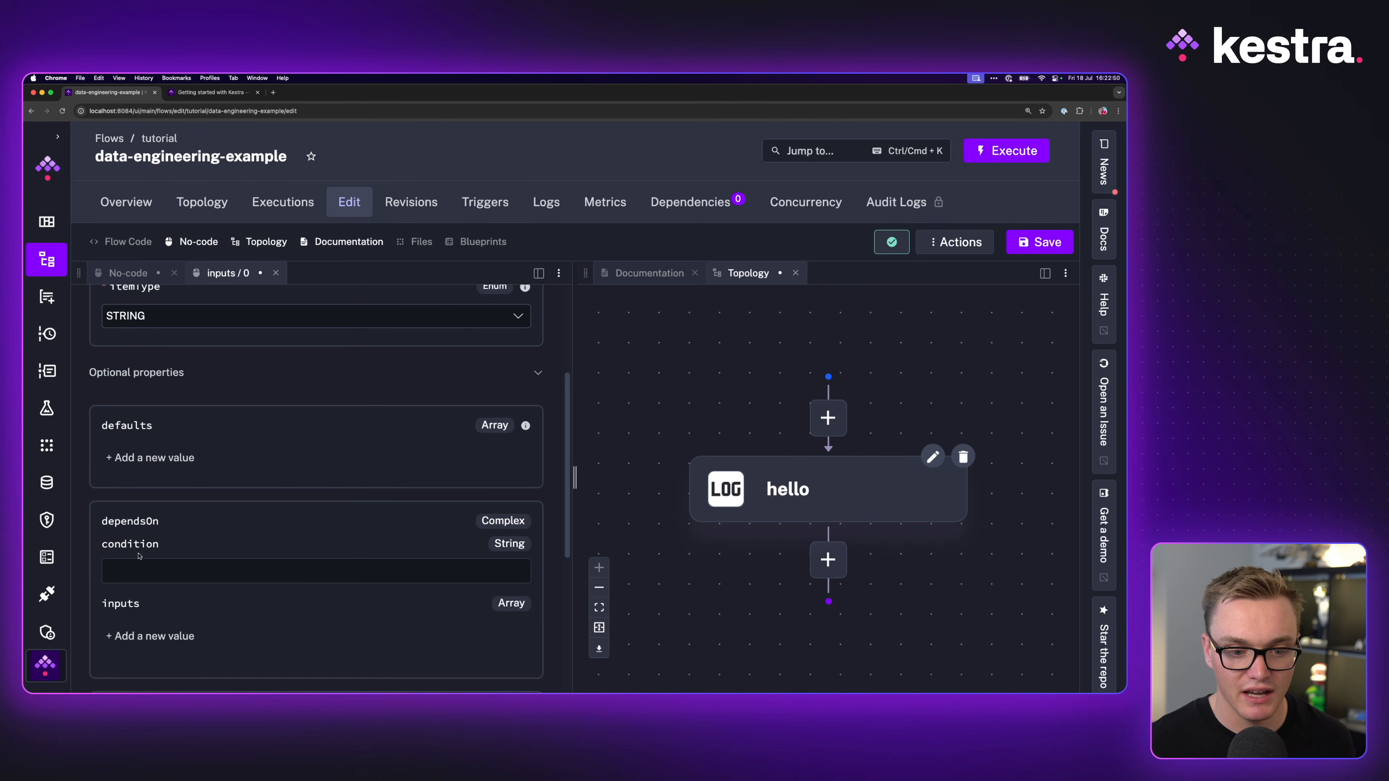
click(134, 455)
click(201, 93)
click(110, 95)
text(brand)
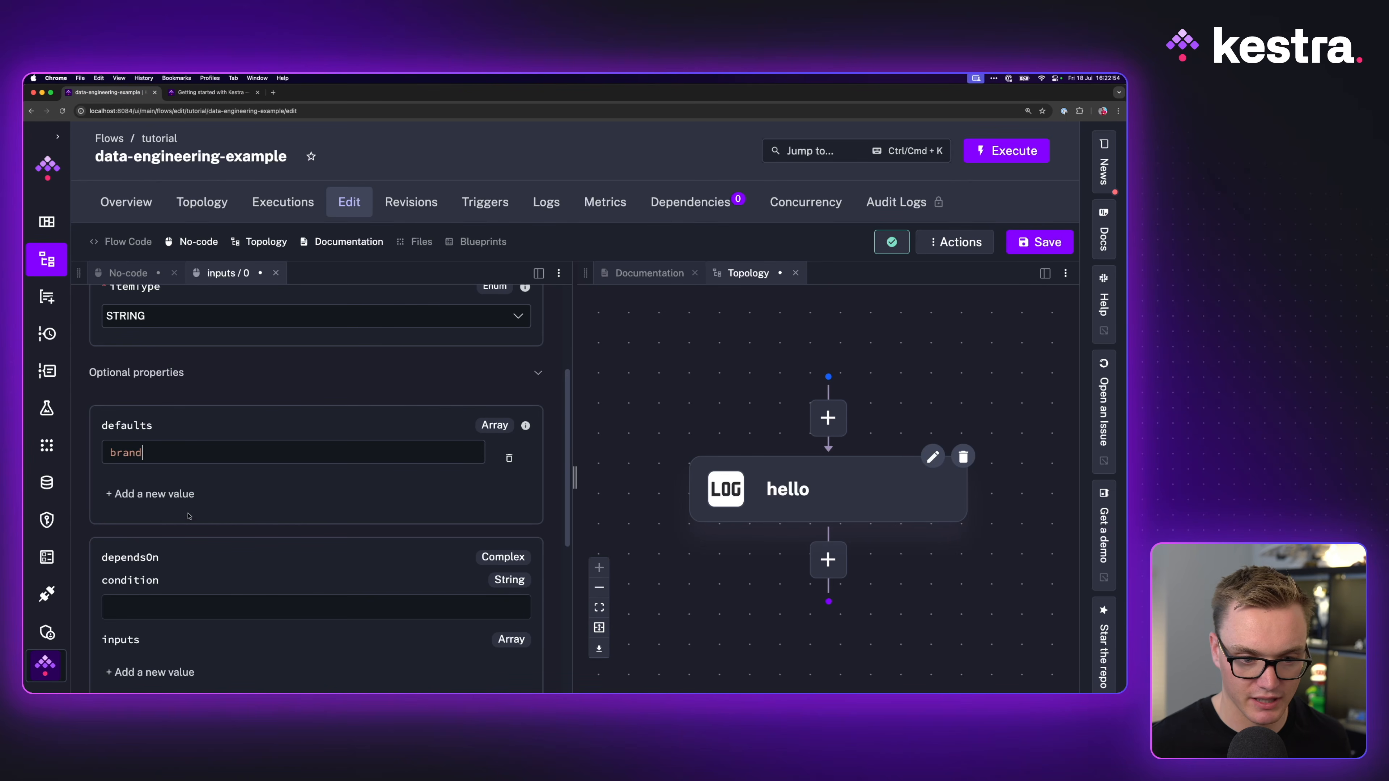
click(181, 494)
text(price)
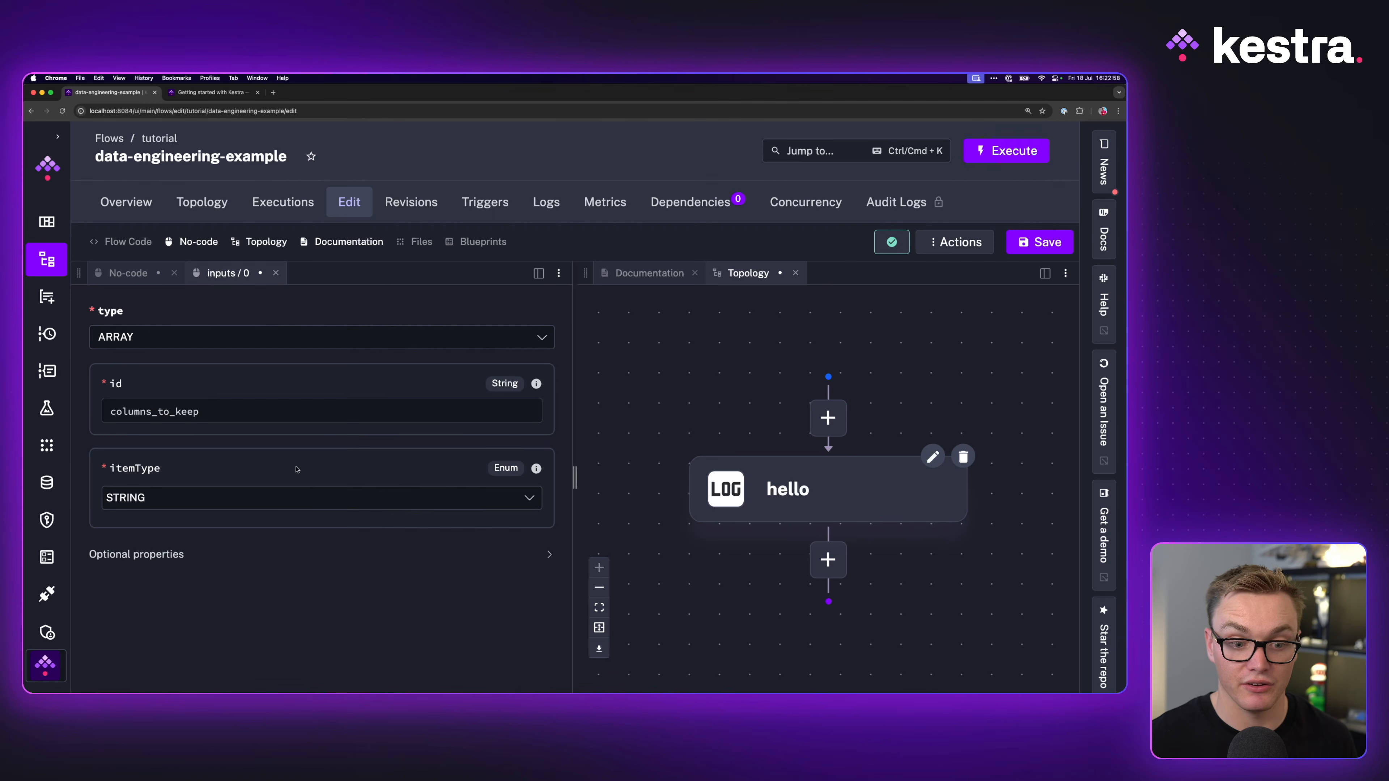
click(170, 552)
scroll(346, 429, down, 6)
key(super+s)
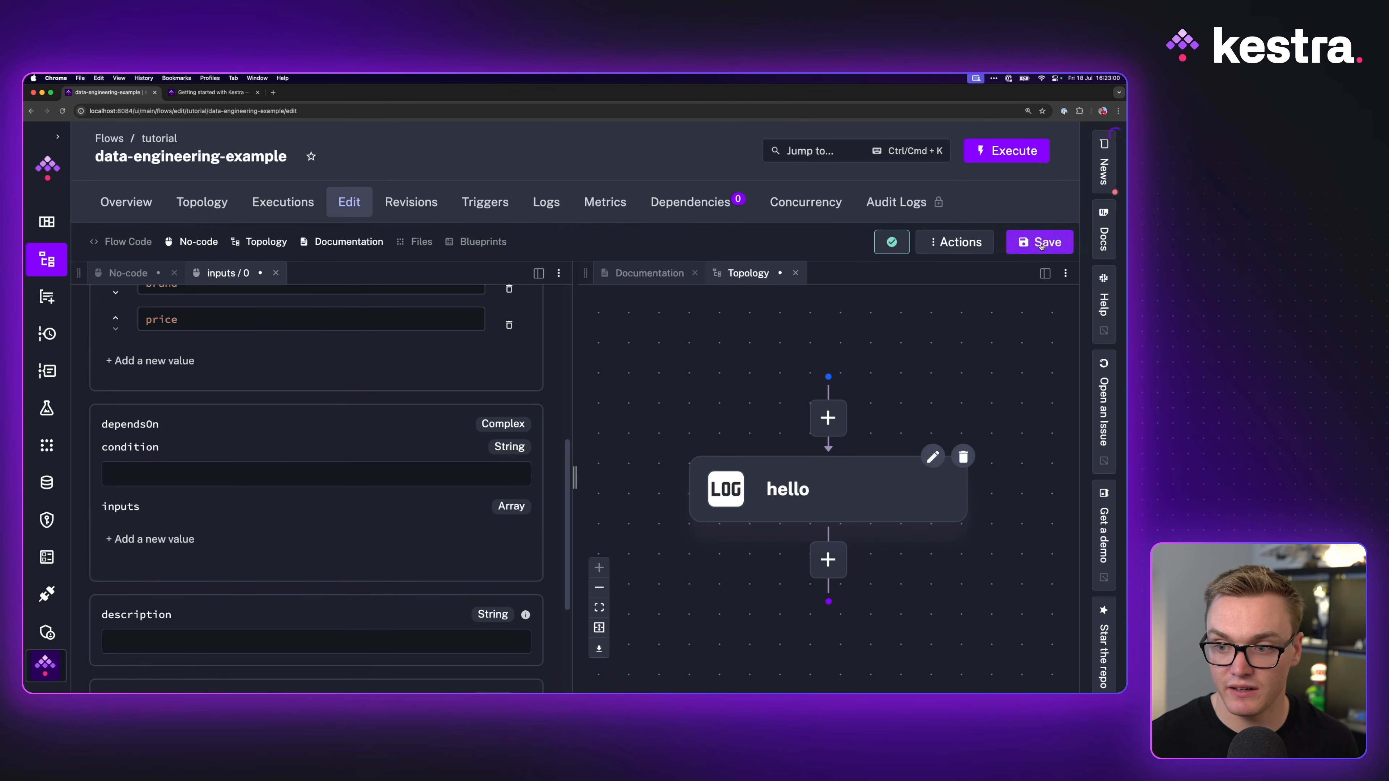
Step: Return to the flow's no-code overview form listing inputs and tasks
scroll(231, 446, up, 4)
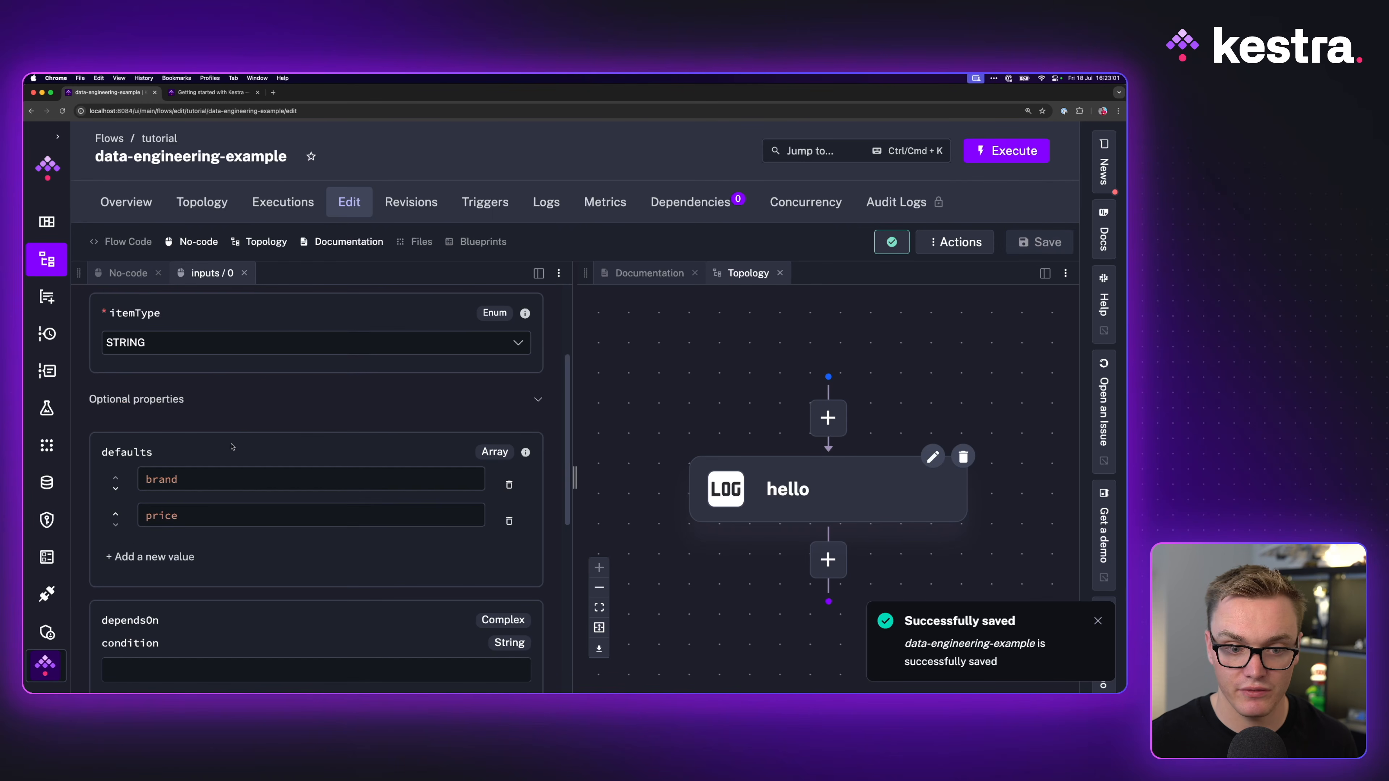
click(244, 273)
scroll(202, 569, down, 4)
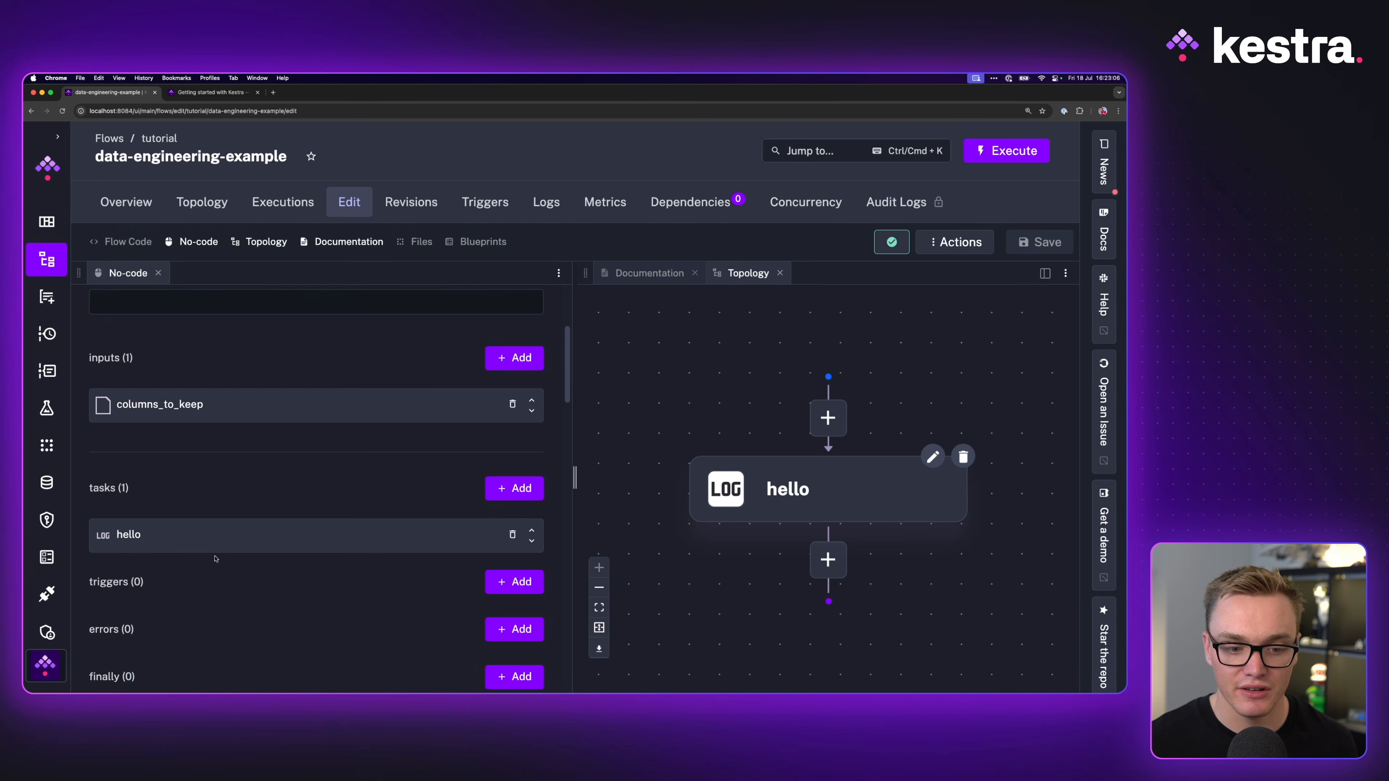
Step: Add an io.kestra.plugin.core.http.Download task with id extract
click(519, 492)
click(208, 331)
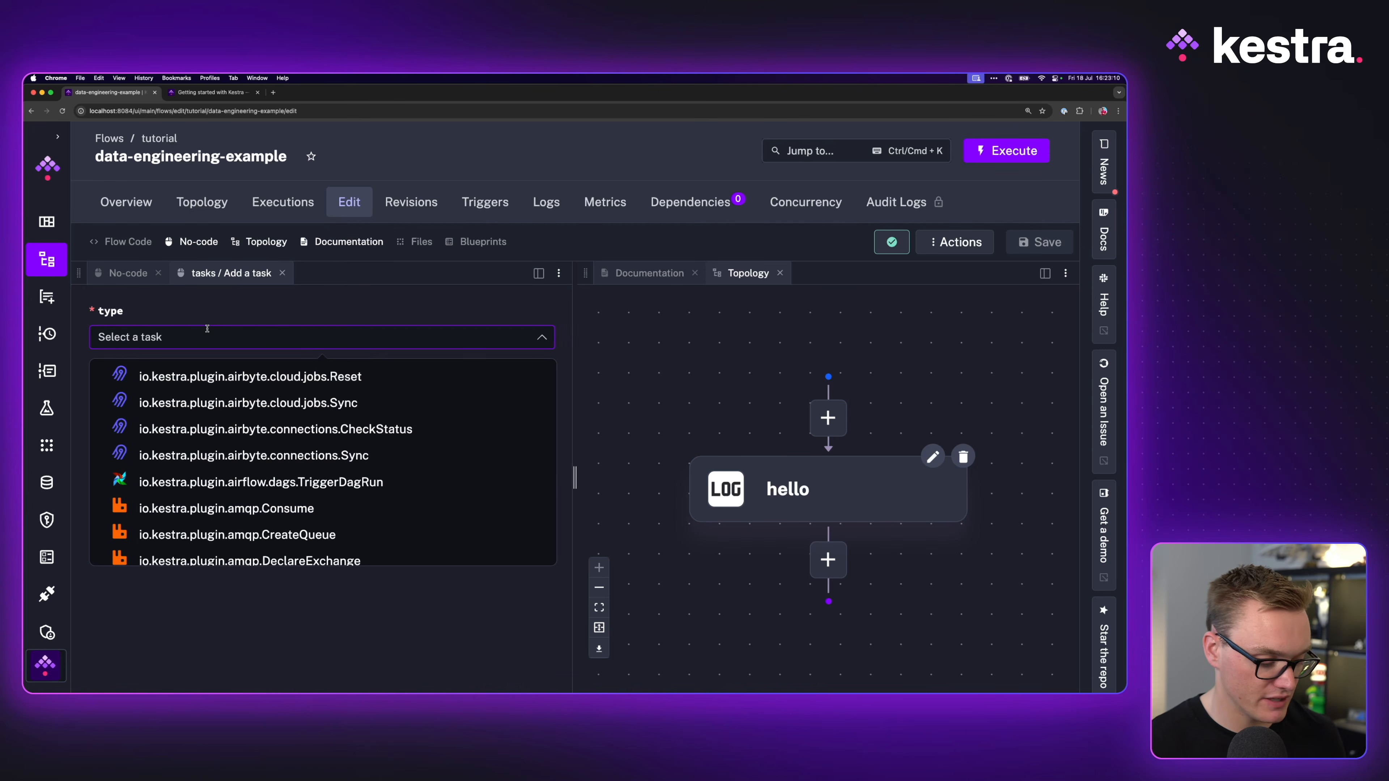
text(down)
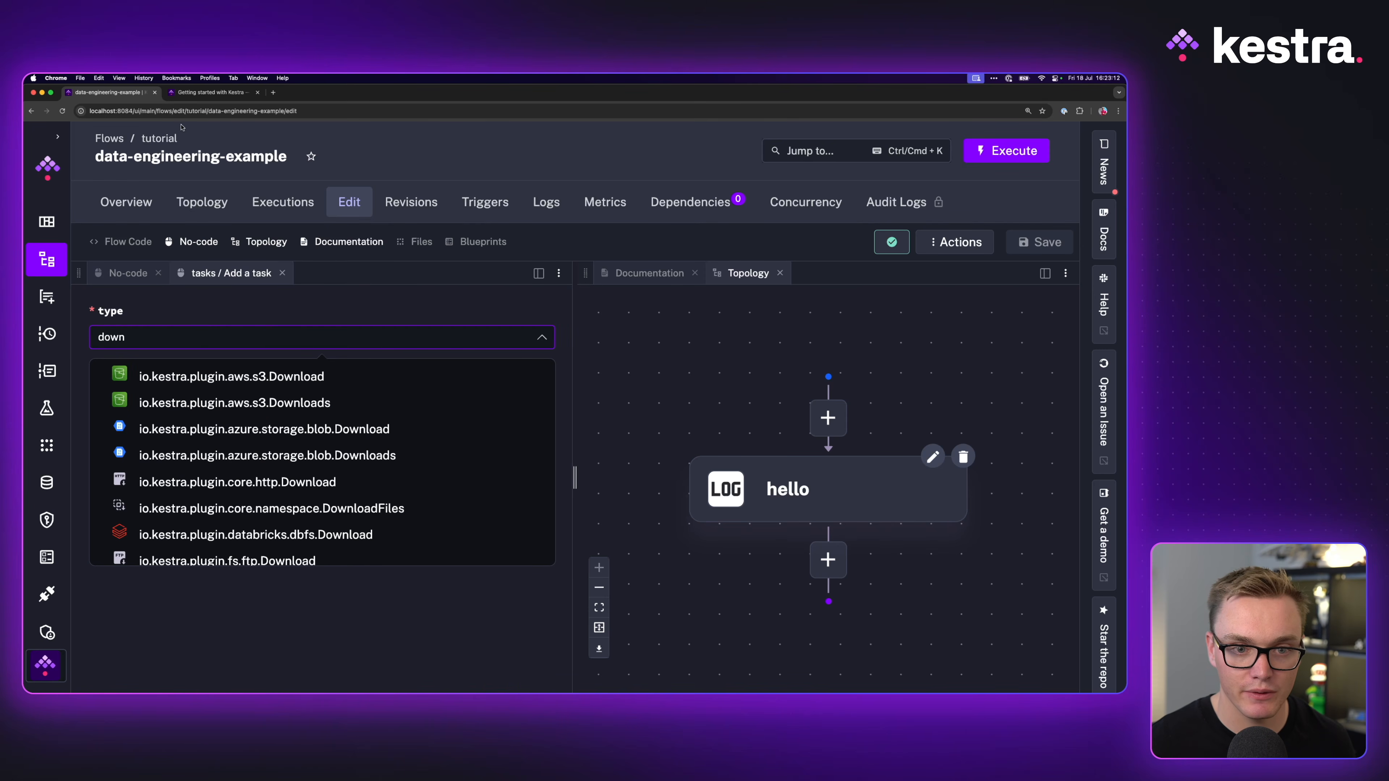
click(210, 92)
click(109, 92)
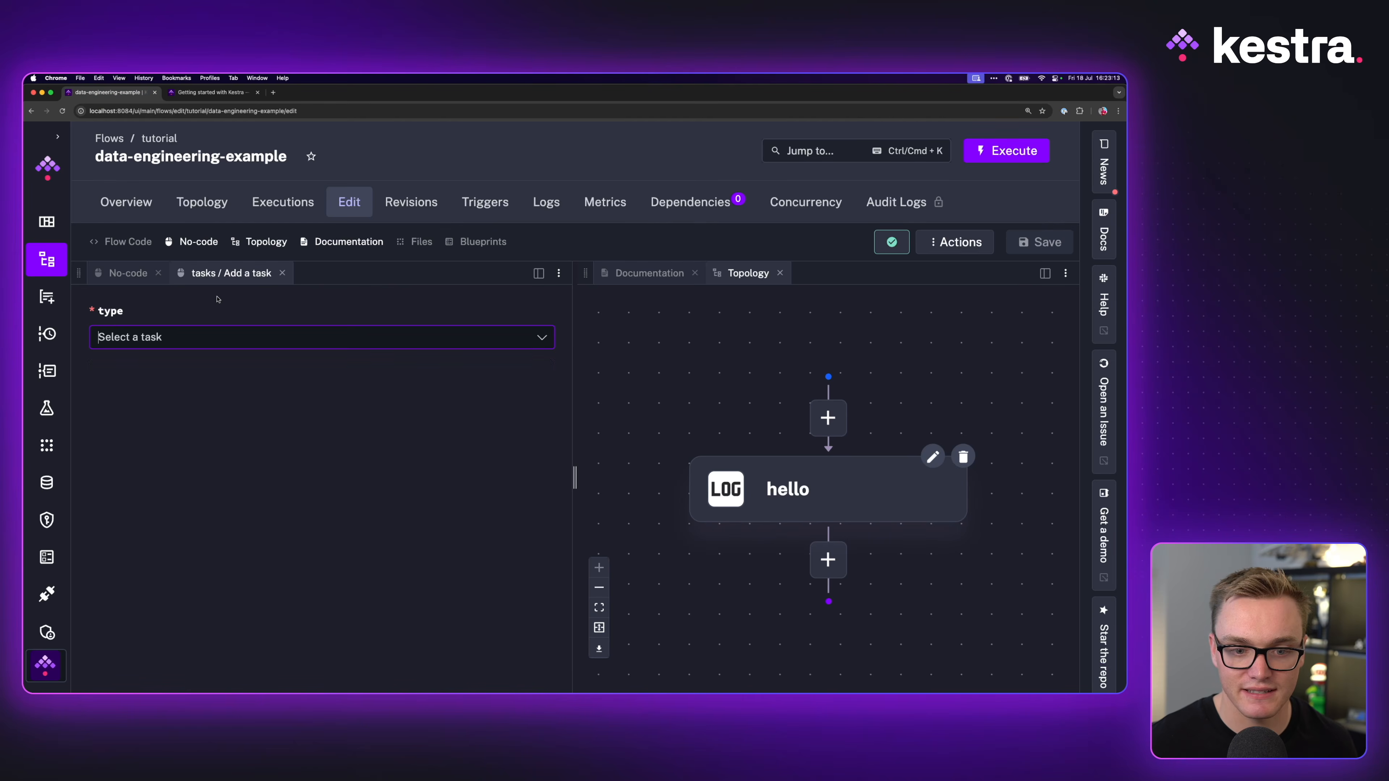
click(190, 332)
text(diow)
key(BackSpace)
key(BackSpace)
key(BackSpace)
text(own)
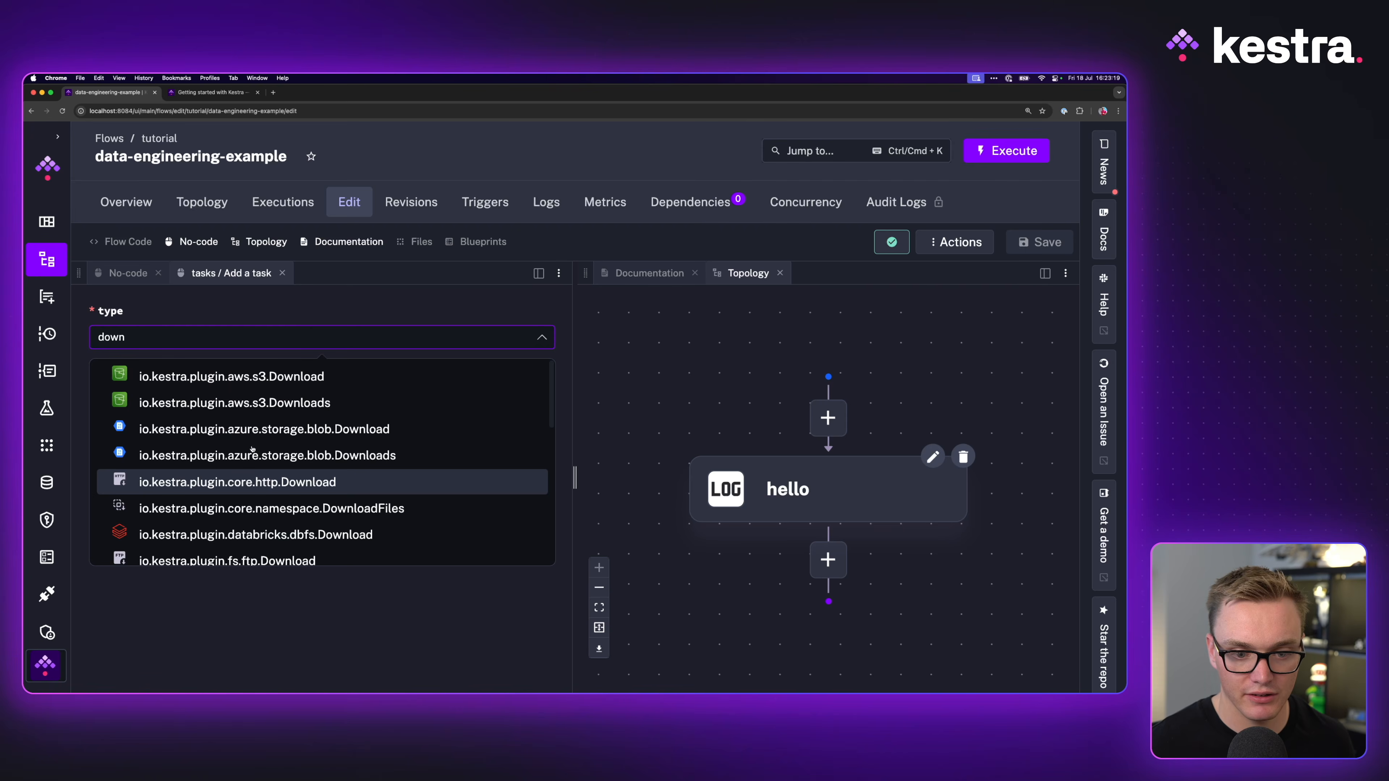
key(Return)
text(extract)
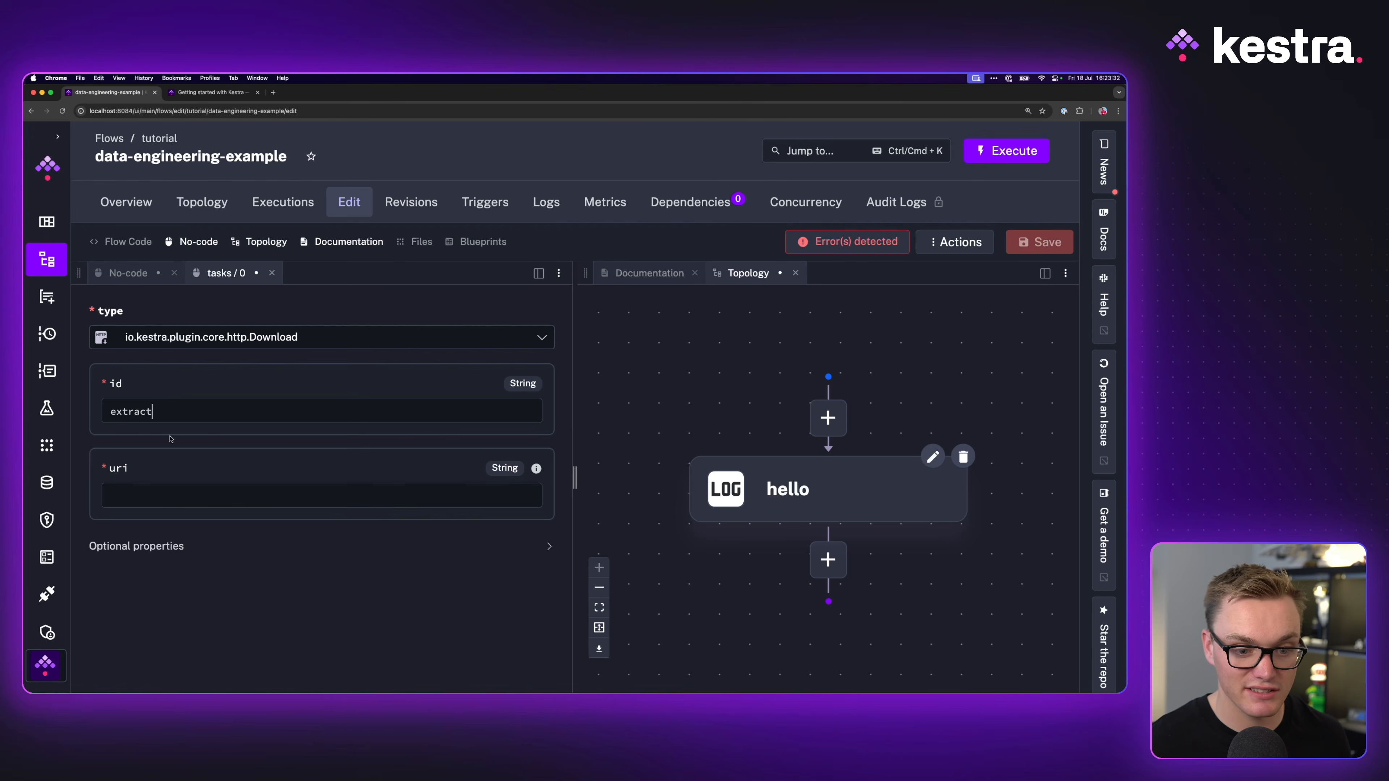
click(221, 93)
drag(450, 554, 274, 555)
key(super+c)
key(super+1)
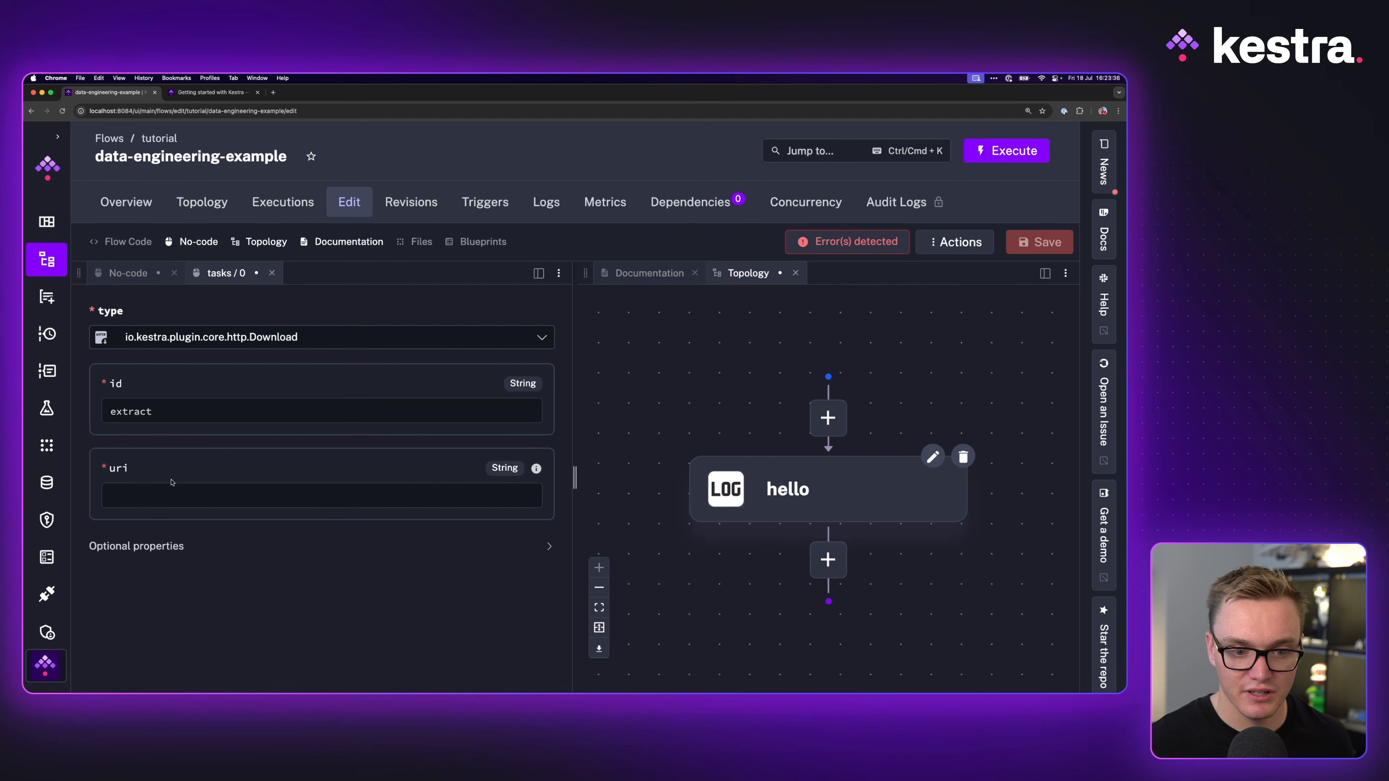
key(super+v)
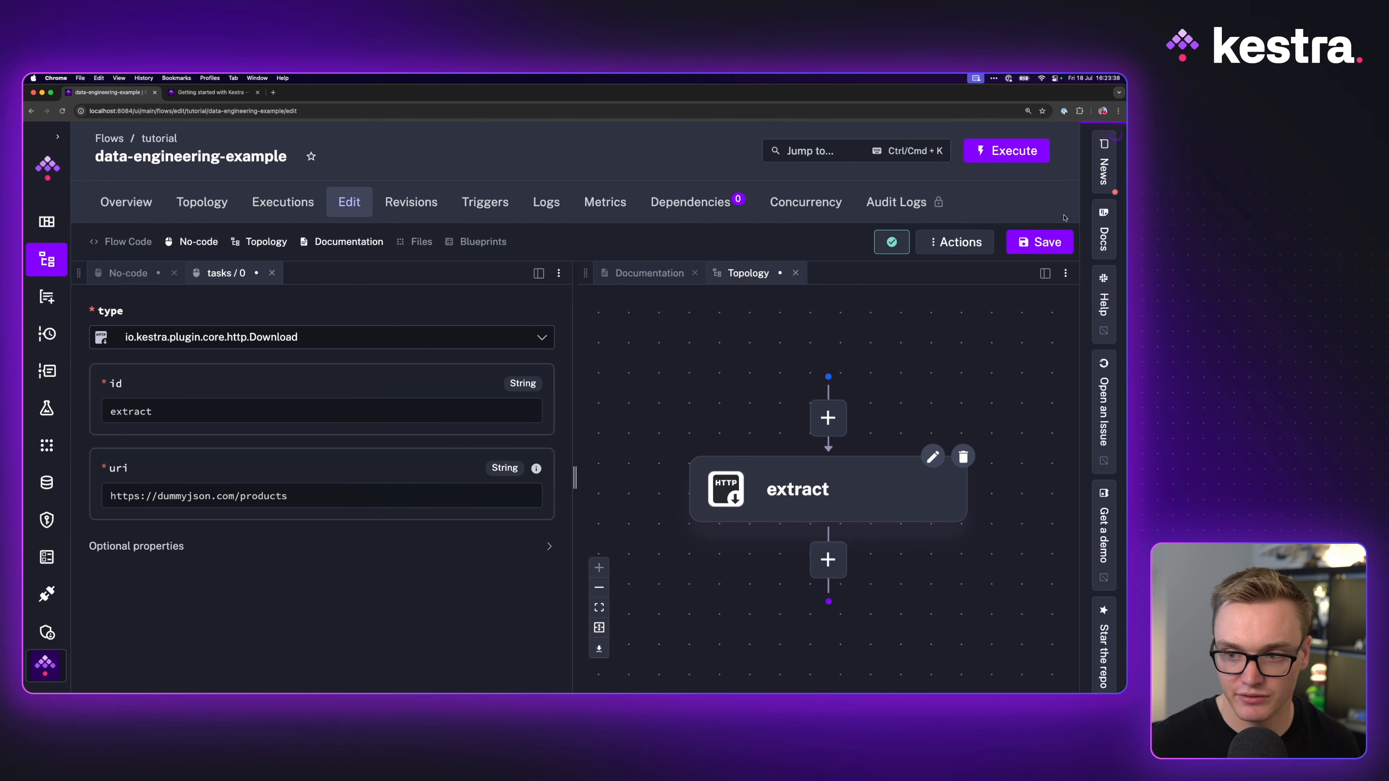
click(1049, 246)
click(1006, 150)
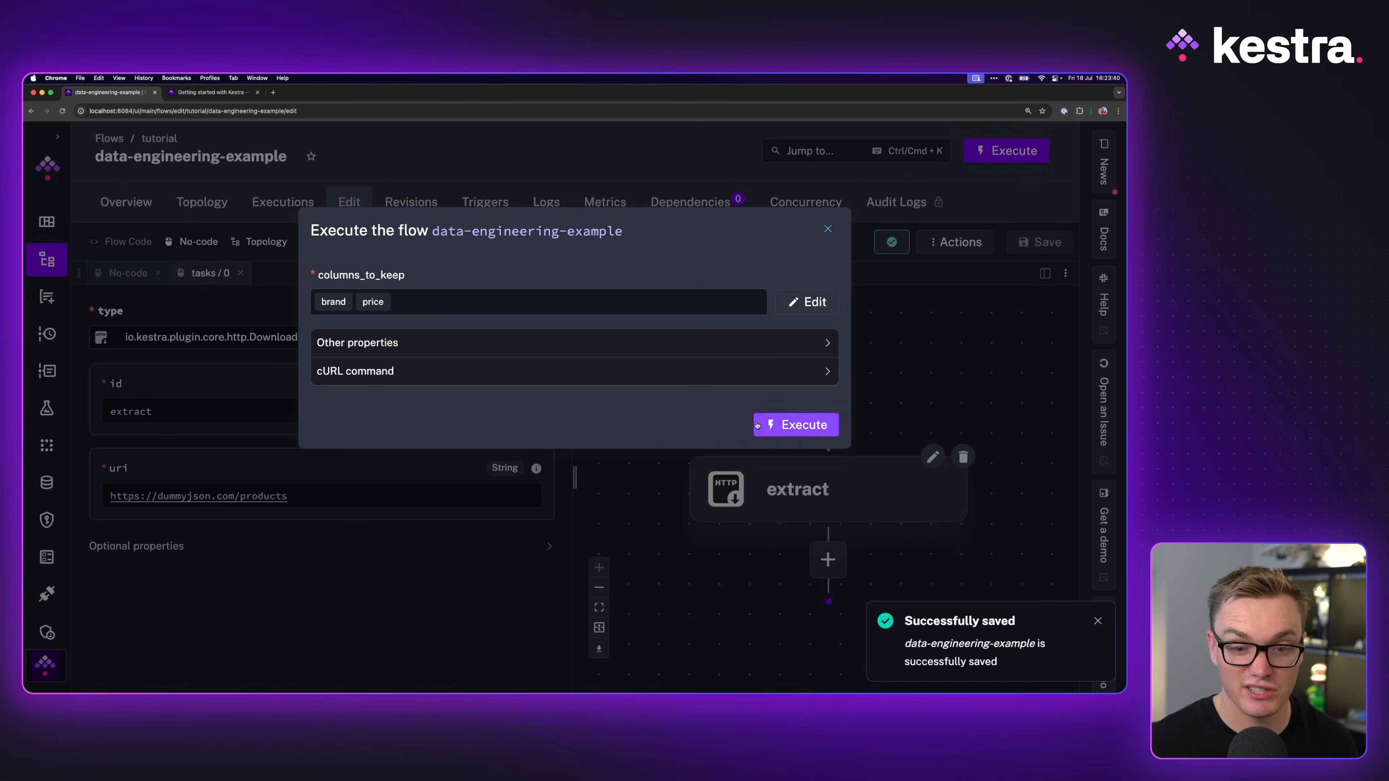
Step: Run the flow with default columns_to_keep and preview extract's downloaded product JSON (code 200, 44090 bytes)
click(777, 425)
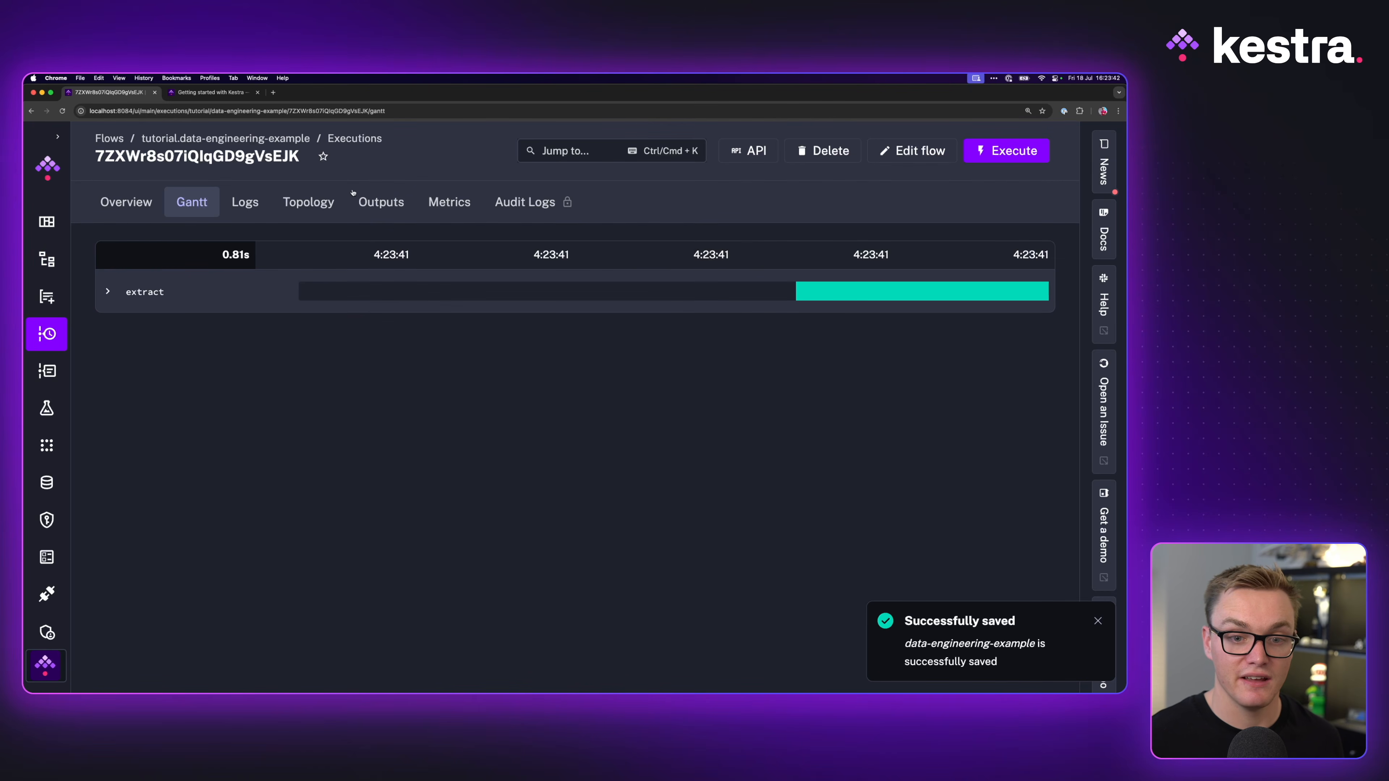
click(364, 208)
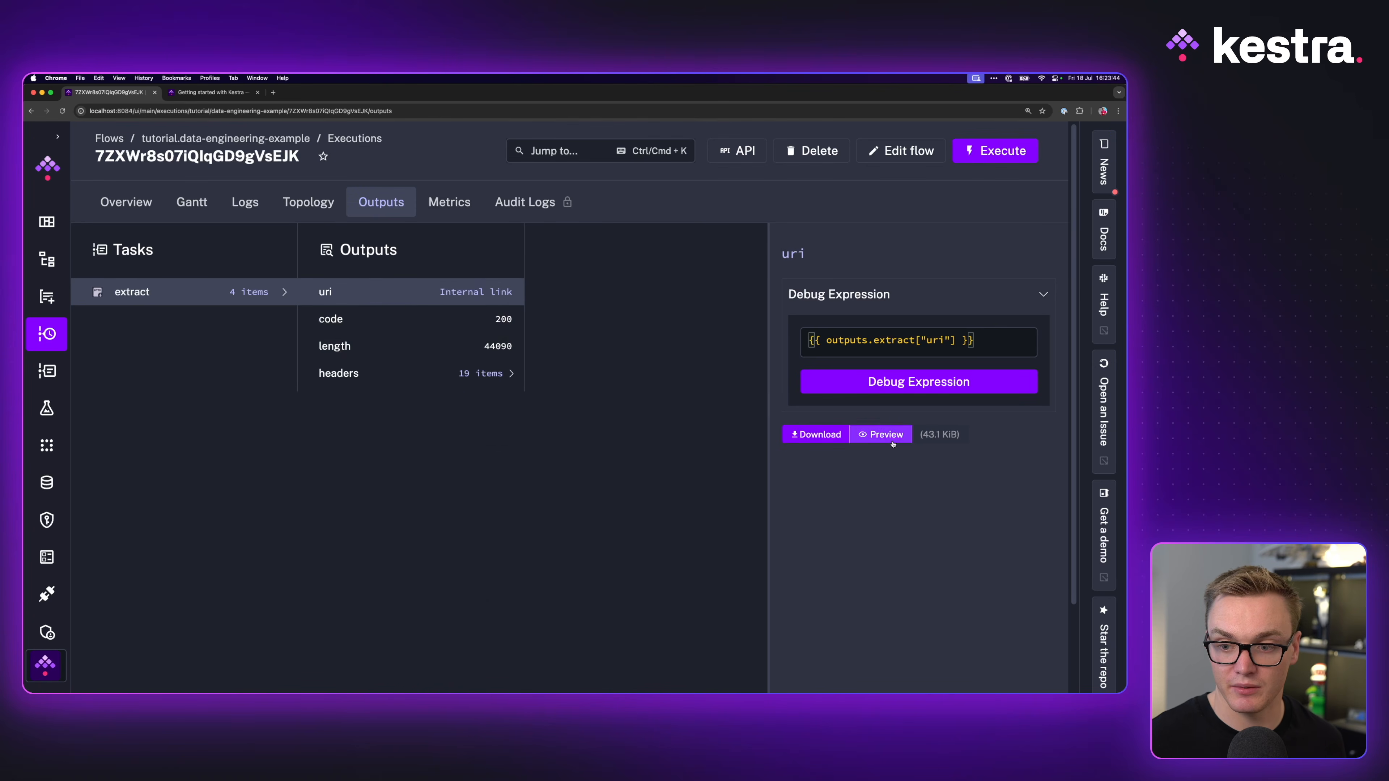
click(878, 433)
scroll(711, 424, down, 15)
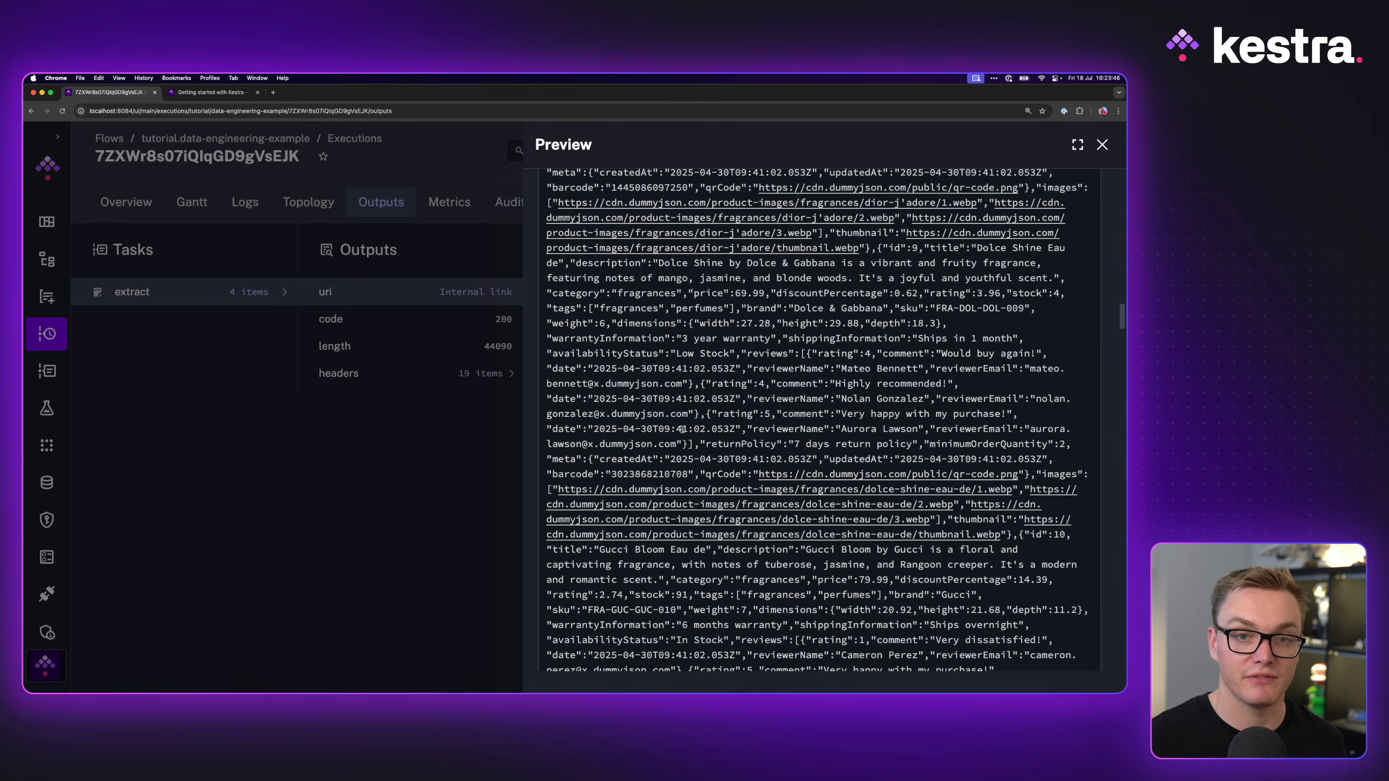
click(396, 394)
click(912, 155)
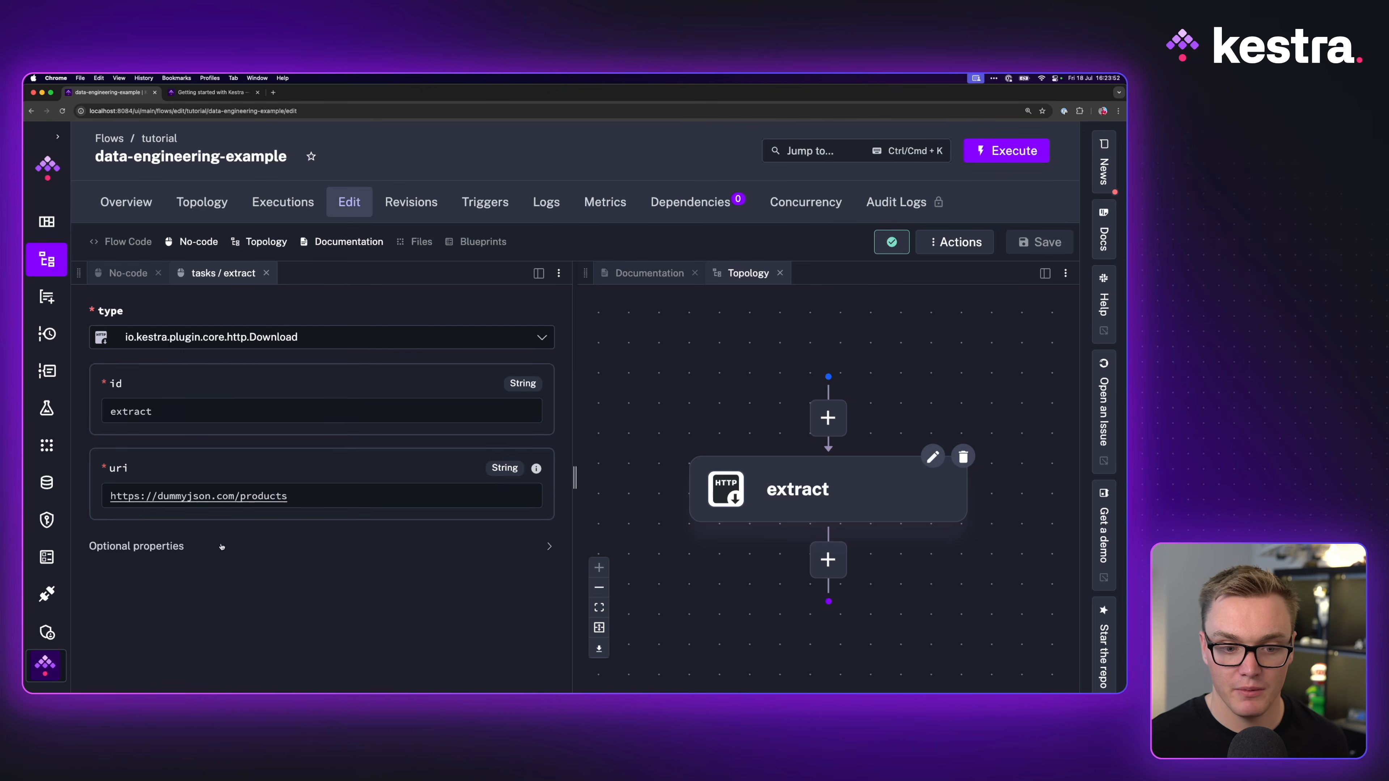
Step: Add an io.kestra.plugin.scripts.python.Script task with id transform after extract
click(124, 269)
scroll(264, 471, down, 5)
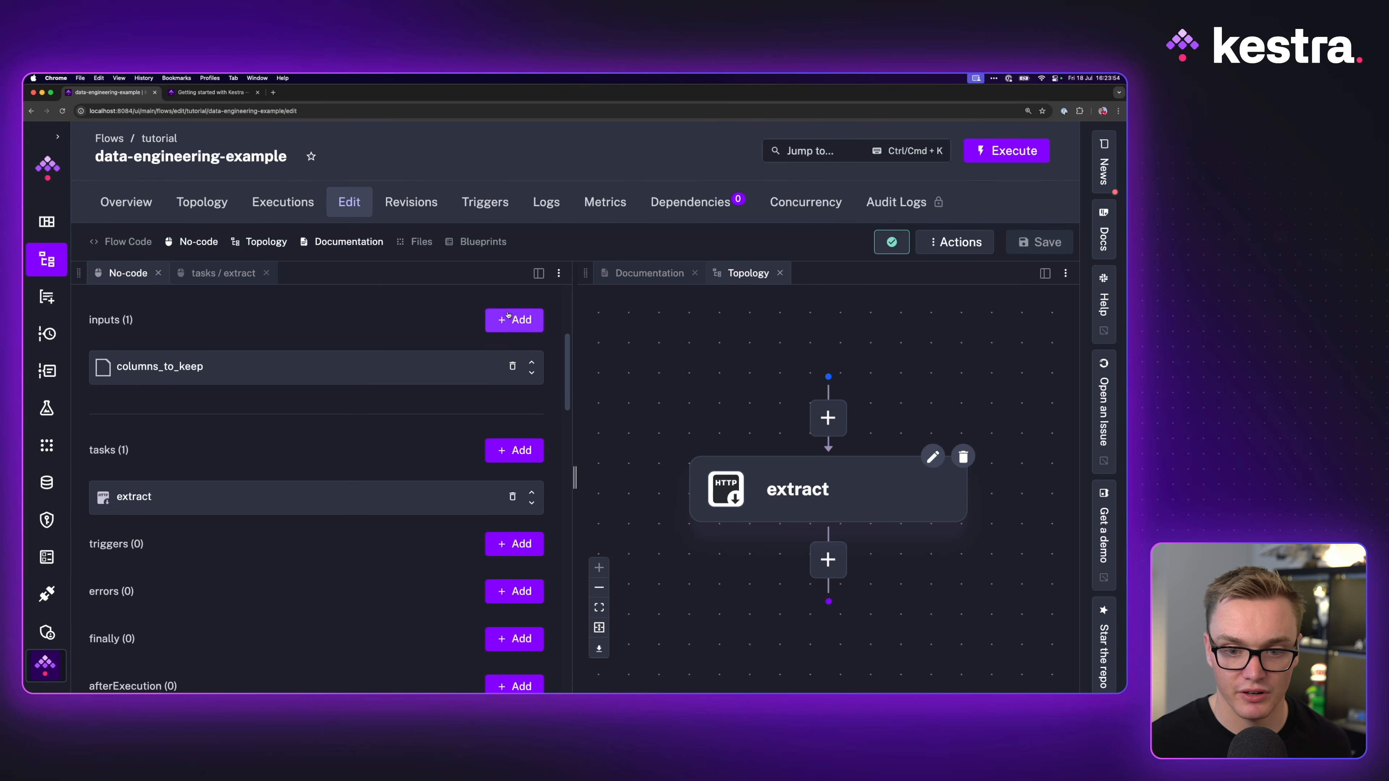
click(514, 450)
click(298, 337)
text(pytho)
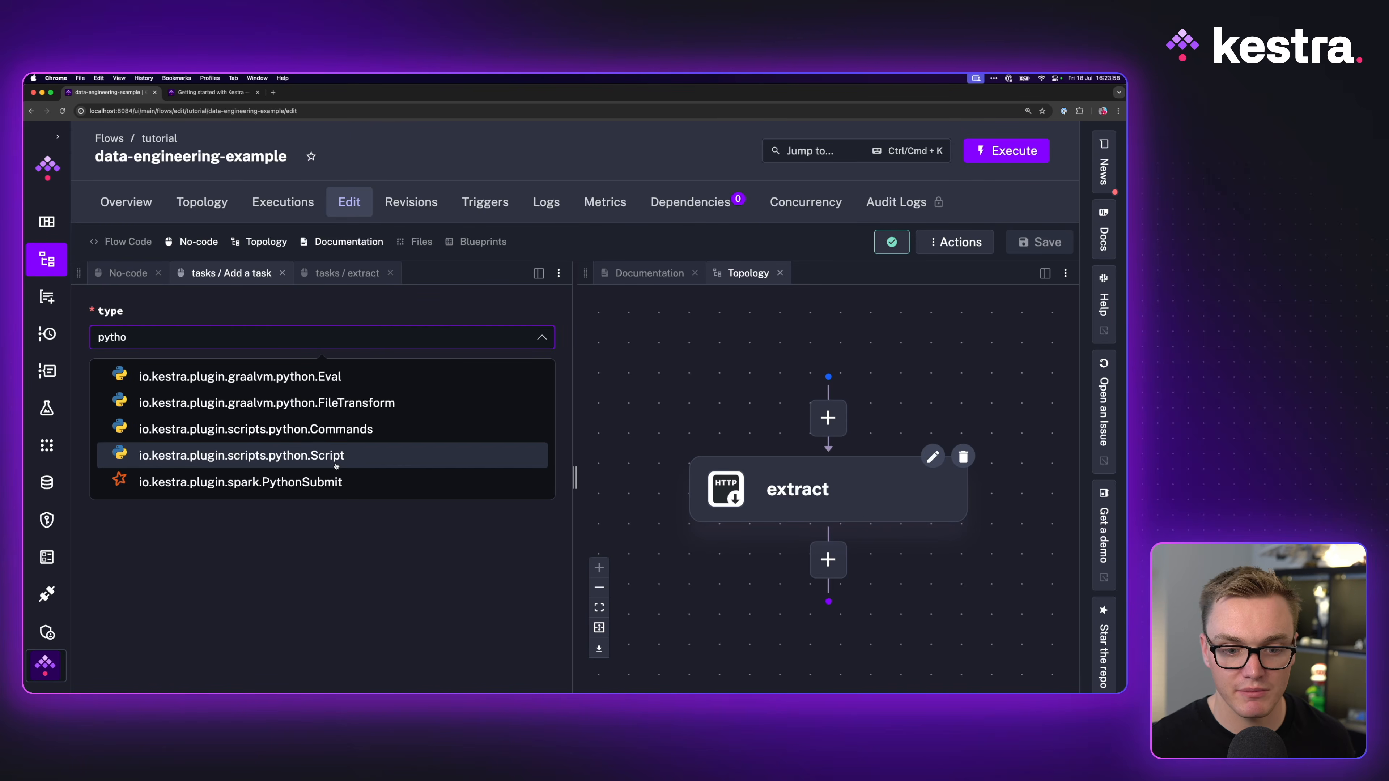
click(299, 466)
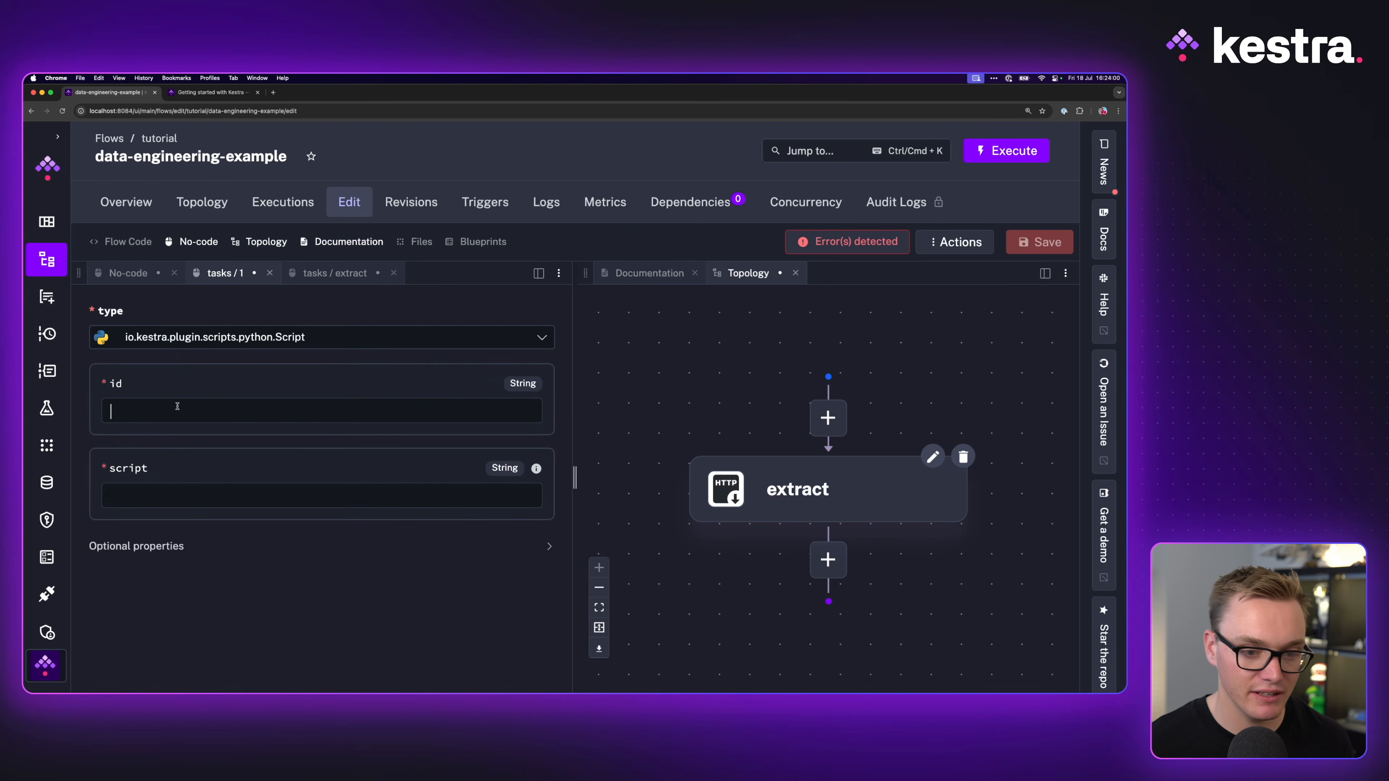
text(transform)
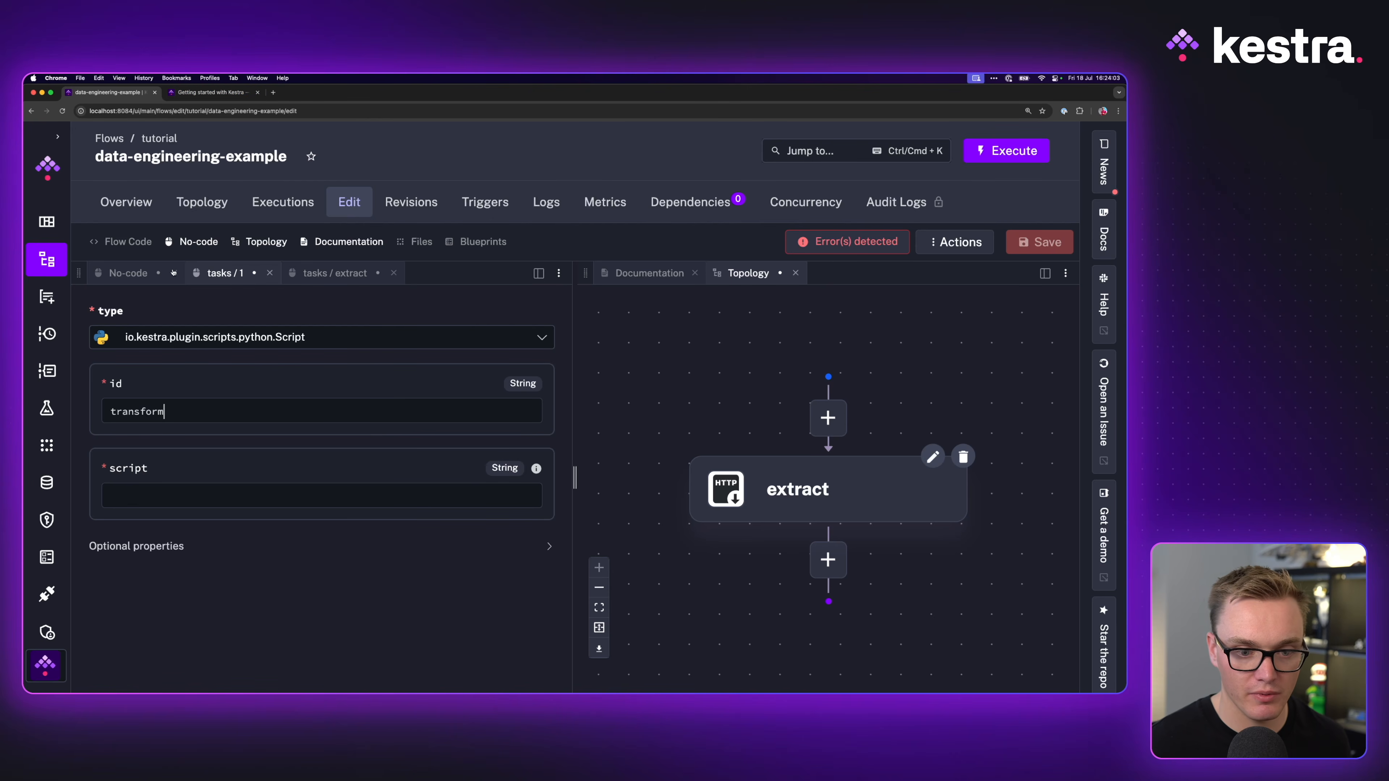
click(203, 94)
click(116, 94)
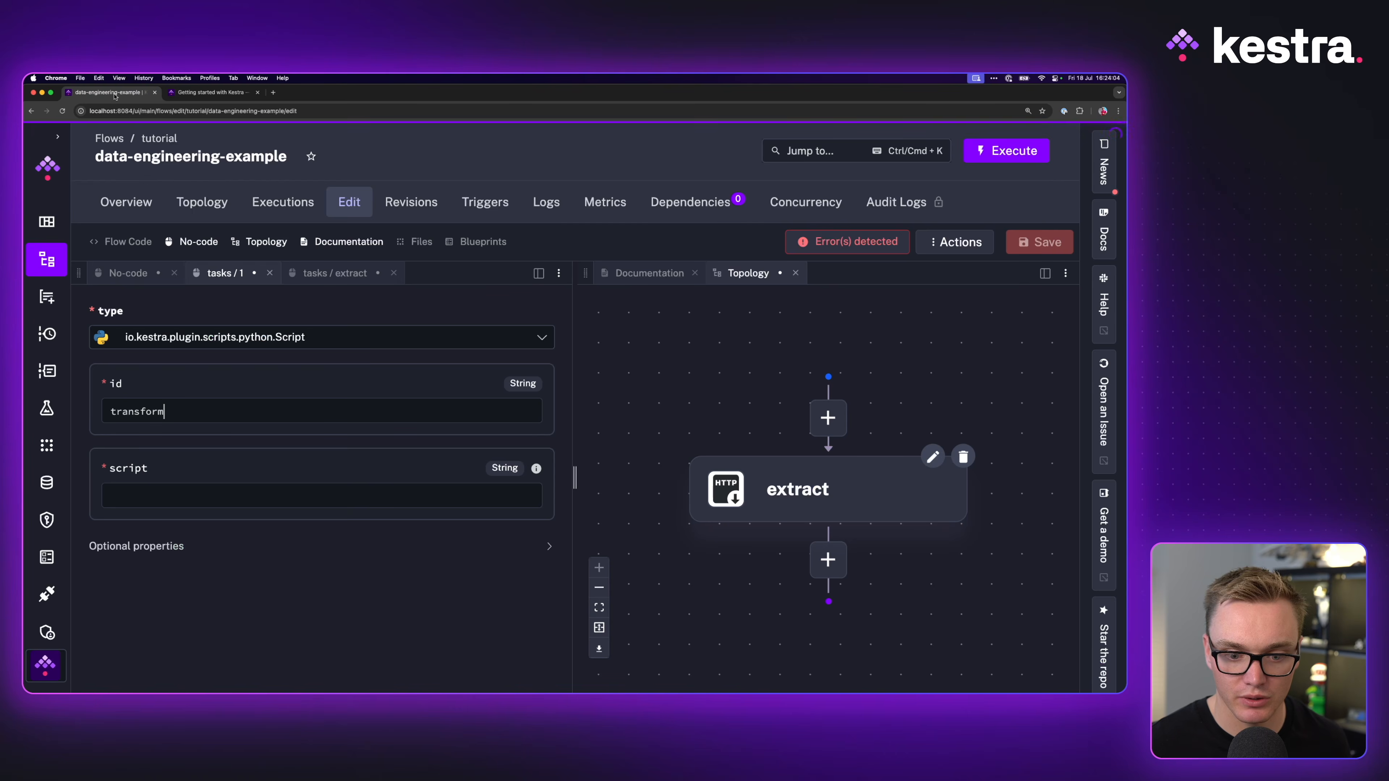
Step: Paste the blueprint's Python script, which keeps only the columns_to_keep fields, into transform
click(213, 93)
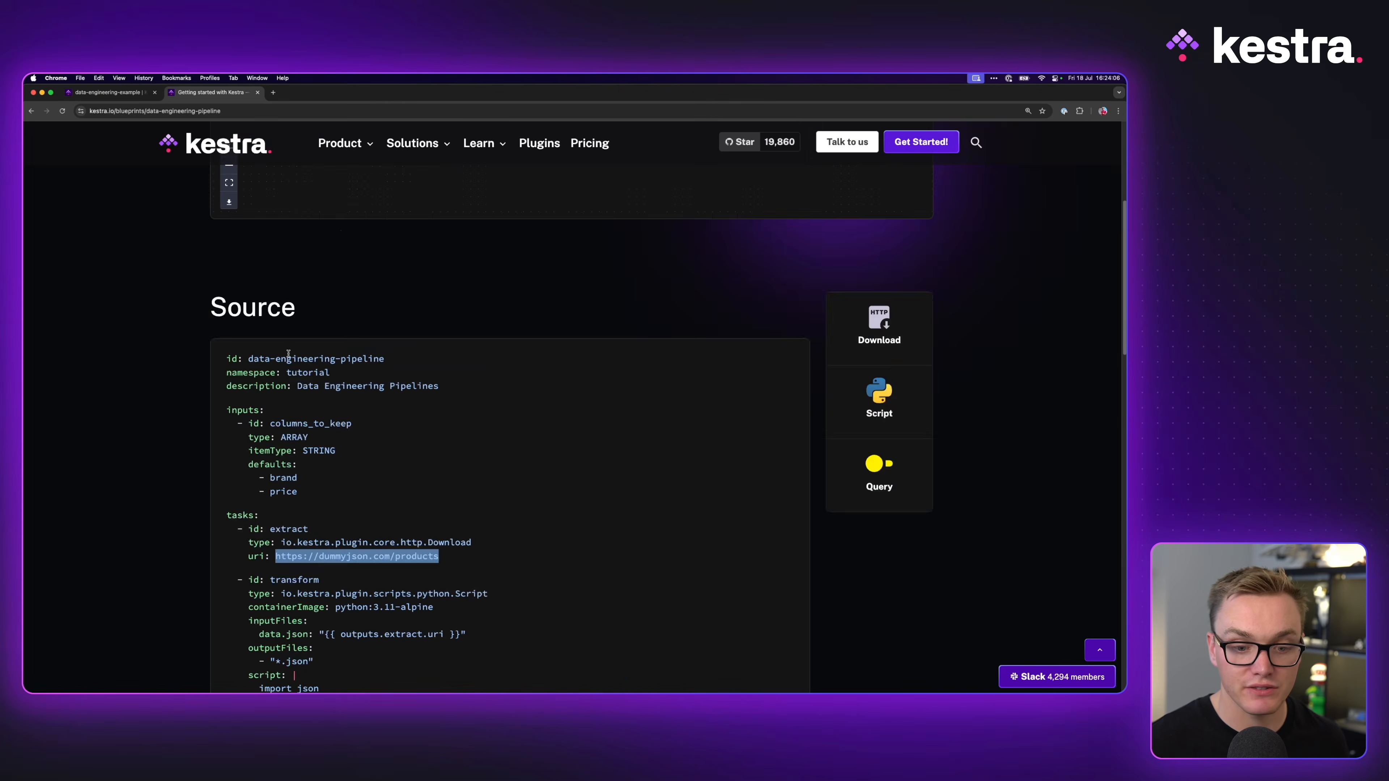
scroll(309, 568, down, 5)
drag(259, 463, 551, 622)
click(126, 92)
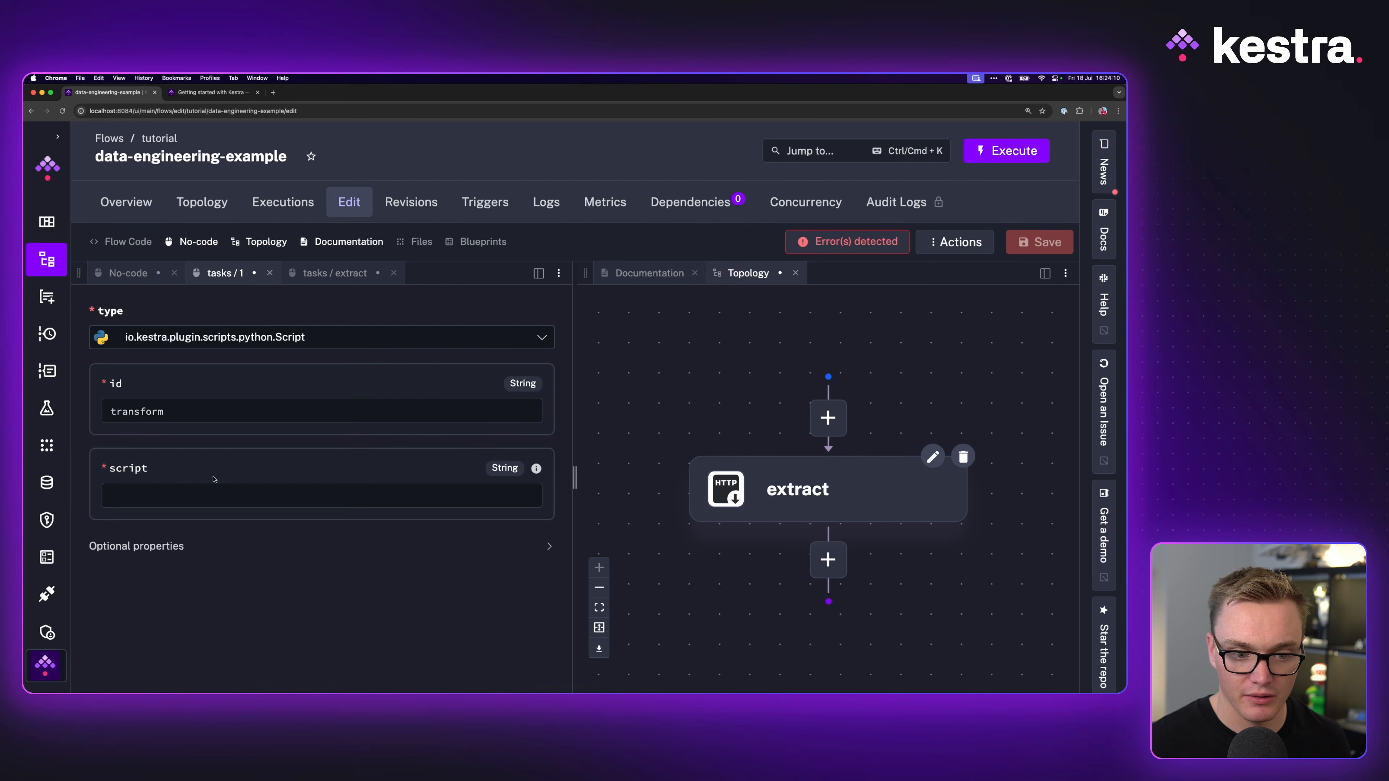
click(213, 492)
key(cmd+v)
drag(145, 510, 468, 612)
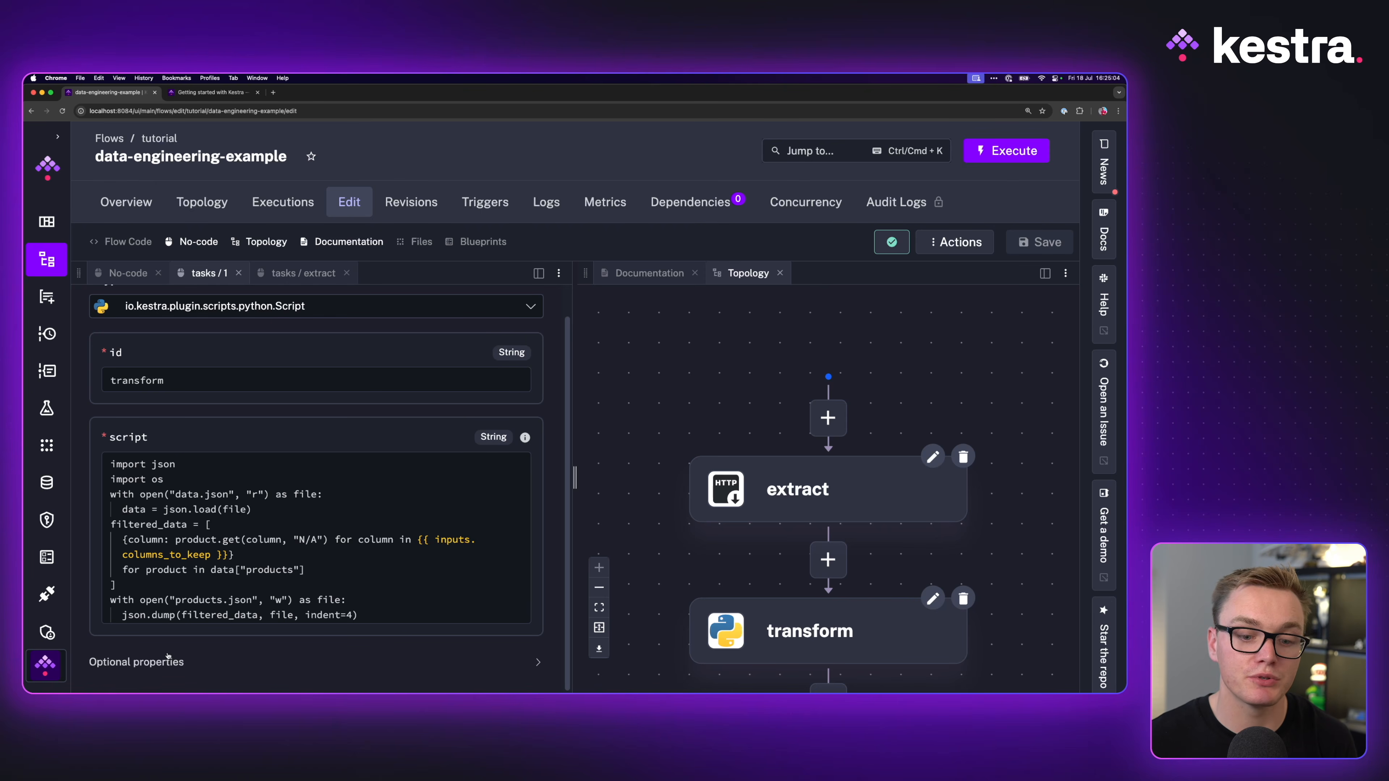
Step: Set transform's inputFiles to data.json = {{ outputs.extract.uri }} and save
click(166, 660)
scroll(241, 579, down, 4)
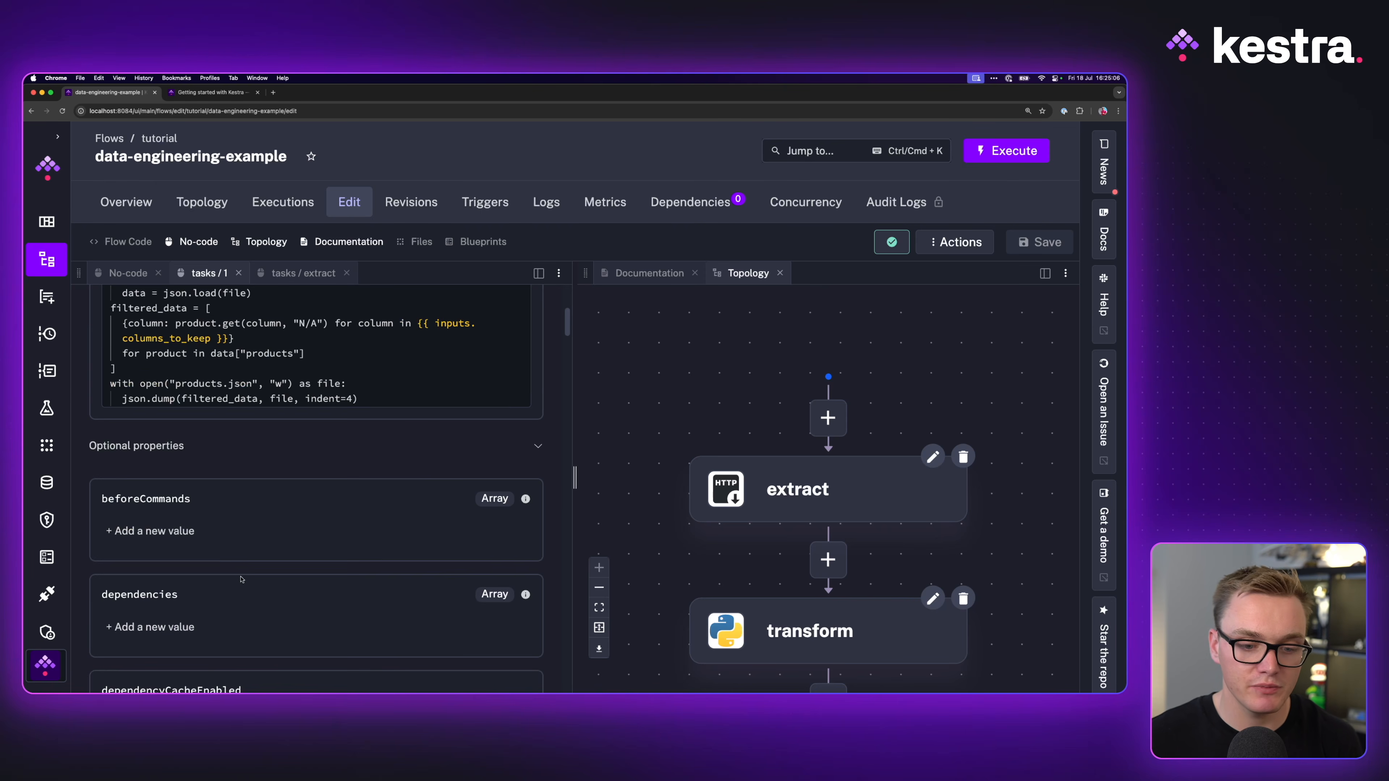
scroll(235, 534, down, 11)
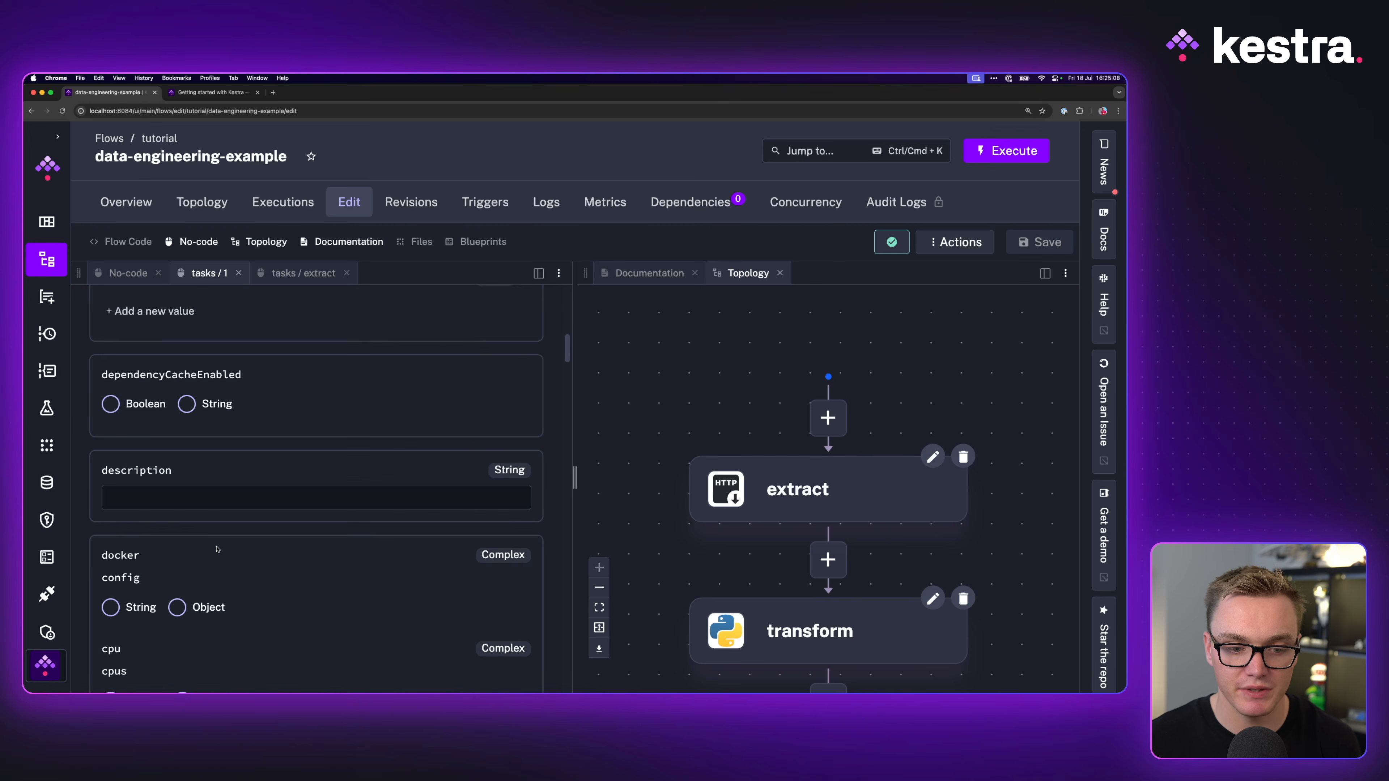
scroll(216, 549, down, 10)
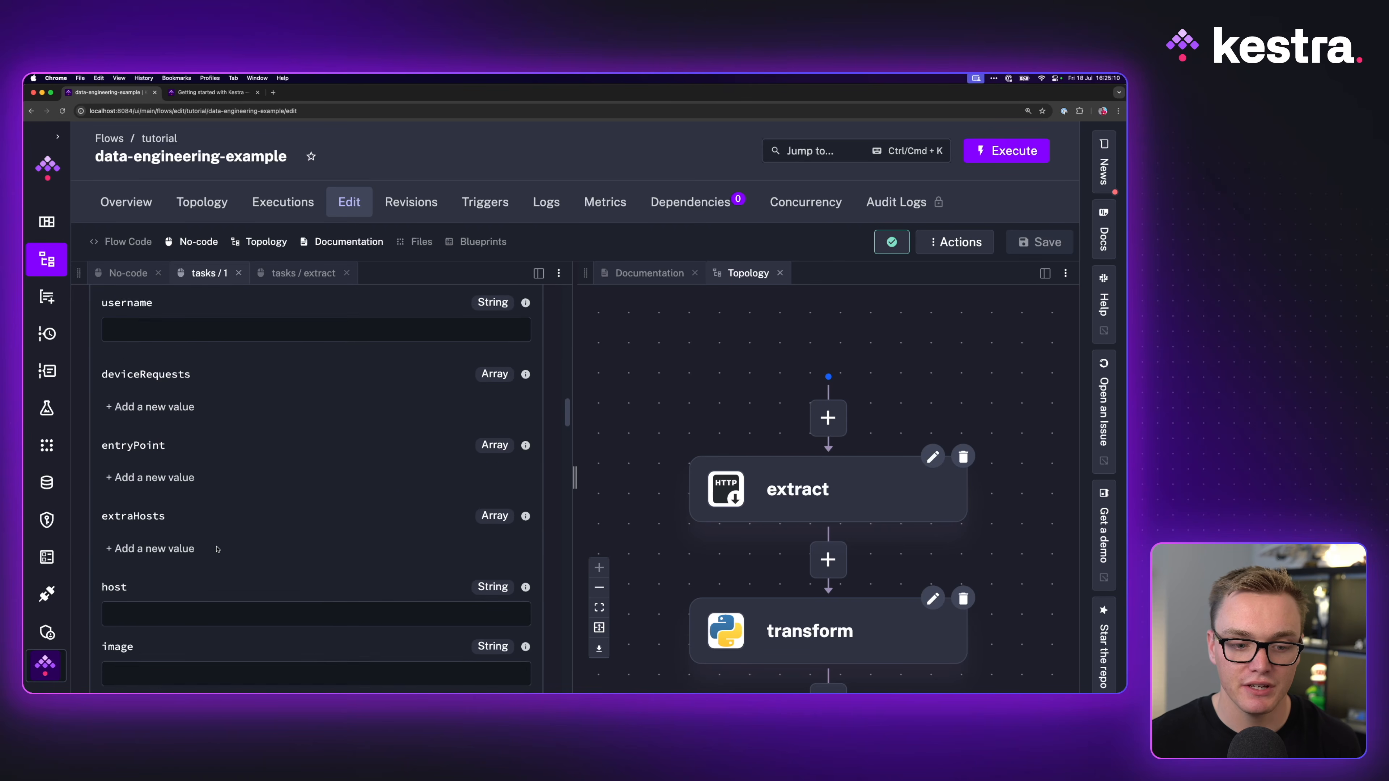
scroll(217, 548, down, 9)
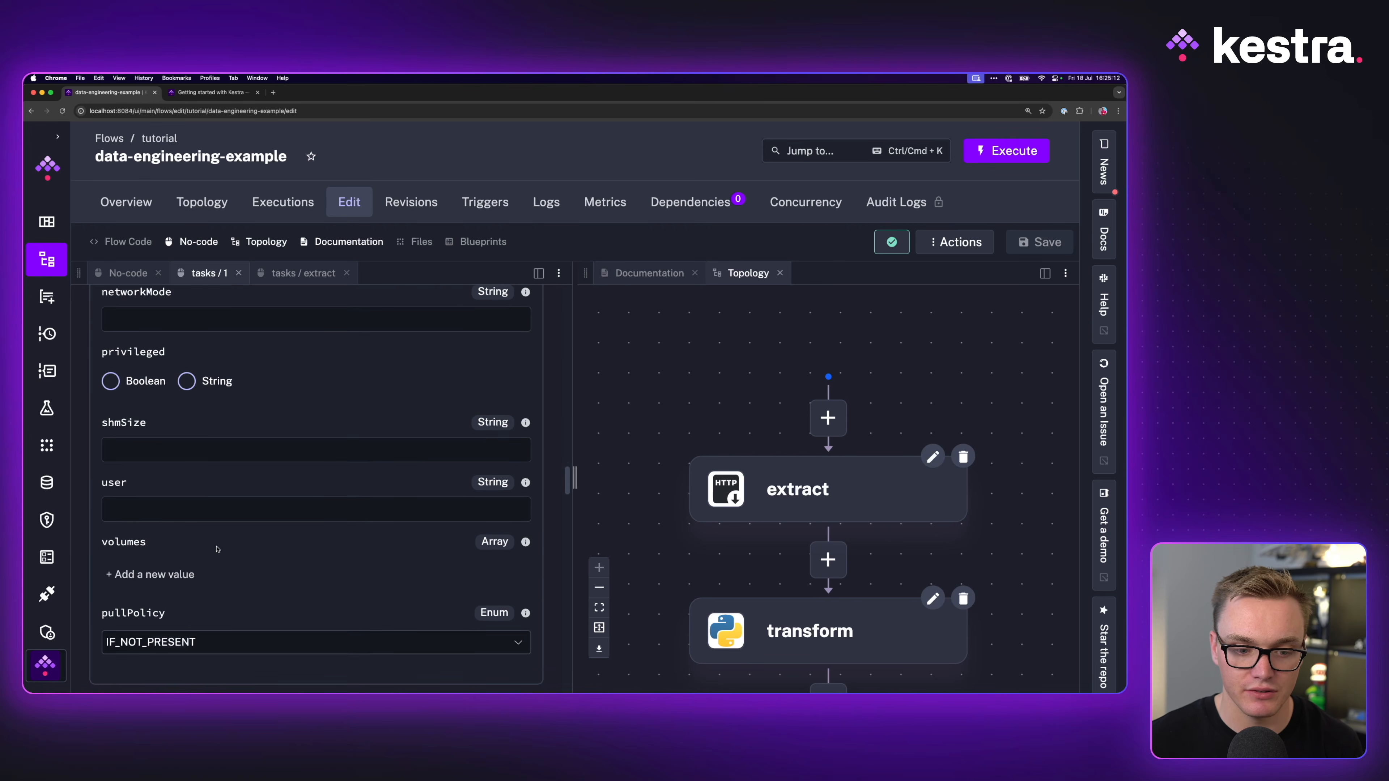
scroll(217, 548, down, 5)
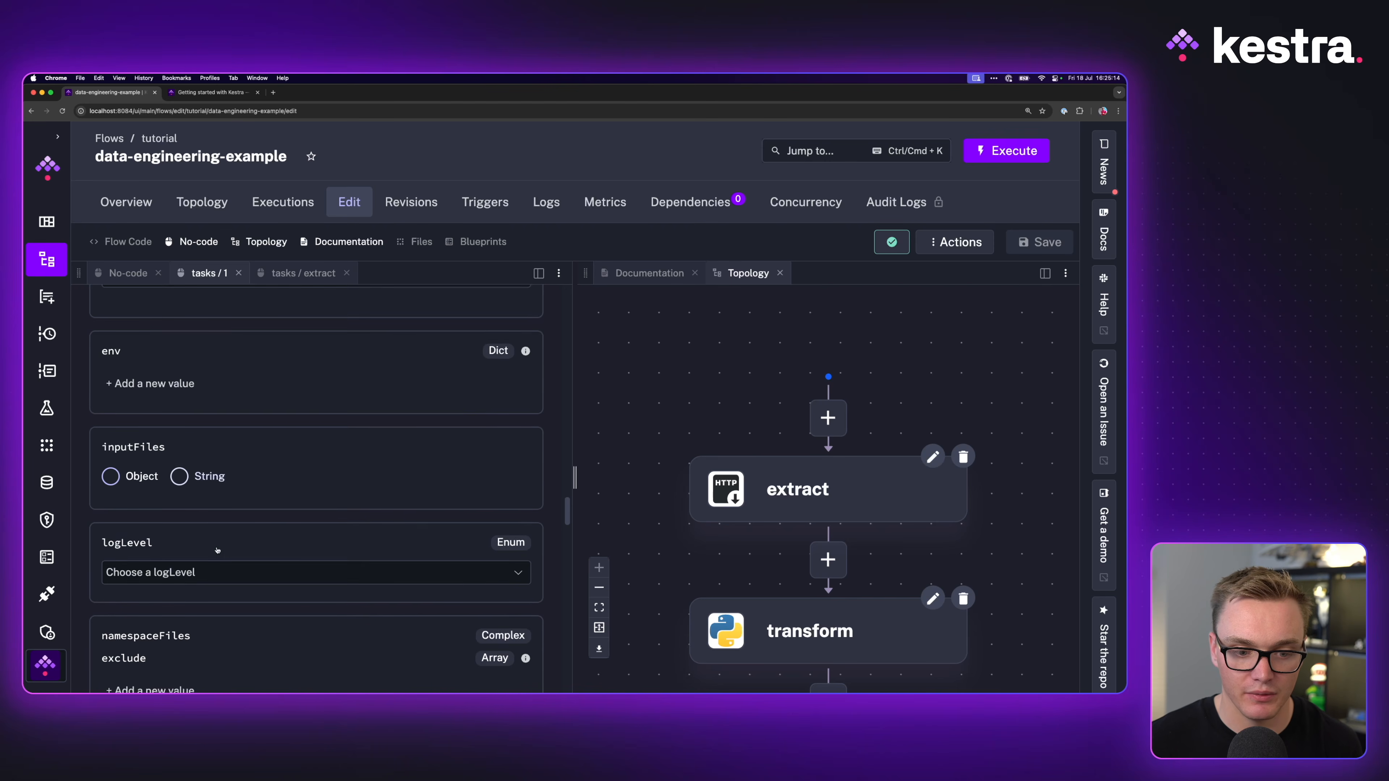
click(211, 91)
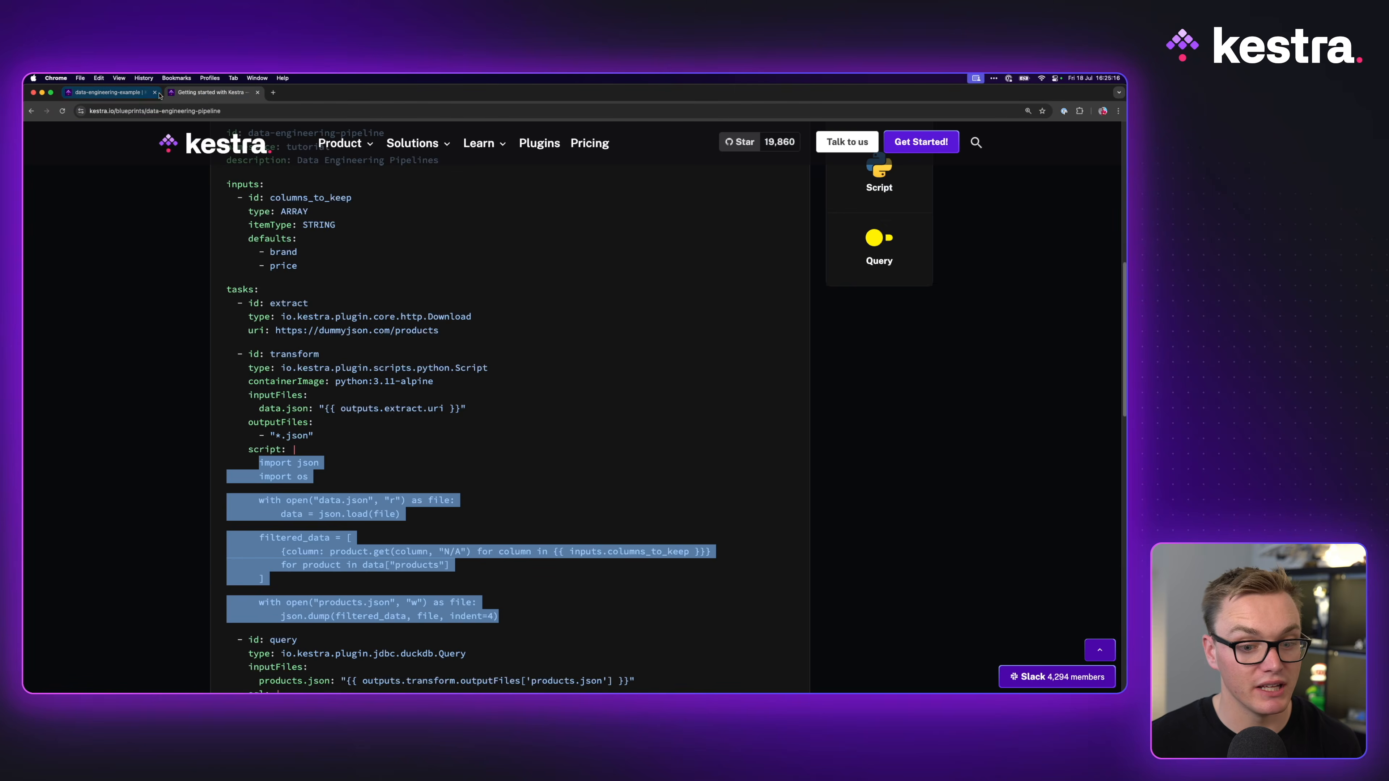
click(127, 93)
click(110, 402)
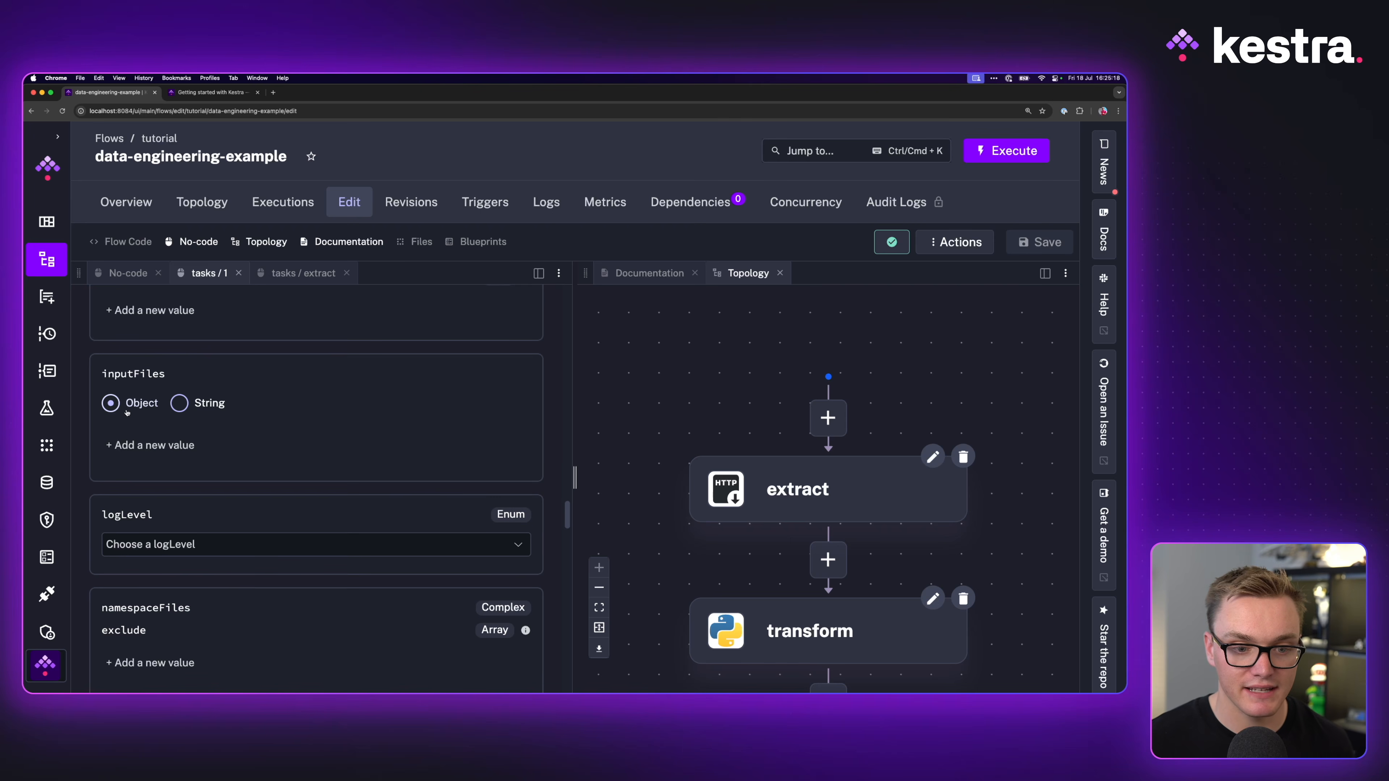
click(147, 446)
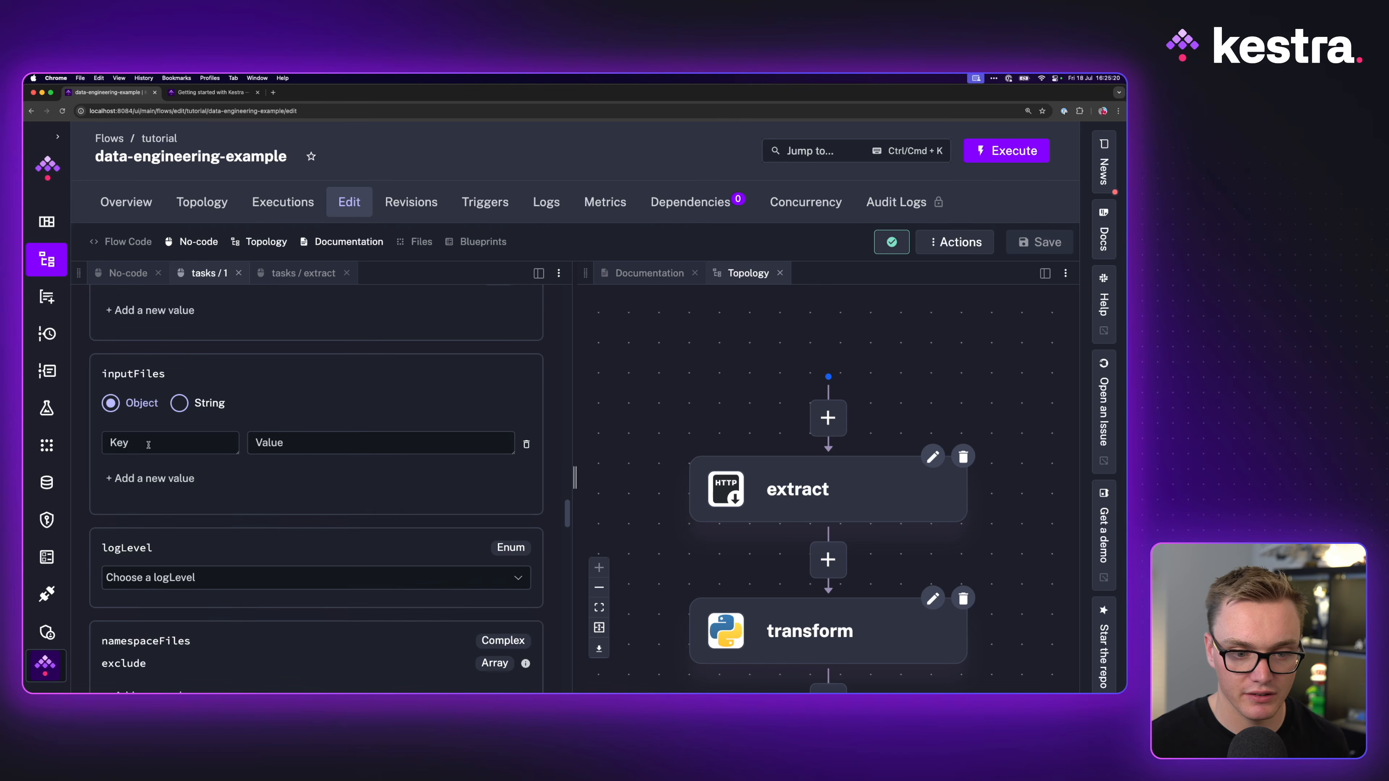
text(data.jso)
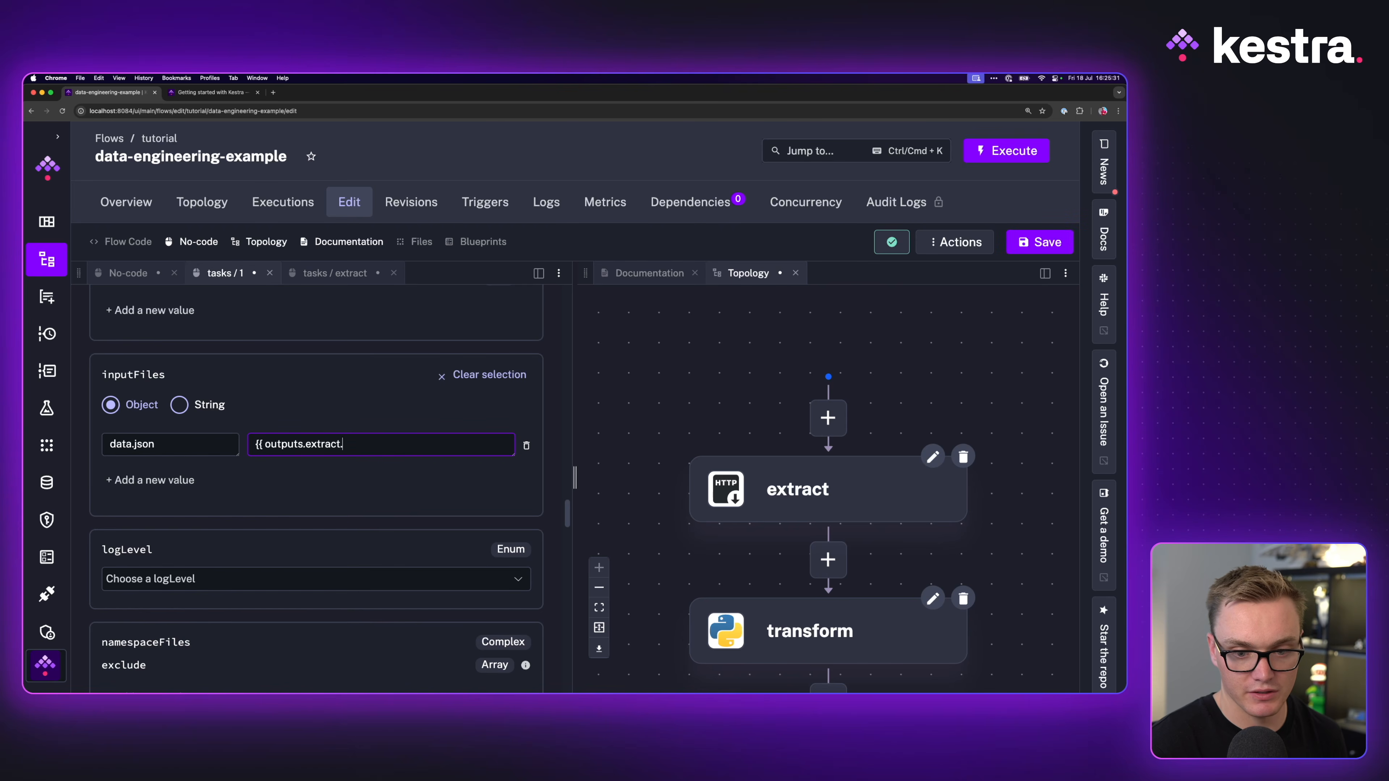
text(uri)
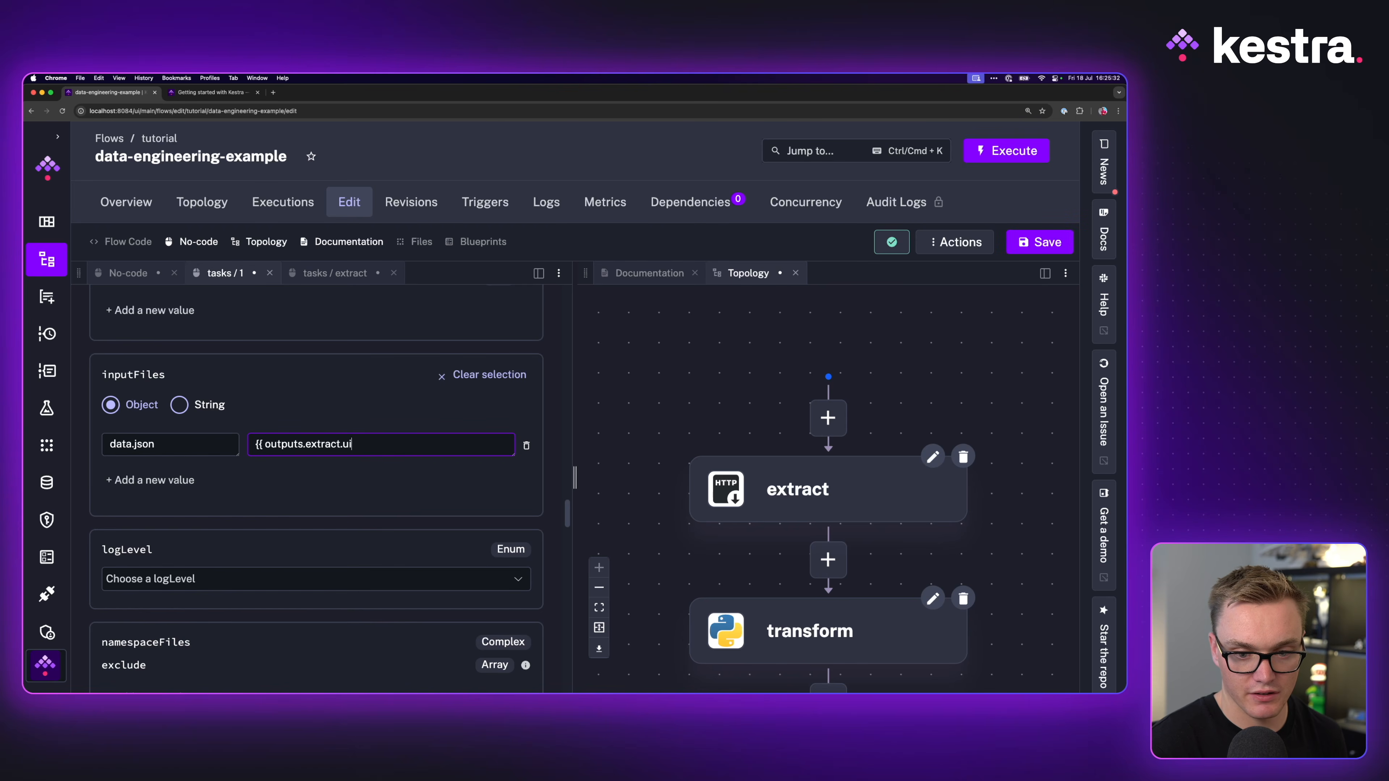
text( }})
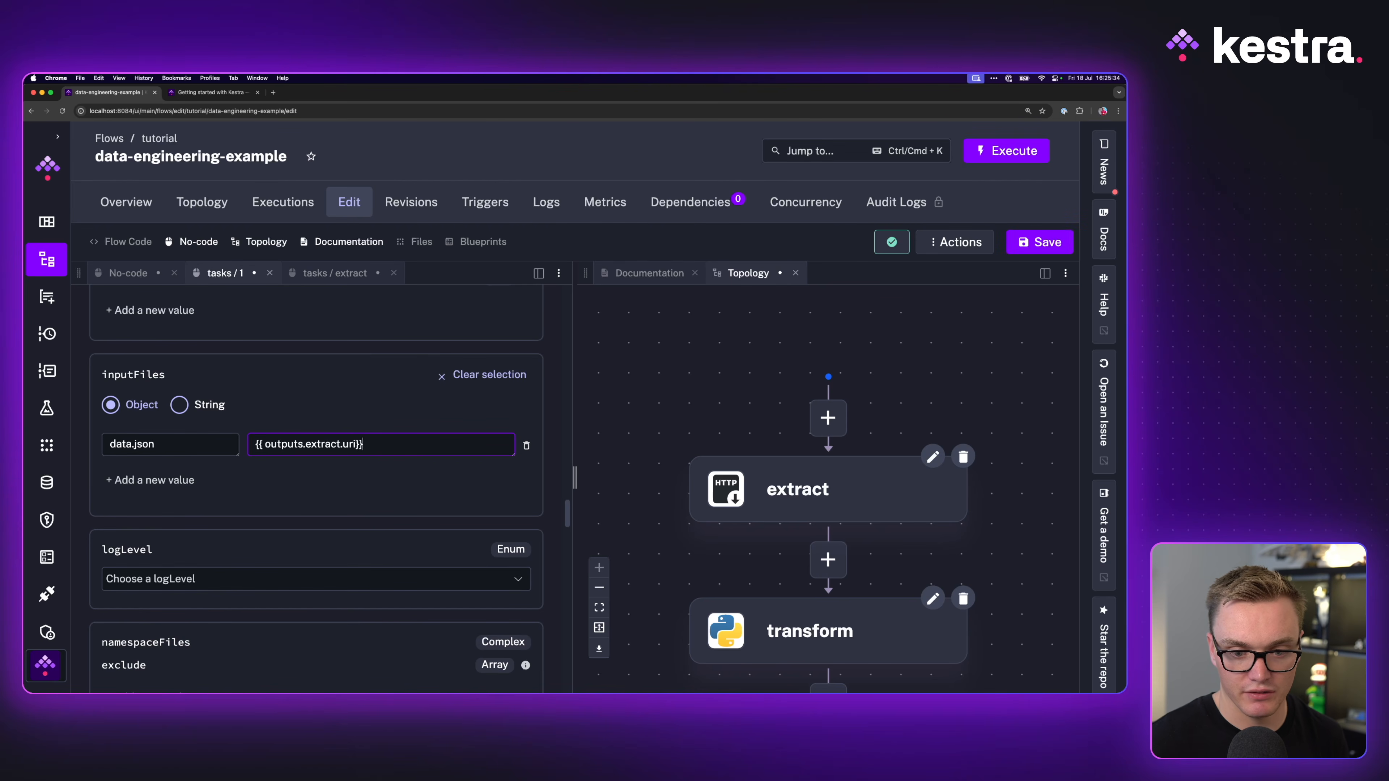
key(super+s)
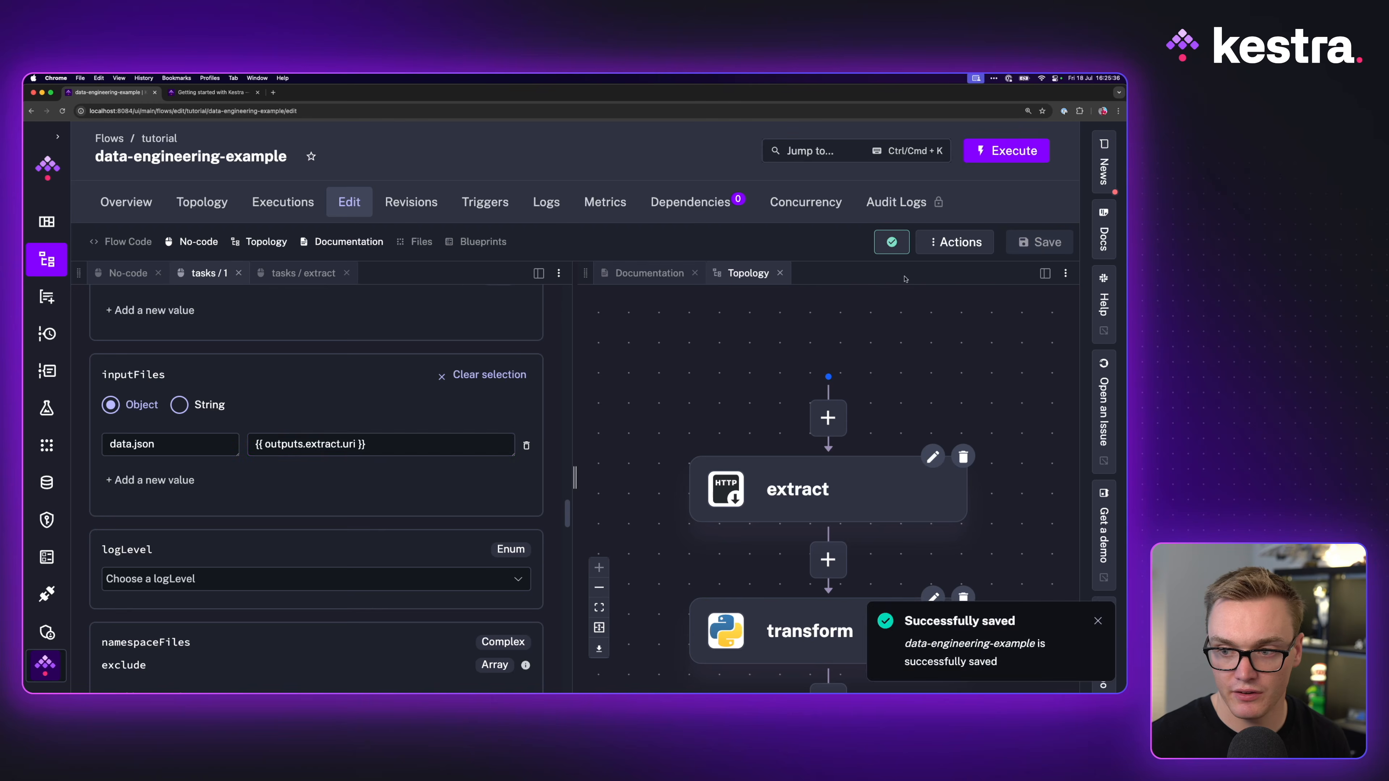
Step: Add *.json as transform's outputFiles, save, and return to the flow overview form
scroll(207, 438, down, 6)
scroll(207, 439, down, 5)
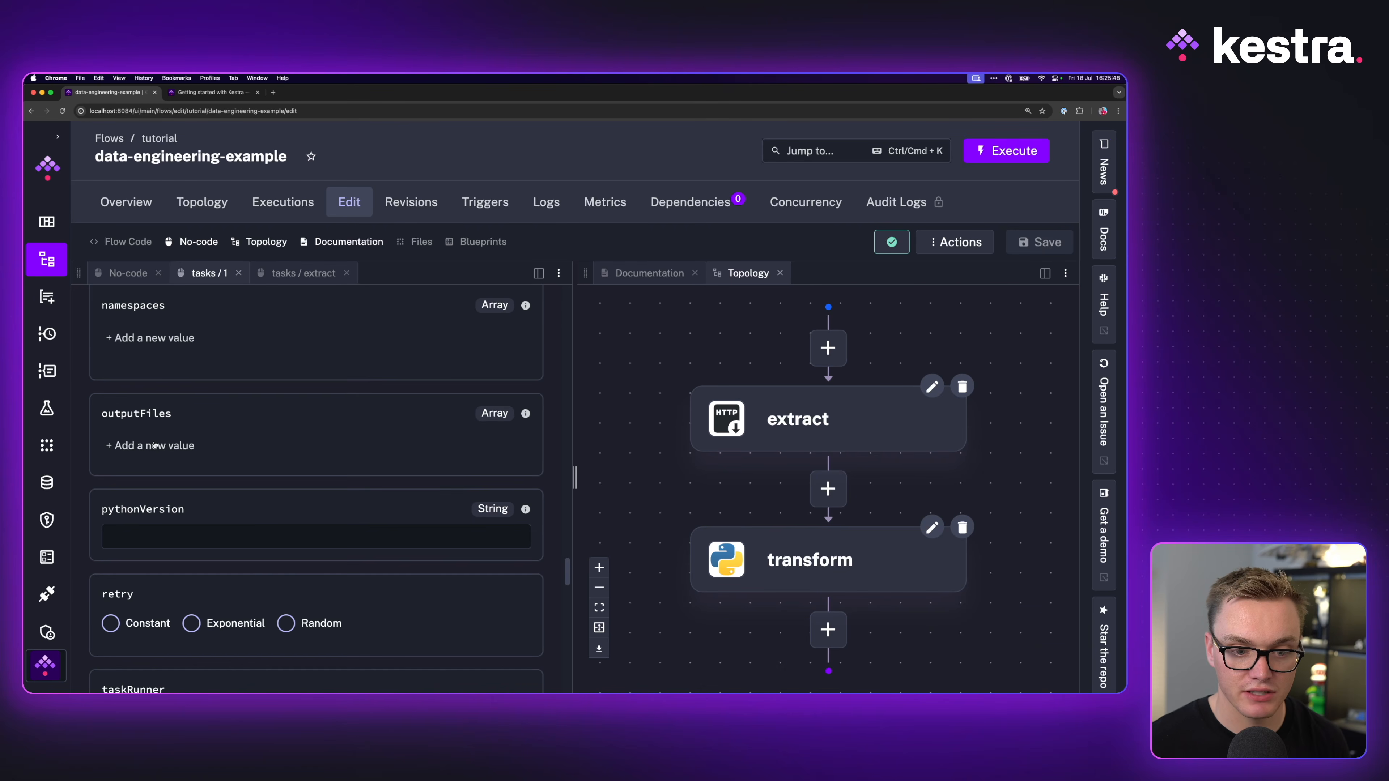
click(162, 432)
text("8)
key(BackSpace)
key(BackSpace)
text(*.json)
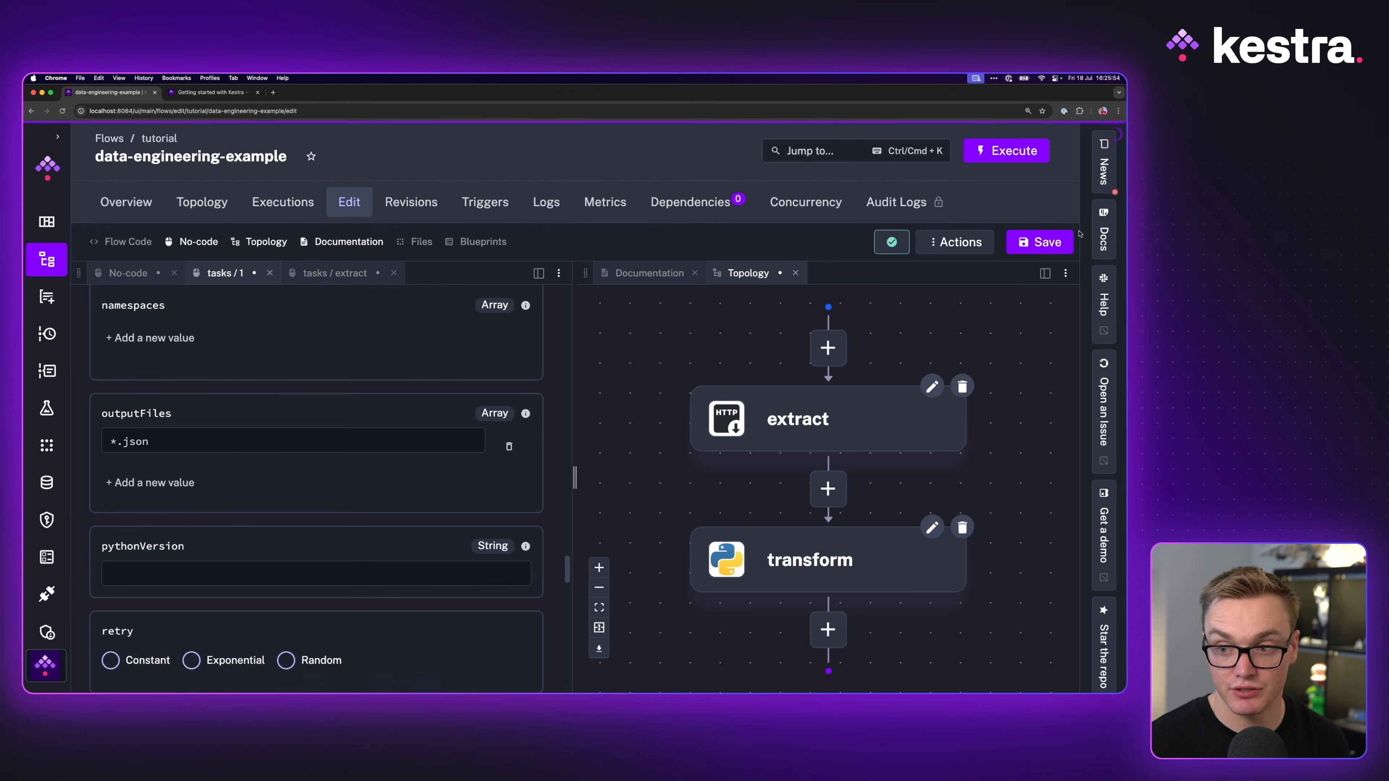
key(super+s)
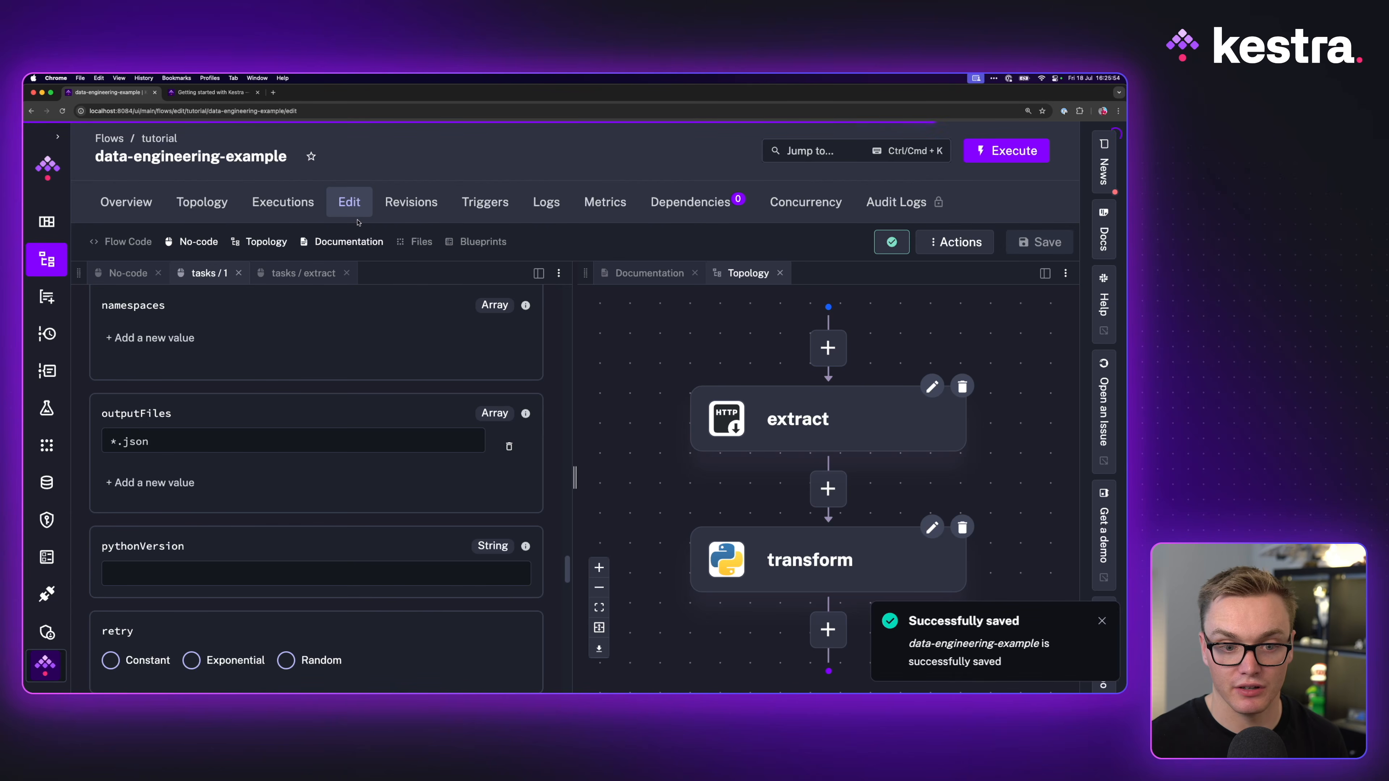
scroll(252, 330, up, 10)
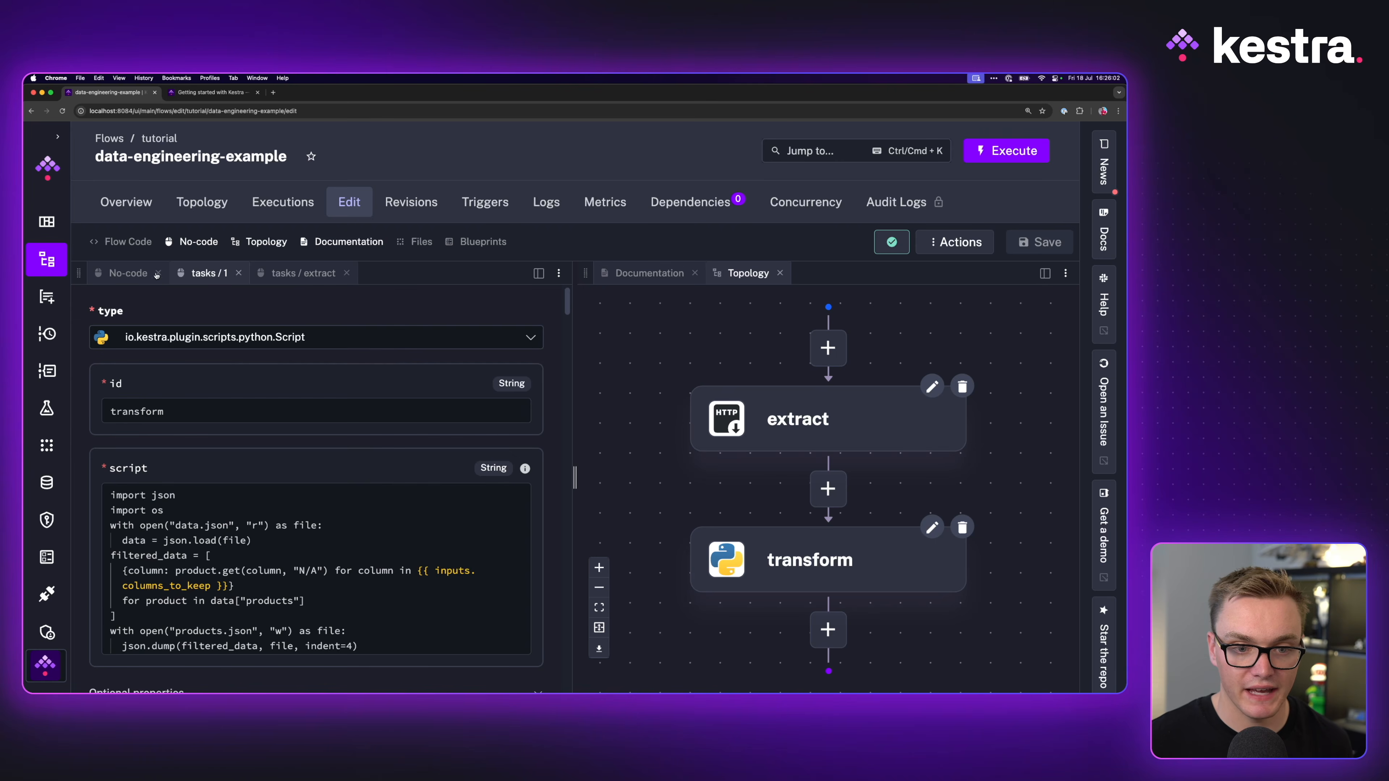
click(157, 275)
scroll(328, 465, down, 5)
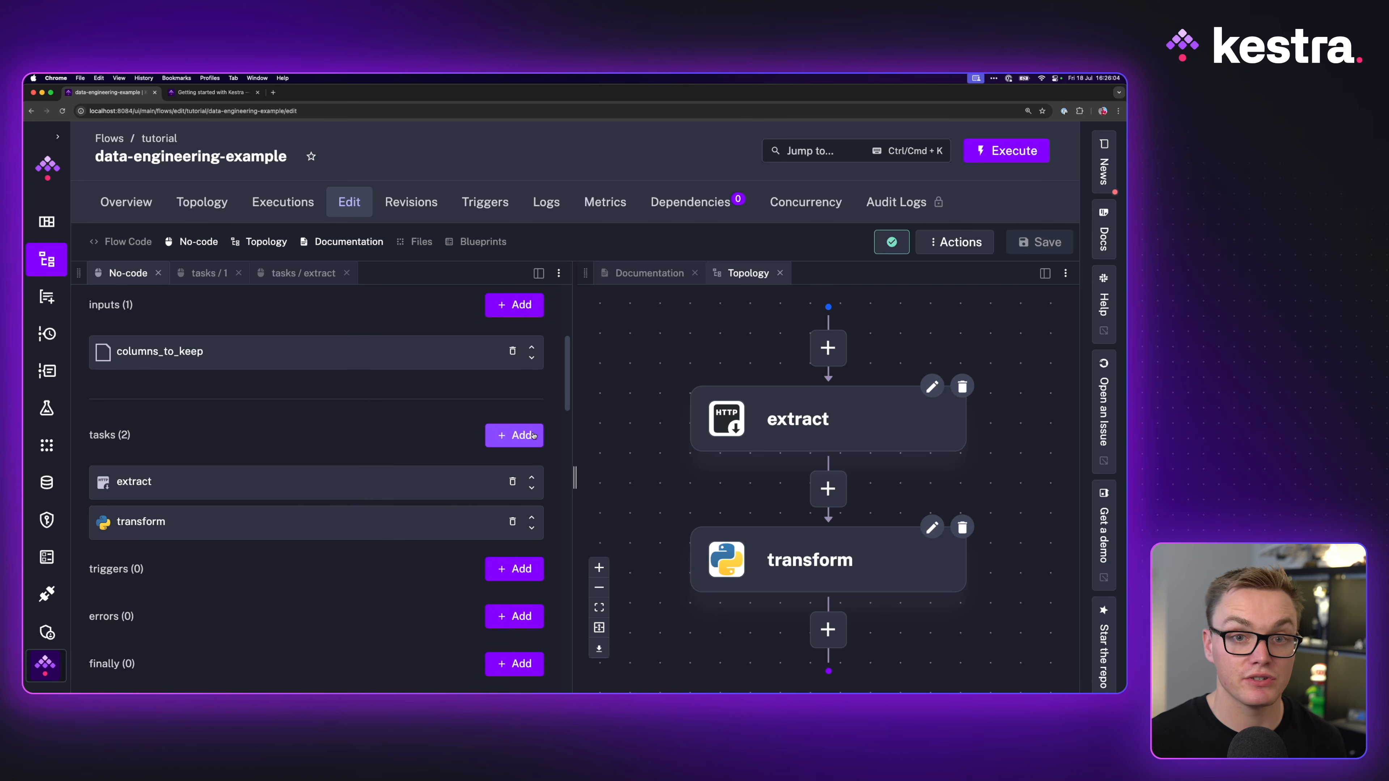
Step: Add an io.kestra.plugin.jdbc.duckdb.Query task with id query, copying the blueprint's SQL
click(533, 435)
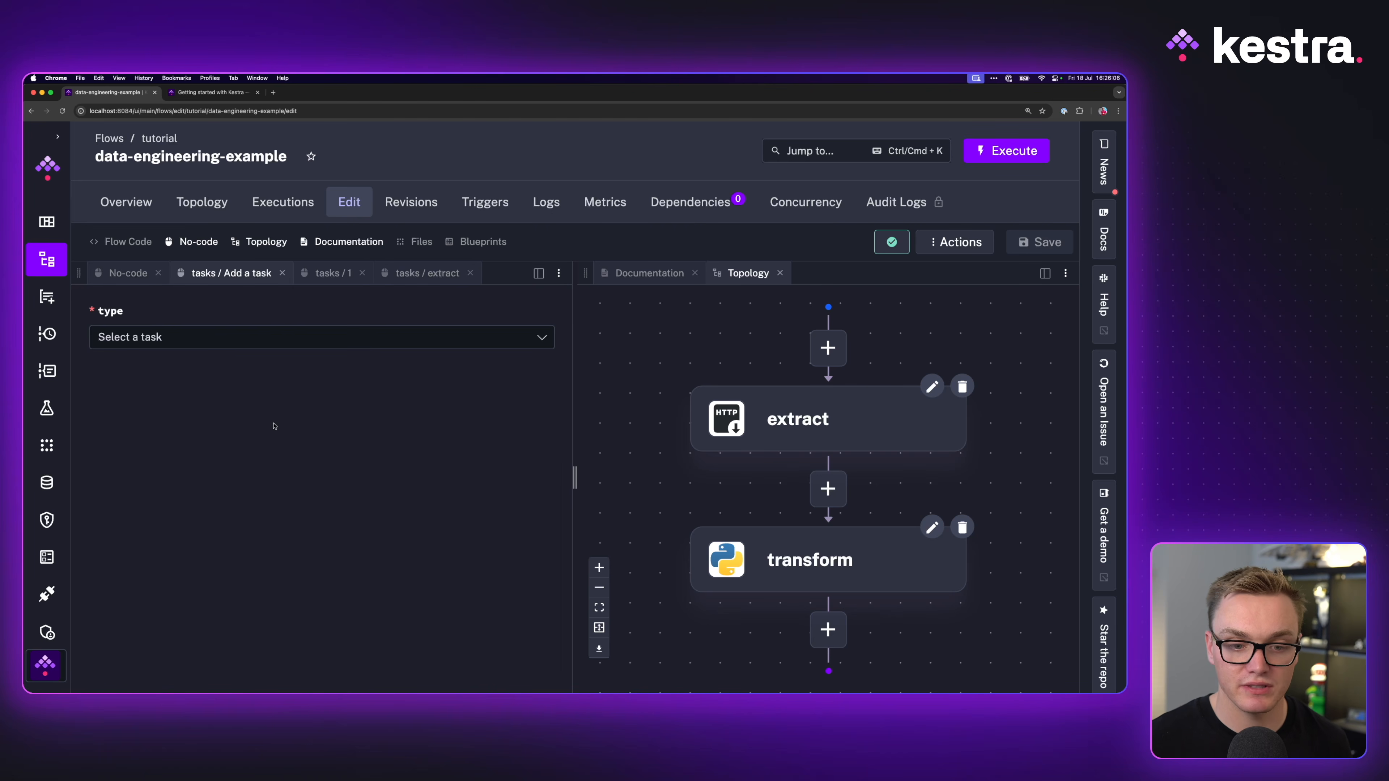
click(192, 331)
text(duck)
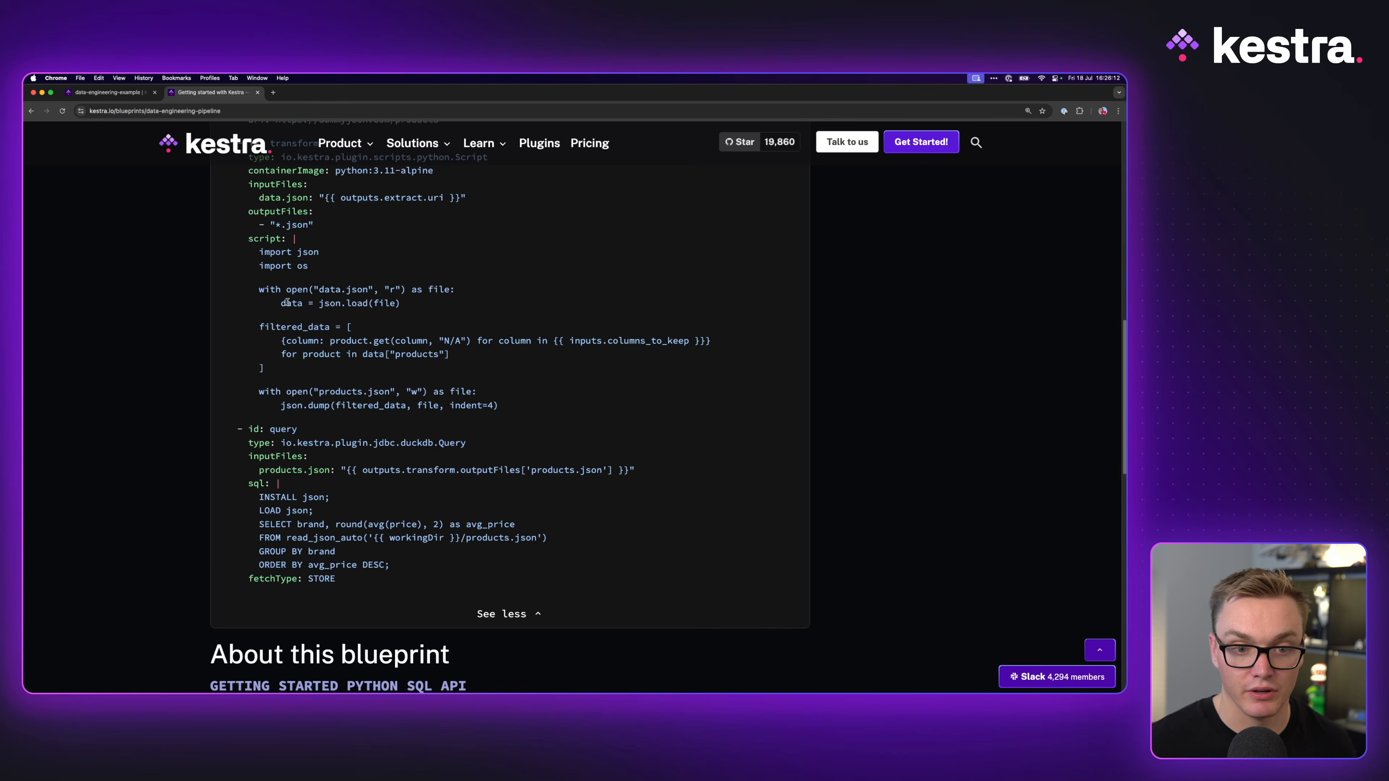
drag(259, 495, 421, 568)
key(super+c)
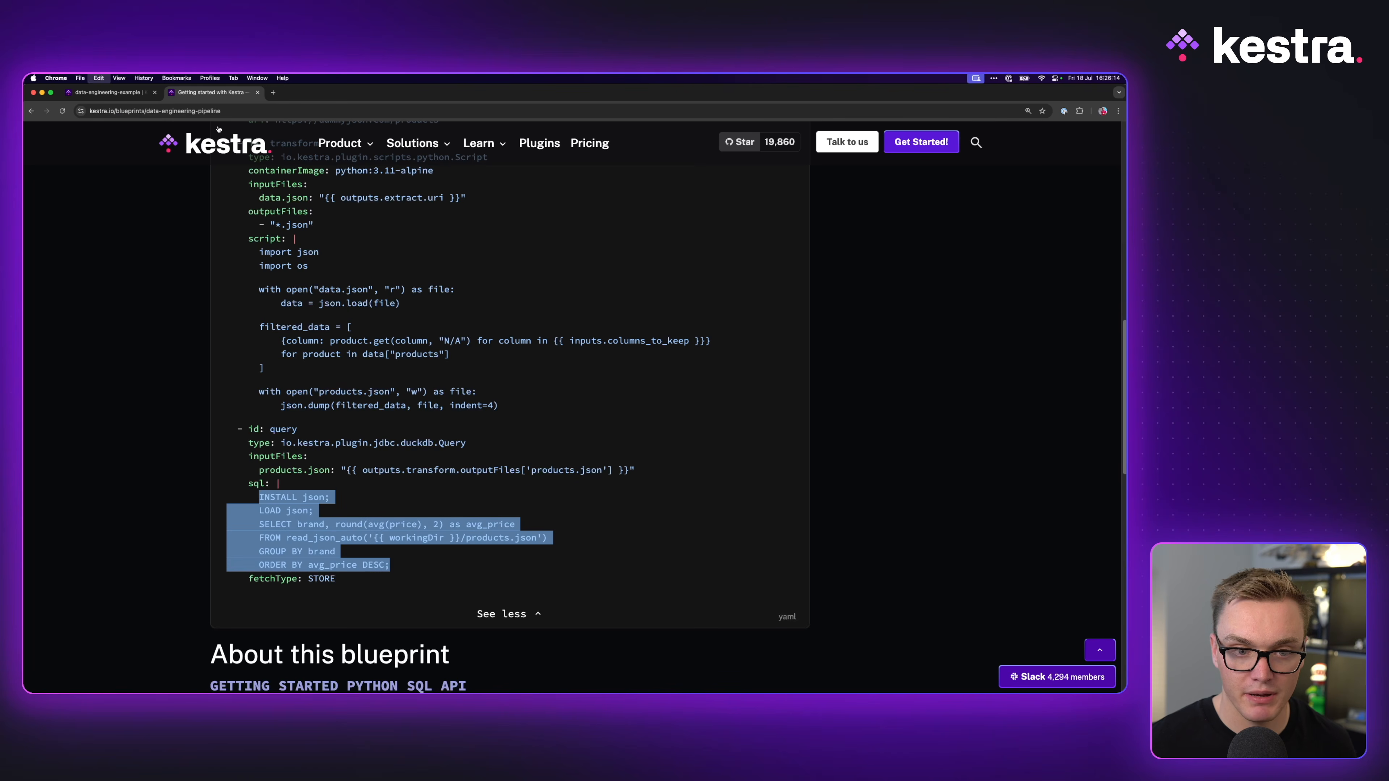
click(107, 92)
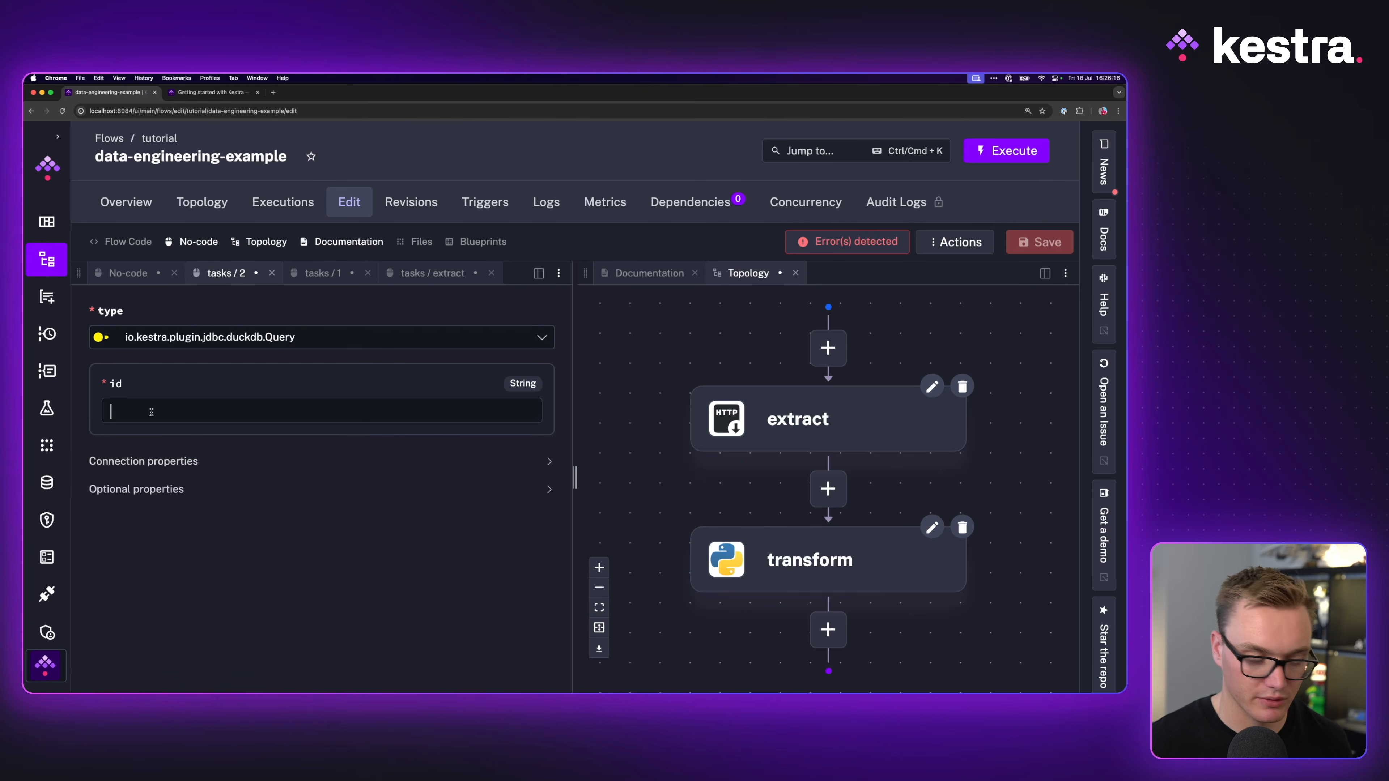
text(query)
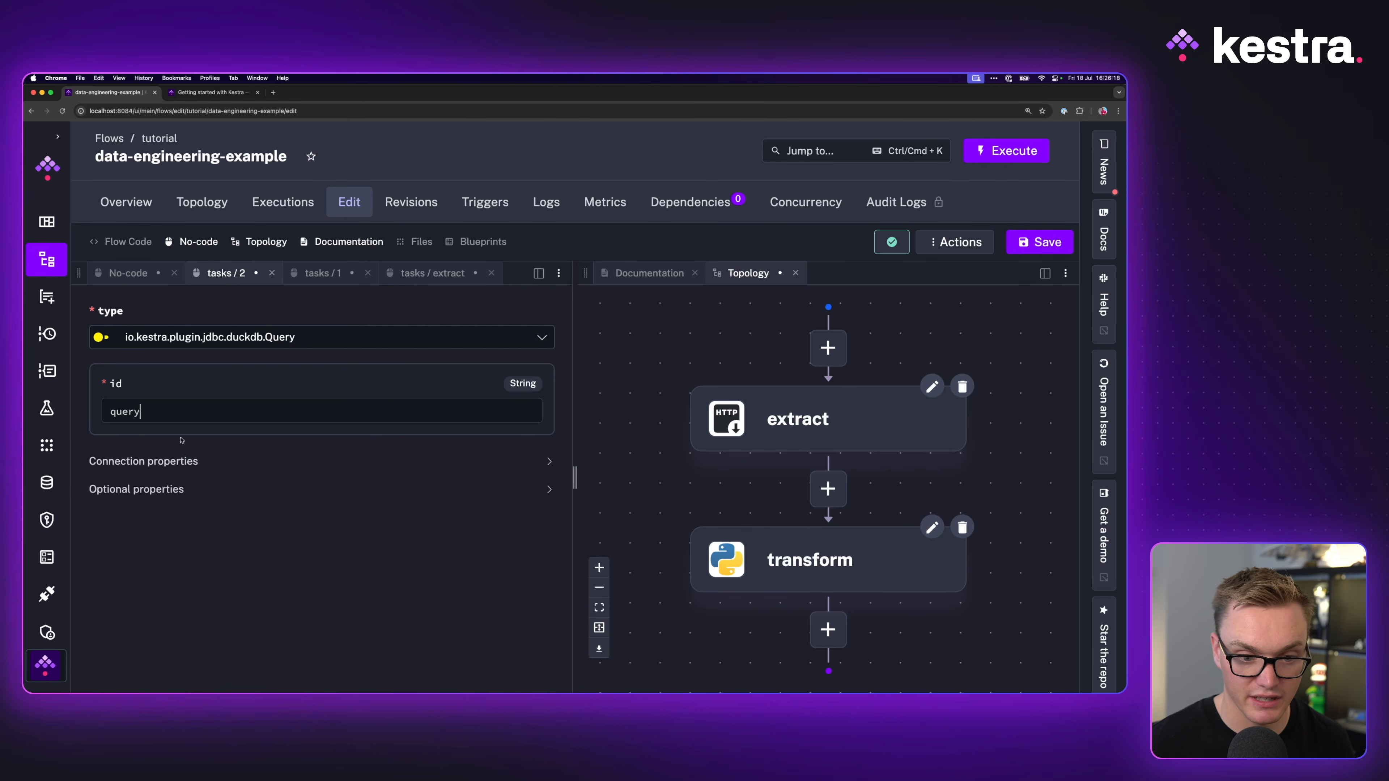
Step: Paste the SQL averaging price by brand from products.json into sql and fix its indentation
click(158, 489)
scroll(180, 528, down, 5)
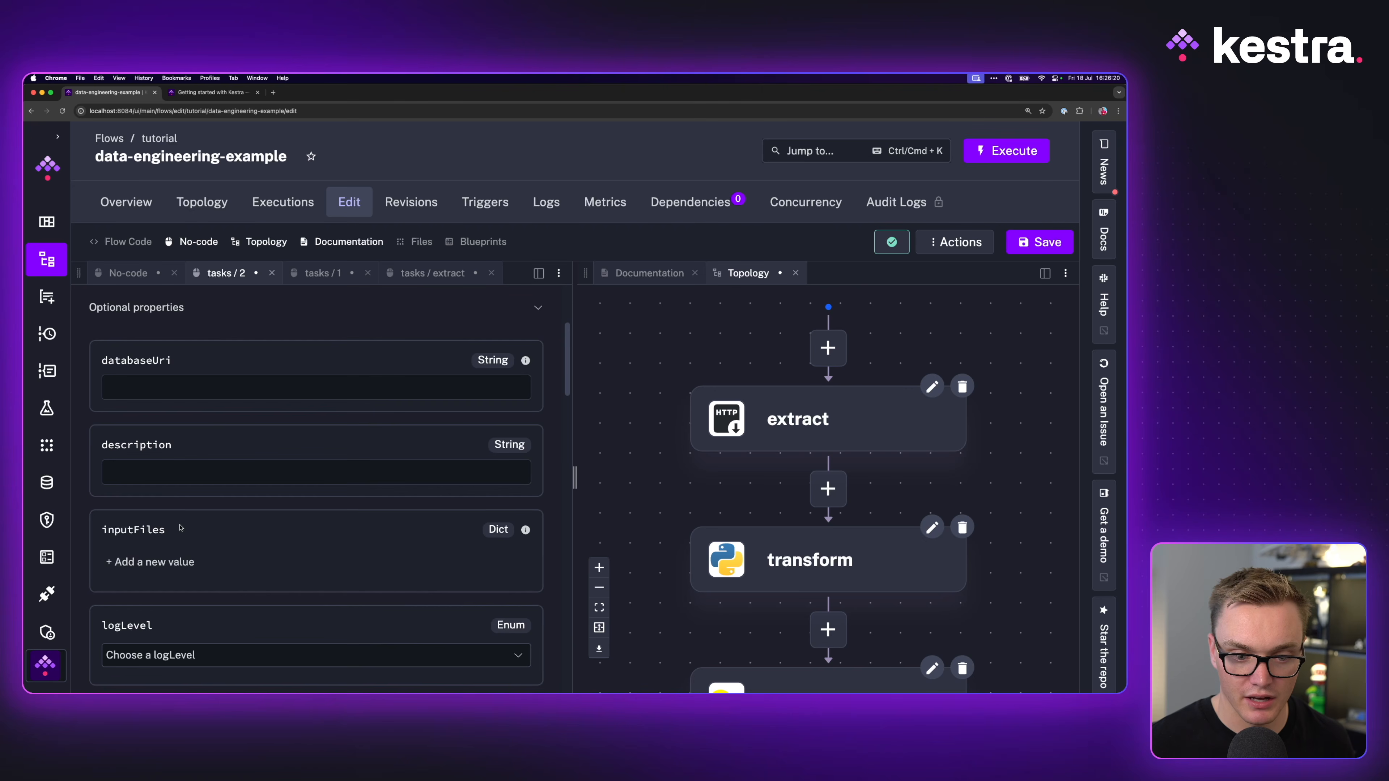
scroll(181, 528, down, 10)
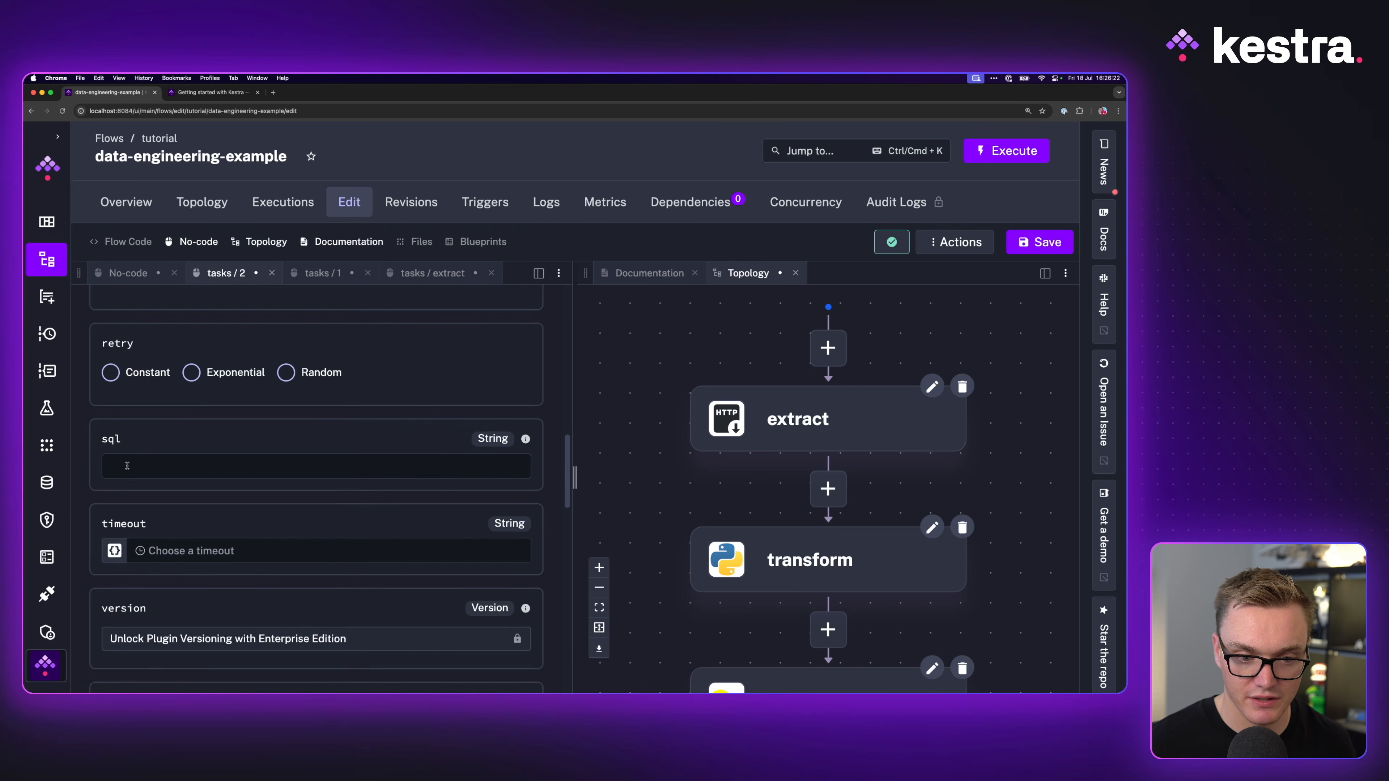
click(128, 466)
key(super+v)
shift+click(141, 485)
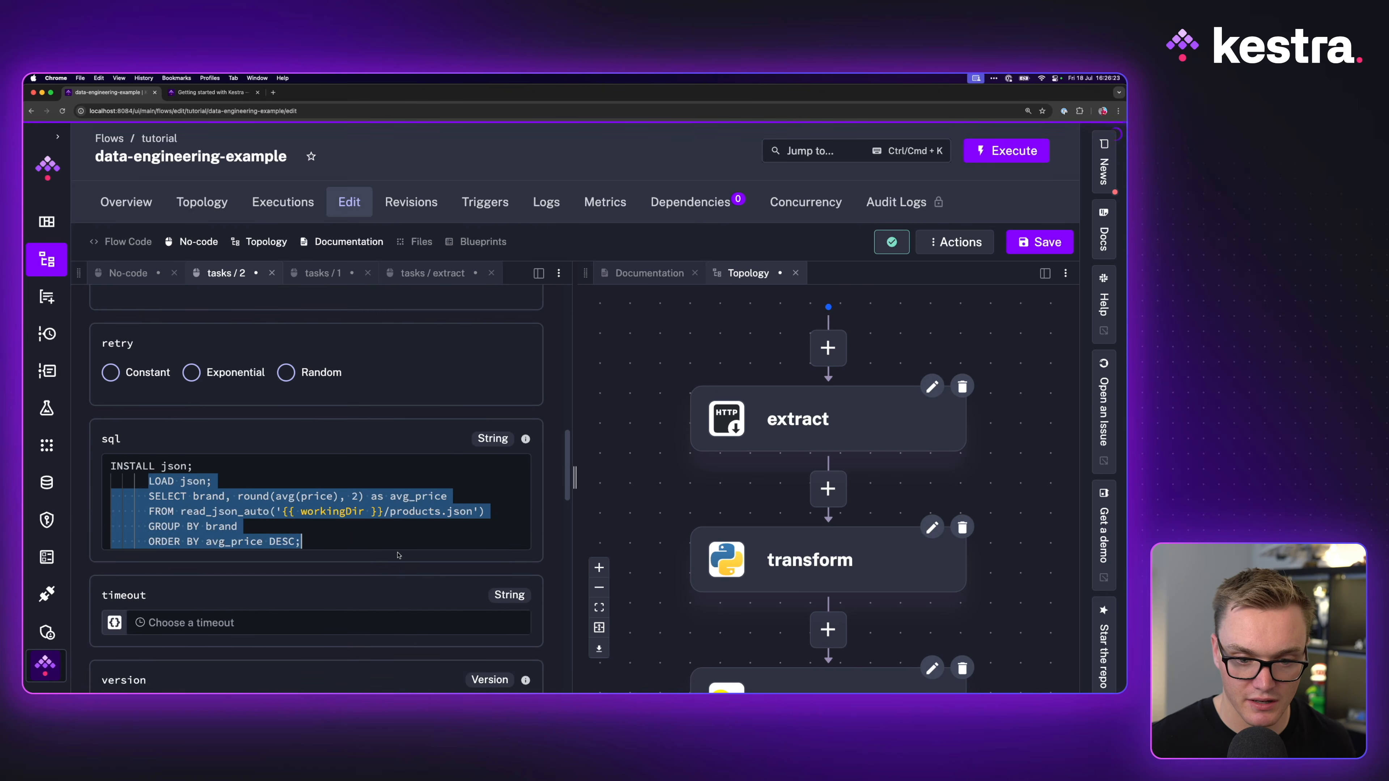
click(149, 482)
key(BackSpace)
key(BackSpace)
key(BackSpace)
click(148, 496)
key(BackSpace)
key(BackSpace)
key(BackSpace)
click(148, 513)
key(BackSpace)
key(BackSpace)
key(BackSpace)
key(BackSpace)
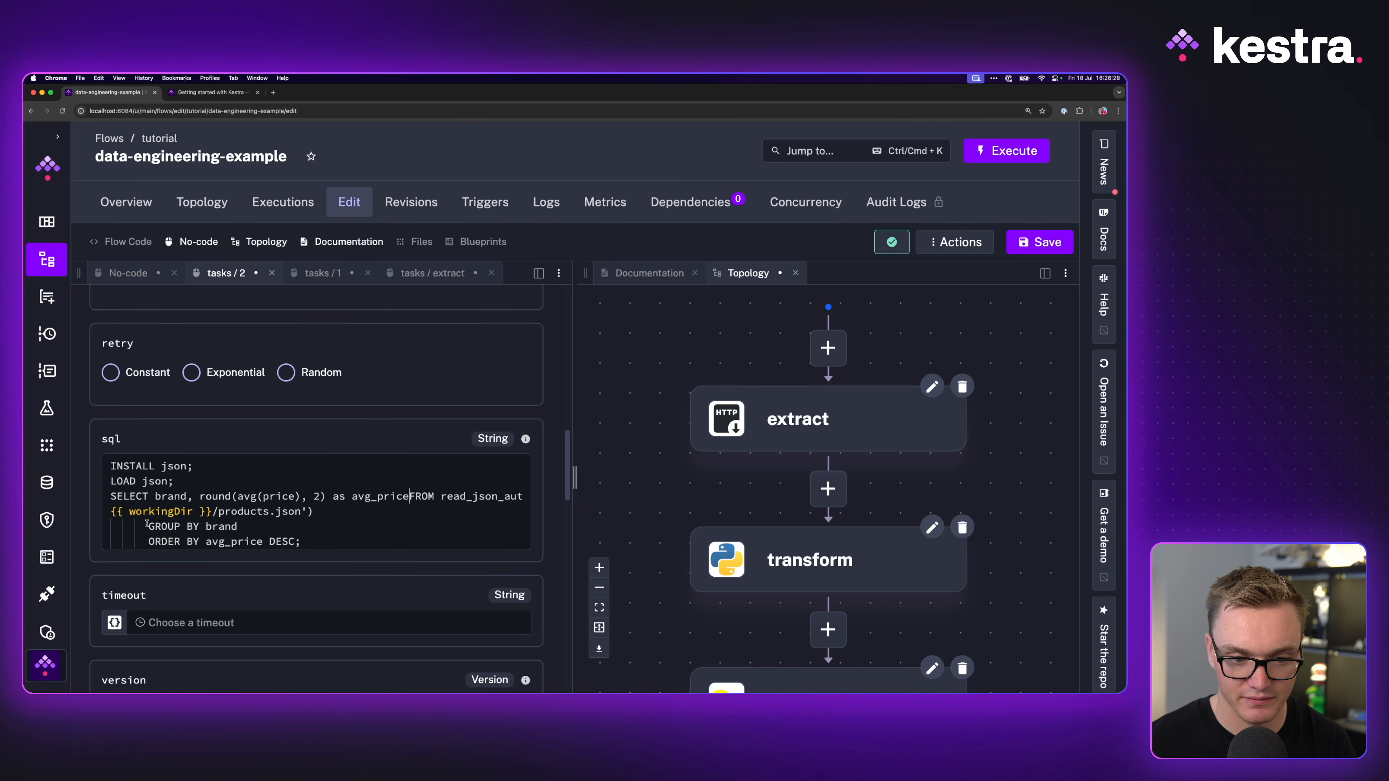
scroll(235, 431, up, 5)
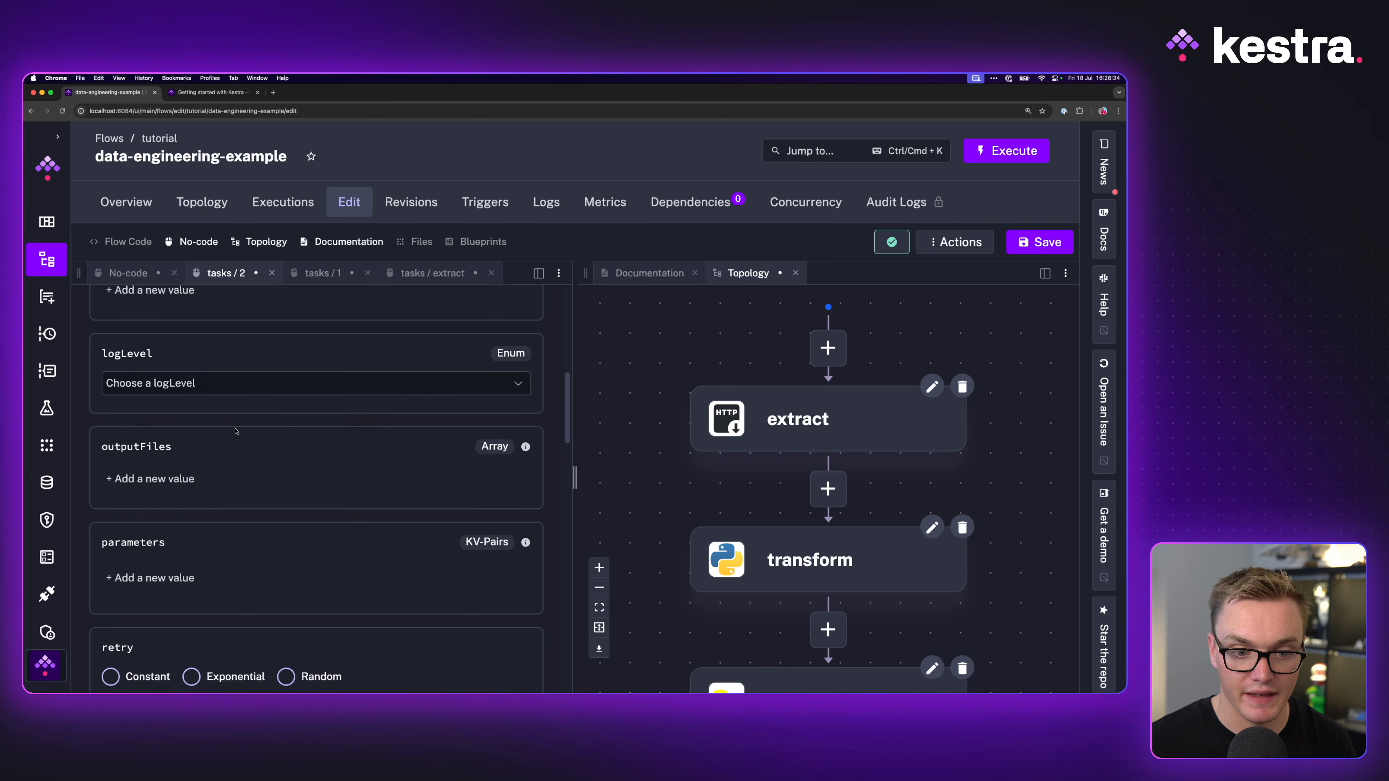
scroll(236, 431, up, 1)
Step: Add a products.json inputFiles entry pointing to the transform task's outputFiles['products.json'] output
click(167, 345)
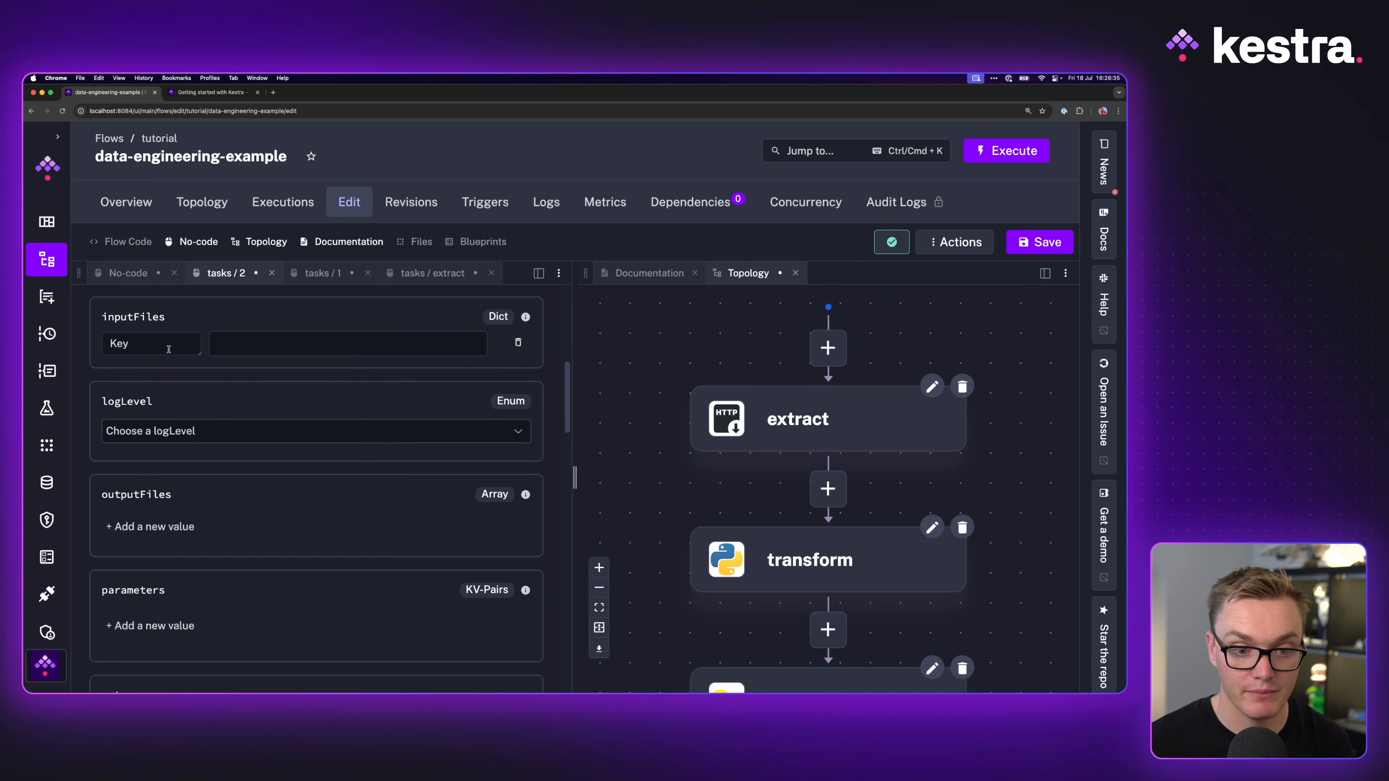
scroll(214, 298, up, 2)
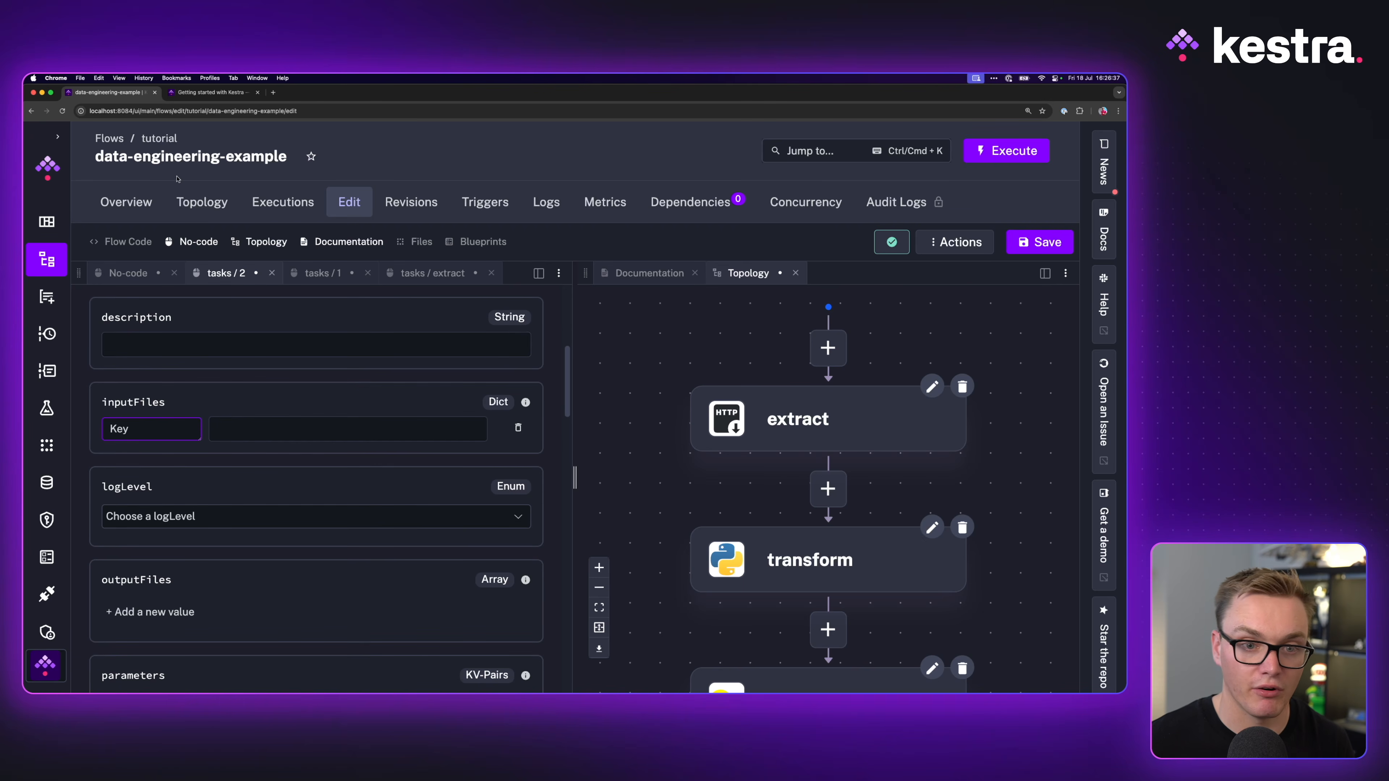
text(products.json{{ outputs.)
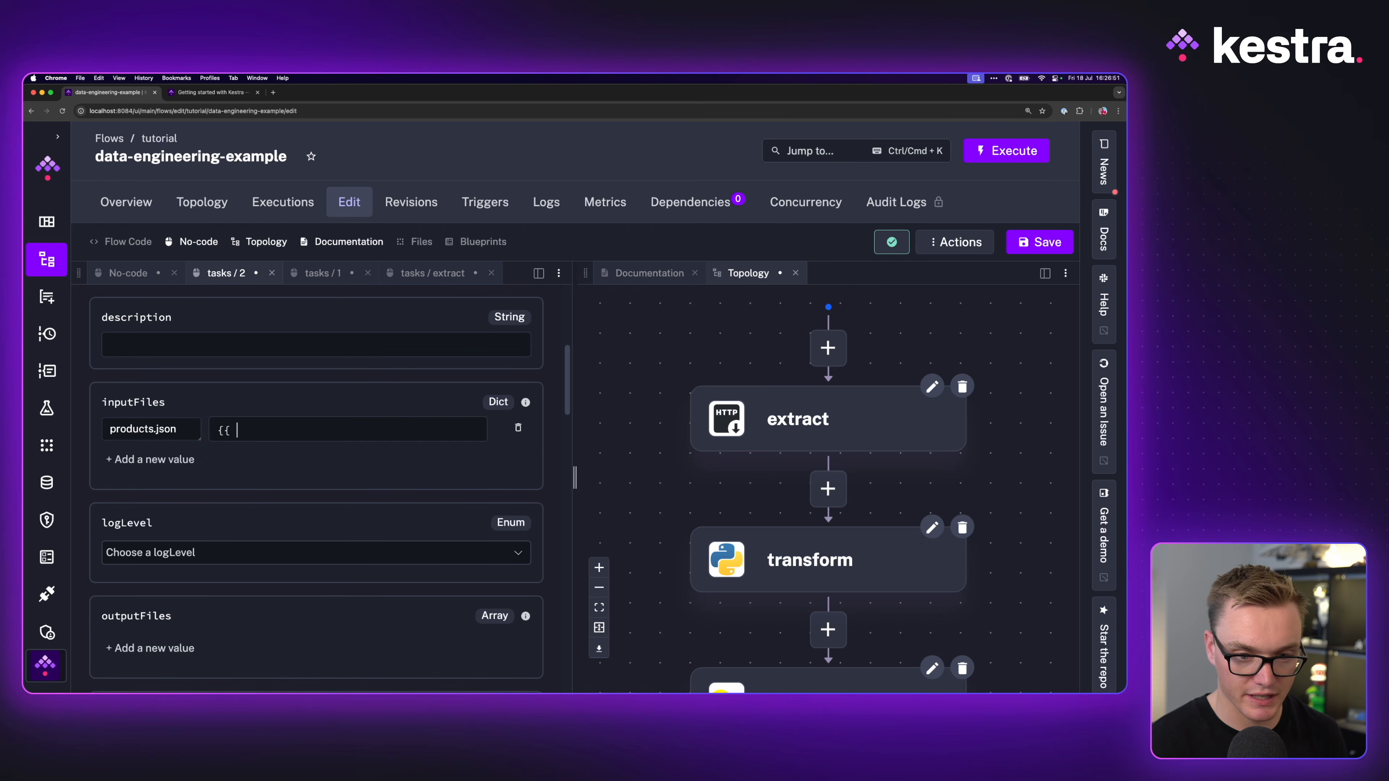
key(Down)
key(Down)
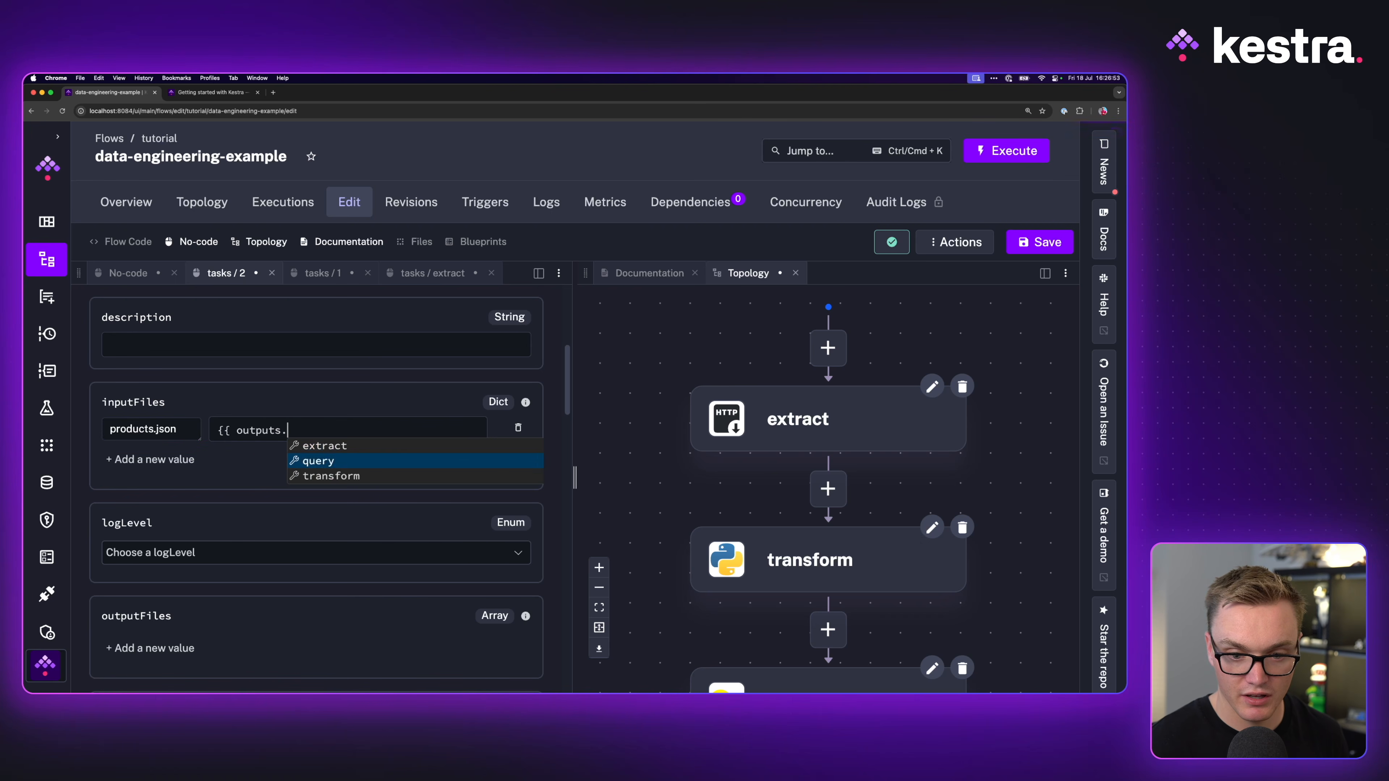
key(Return)
text(.)
key(Down)
key(Return)
text([')
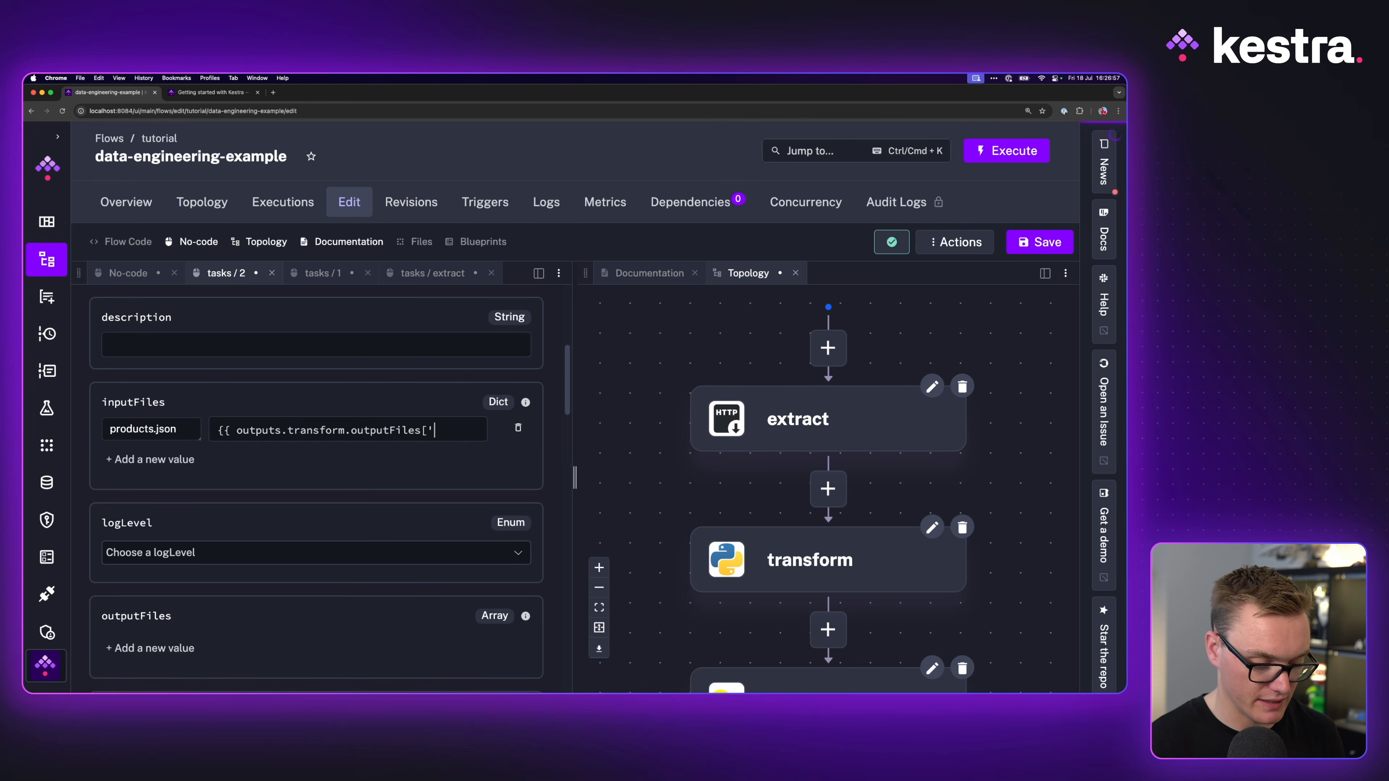
text(products.json)
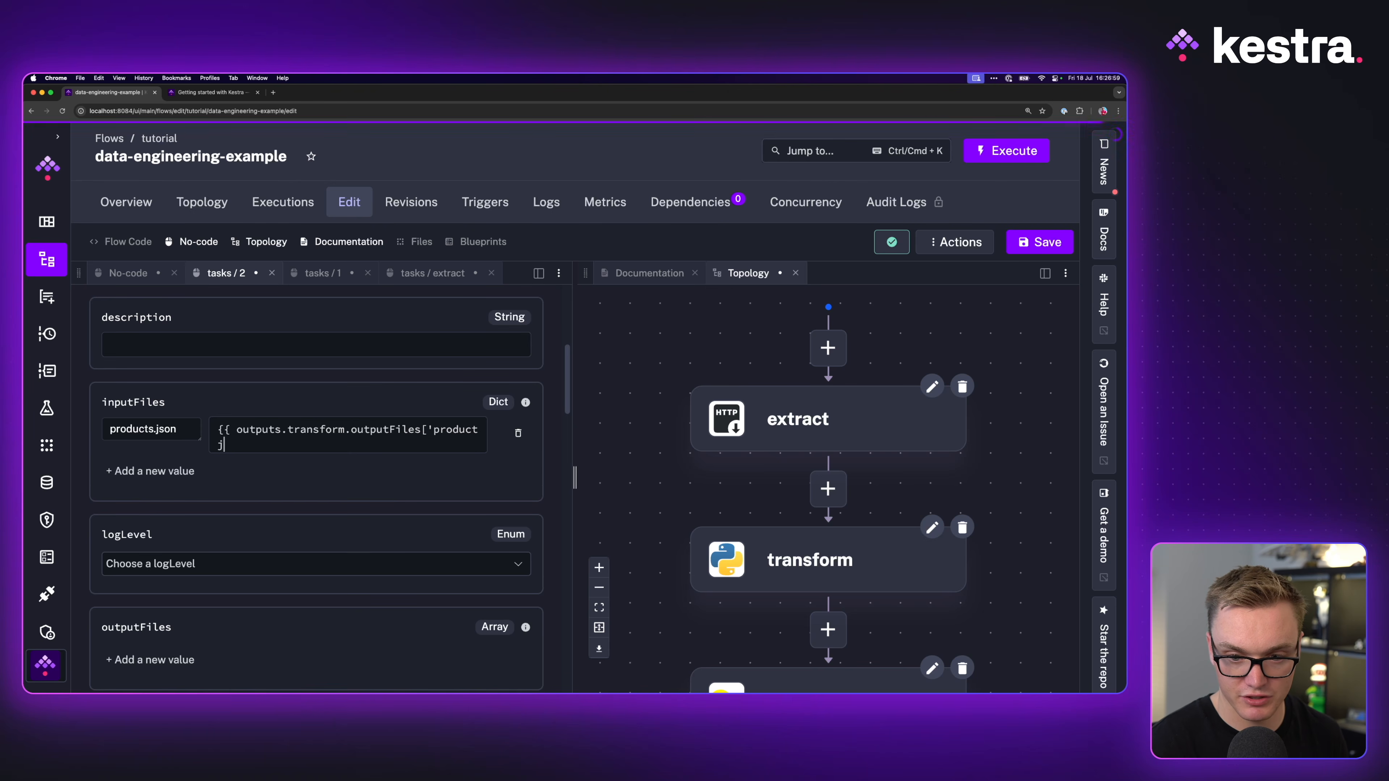
text('])
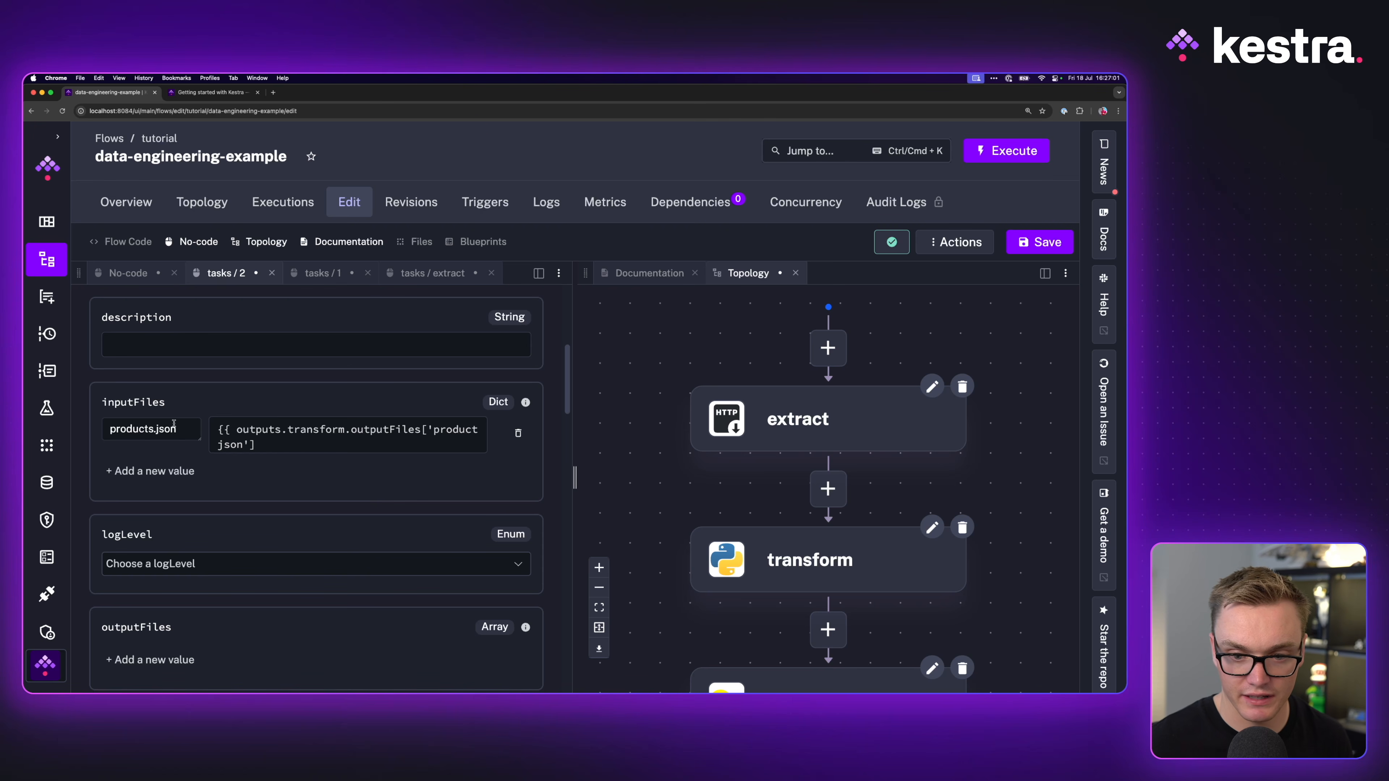
Step: Close the products.json expression with its final braces and save the flow
drag(574, 476, 661, 474)
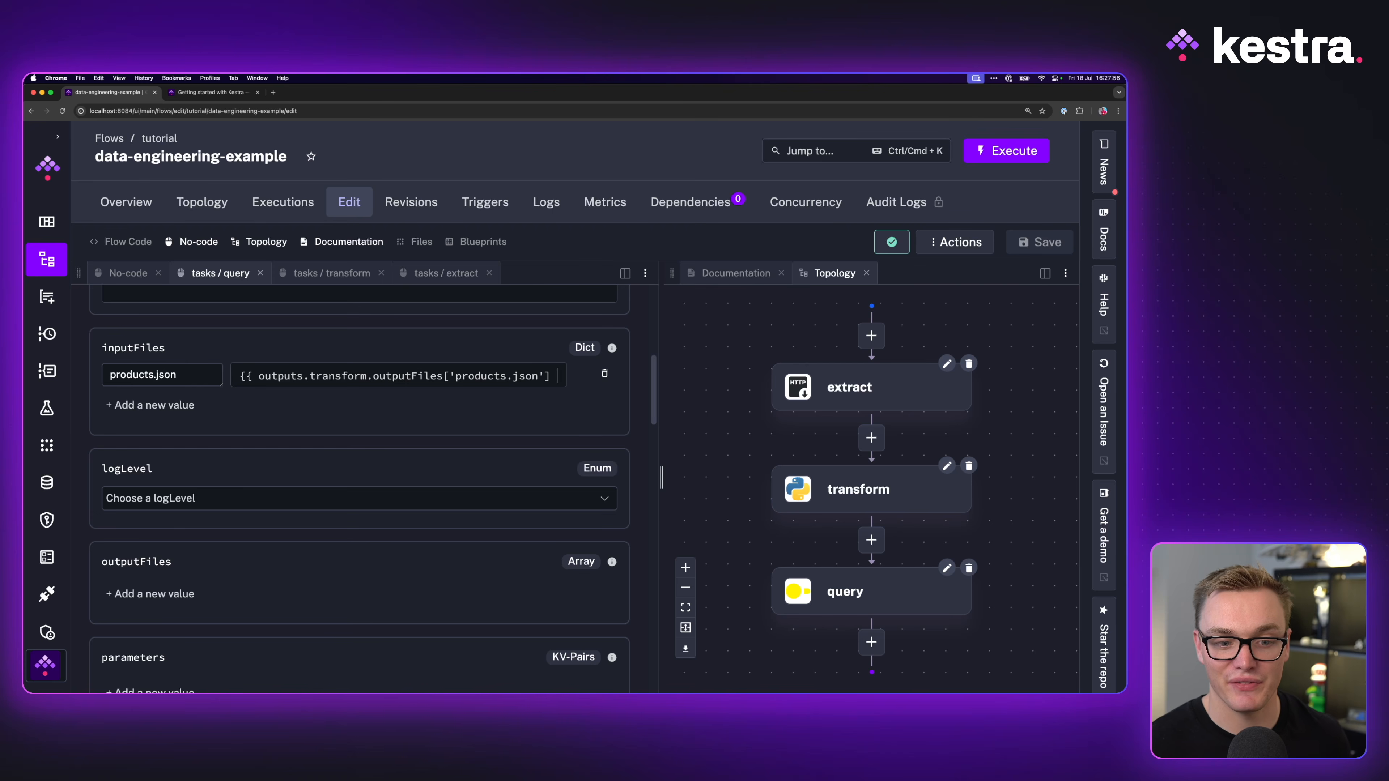
text(}})
click(1038, 242)
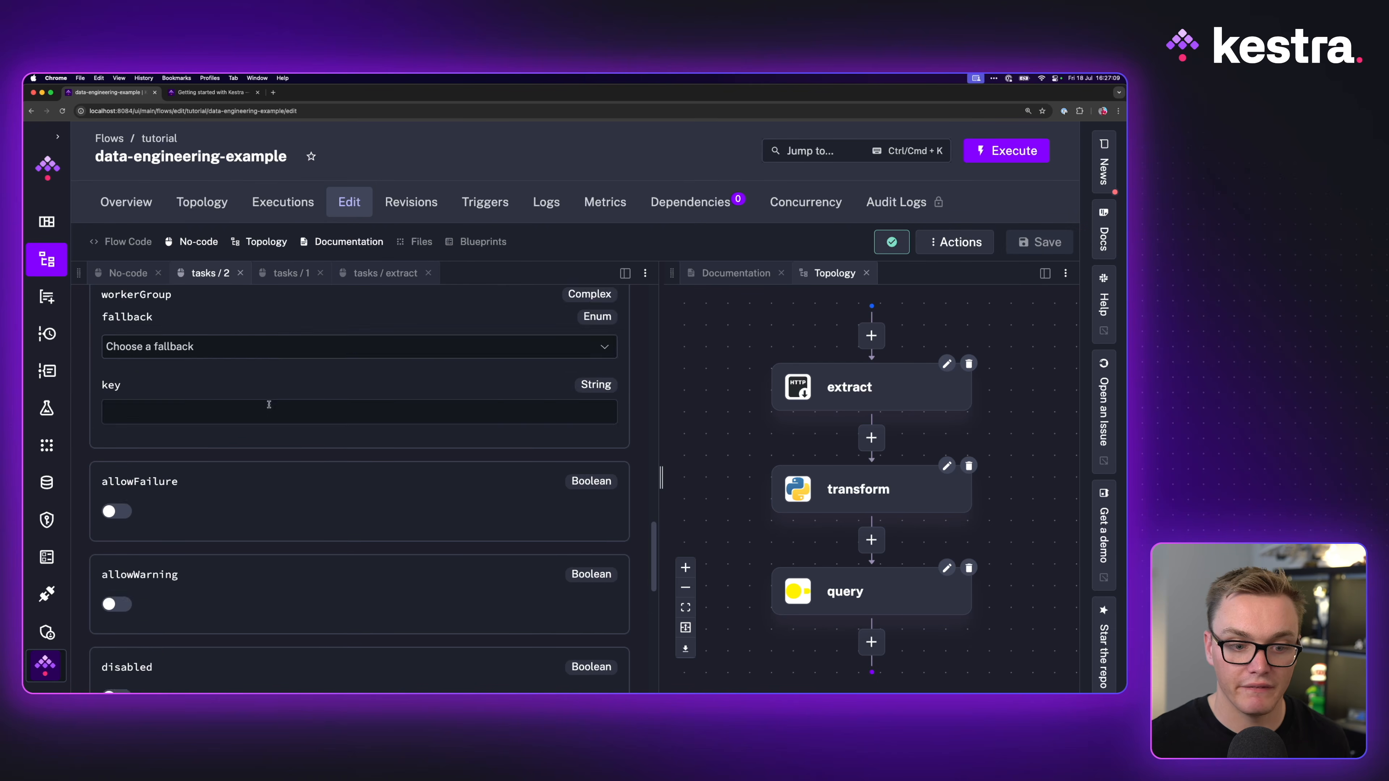
Step: Review the fetchType choices and their descriptions in the query task's documentation
scroll(269, 404, down, 7)
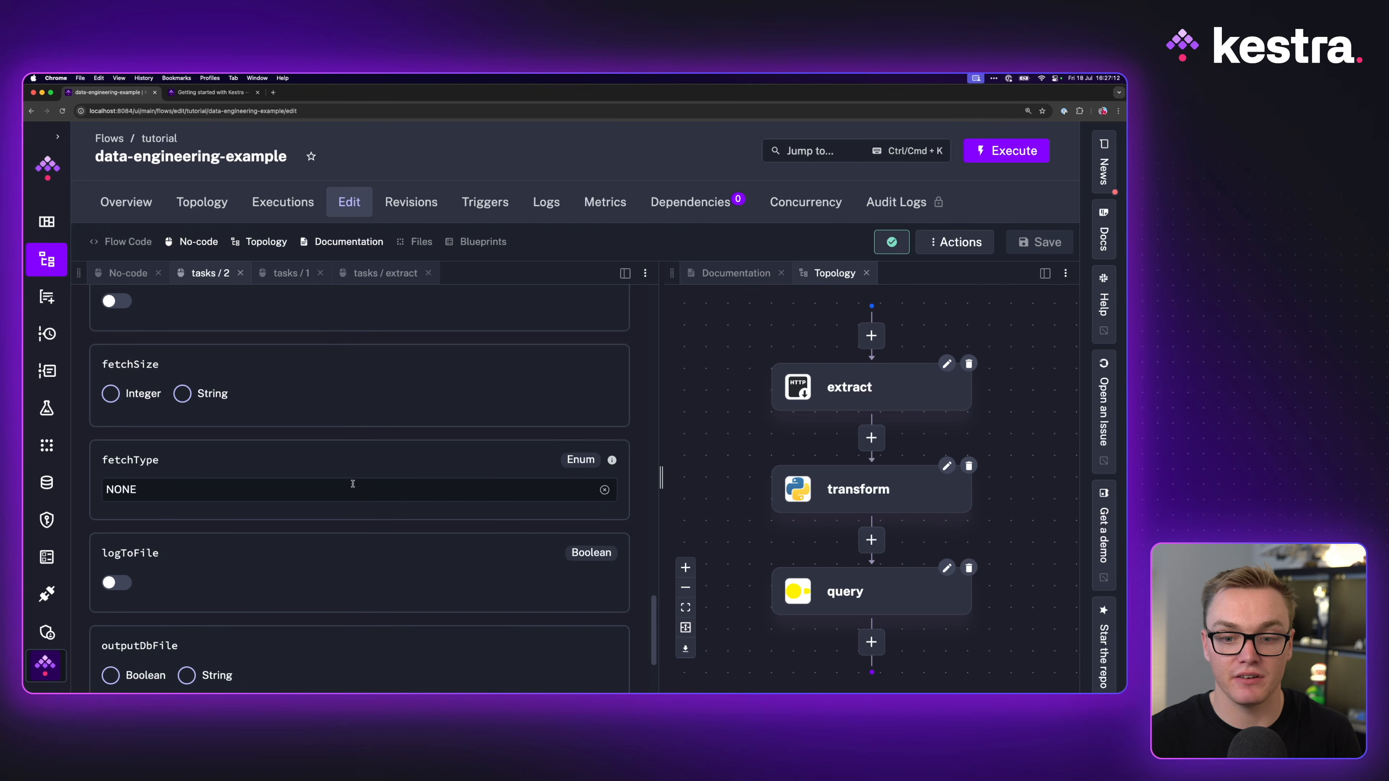
click(590, 489)
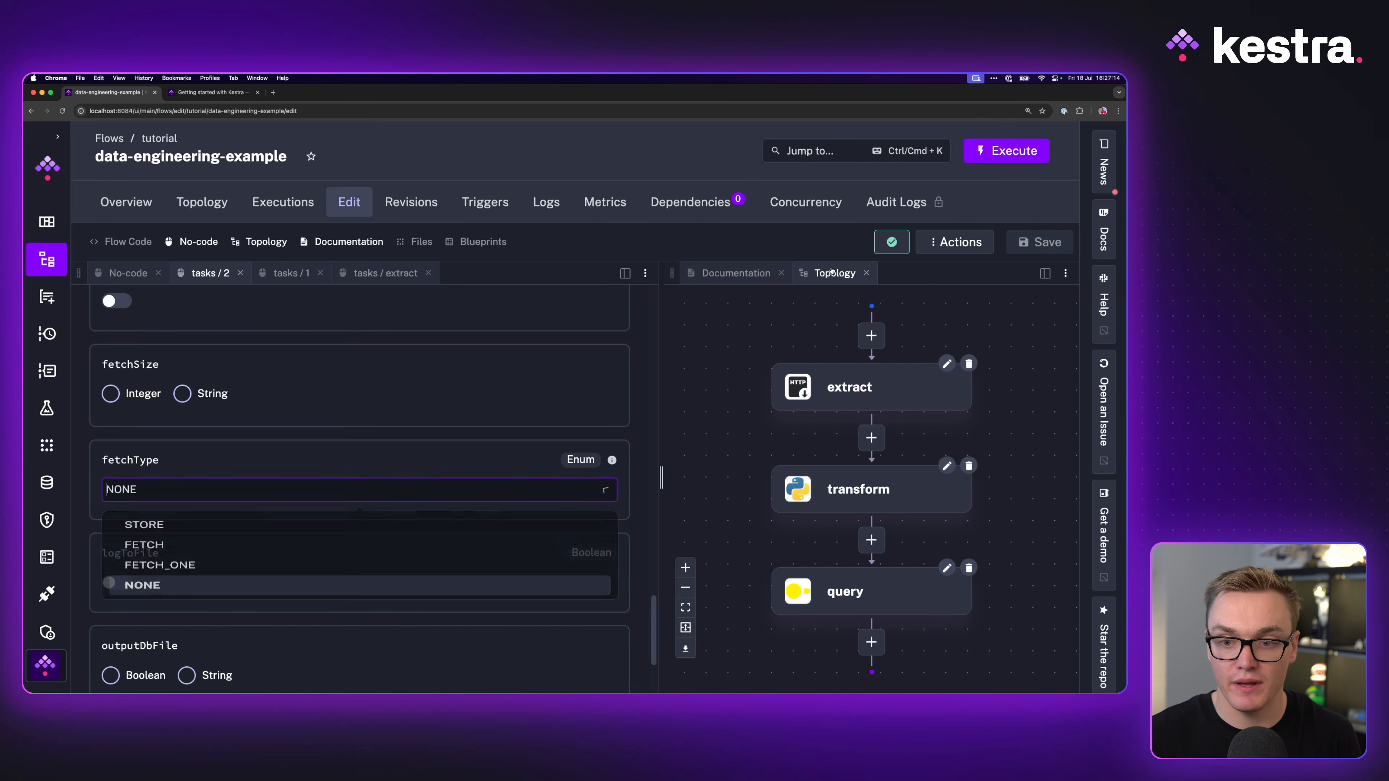
click(741, 278)
click(702, 474)
scroll(721, 573, down, 5)
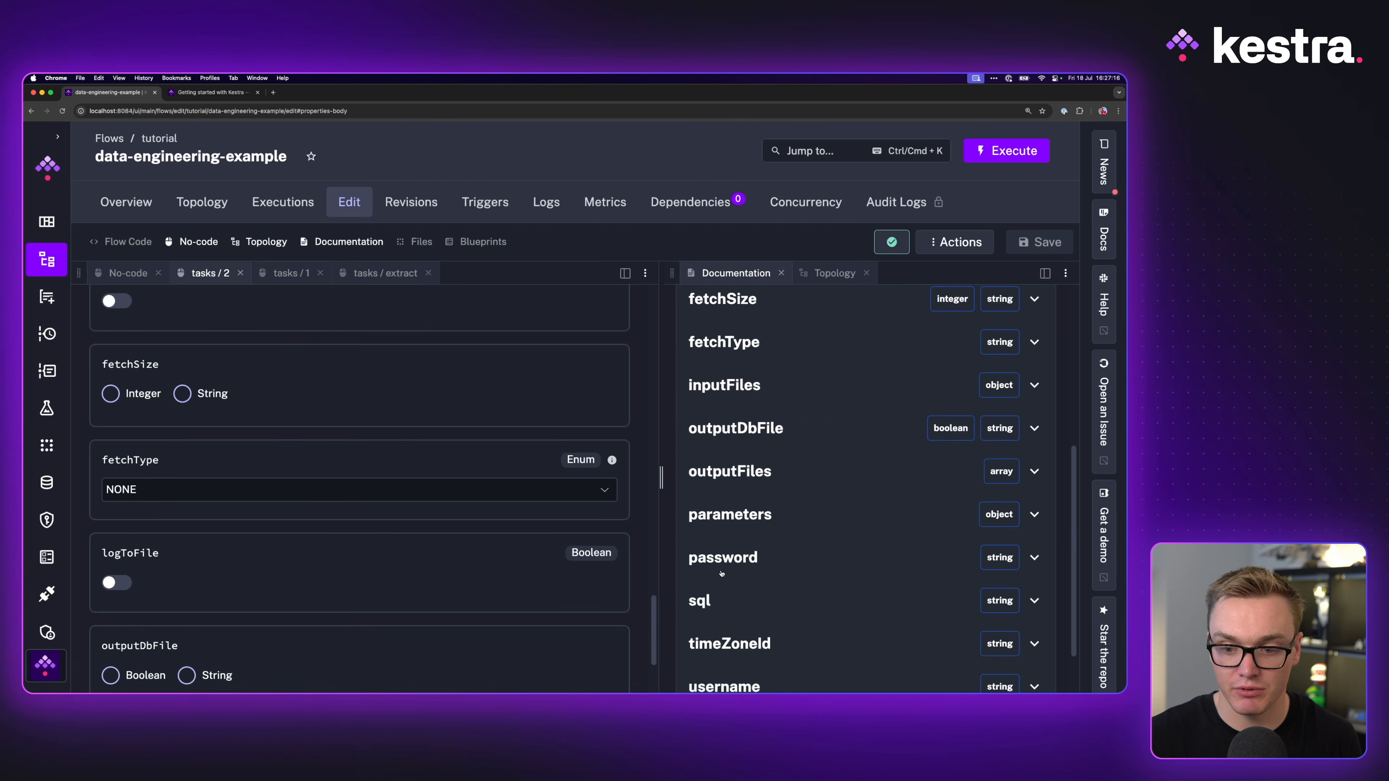
click(750, 353)
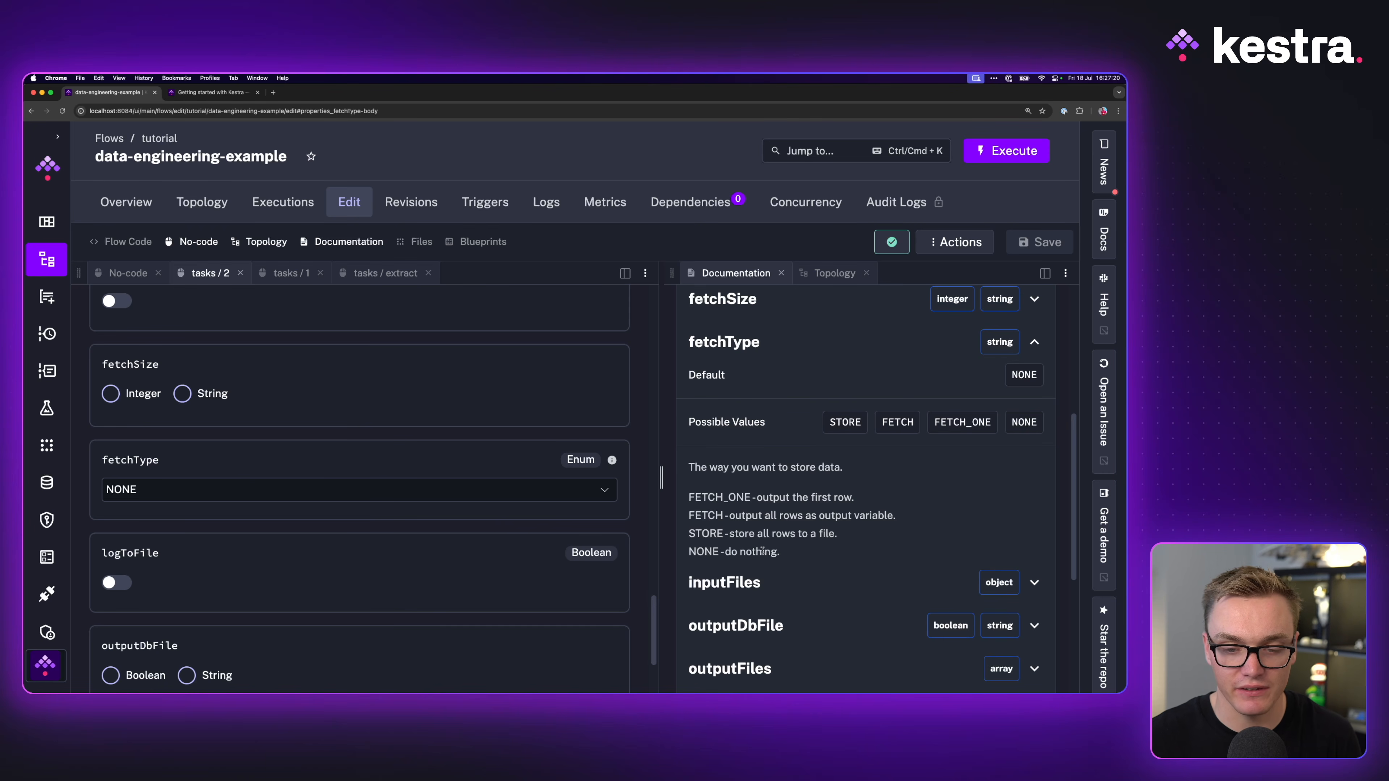
Step: Set fetchType to FETCH, save the flow, and return to the topology view
click(491, 490)
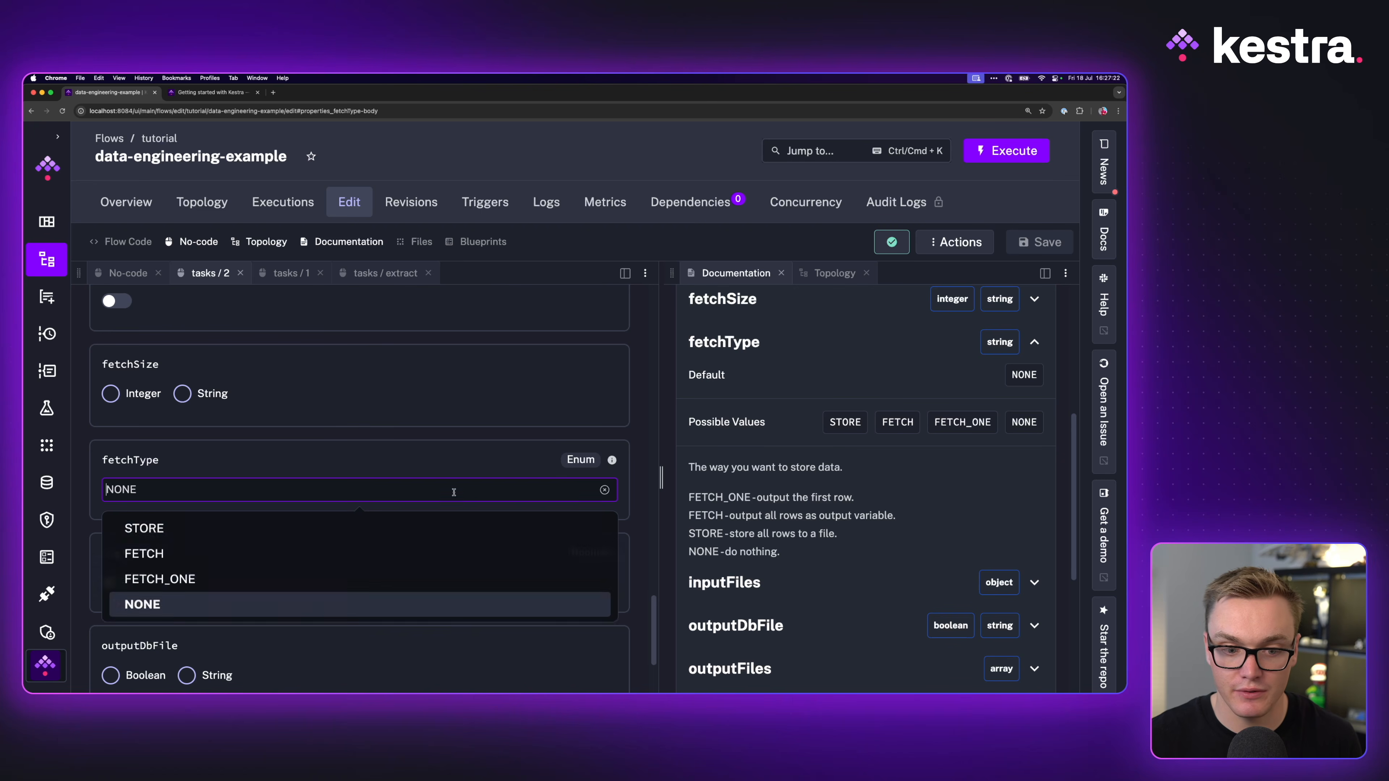
click(261, 552)
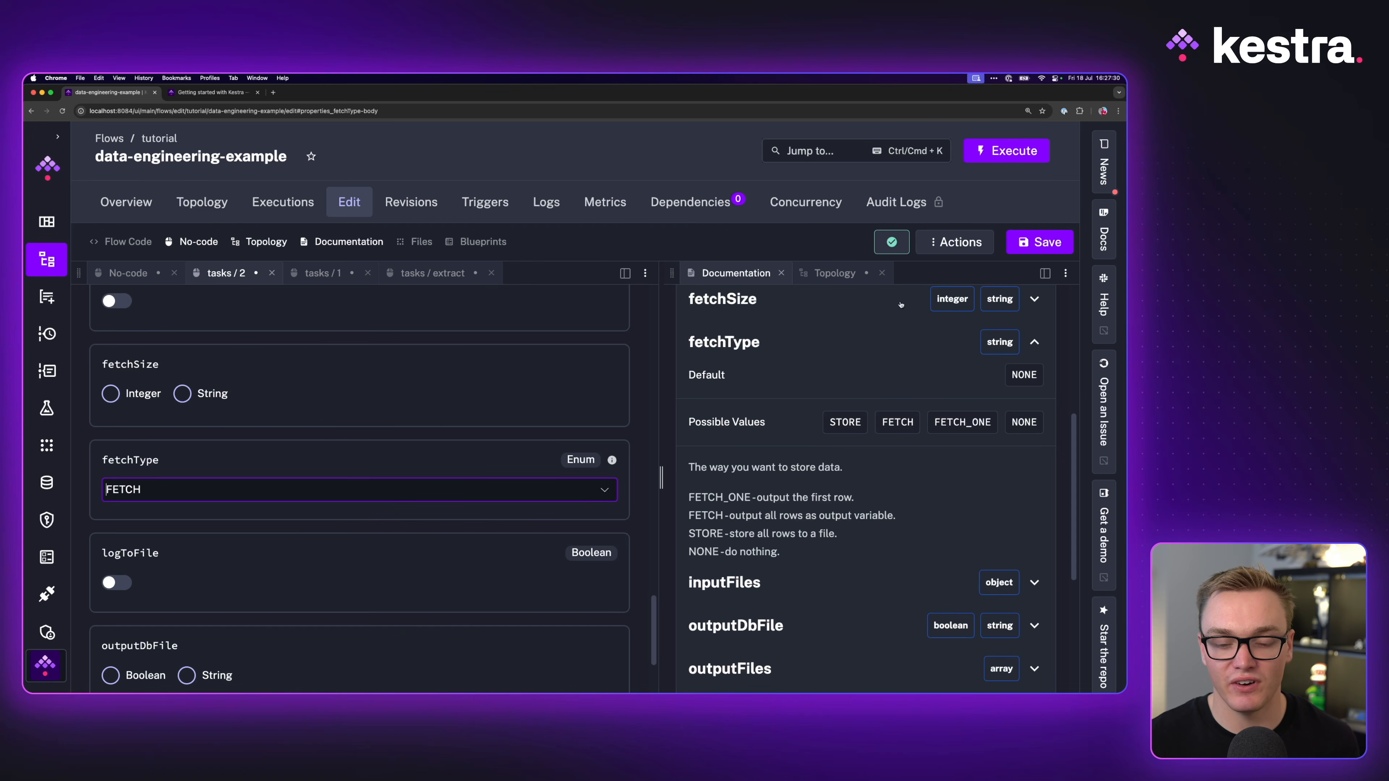
click(1043, 245)
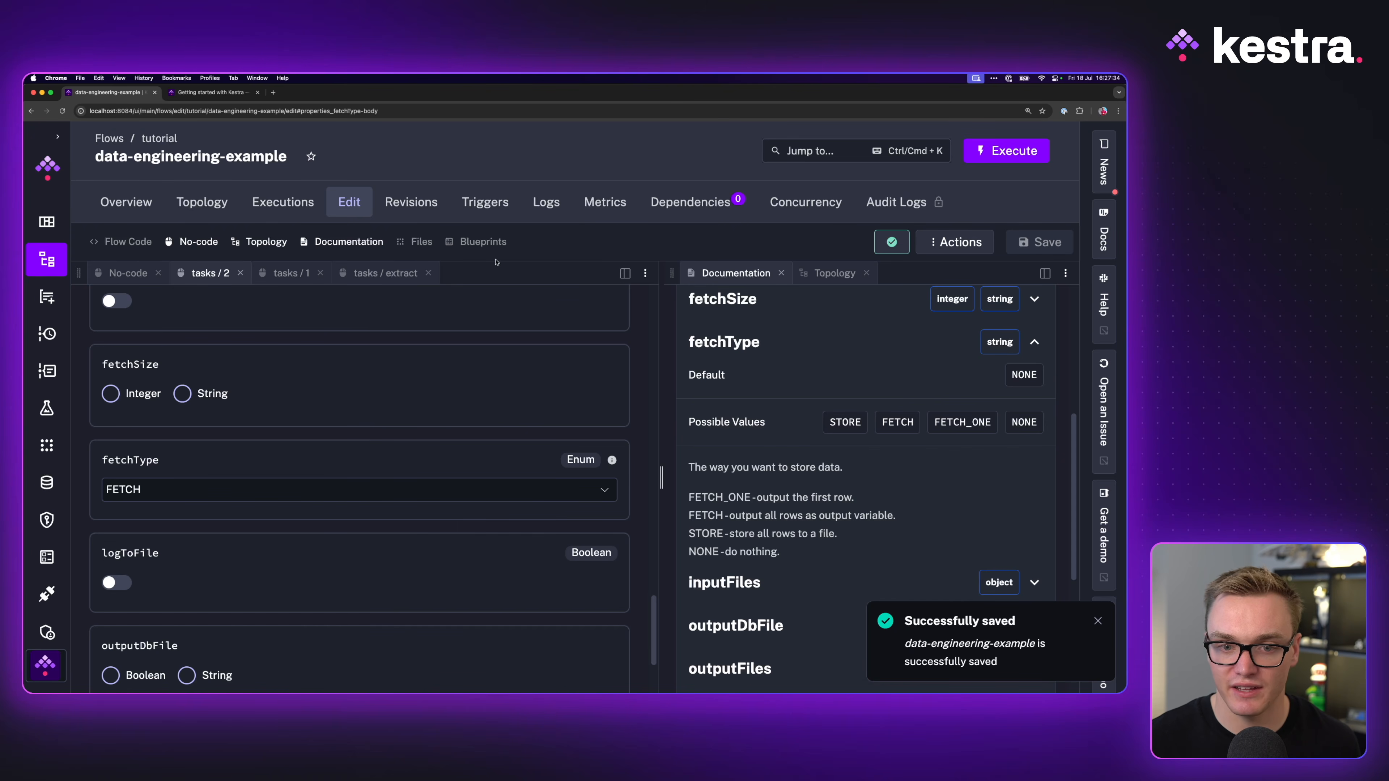
click(833, 273)
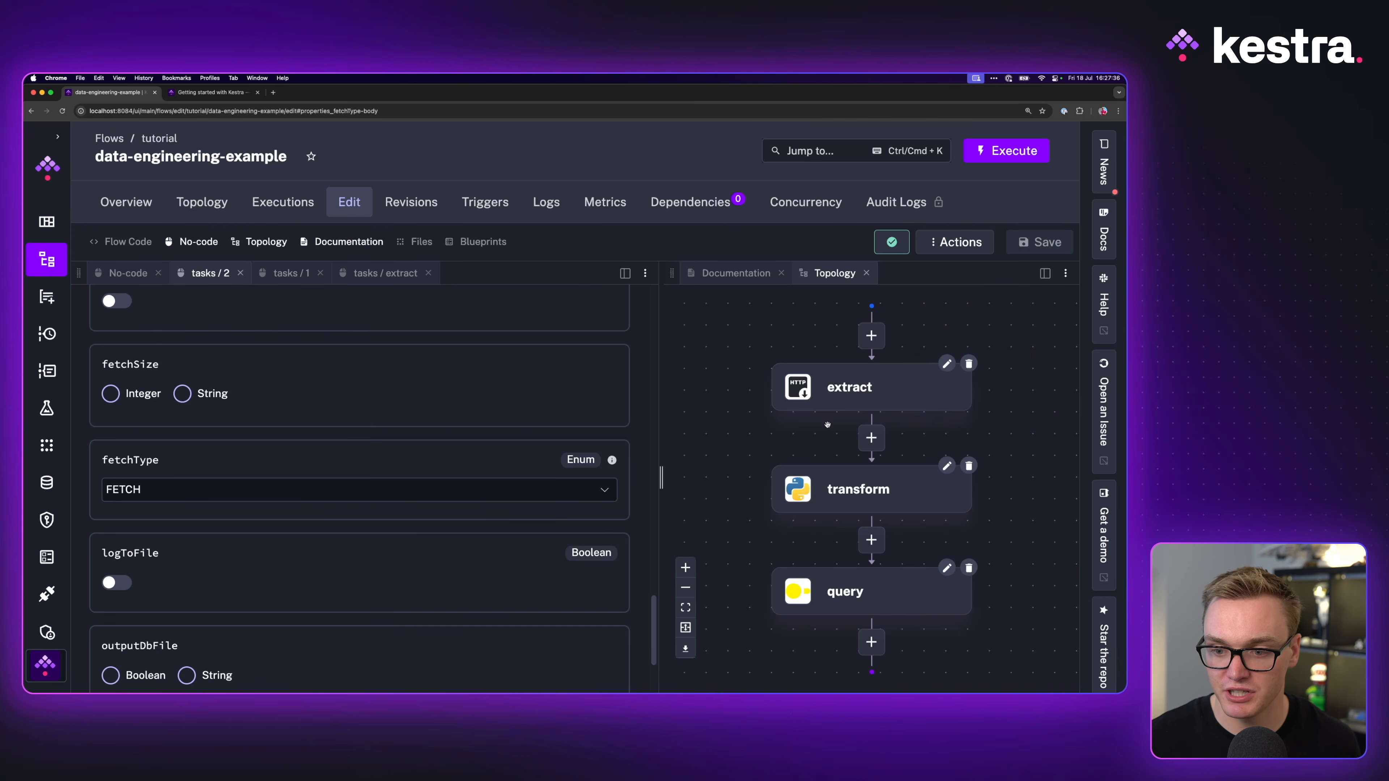
Step: Execute the flow and preview the extract task's downloaded products JSON in Outputs
click(1017, 155)
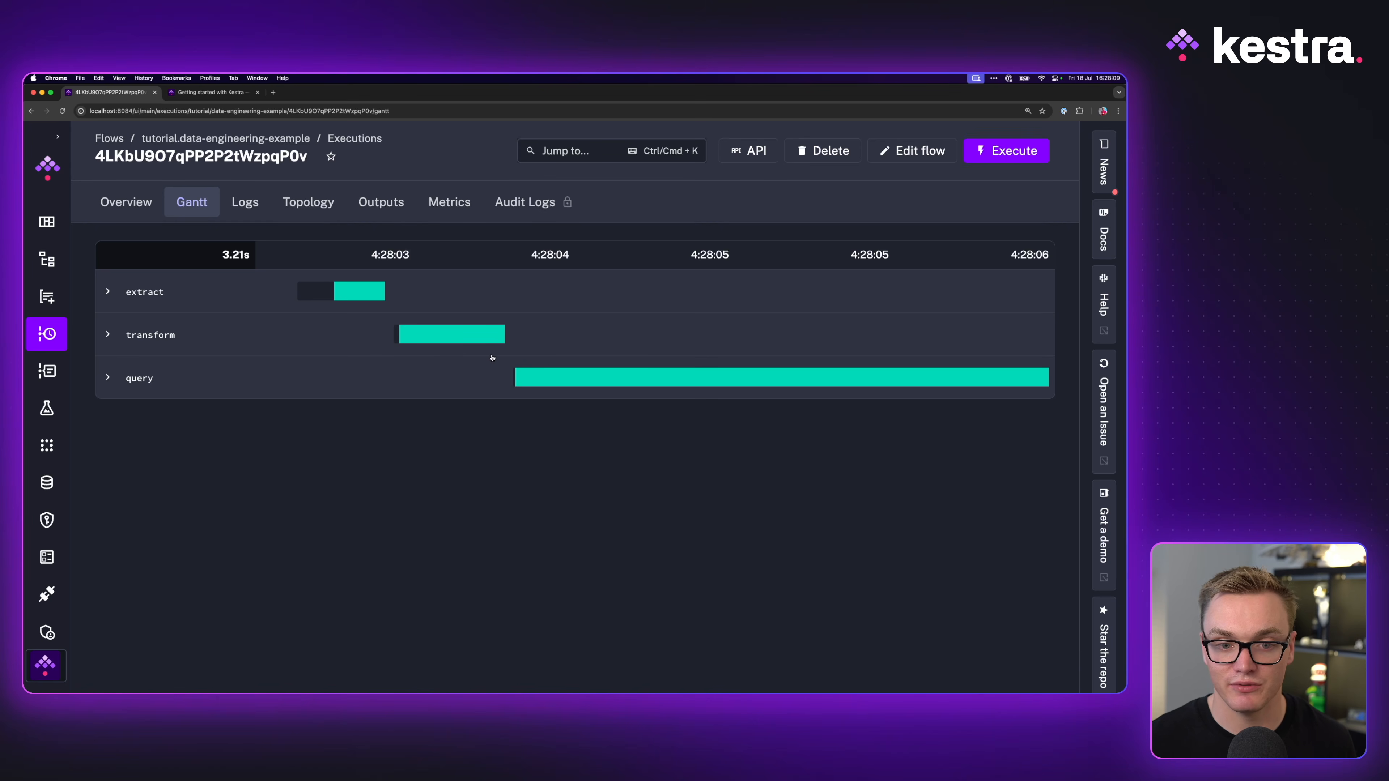
click(381, 202)
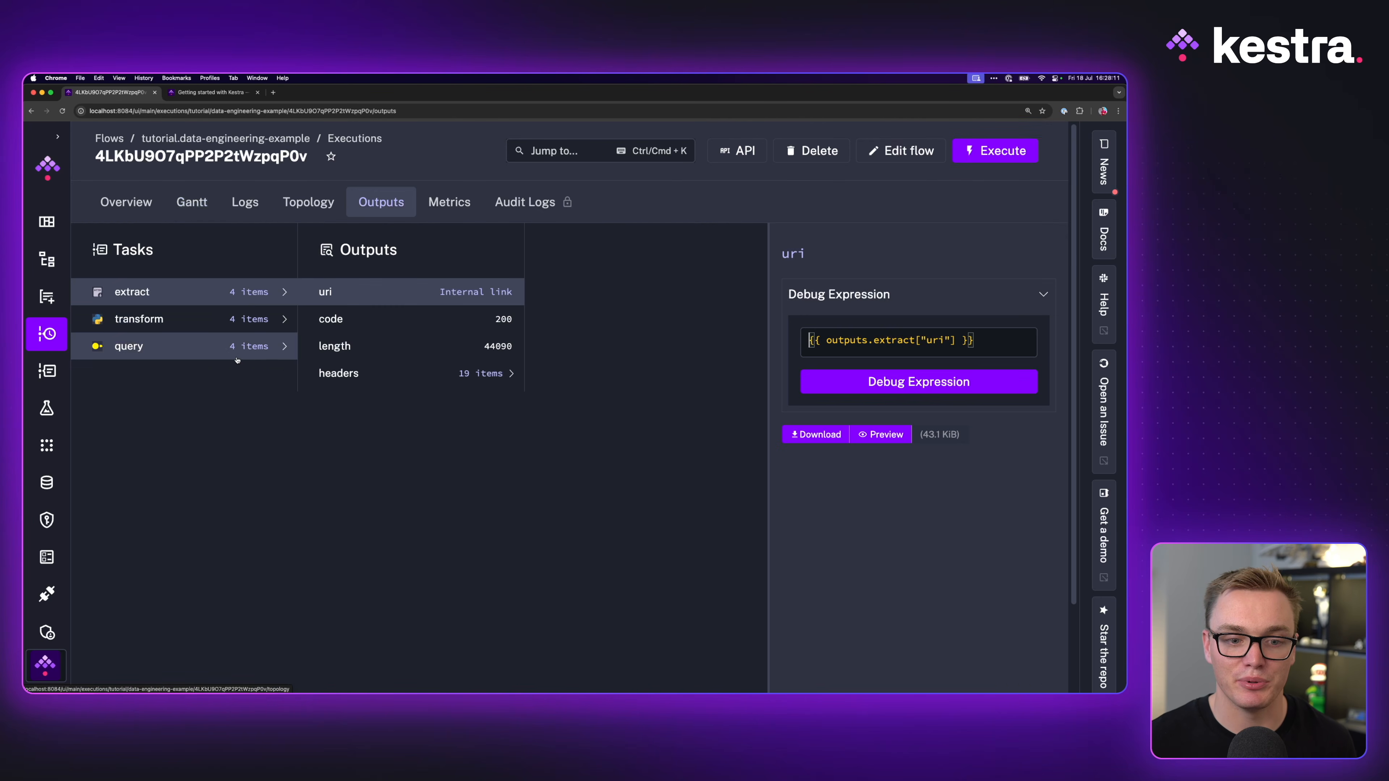
click(887, 435)
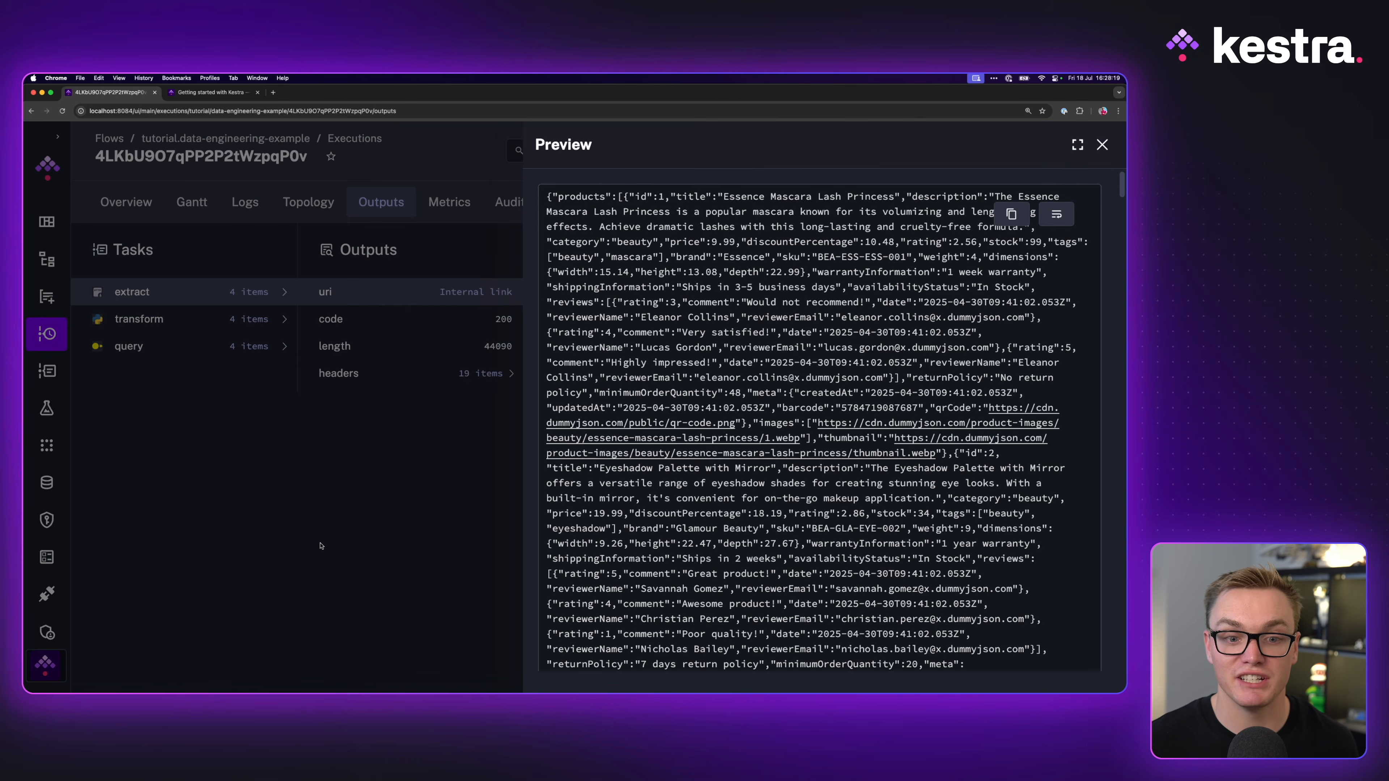
click(320, 546)
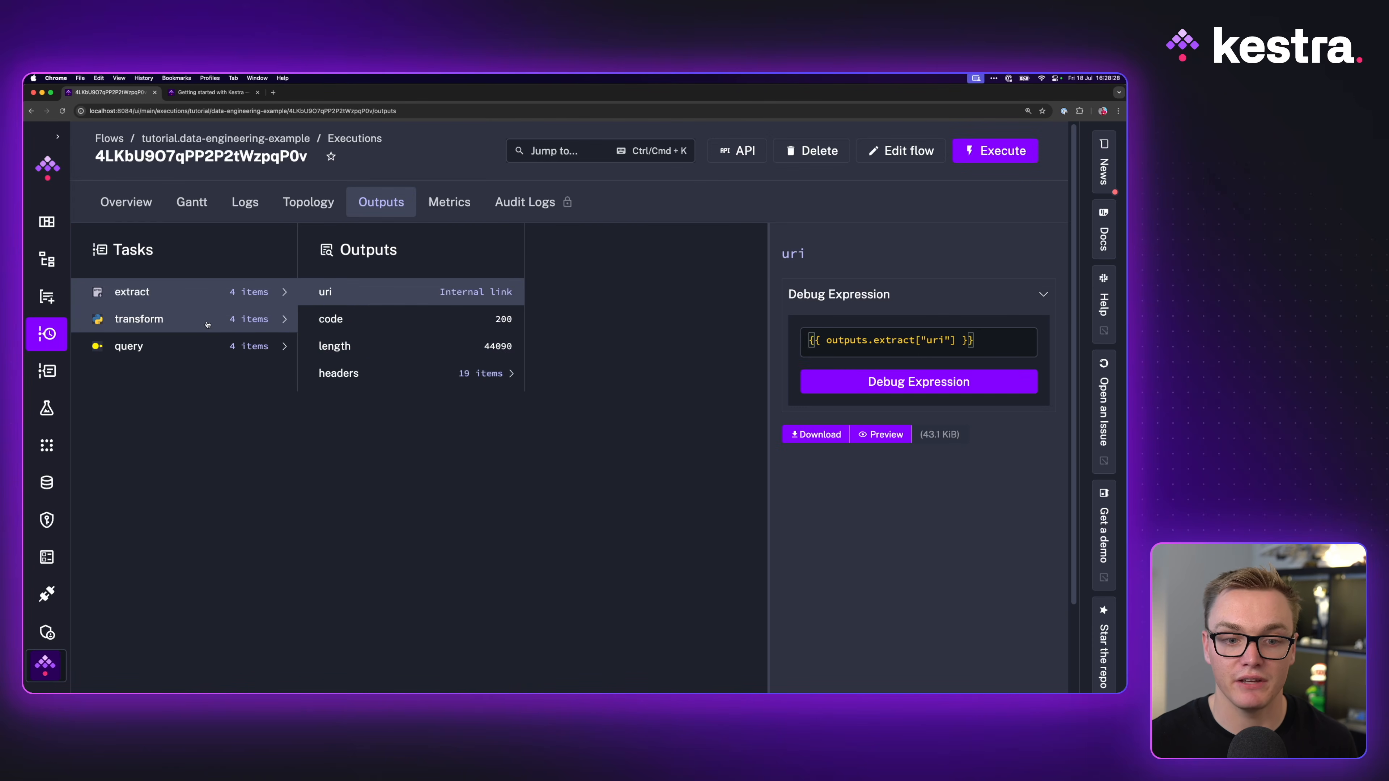
Step: Preview the transform task's products.json output file
click(207, 324)
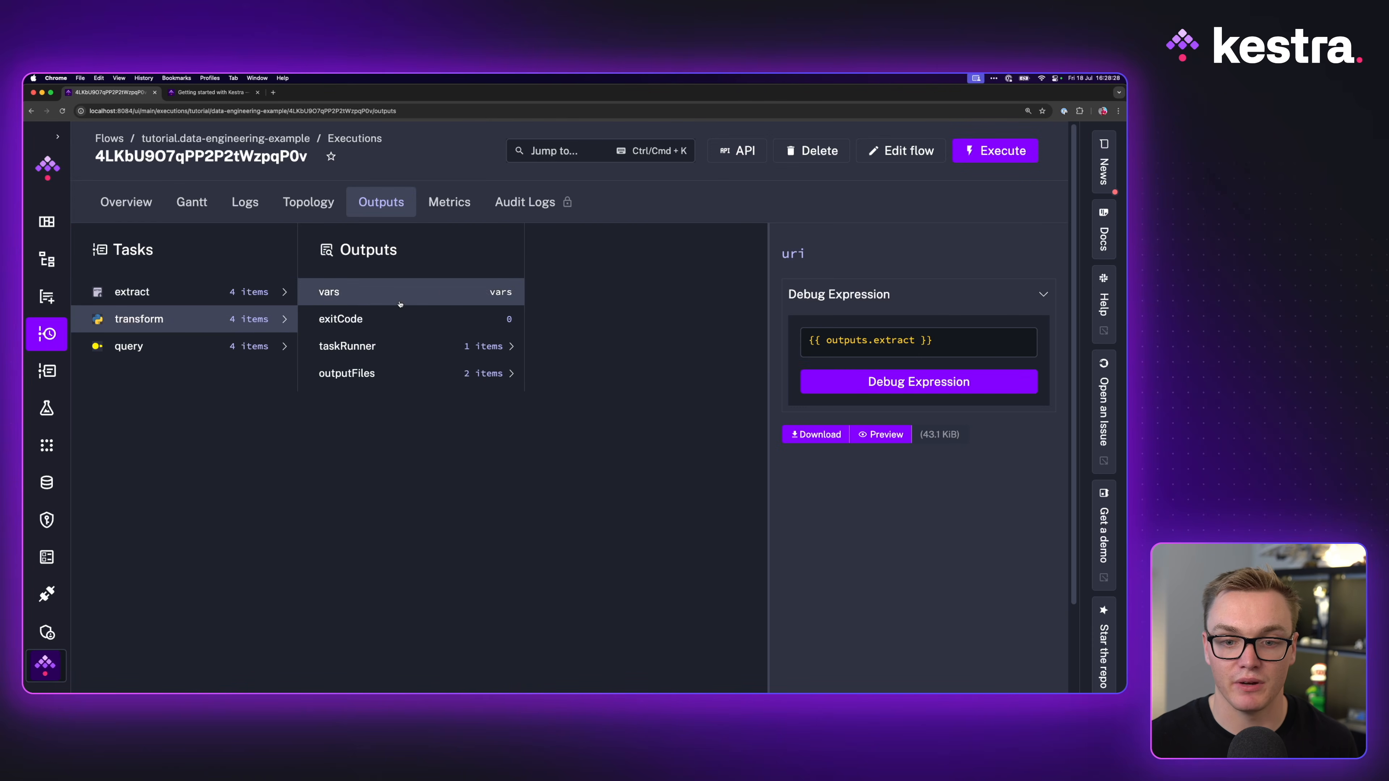
click(382, 374)
click(626, 270)
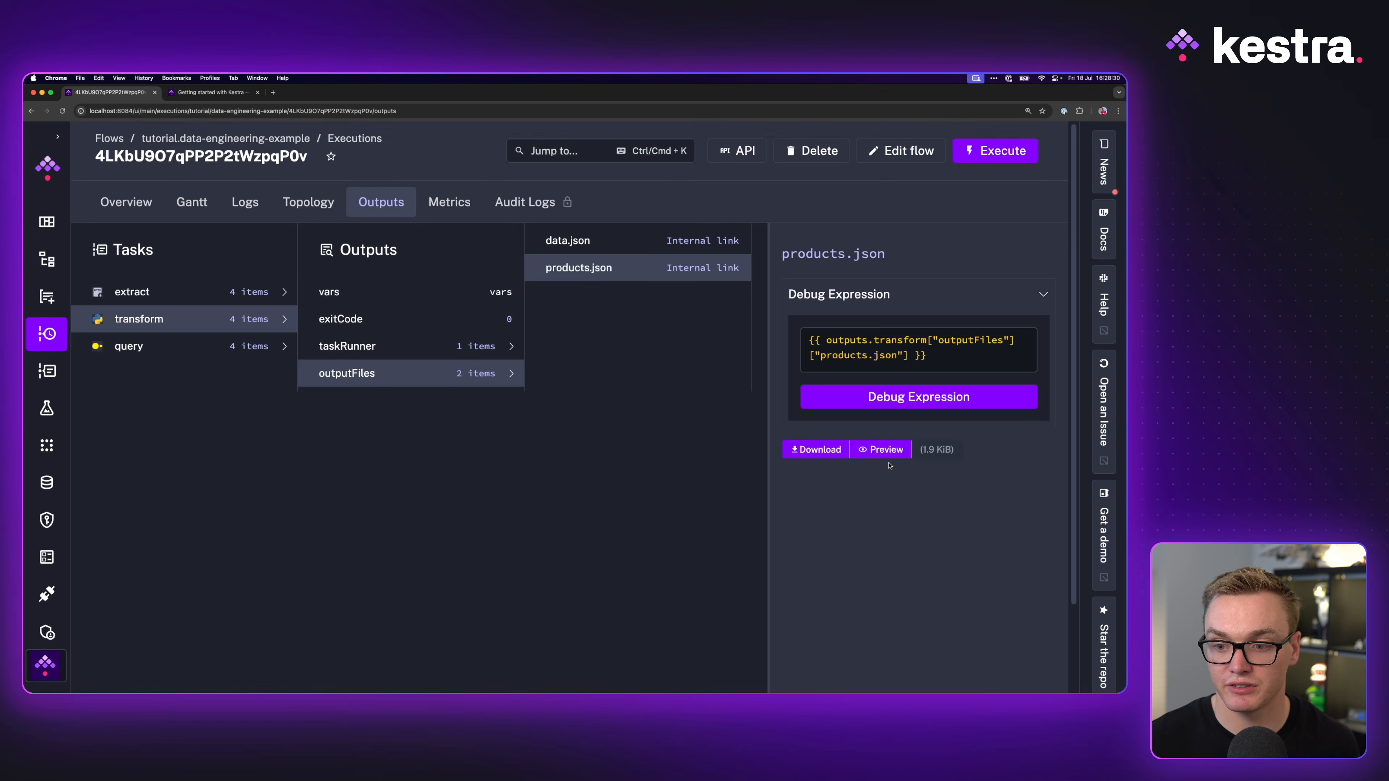
click(882, 450)
scroll(662, 463, down, 15)
scroll(662, 427, up, 10)
scroll(663, 427, up, 3)
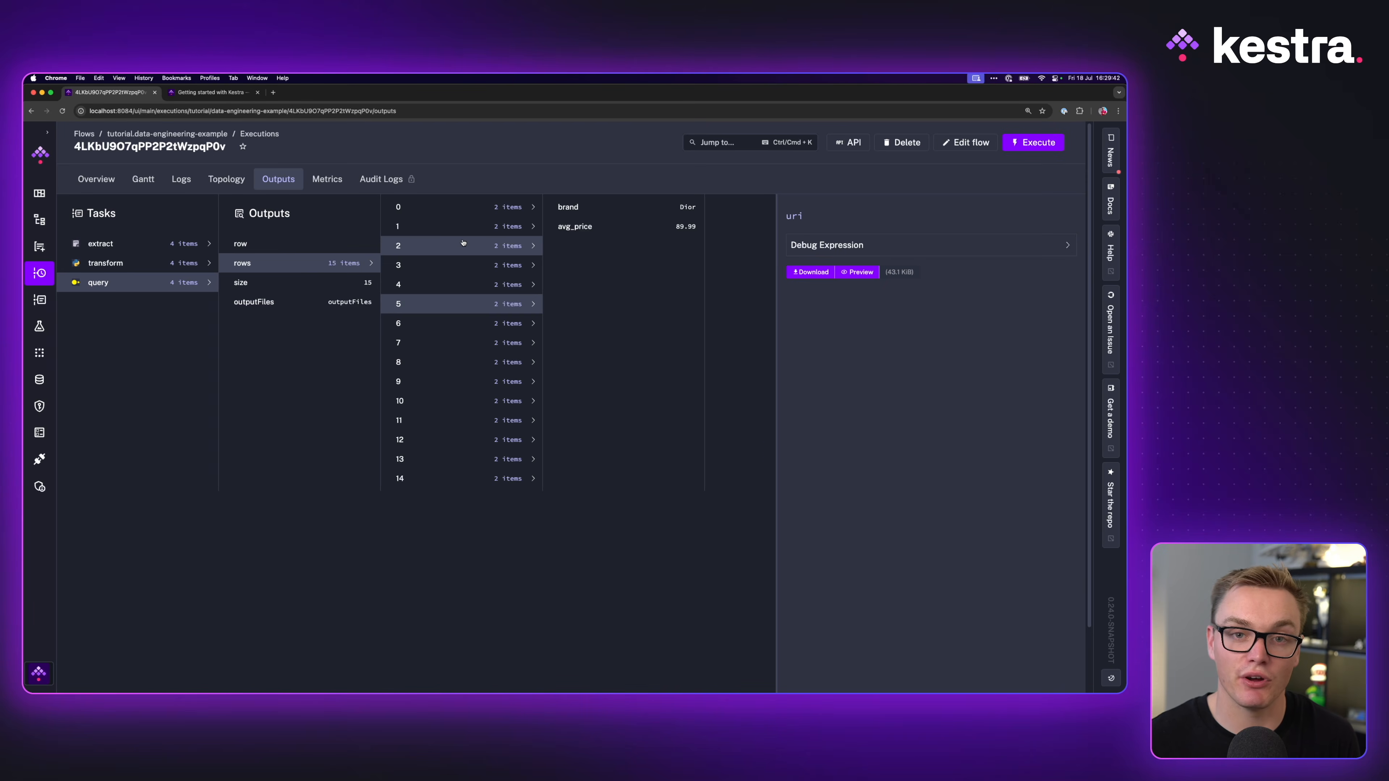
Step: Inspect query result rows 2 and 6 for brand and avg_price, then reopen the flow editor
click(477, 241)
click(601, 227)
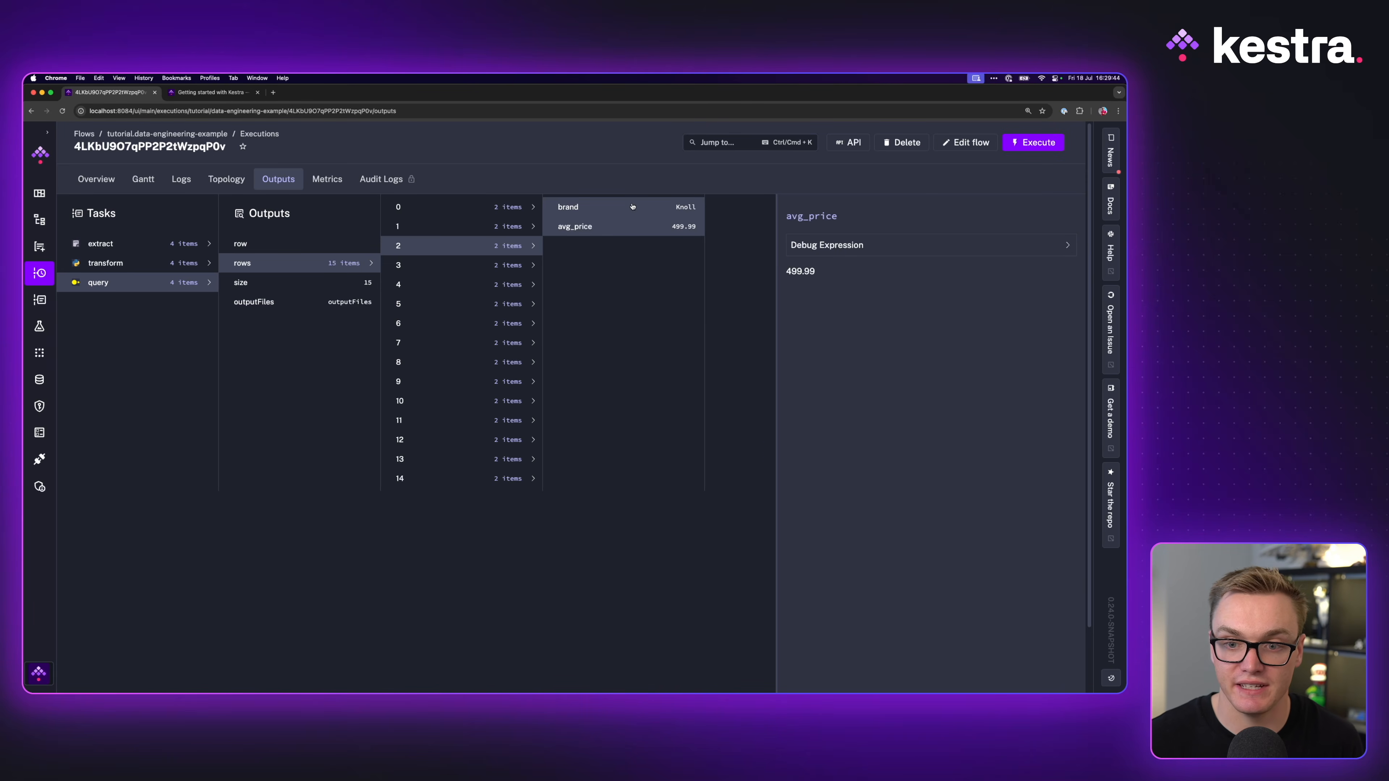
click(485, 326)
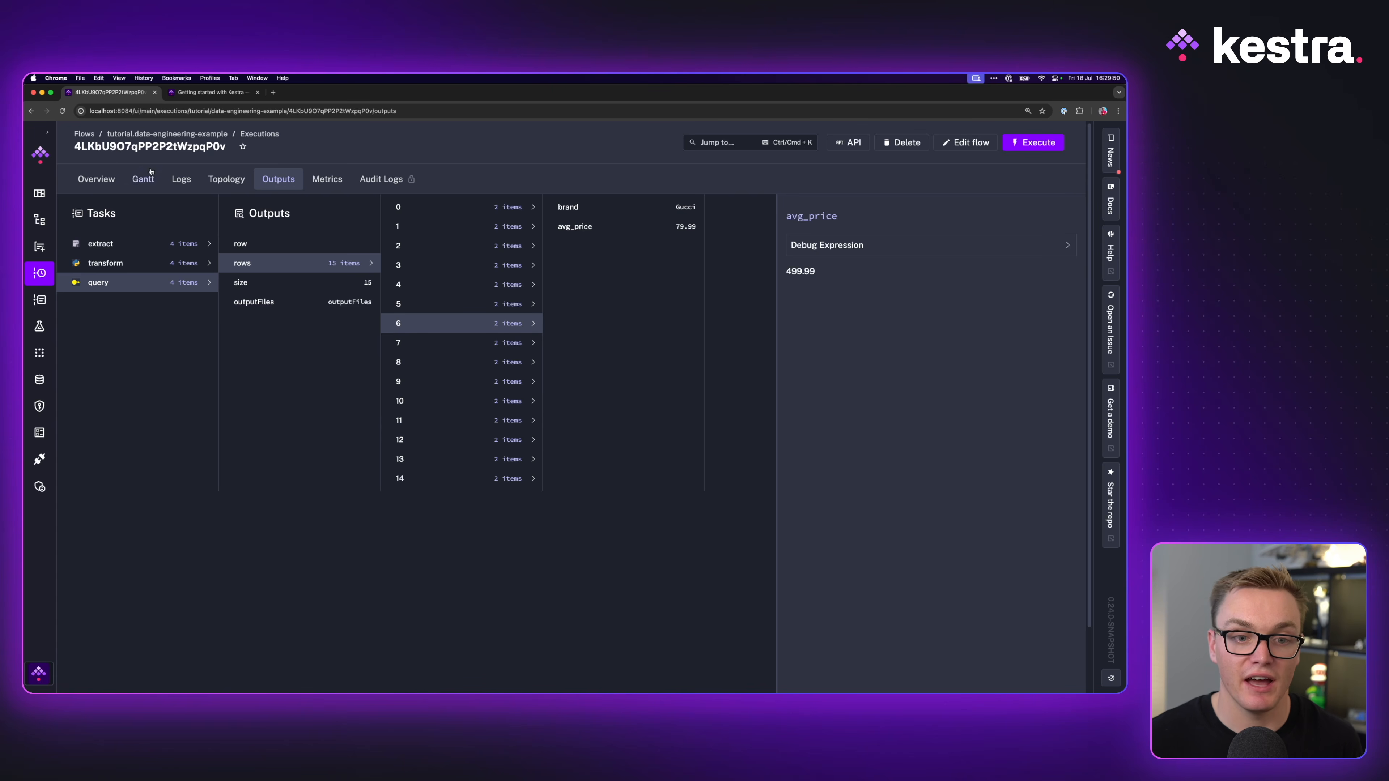
click(227, 179)
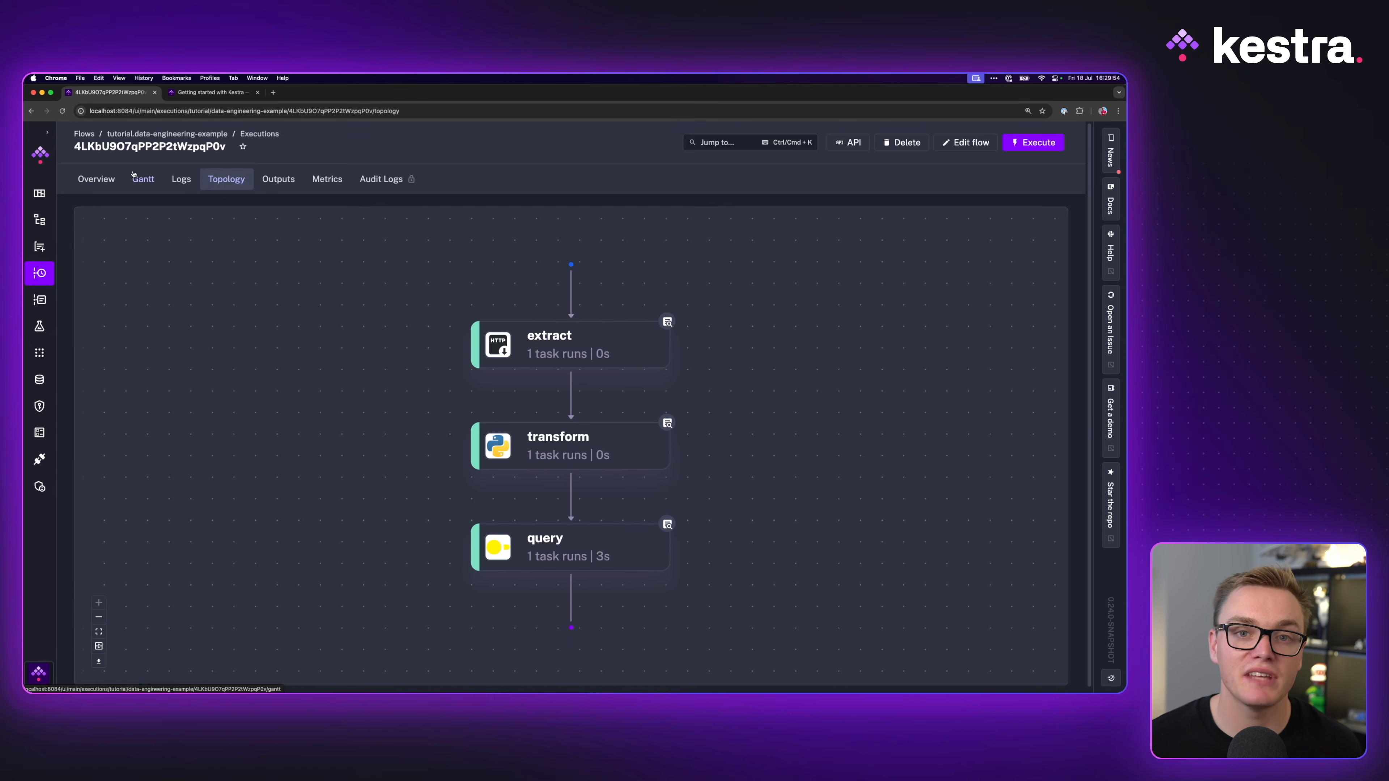
click(945, 142)
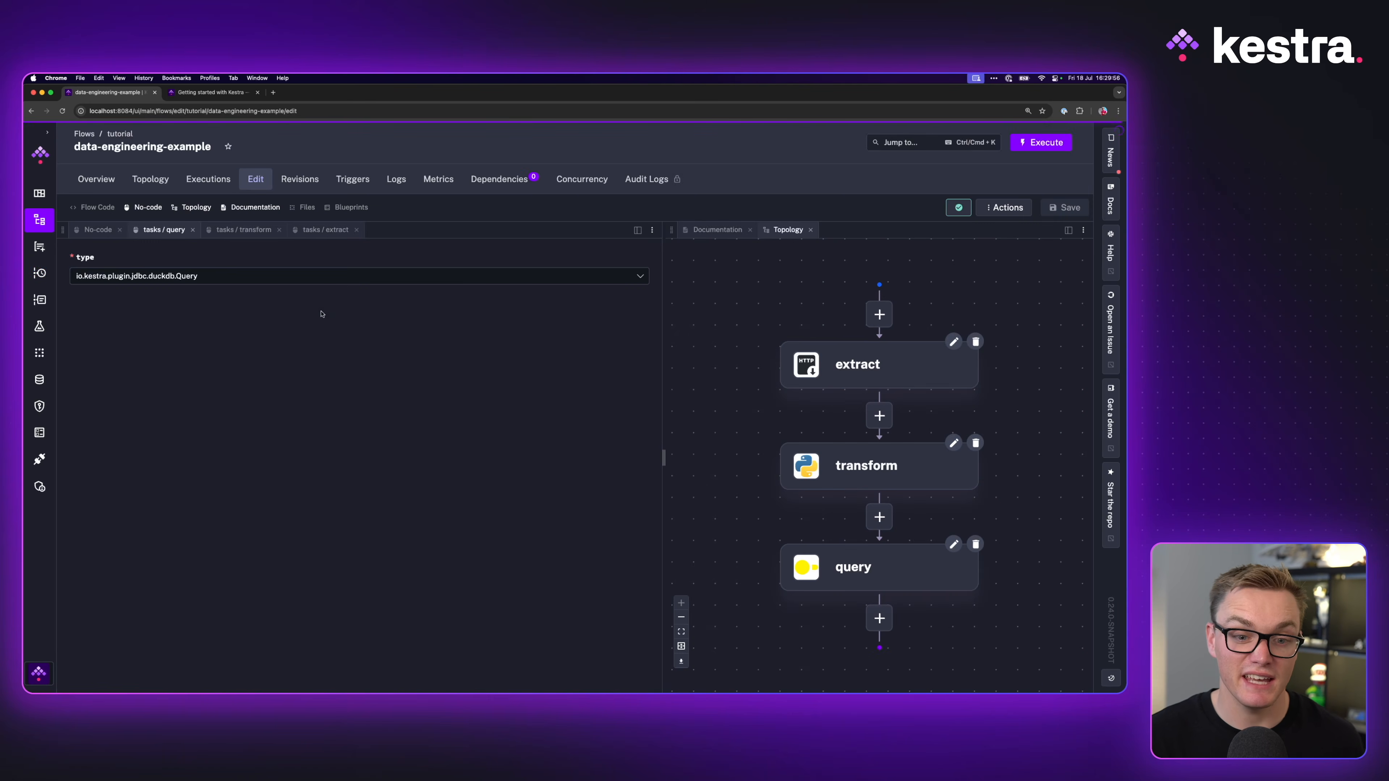
Step: Show the flow YAML code docked beside the topology, with the browser zoomed in
click(97, 209)
key(super+equal)
key(super+equal)
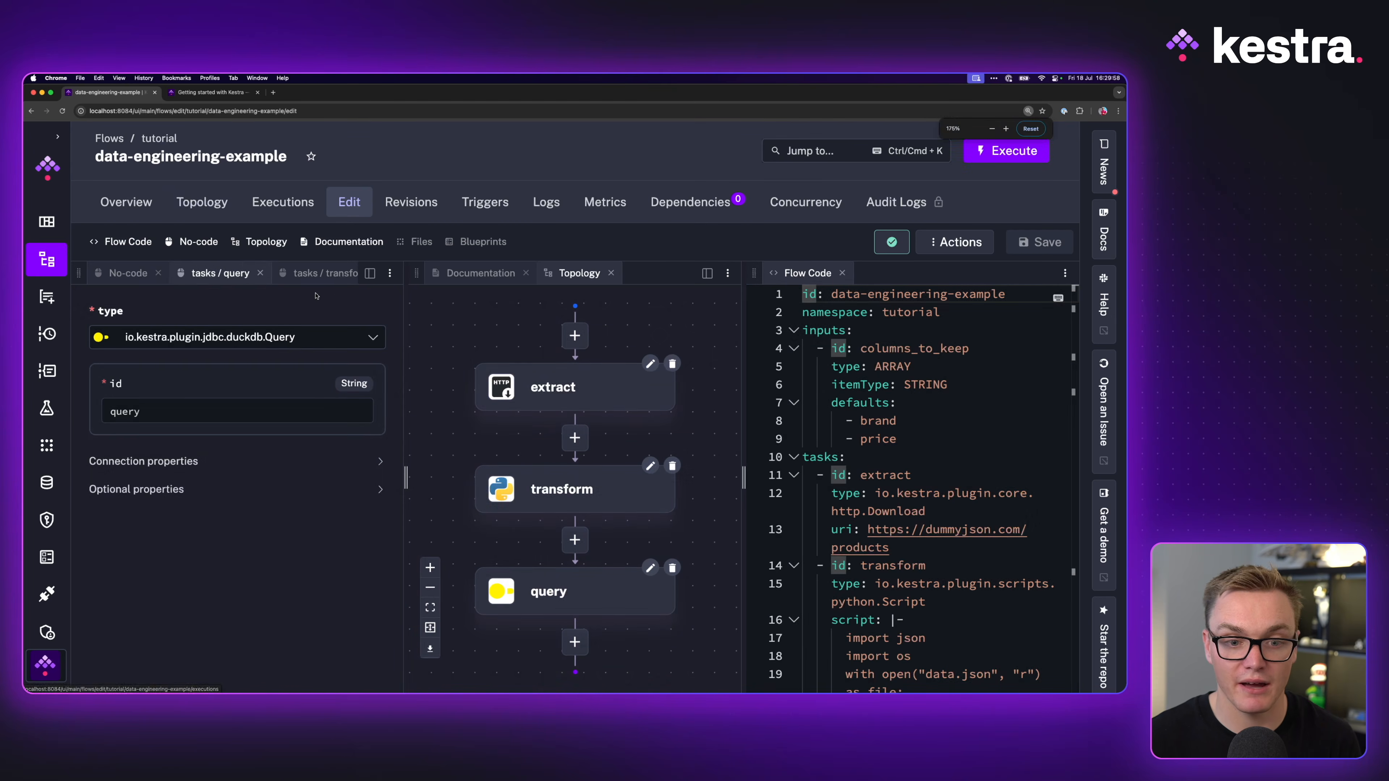
drag(739, 269, 691, 295)
click(837, 273)
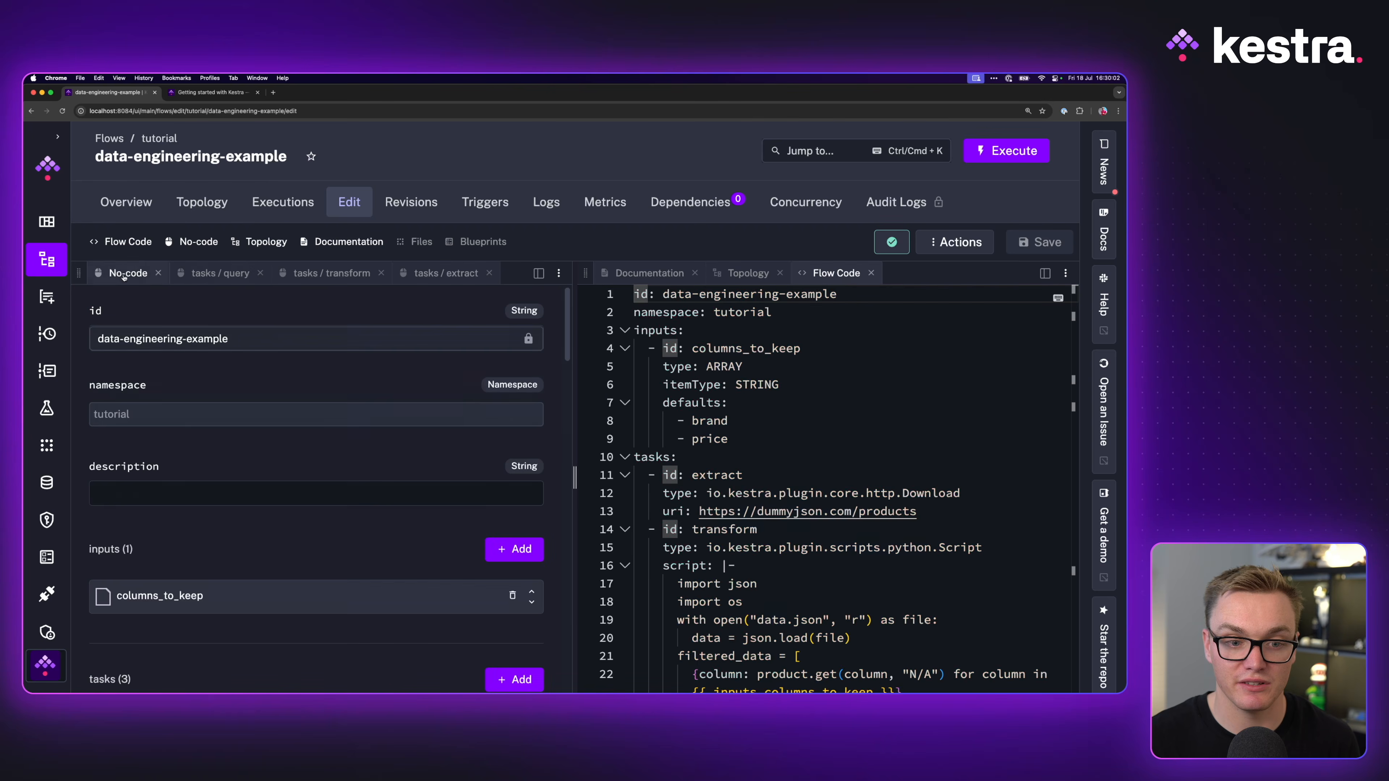